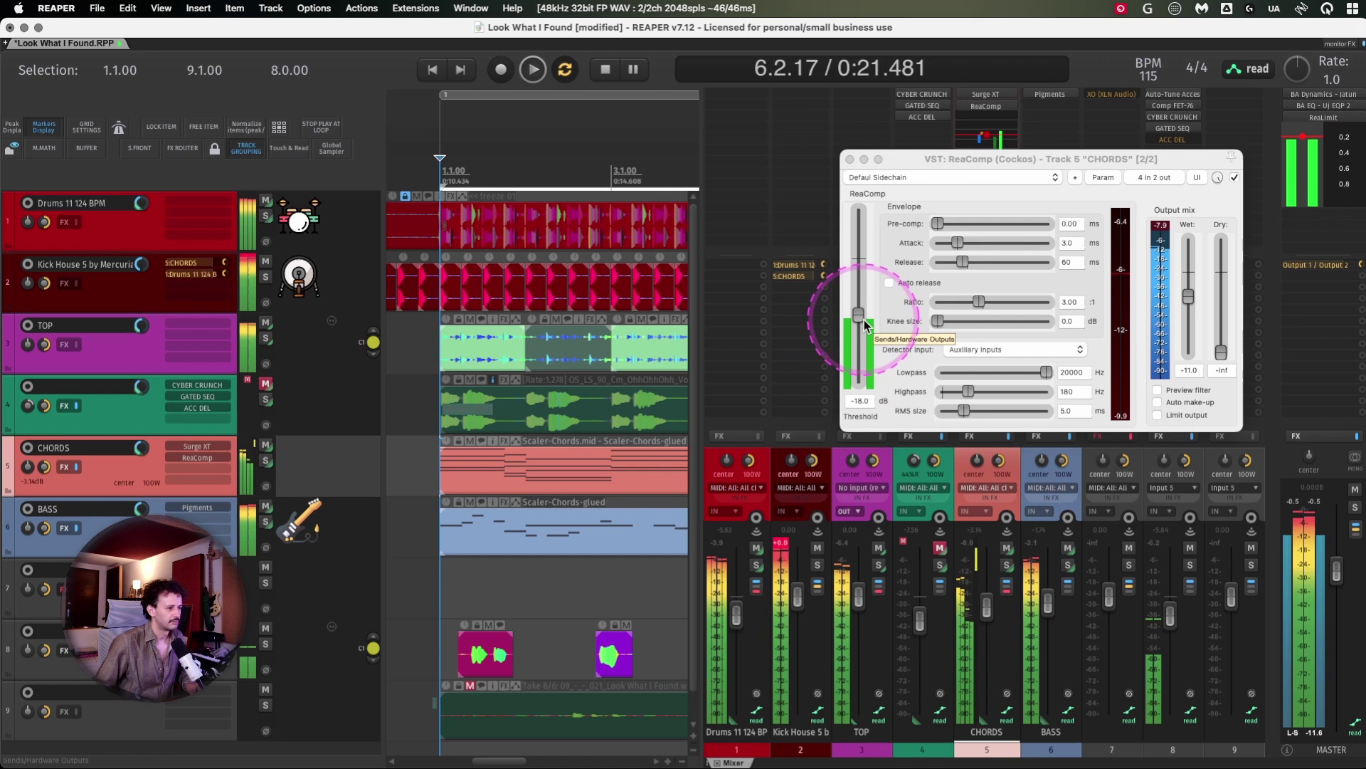
Step: Stop the loop playback and move the CHORDS track's ReaComp window slightly
scroll(600, 359, "down", 4)
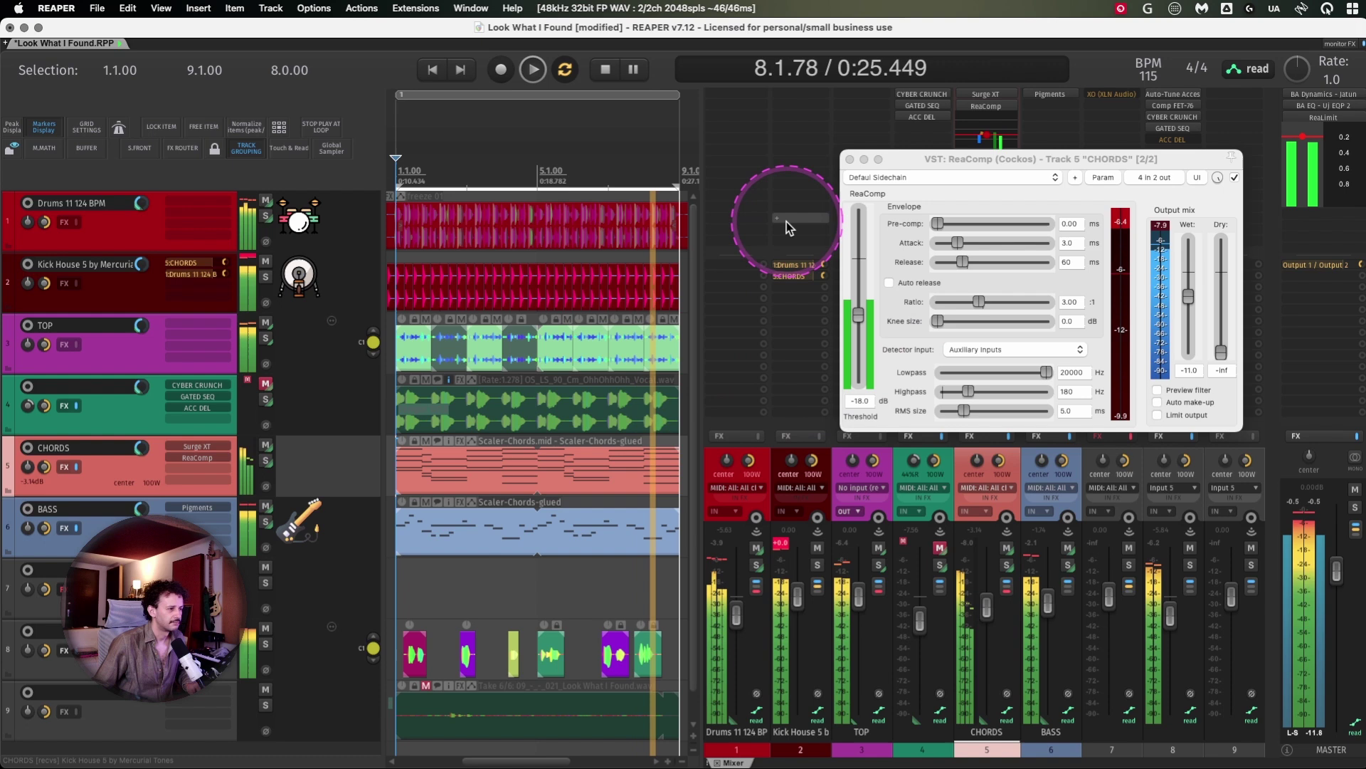
key("space")
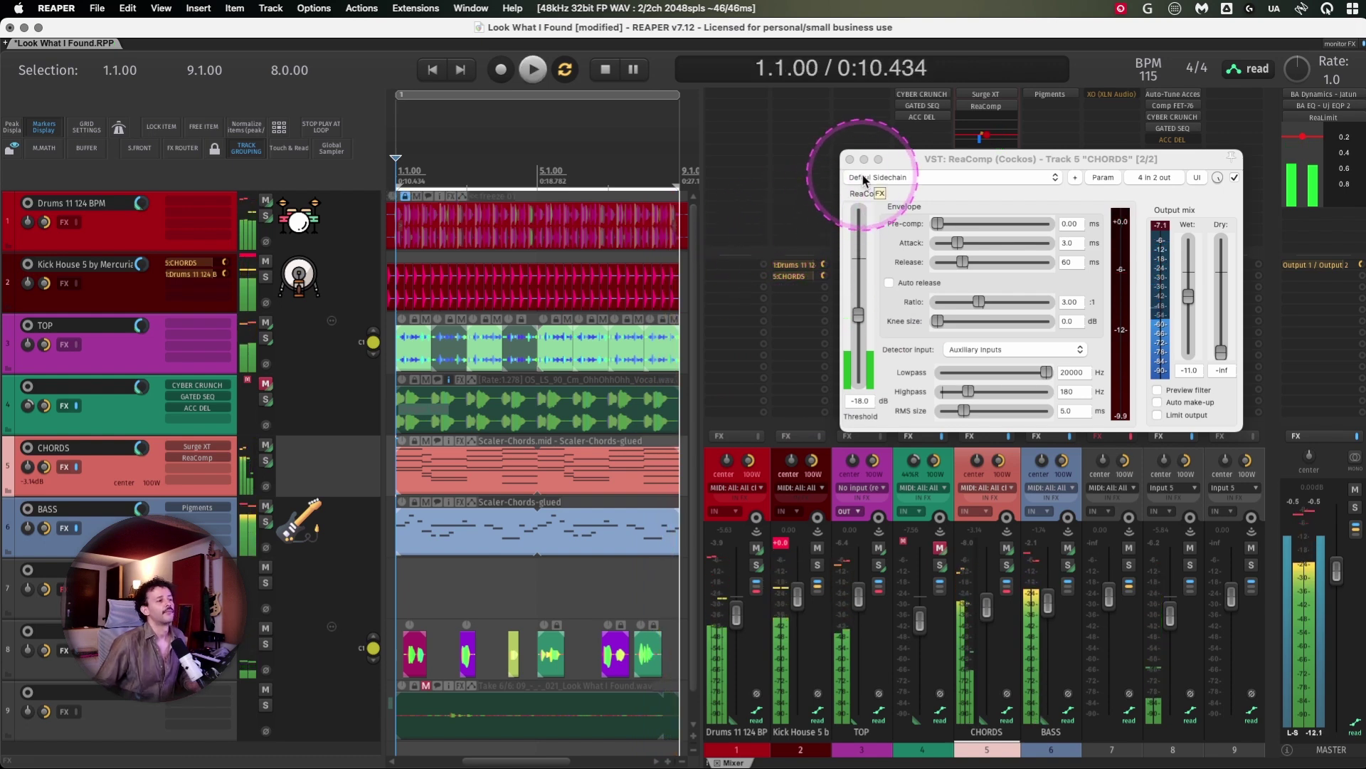
mouse_move(952, 159)
left_mouse_down()
mouse_move(971, 161)
mouse_move(972, 146)
left_mouse_up()
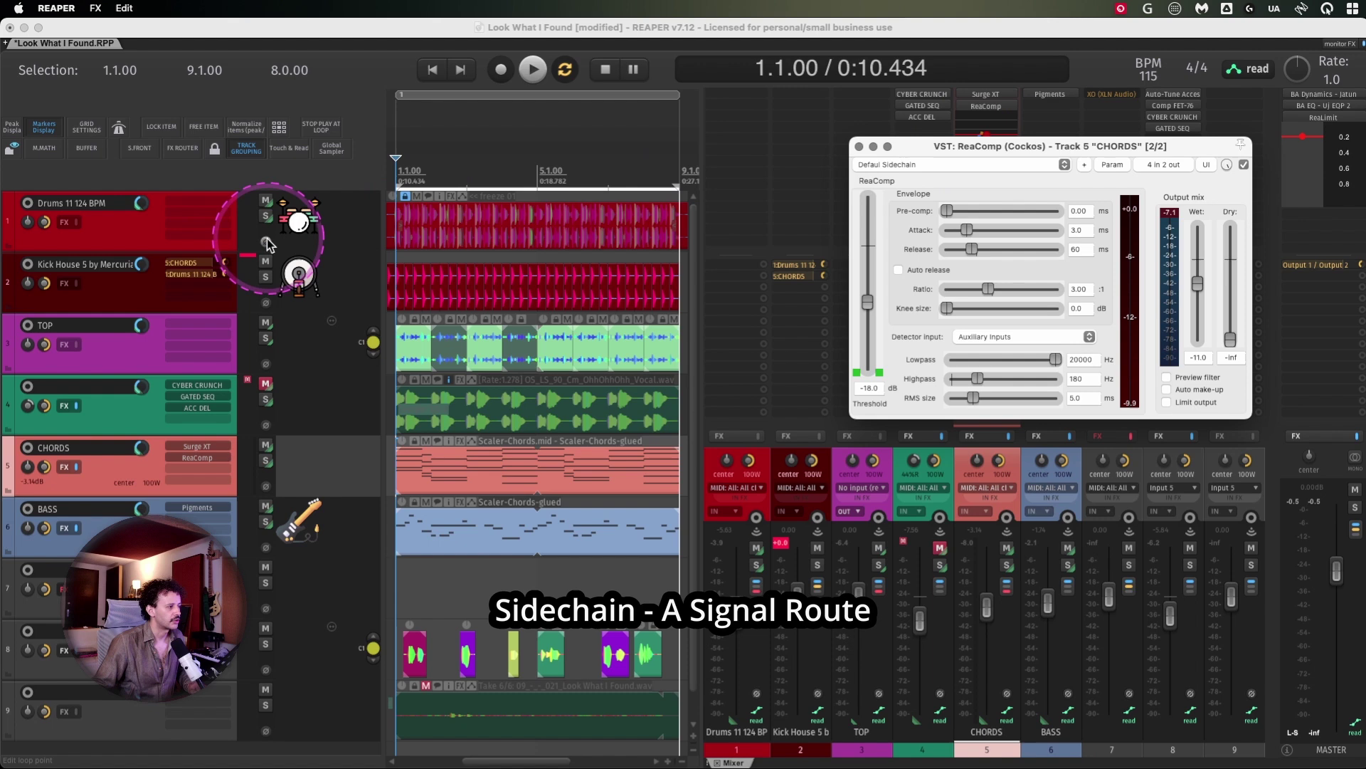
Step: Move the Kick House 5 track to the first position and place the CHORDS track directly below it
left_click(121, 288)
left_click_drag(117, 299, 116, 153)
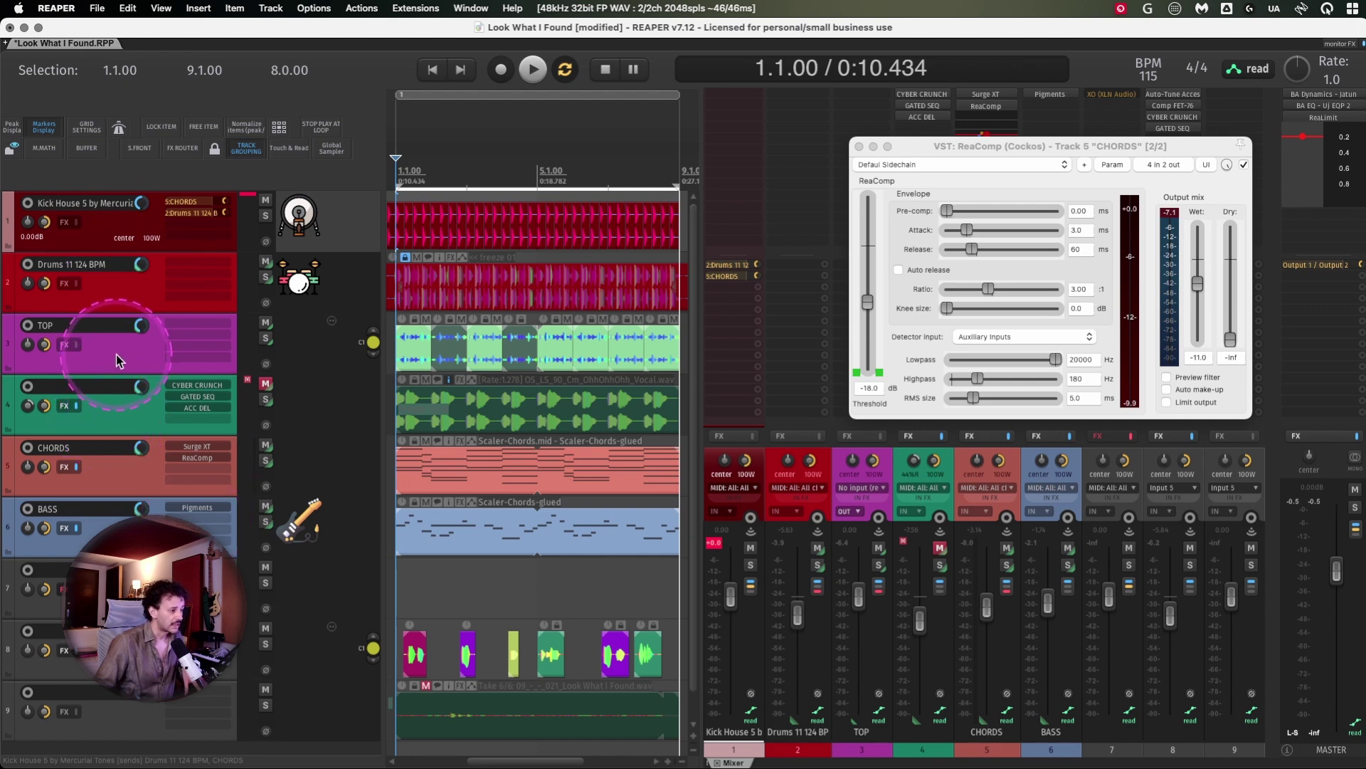
left_click_drag(105, 479, 100, 285)
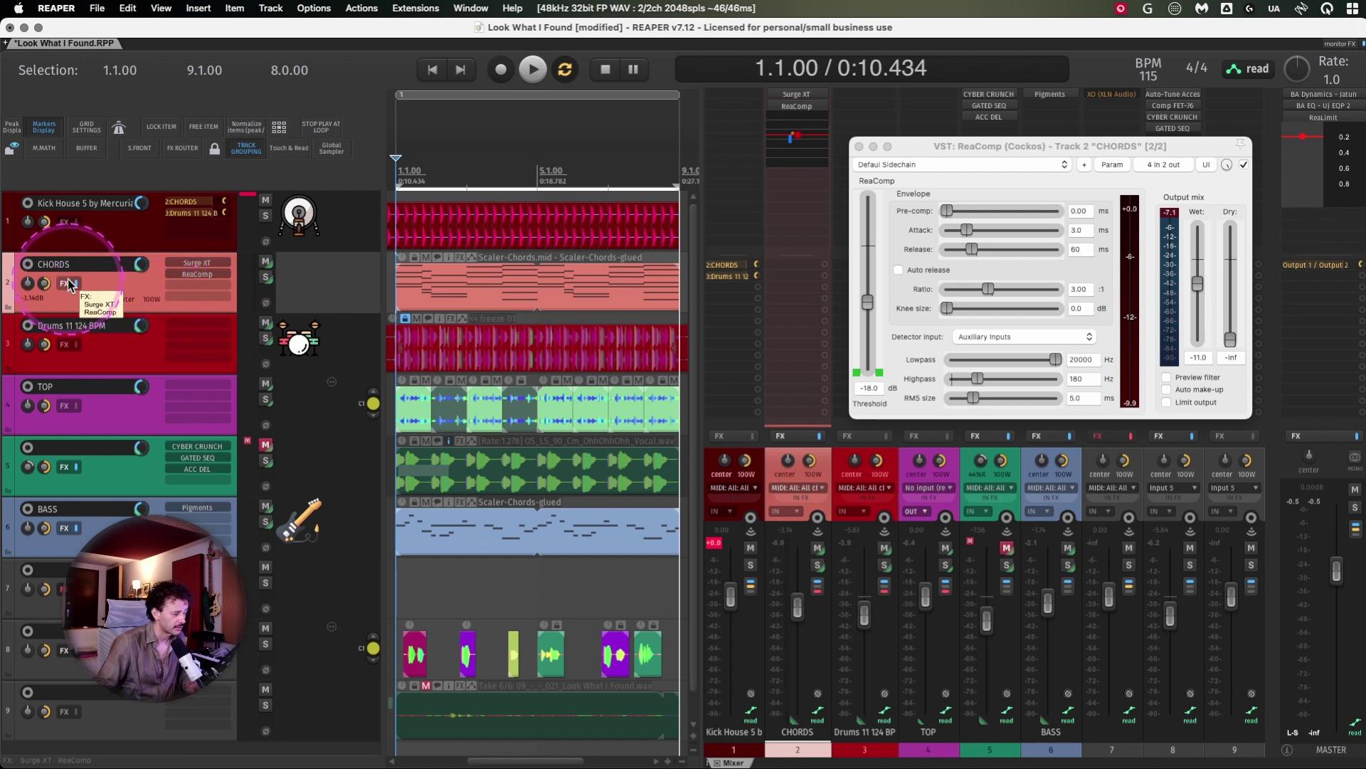
Step: Solo the kick and CHORDS tracks and audition the start of the loop
left_click(89, 238, "super")
key("s")
key("F6")
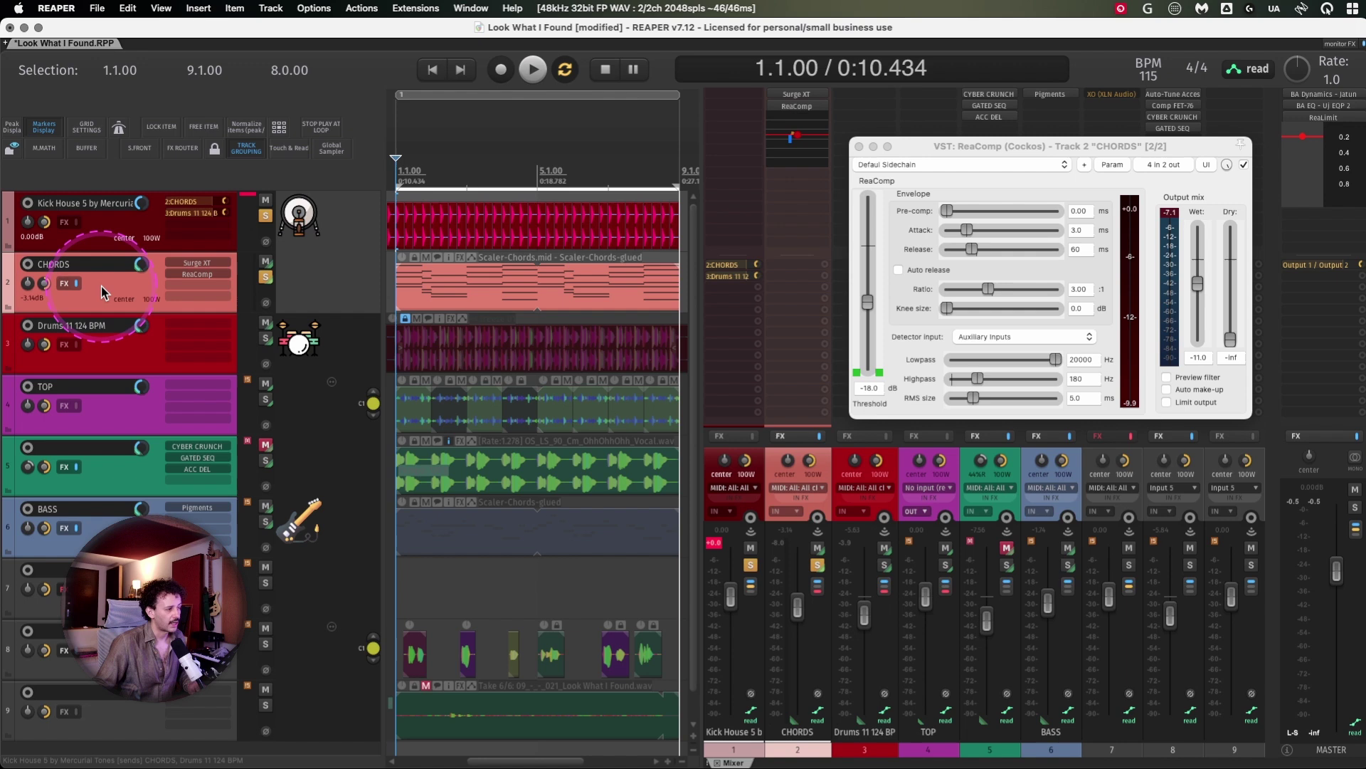
key("space")
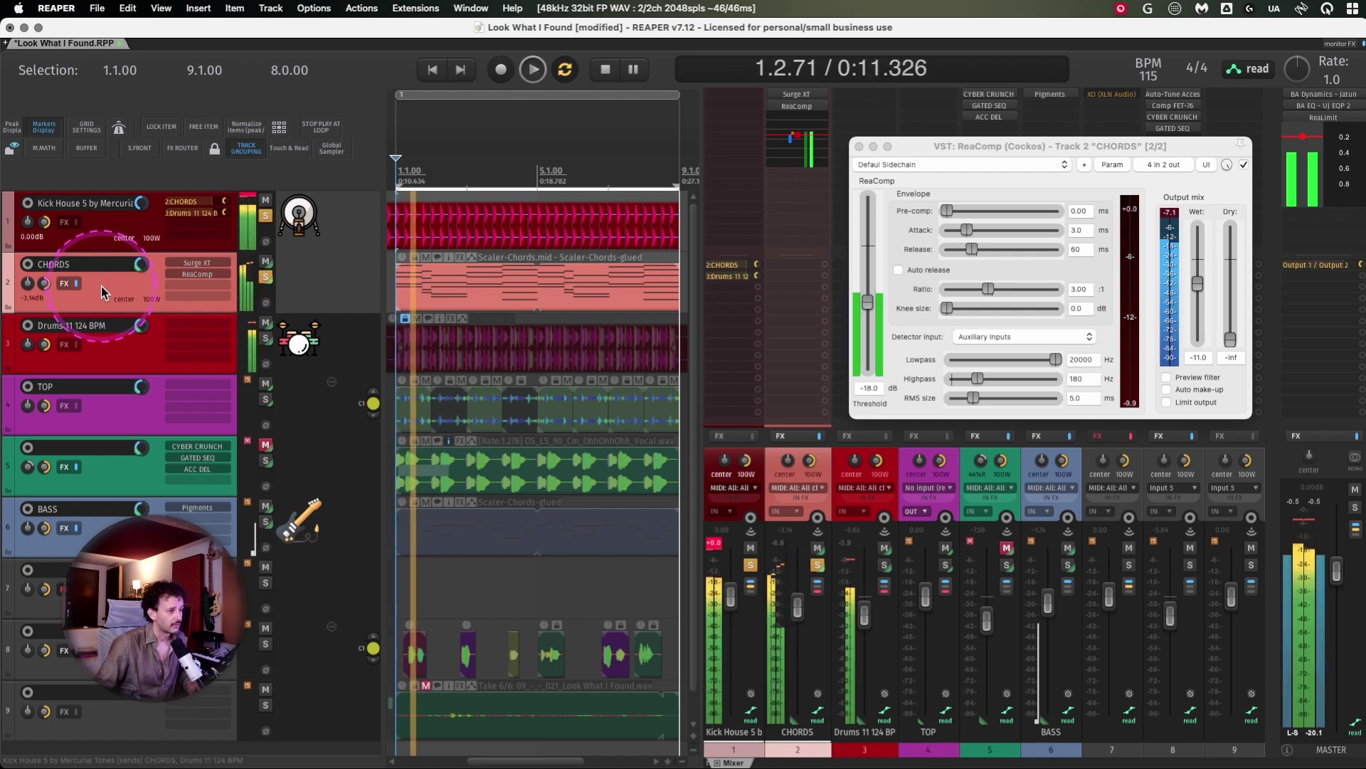
key("space")
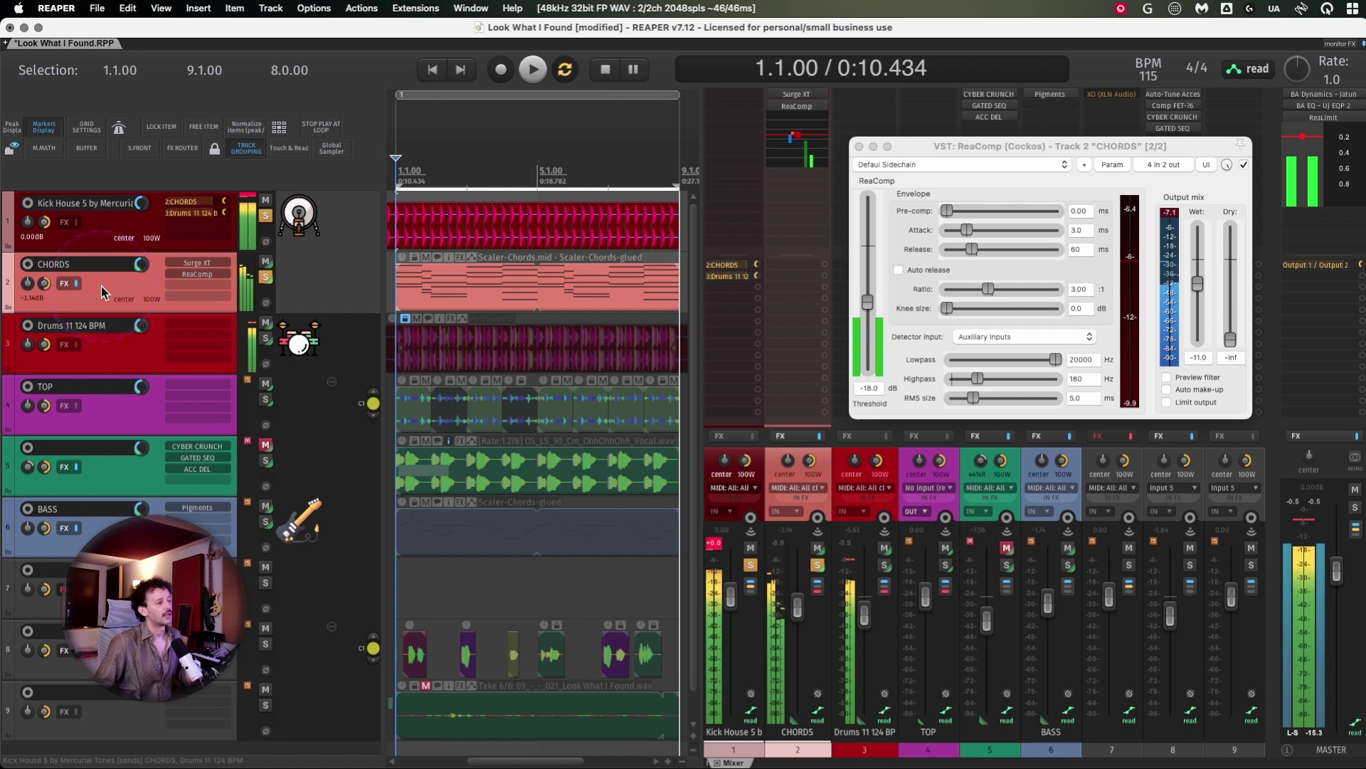
Step: Create a send from the kick track to CHORDS, routing audio channels 1/2 to 3/4
left_click(823, 461)
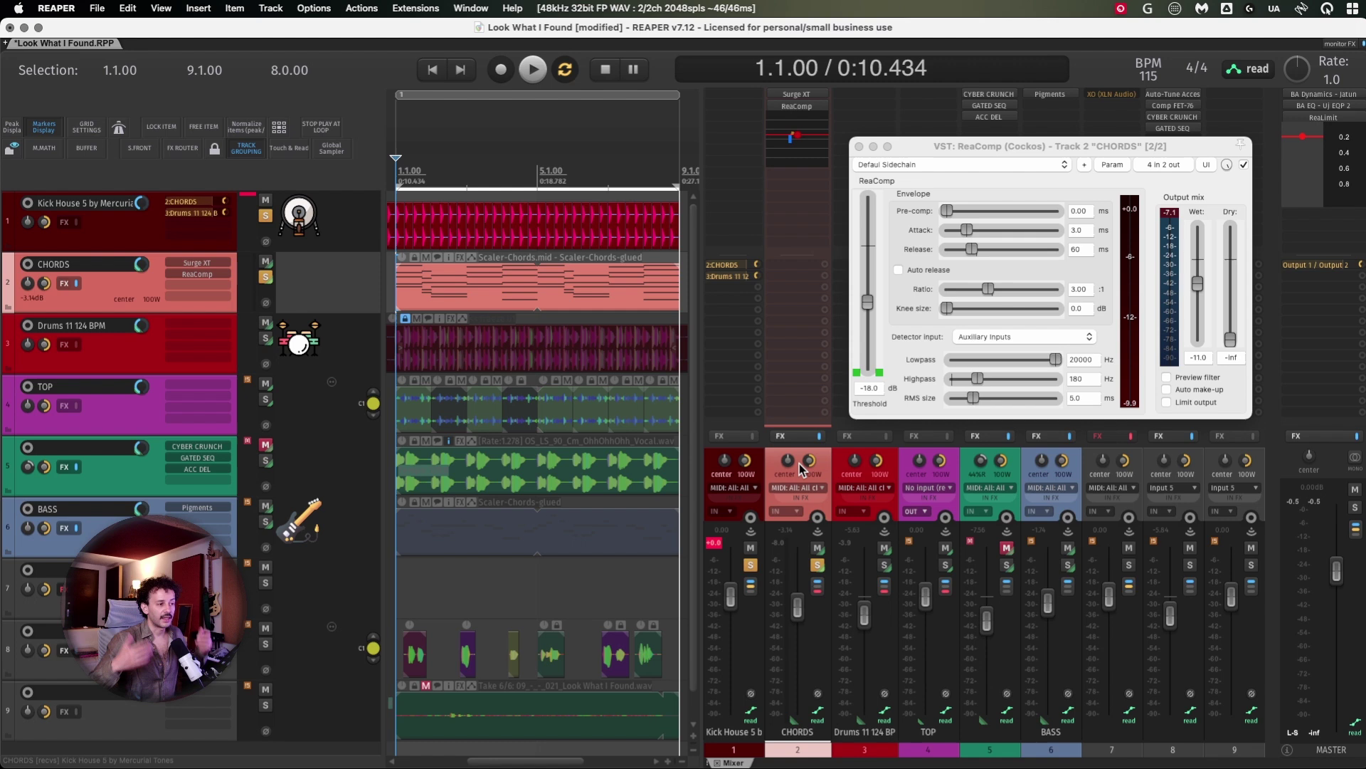
left_click(975, 357)
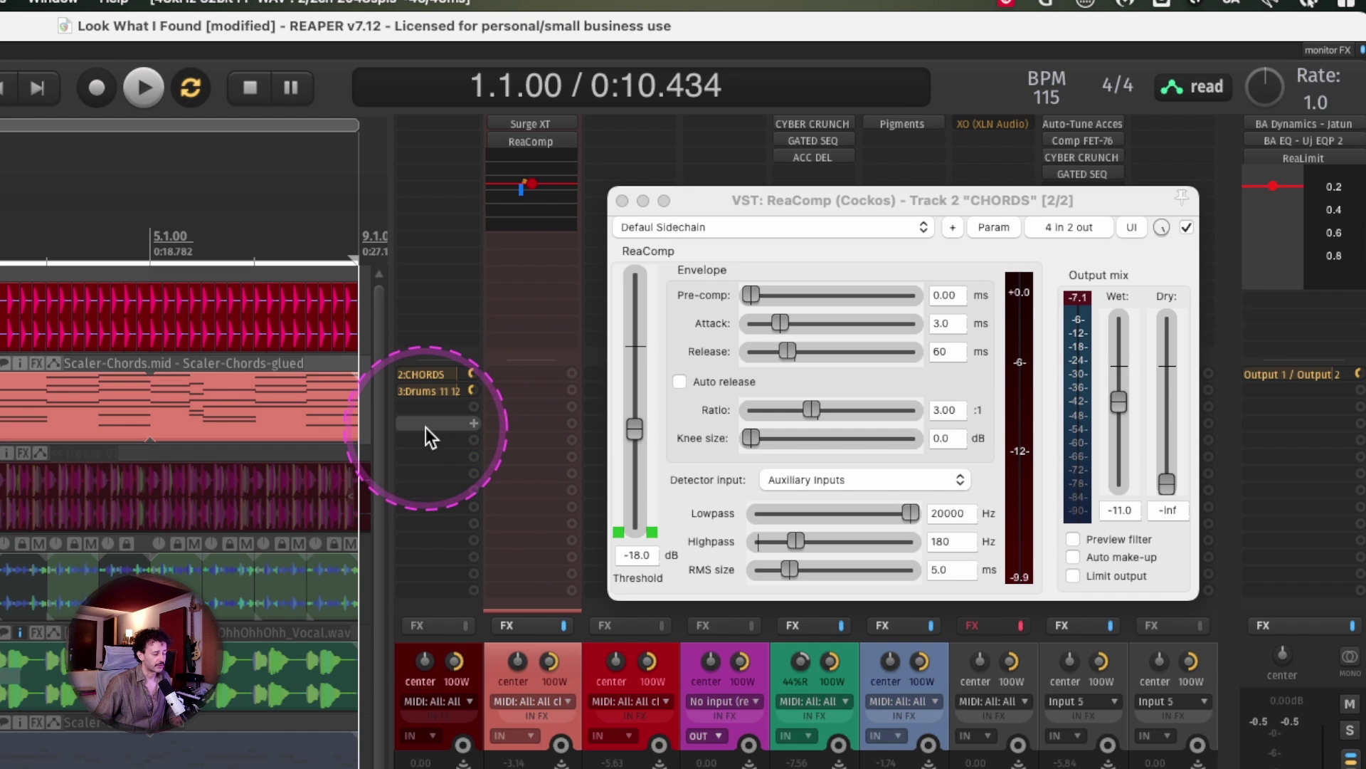
left_click_drag(426, 425, 708, 378)
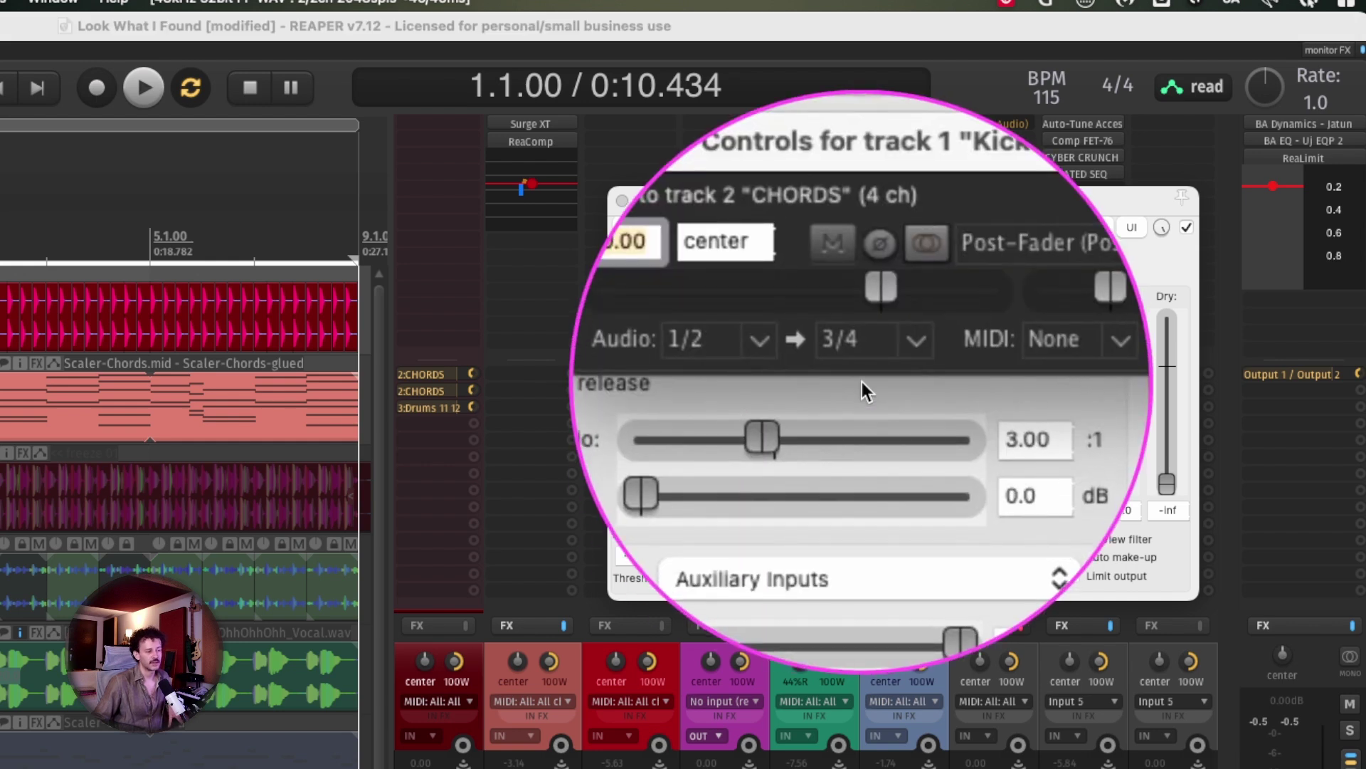
left_click(616, 202)
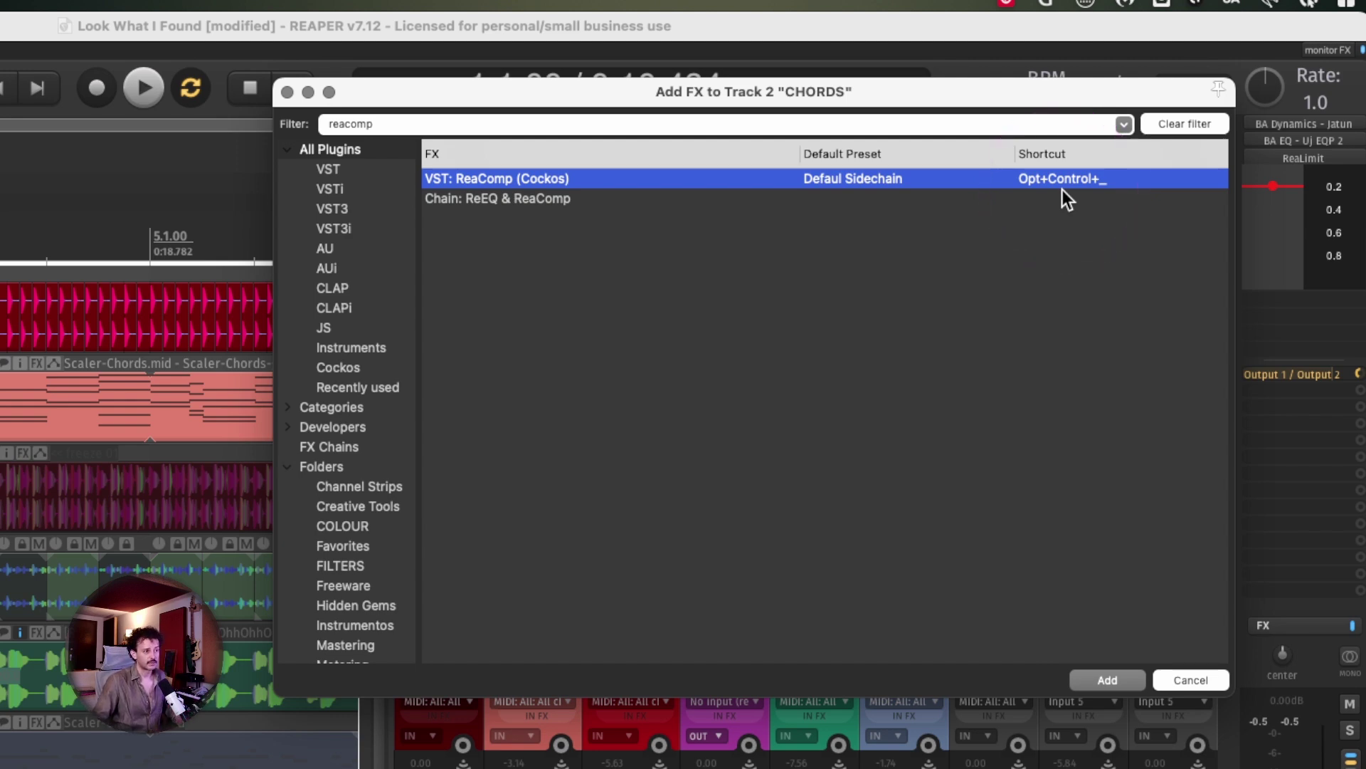
left_click(286, 92)
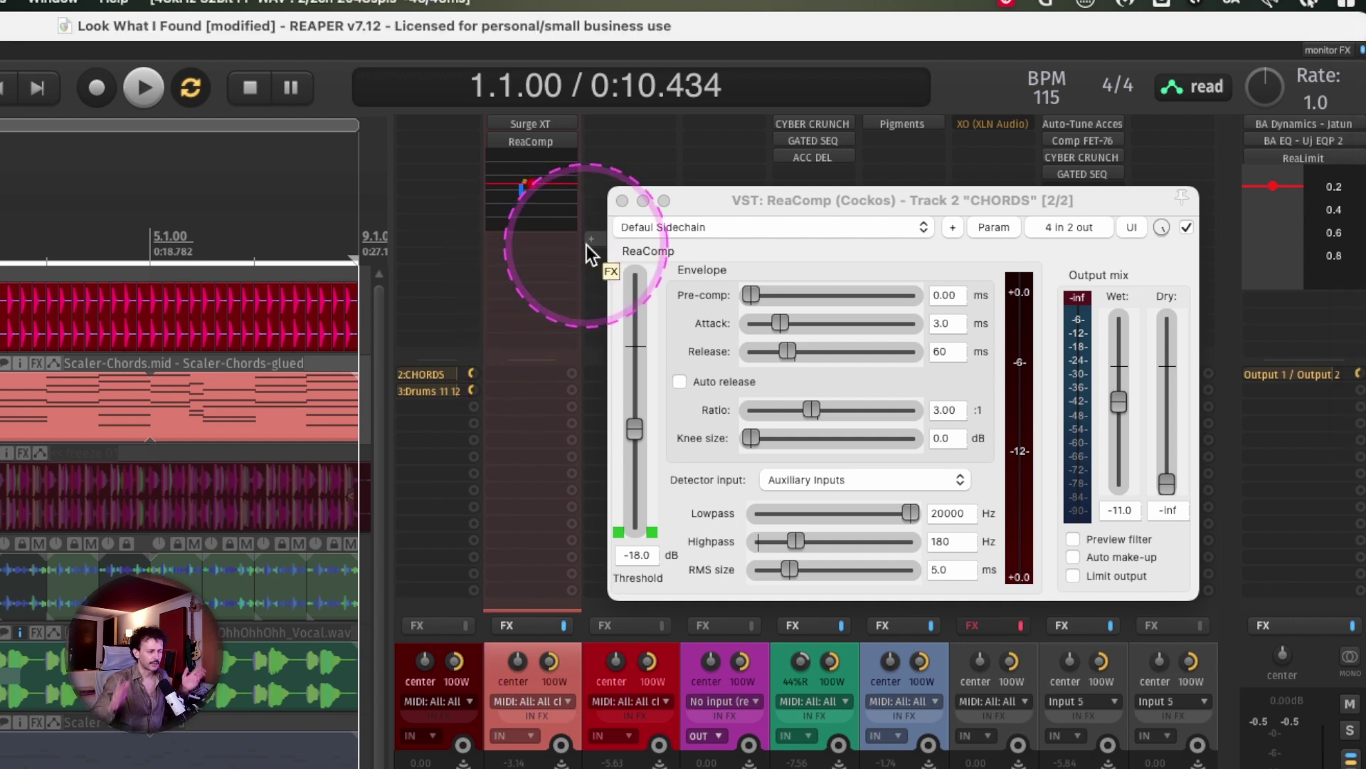
double_click(528, 198)
right_click(682, 195)
left_click(610, 296)
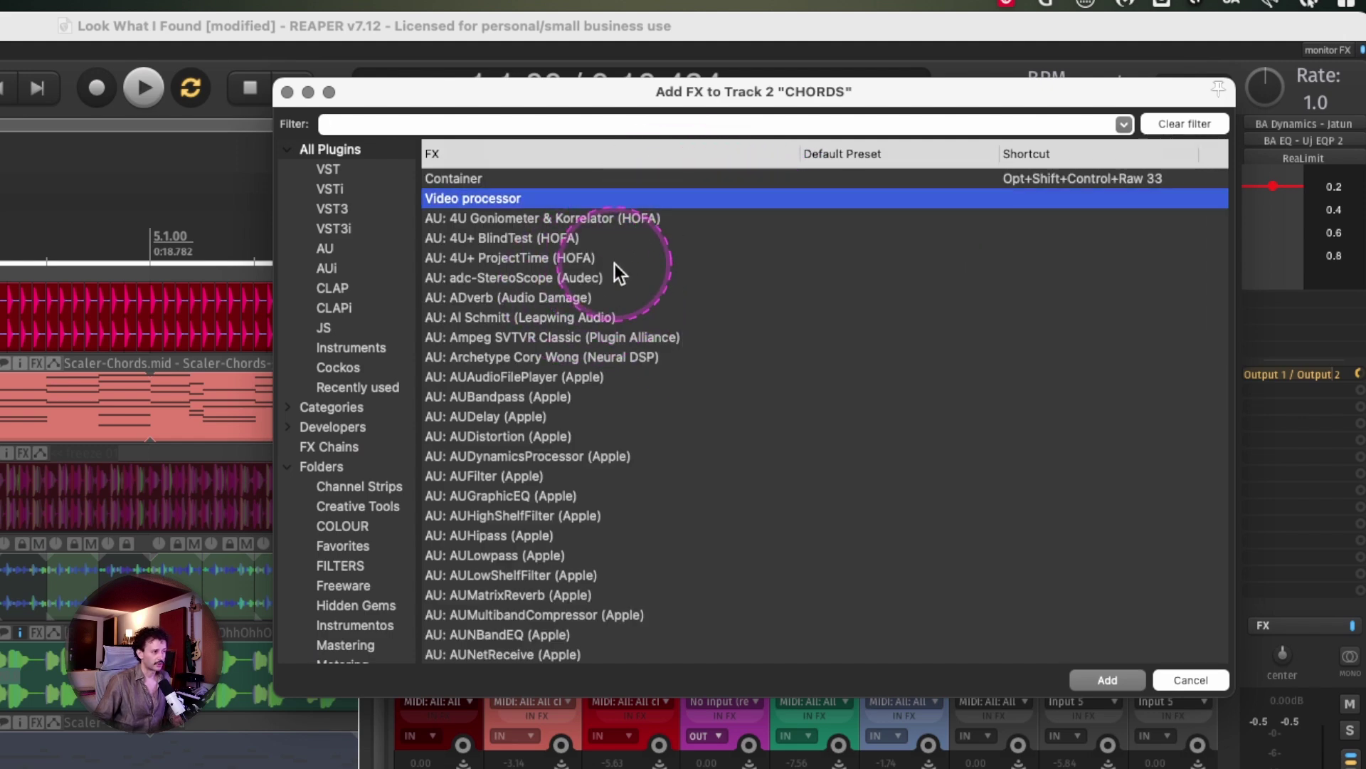
right_click(614, 263)
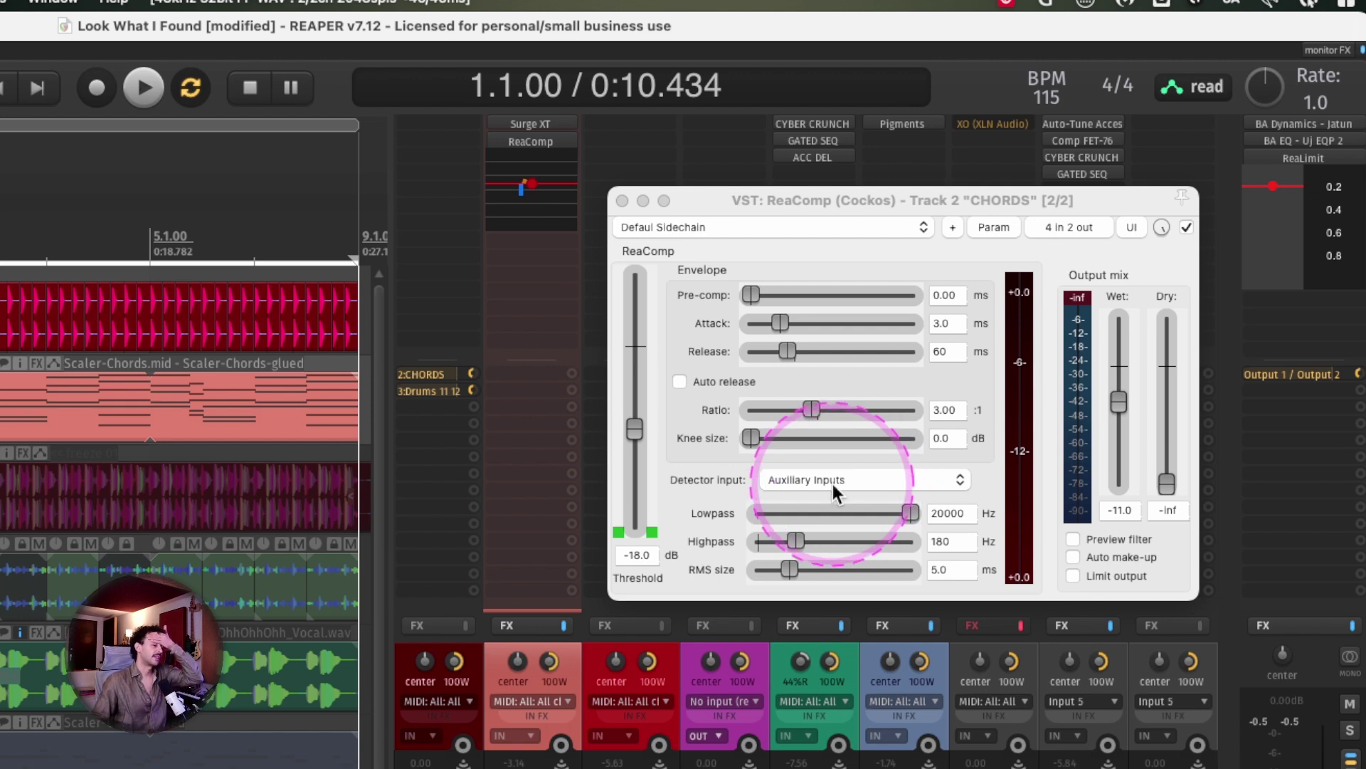
Step: Set ReaComp's detector input to Main Inputs and mute the kick track's sends to CHORDS and Drums
left_click(833, 484)
left_click(679, 417)
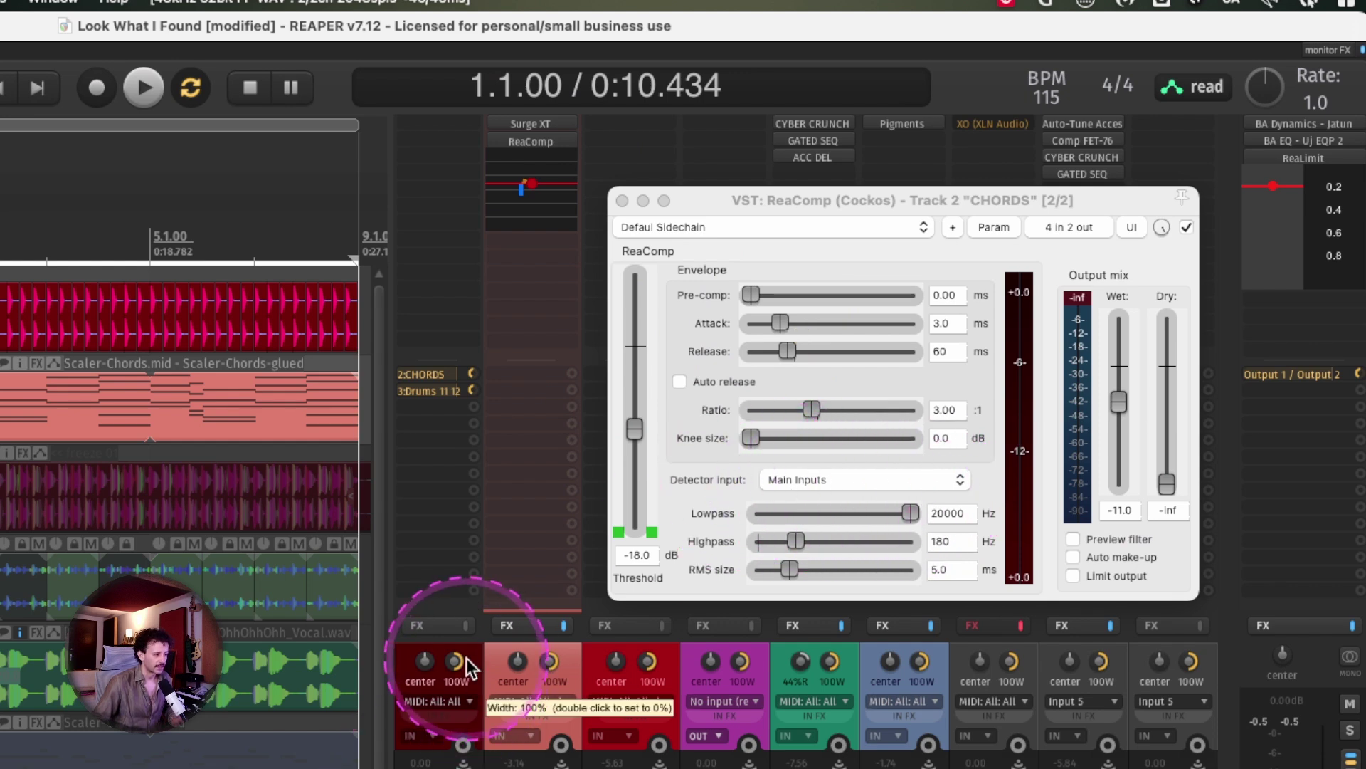
left_click(463, 659)
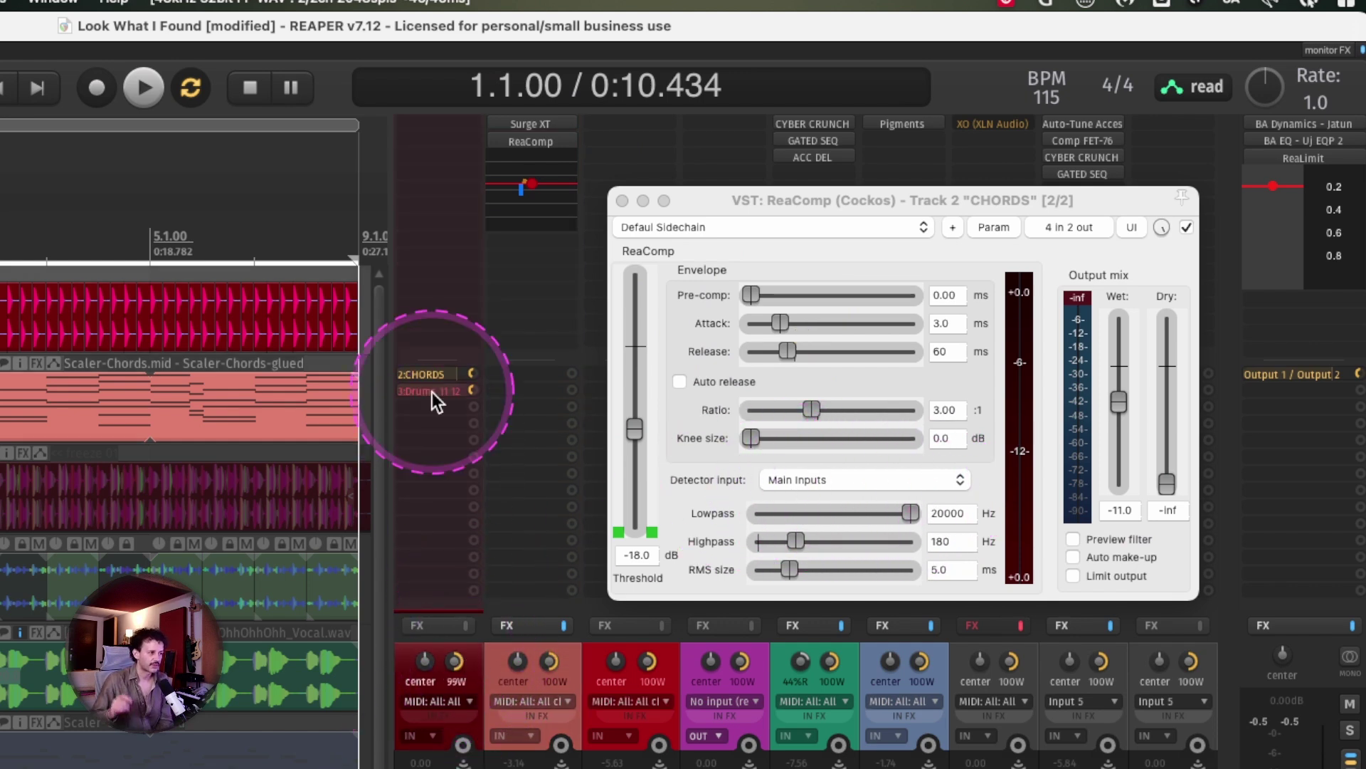
left_click(429, 372)
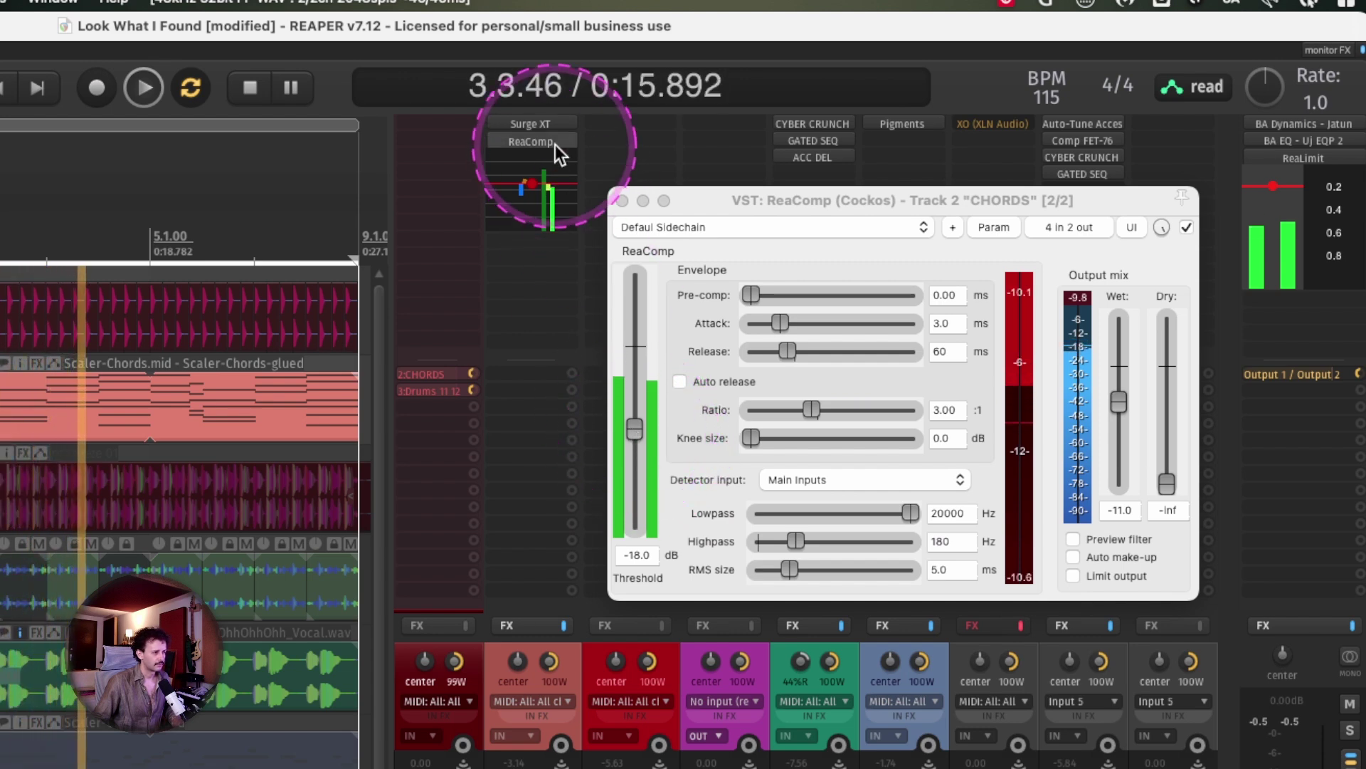
Step: Compare the CHORDS playback with ReaComp bypassed and with it active
key("space")
left_click(536, 124)
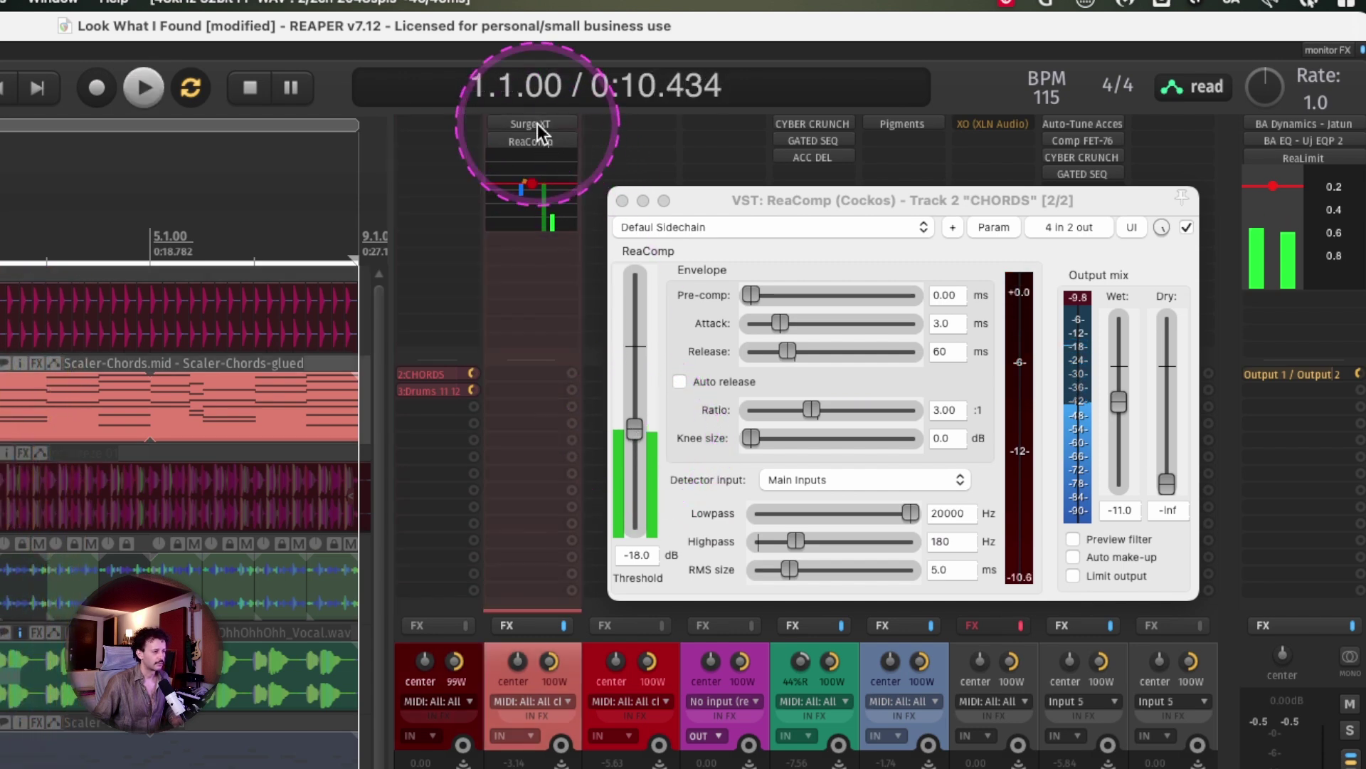
key("Escape")
key("space")
left_click(544, 143, "shift")
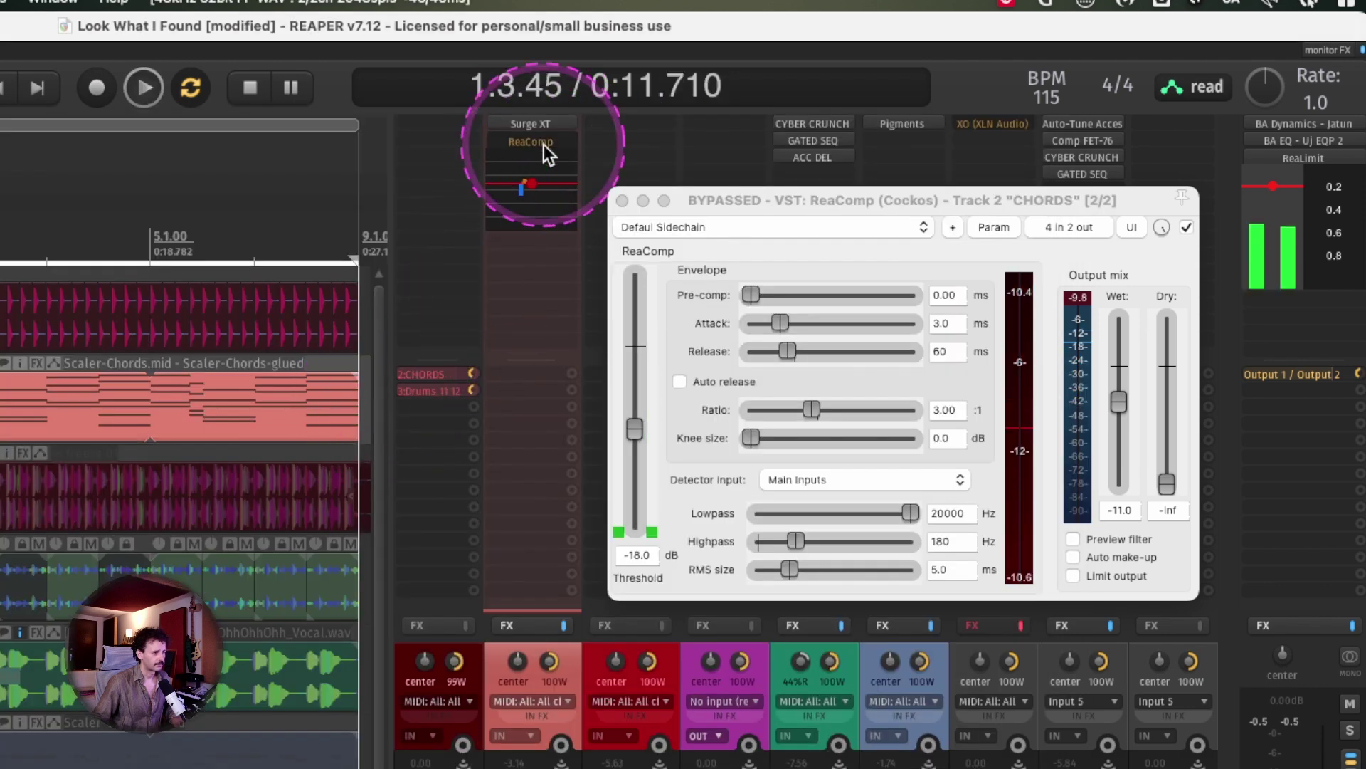
left_click(545, 143, "shift")
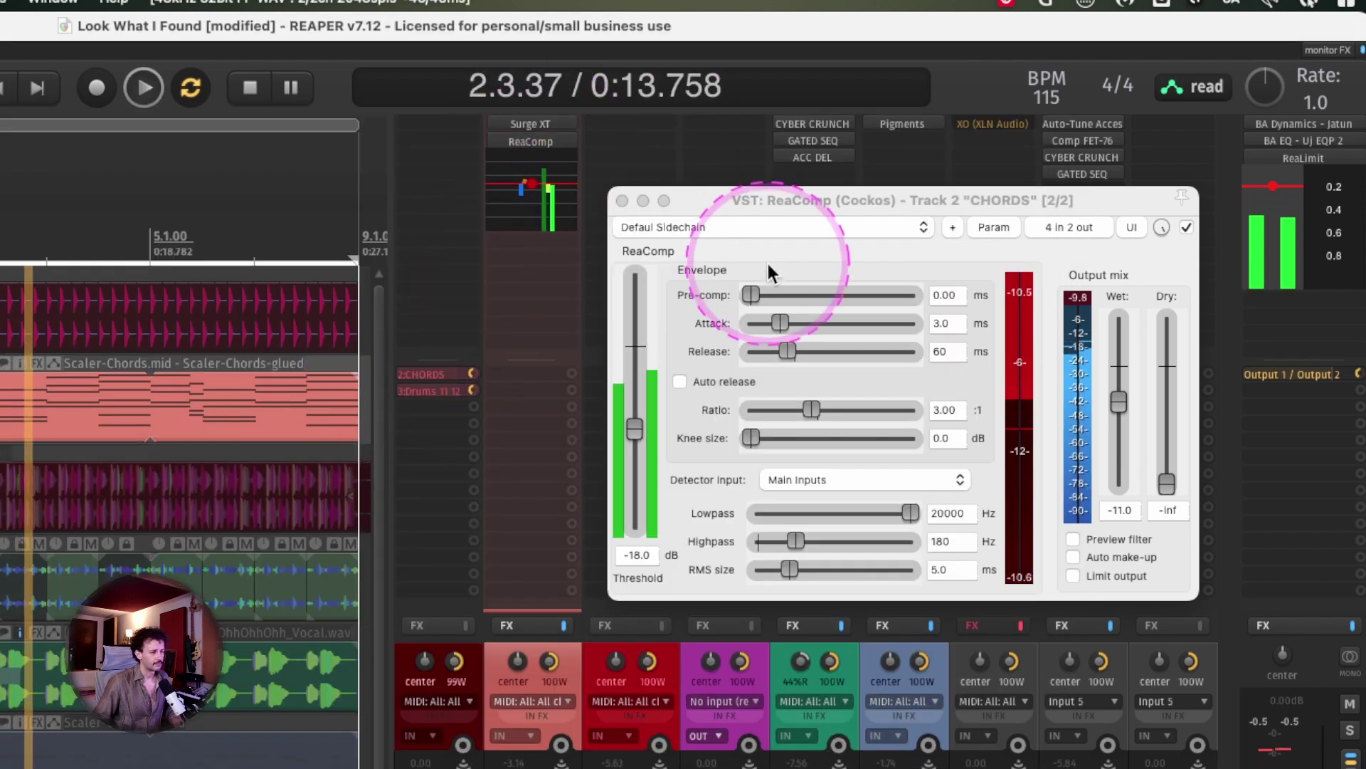
key("space")
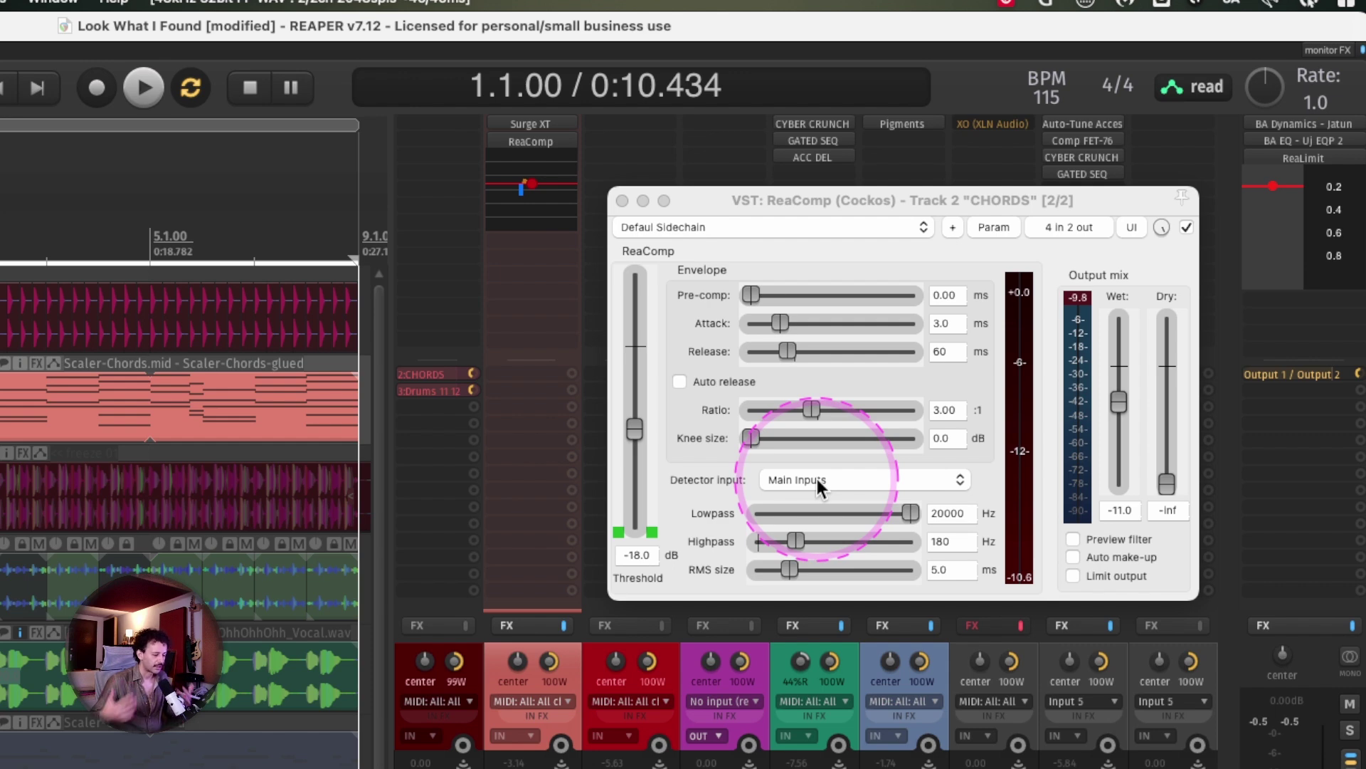
Step: Replay the CHORDS loop and examine ReaComp's gain reduction with the main inputs driving the detector
key("space")
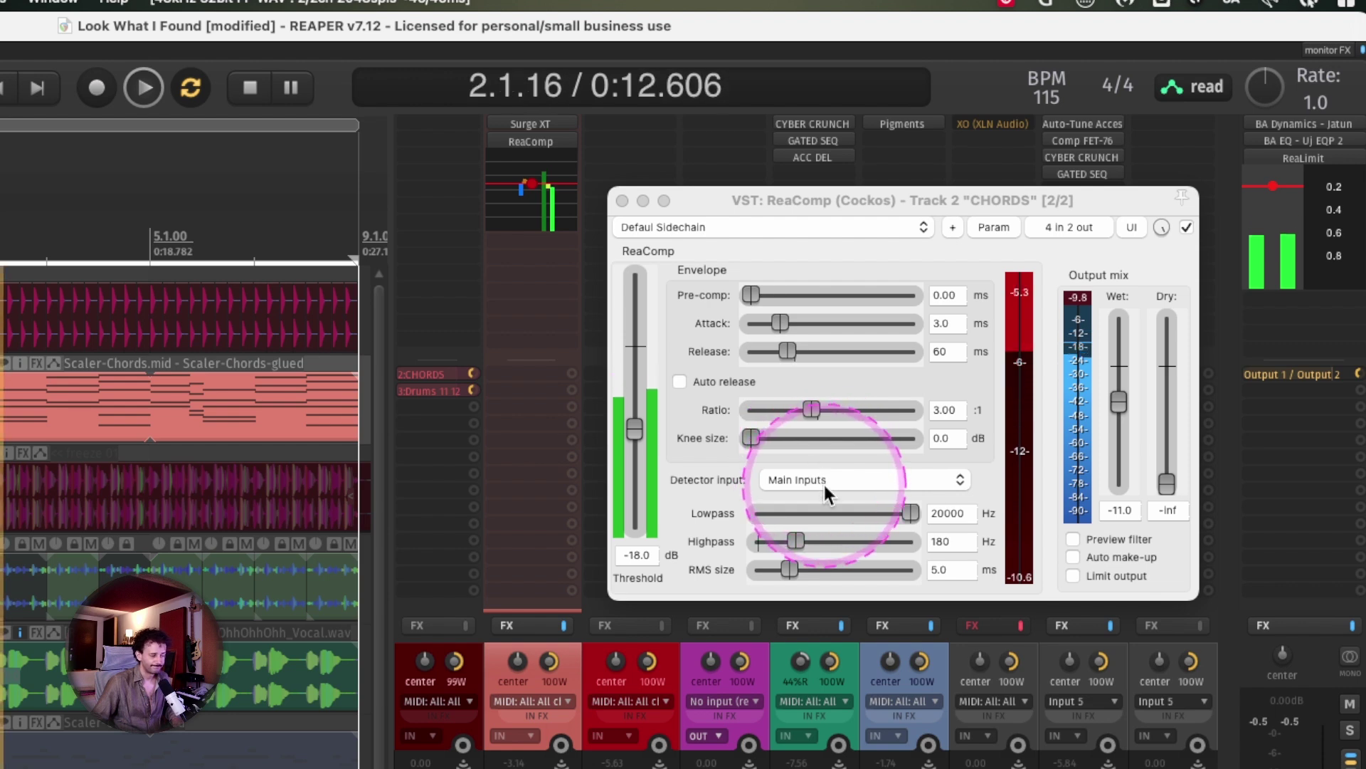
key("space")
key("ctrl+alt+m")
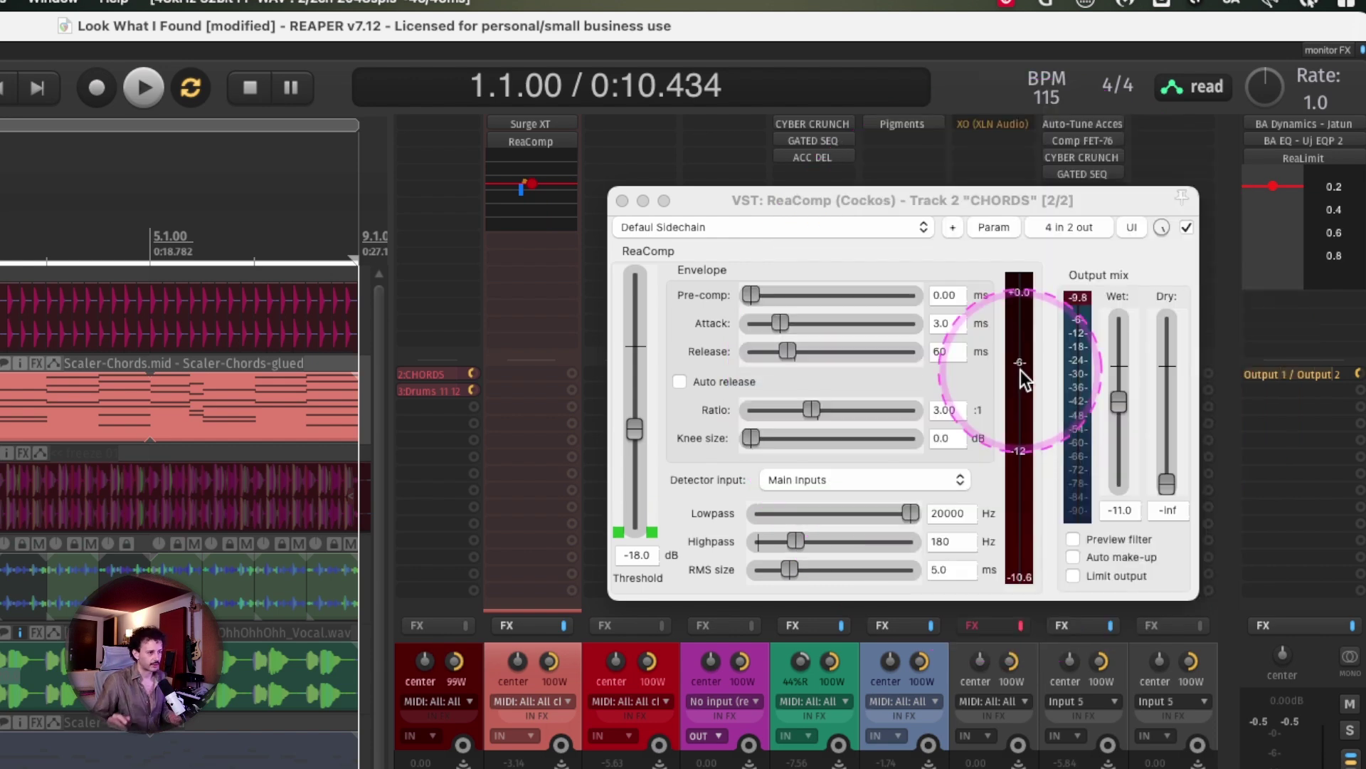
key("space")
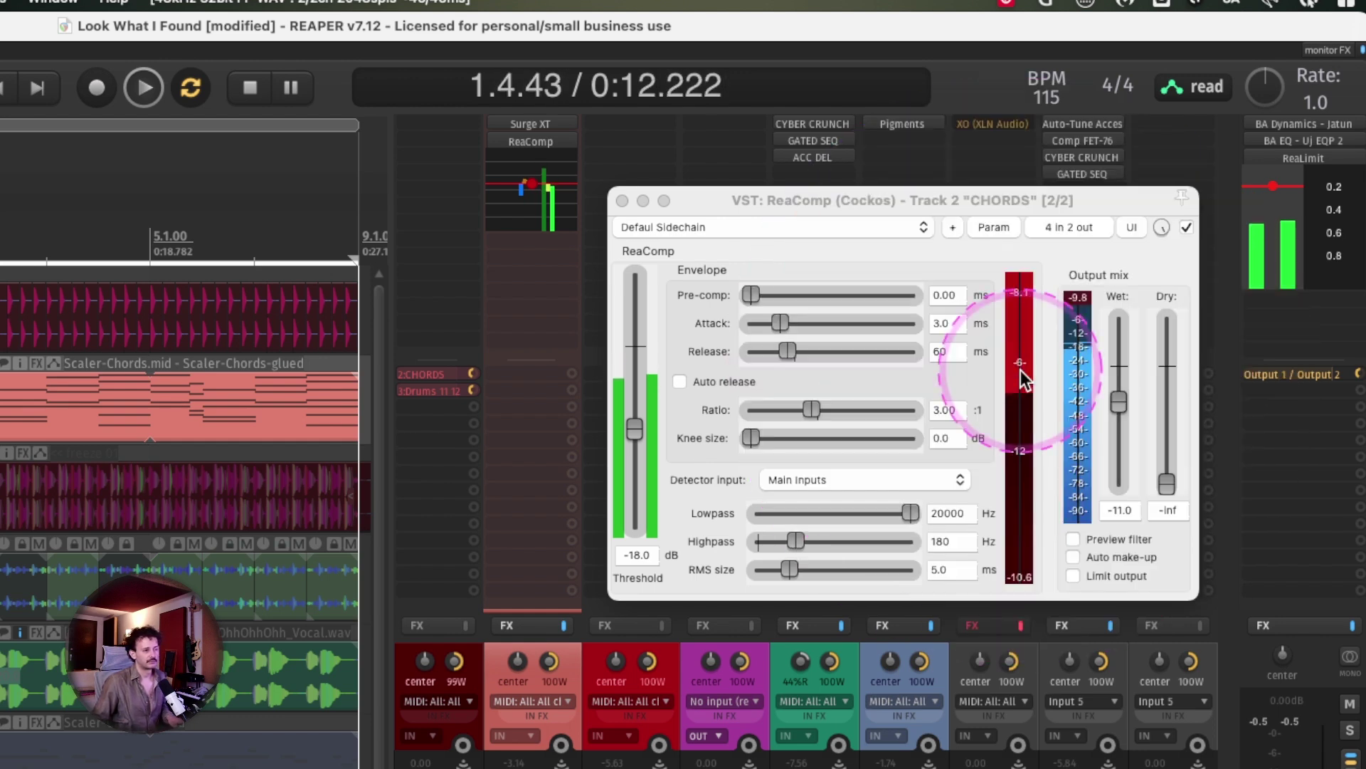
key("space")
Step: Set ReaComp's detector input to Auxiliary Inputs and unmute the kick track's send to CHORDS
left_click(847, 488)
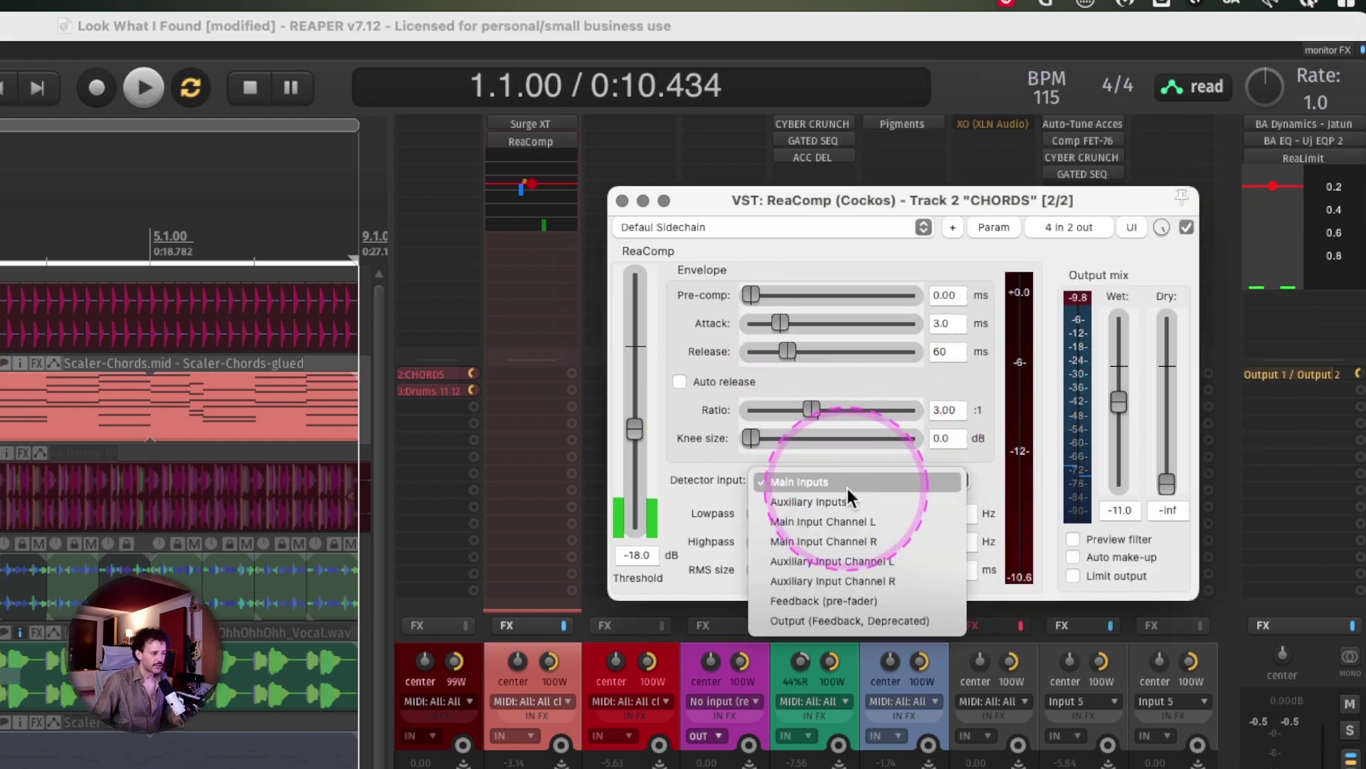
left_click(782, 500)
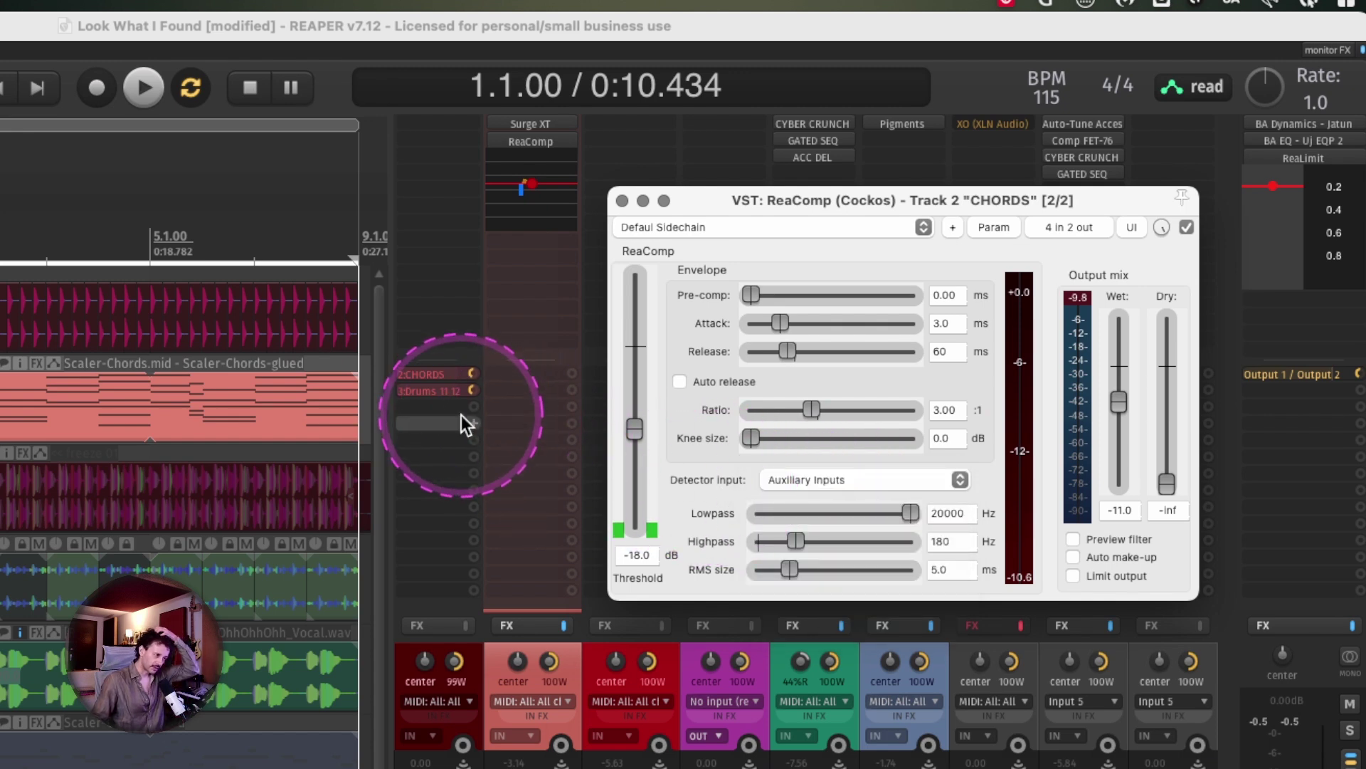
left_click(437, 395)
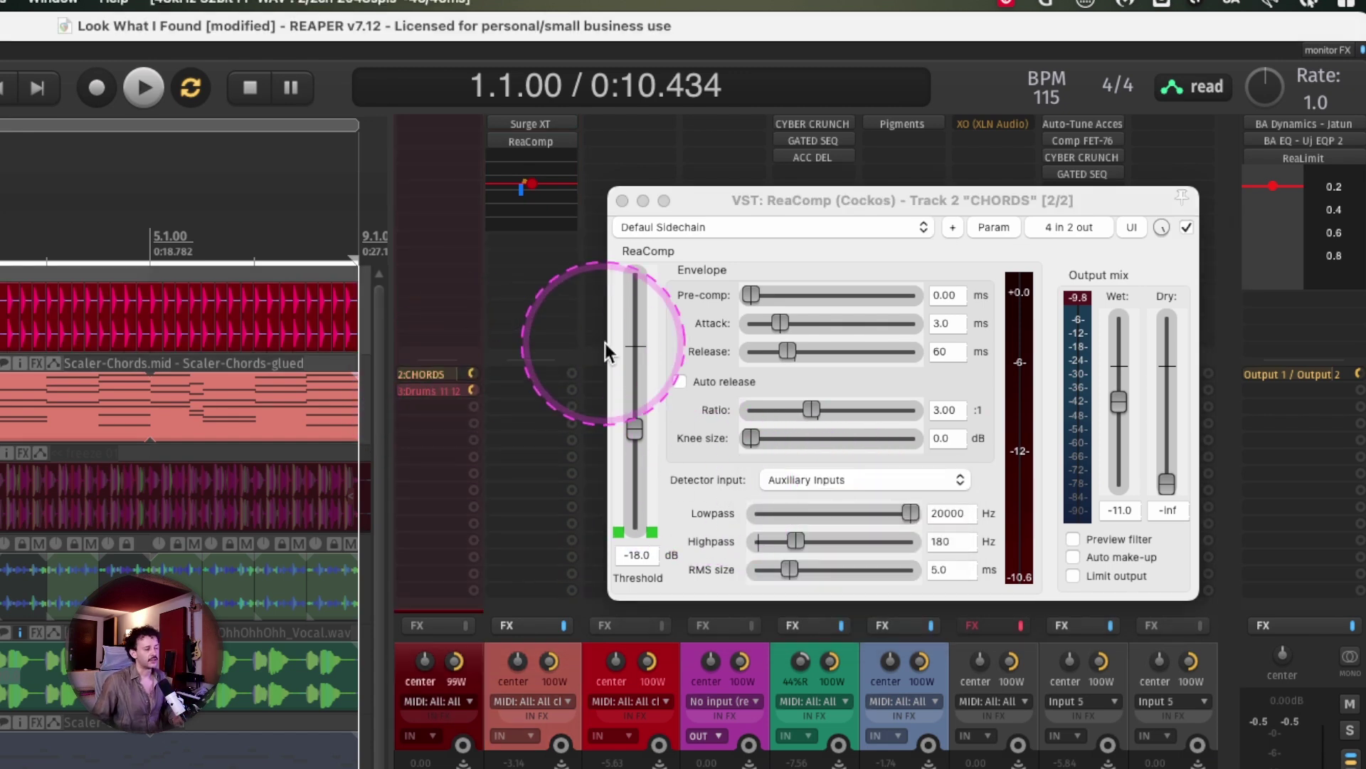
Step: Examine ReaComp's input and output routing in its pin connector, and watch its gain reduction while the loop plays
left_click(1073, 228)
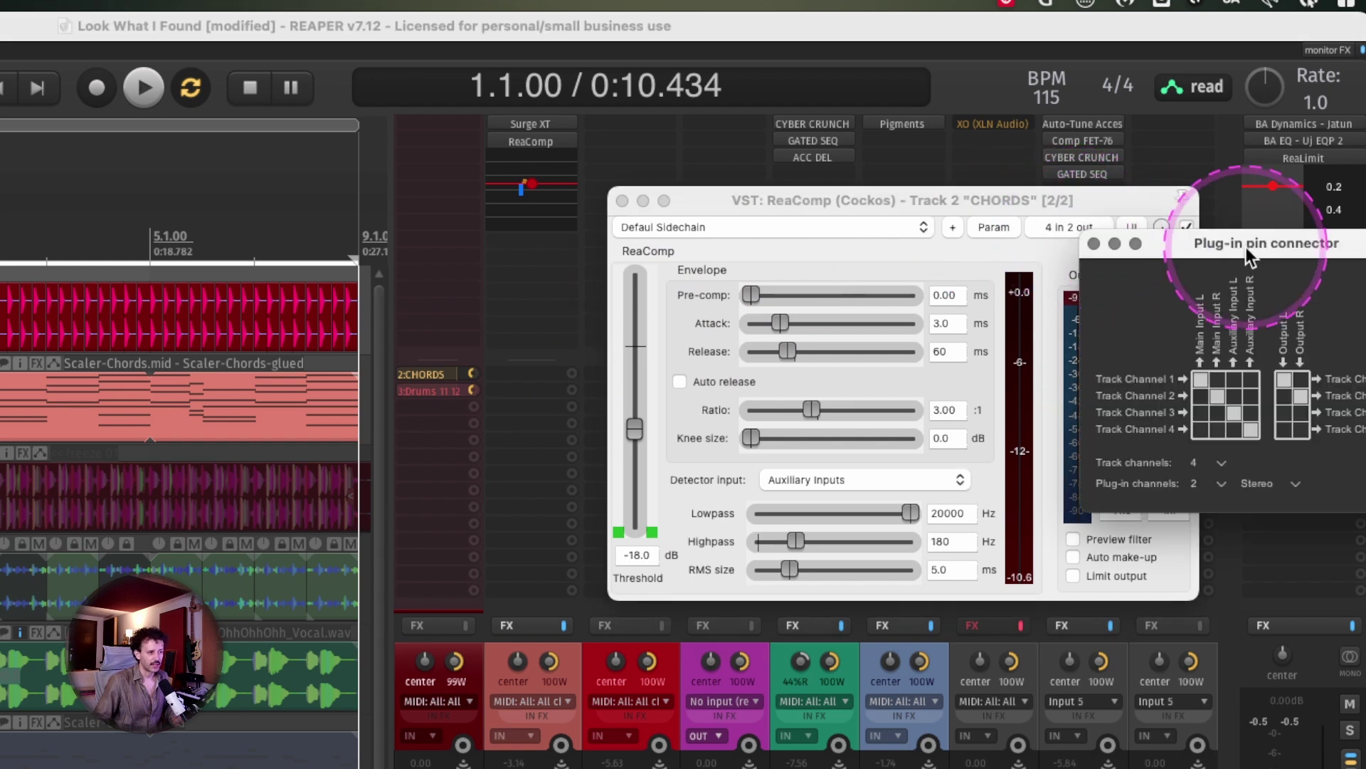
left_click_drag(1245, 246, 1137, 282)
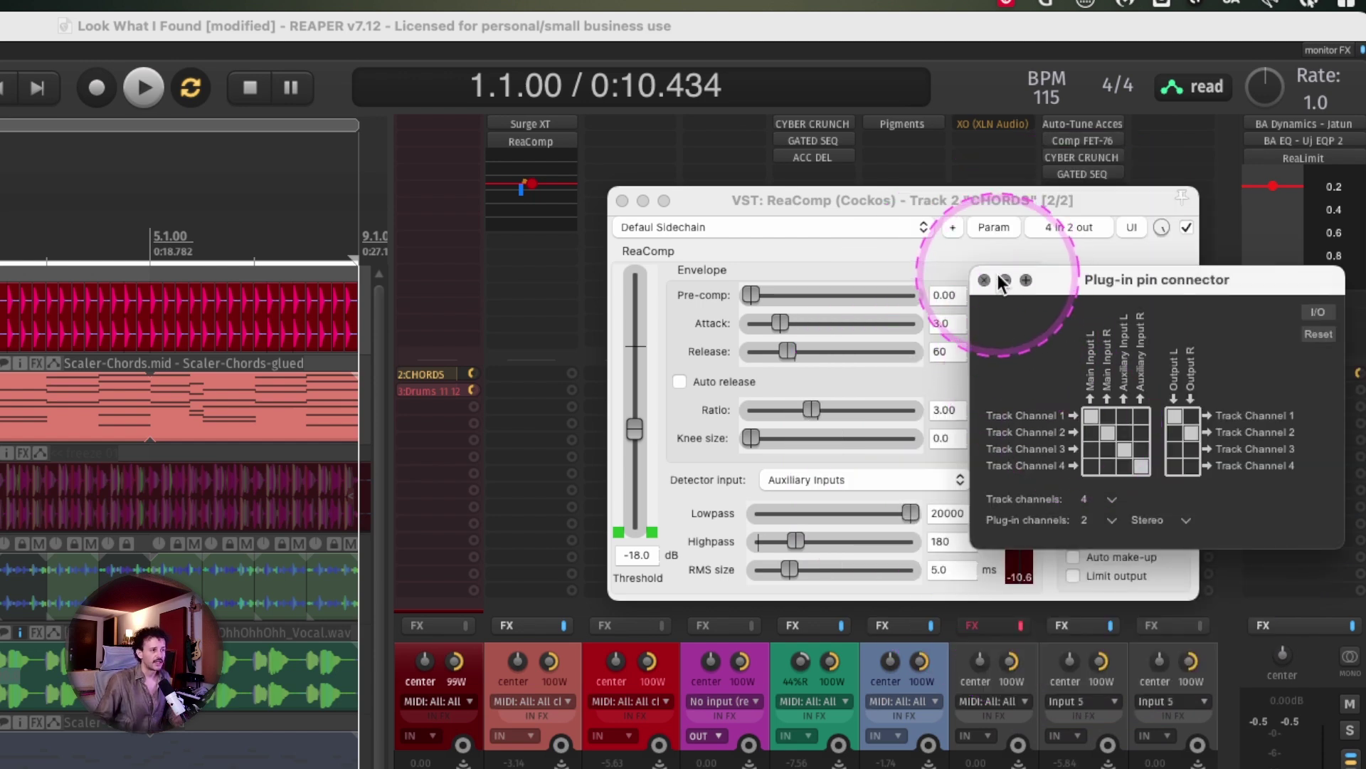
left_click(983, 280)
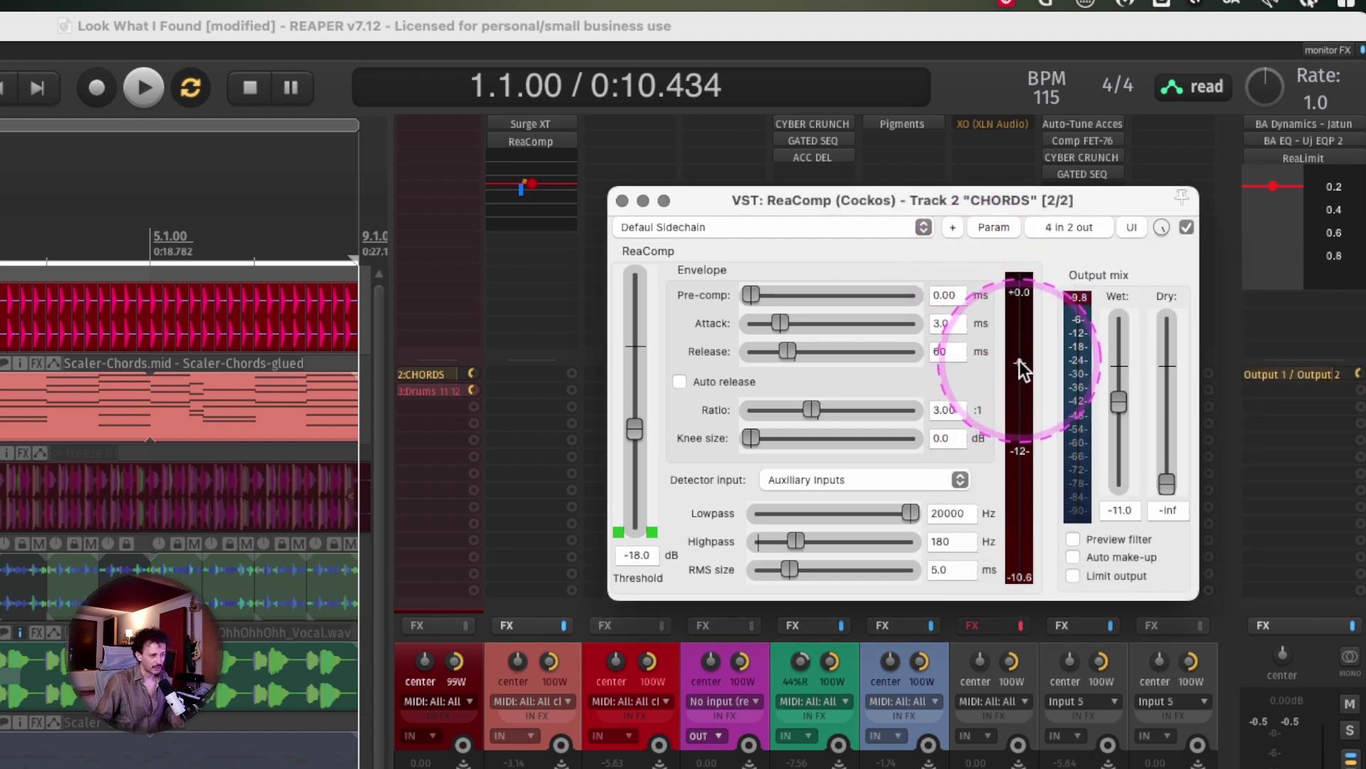
key("space")
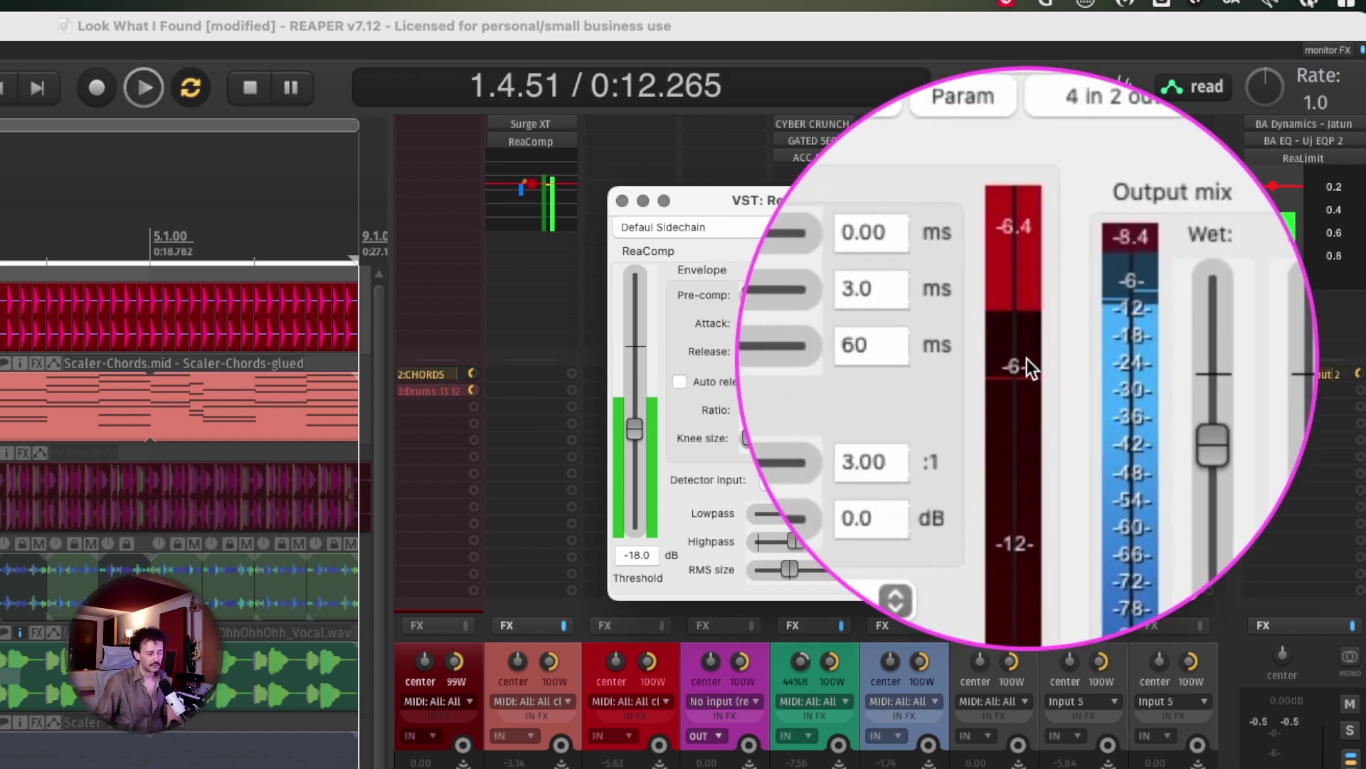
key("space")
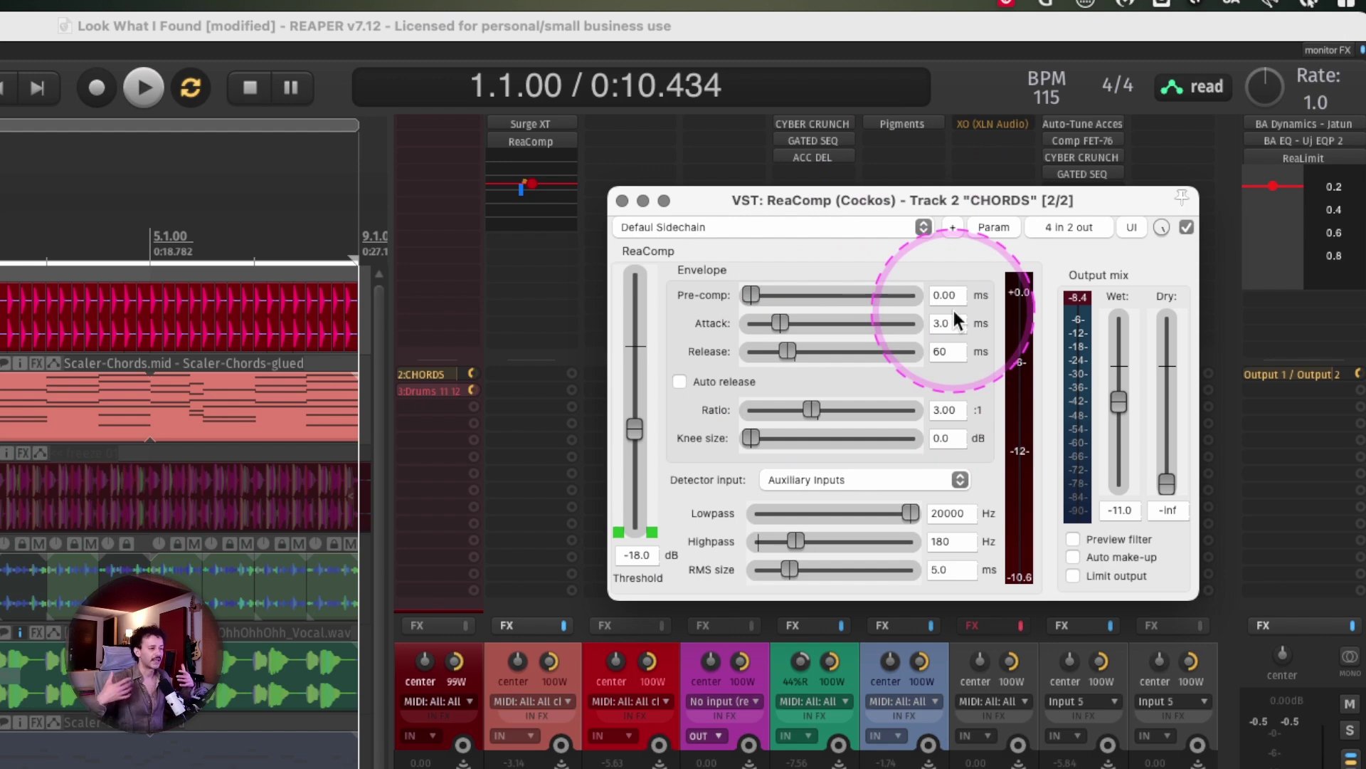
Step: Open the Surge XT plug-in on CHORDS and examine its pin connector routing
left_click(544, 124)
left_click_drag(712, 129, 997, 57)
left_click(1195, 89)
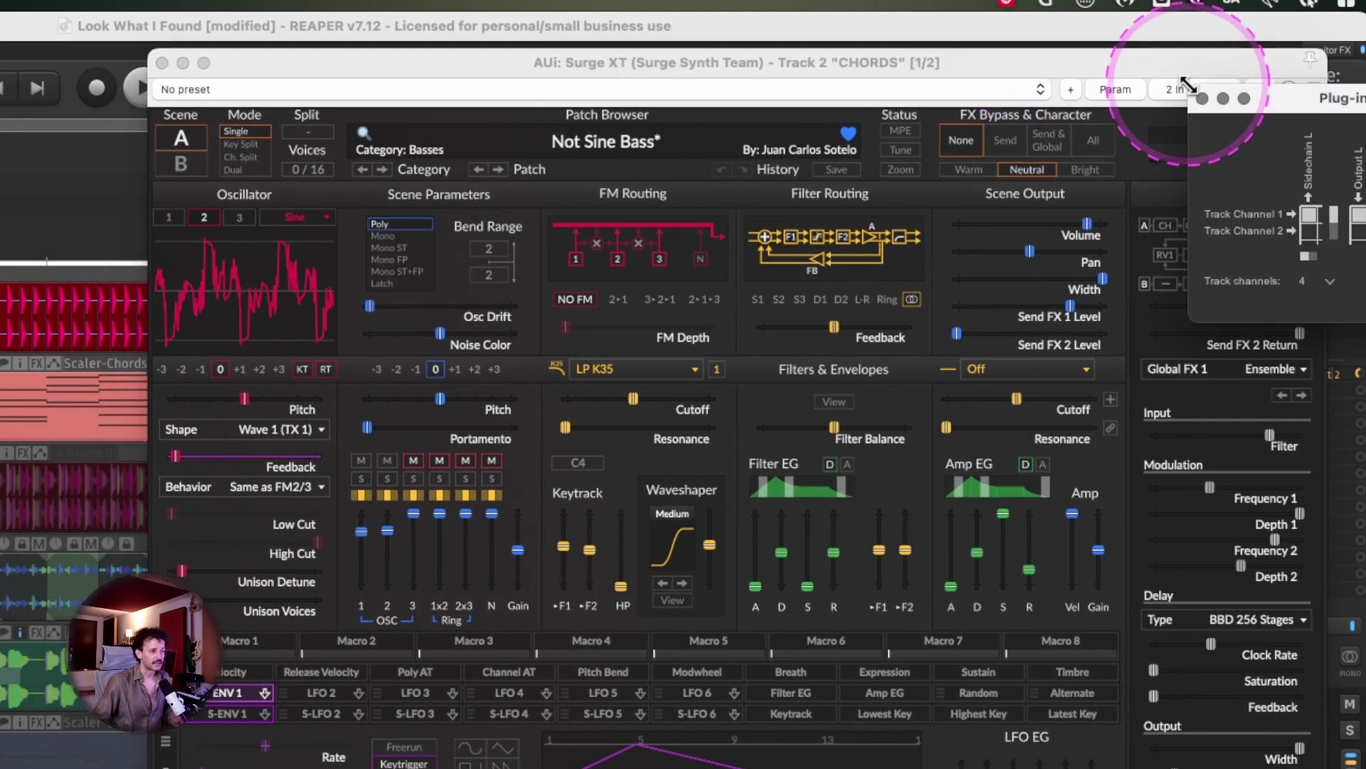
left_click_drag(1347, 111, 1043, 157)
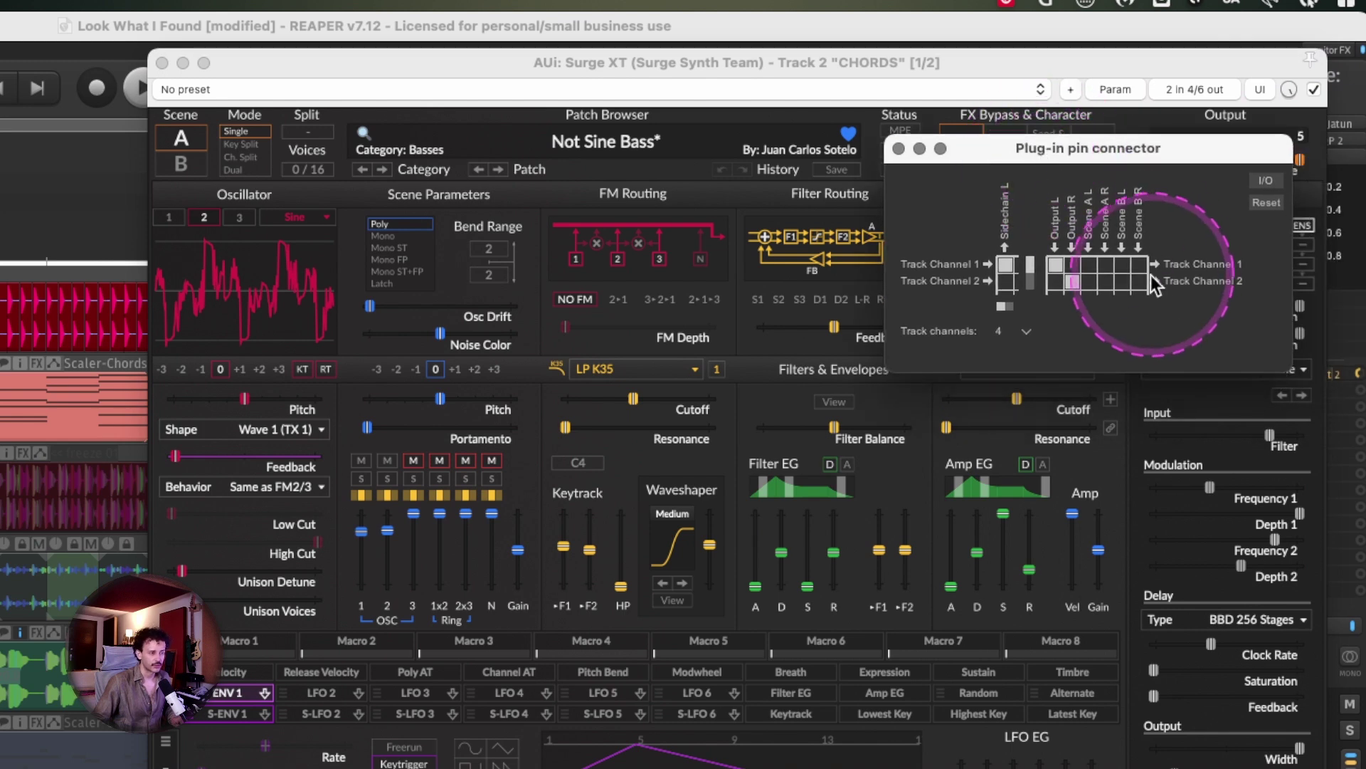
Step: Expand the pin connector to all four track channels and try routing Surge XT's Output L to channel 3 and Output R to channel 4
left_click_drag(1285, 369, 1300, 473)
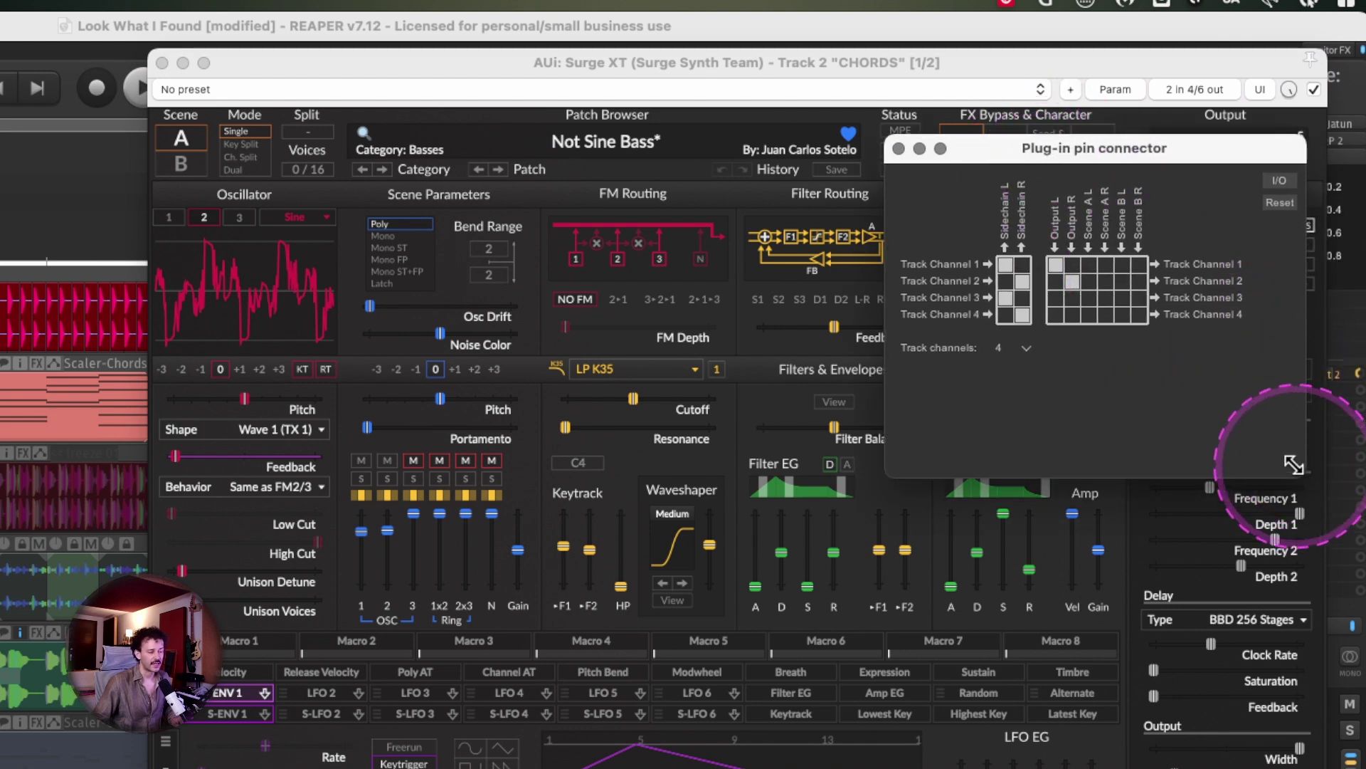
left_click(1056, 297)
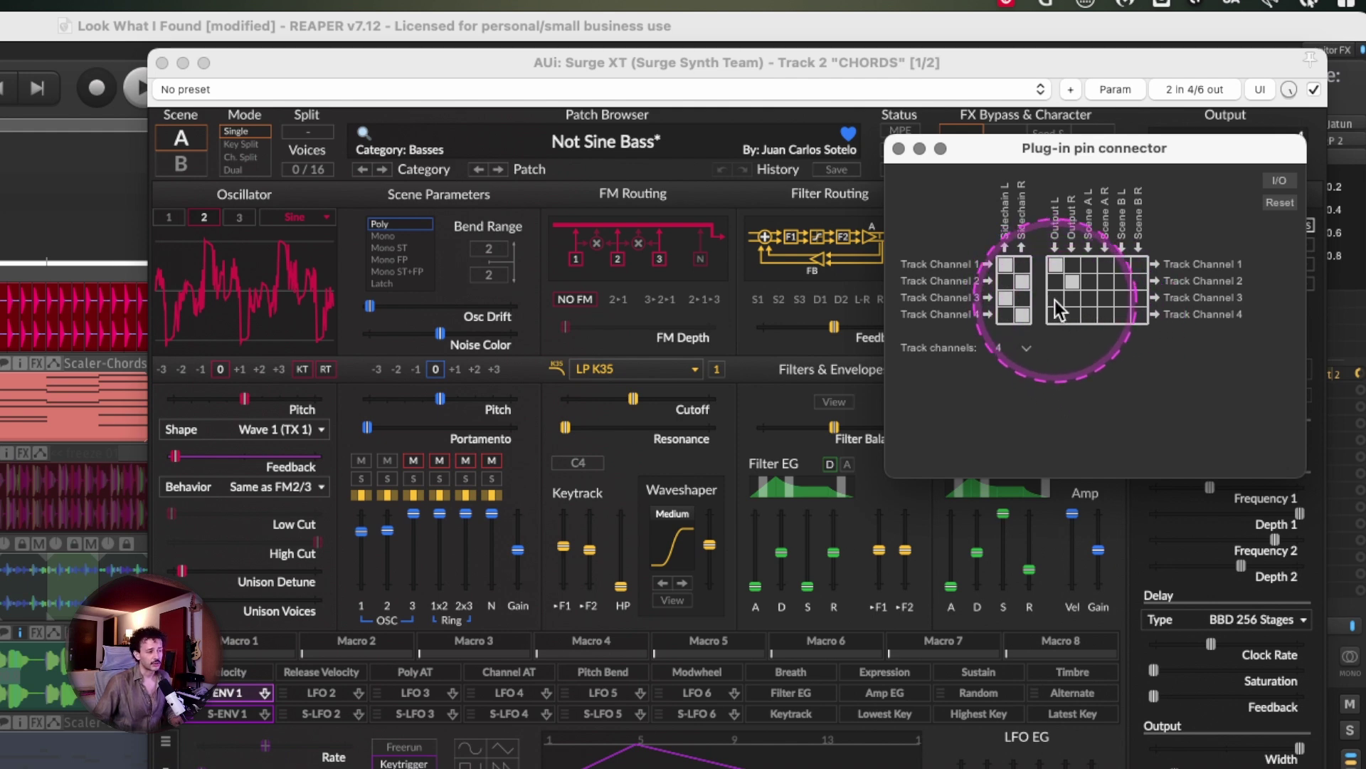
left_click(1075, 316)
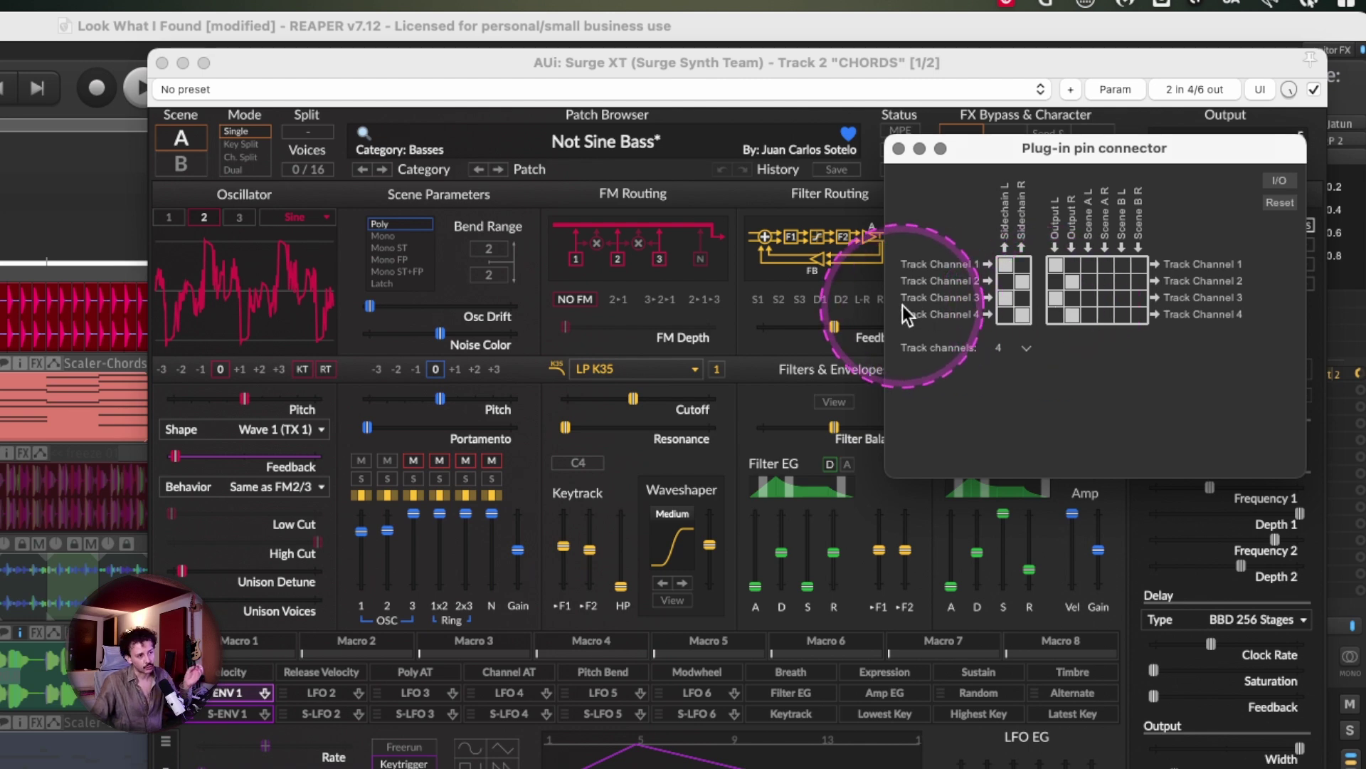
Step: Clear Surge XT's input and output pins on track channels 3 and 4, and check ReaComp's gain reduction while the loop plays
left_click(1054, 299)
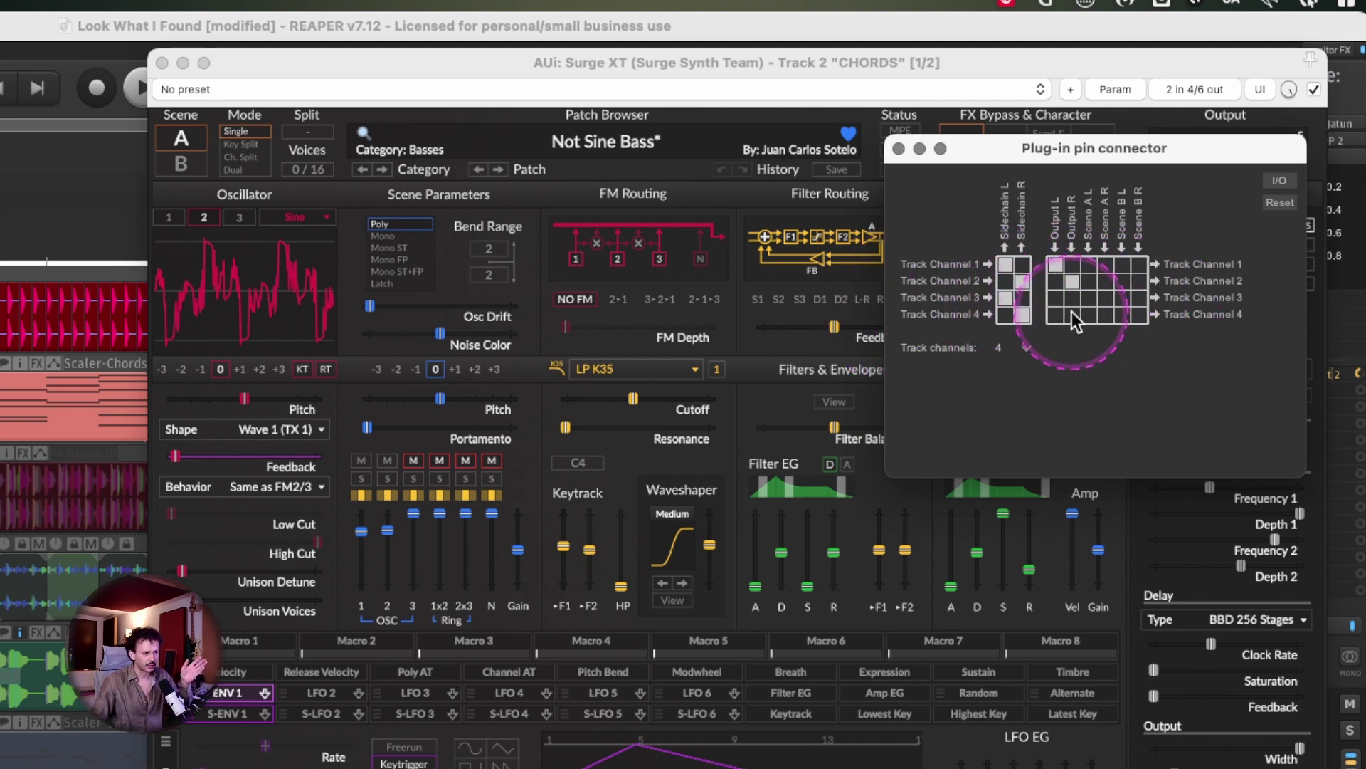
left_click(1071, 313)
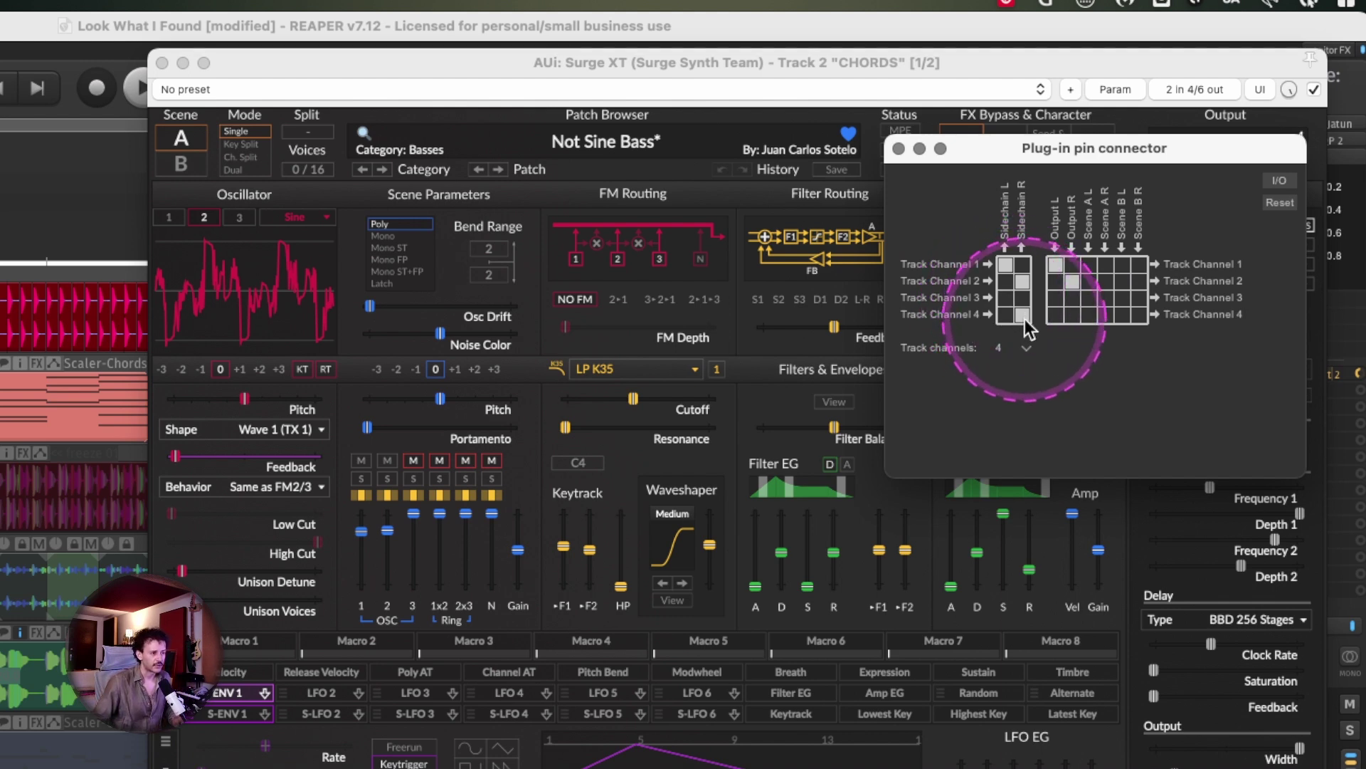
left_click(744, 67)
left_click_drag(744, 66, 793, 525)
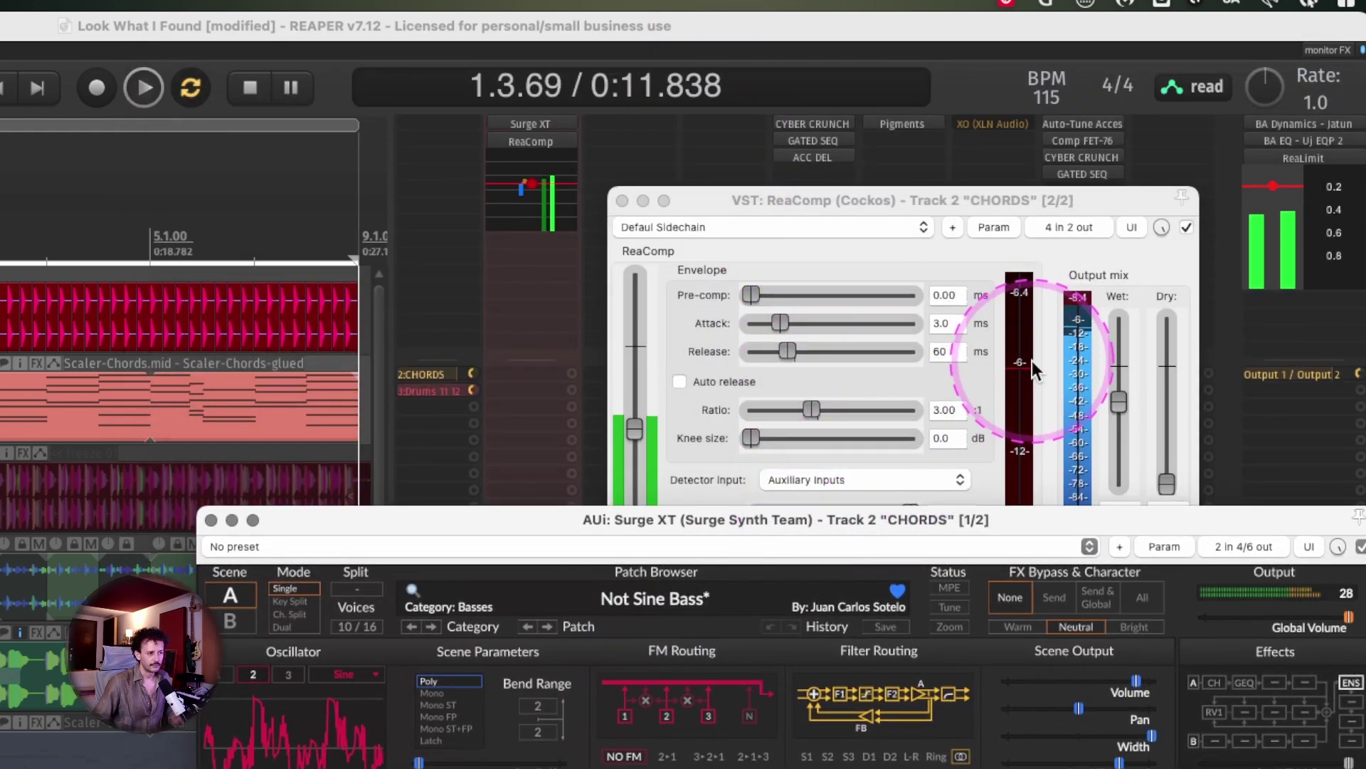
key("space")
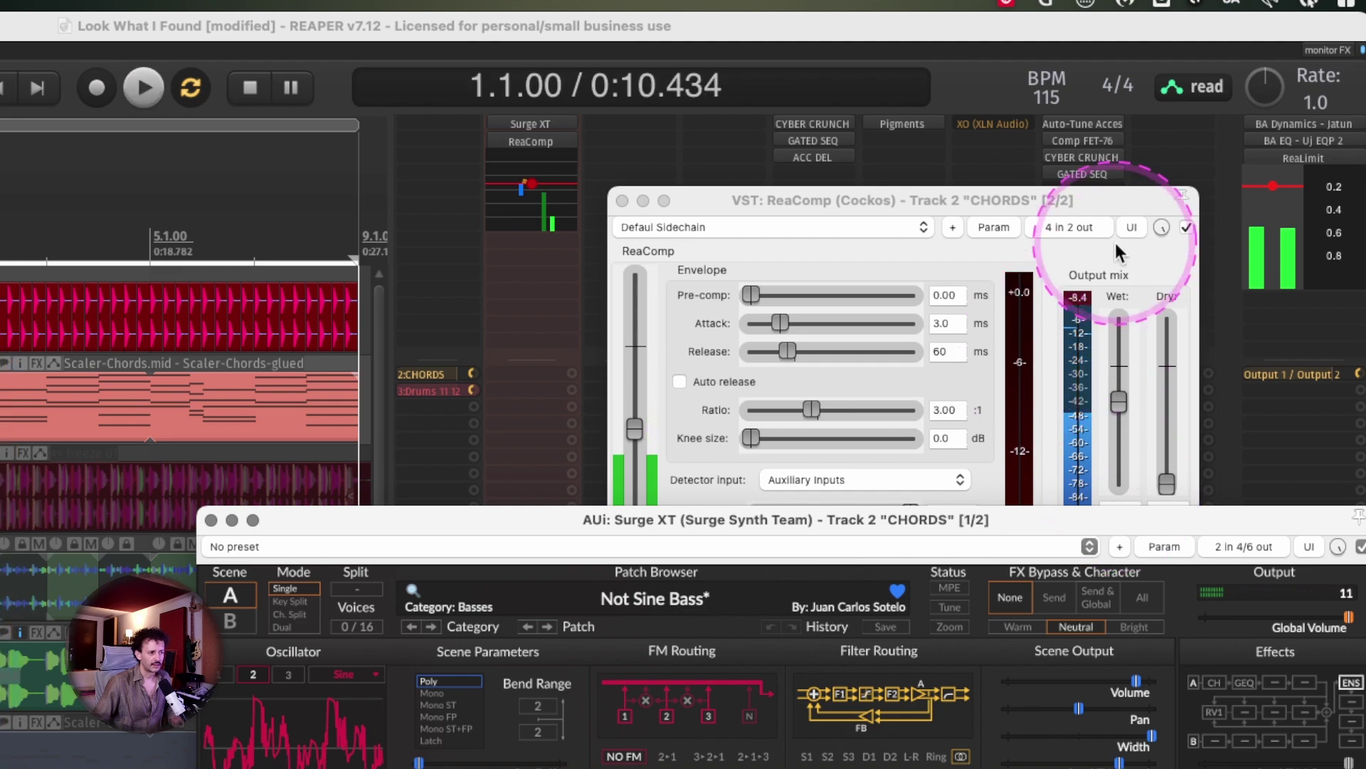
Step: Route Surge XT's Output L to track channel 3 and Output R to channel 4, and examine ReaComp's gain reduction during playback
left_click_drag(1108, 196, 1078, 62)
left_click_drag(1200, 510, 1137, 301)
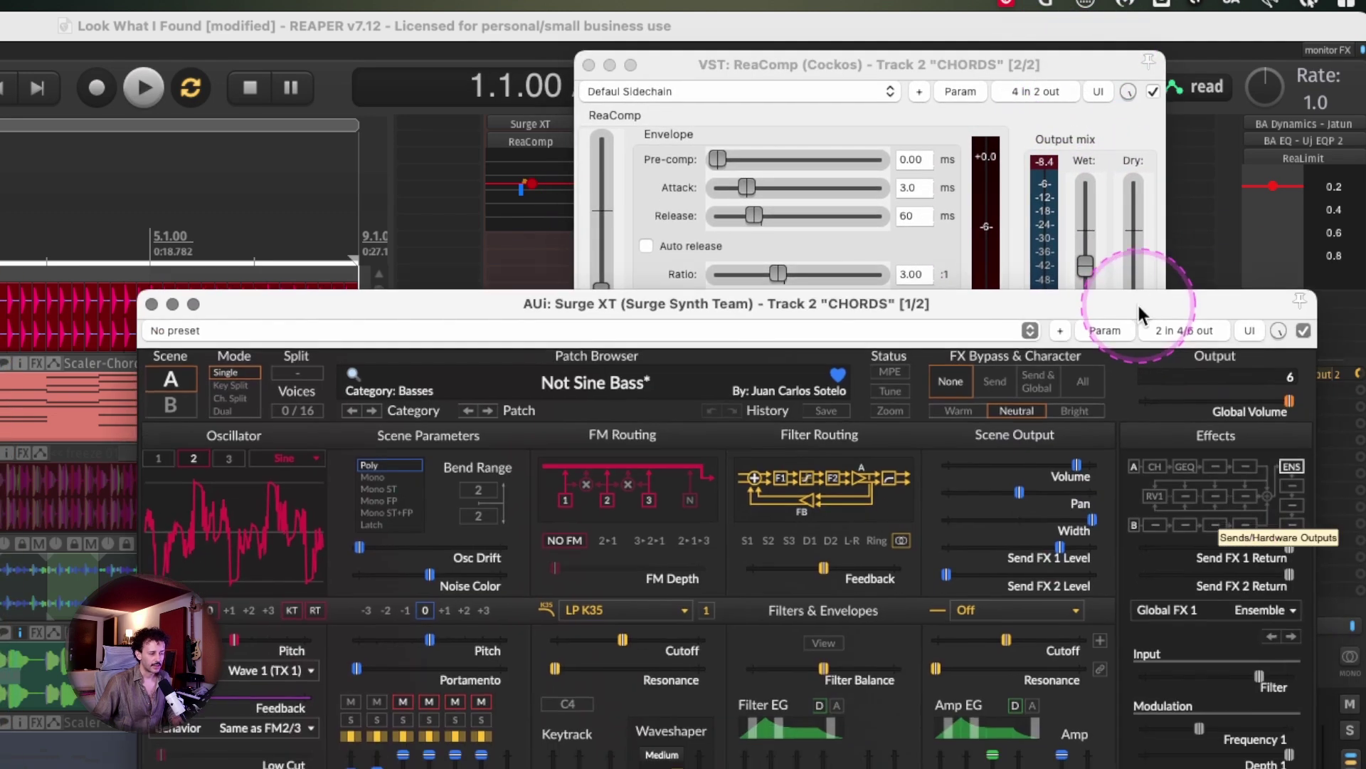
left_click(1156, 330)
left_click(1025, 507)
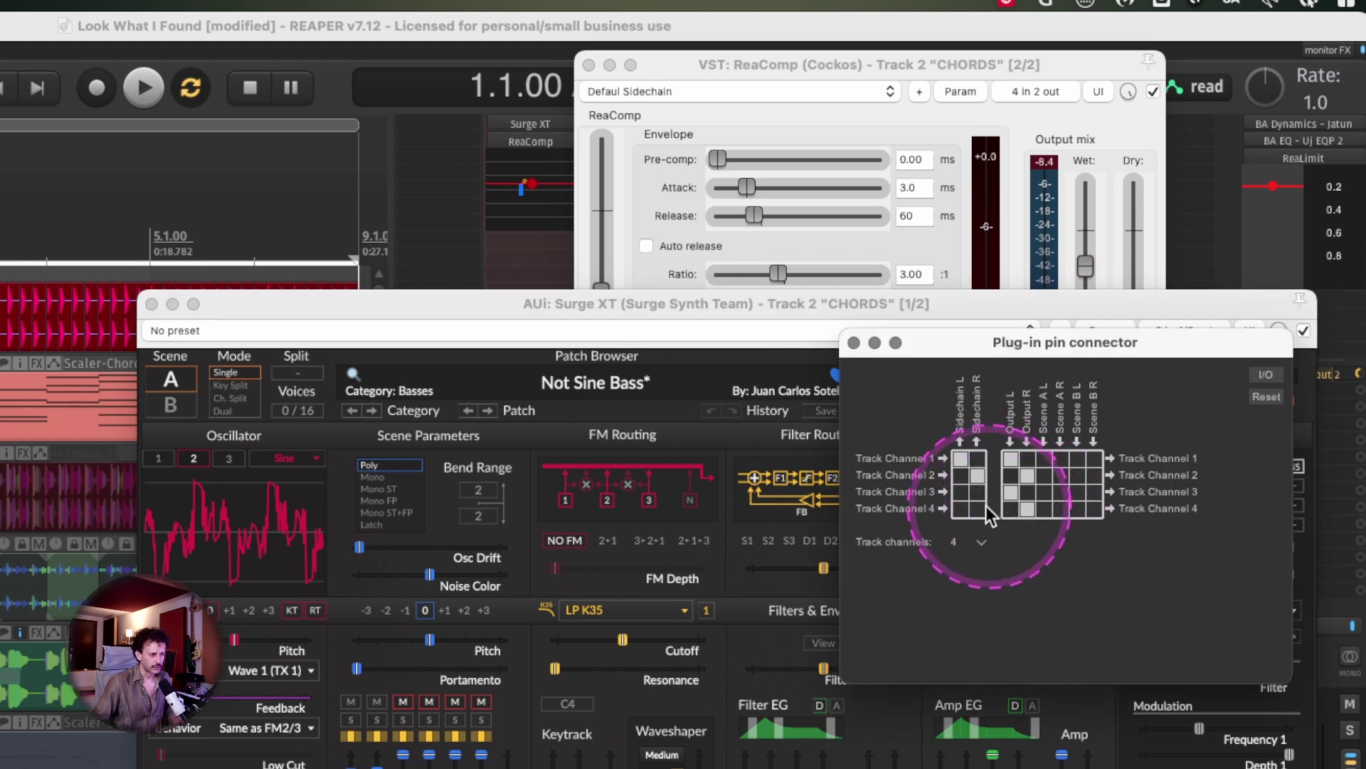
key("space")
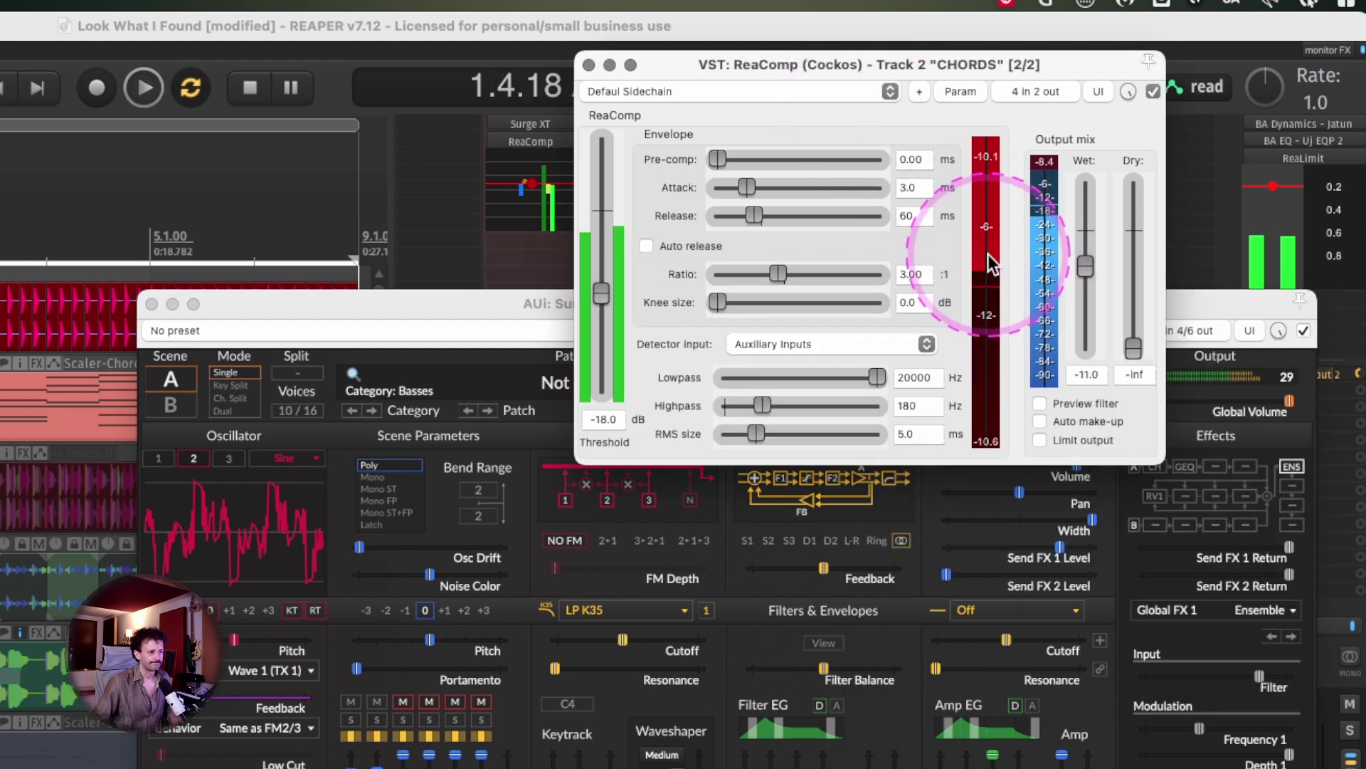
key("space")
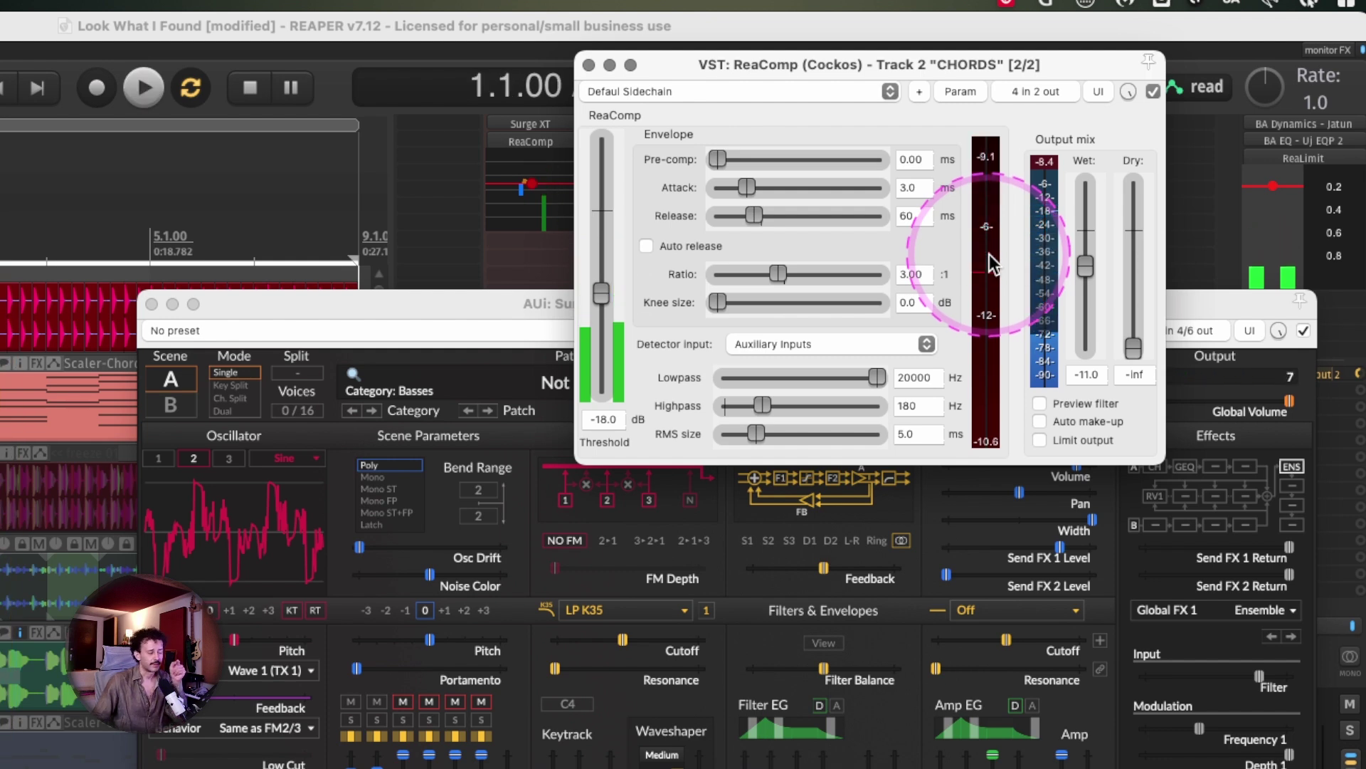
Step: Clear Surge XT's outputs from track channels 3 and 4, close the plug-in, and replay the loop to examine ReaComp's response
left_click(503, 304)
left_click(1185, 330)
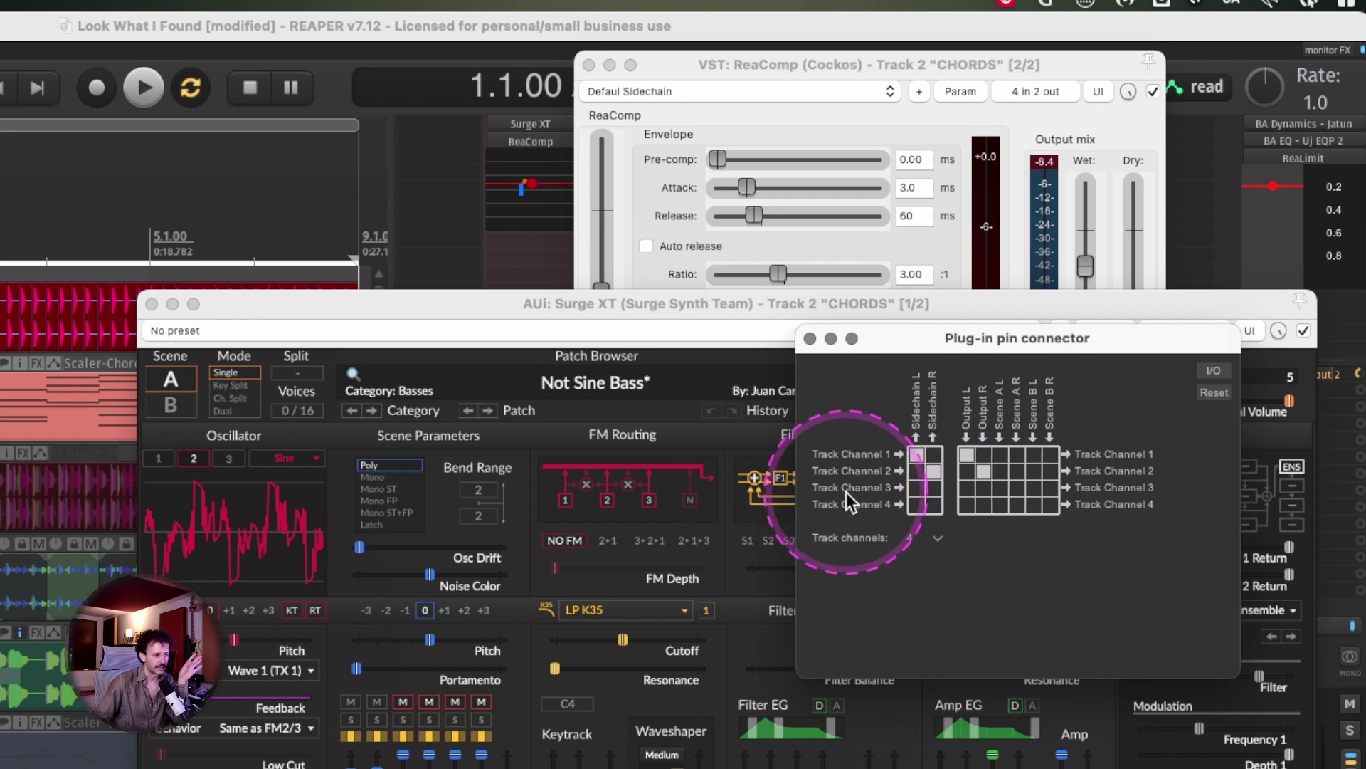
left_click(810, 338)
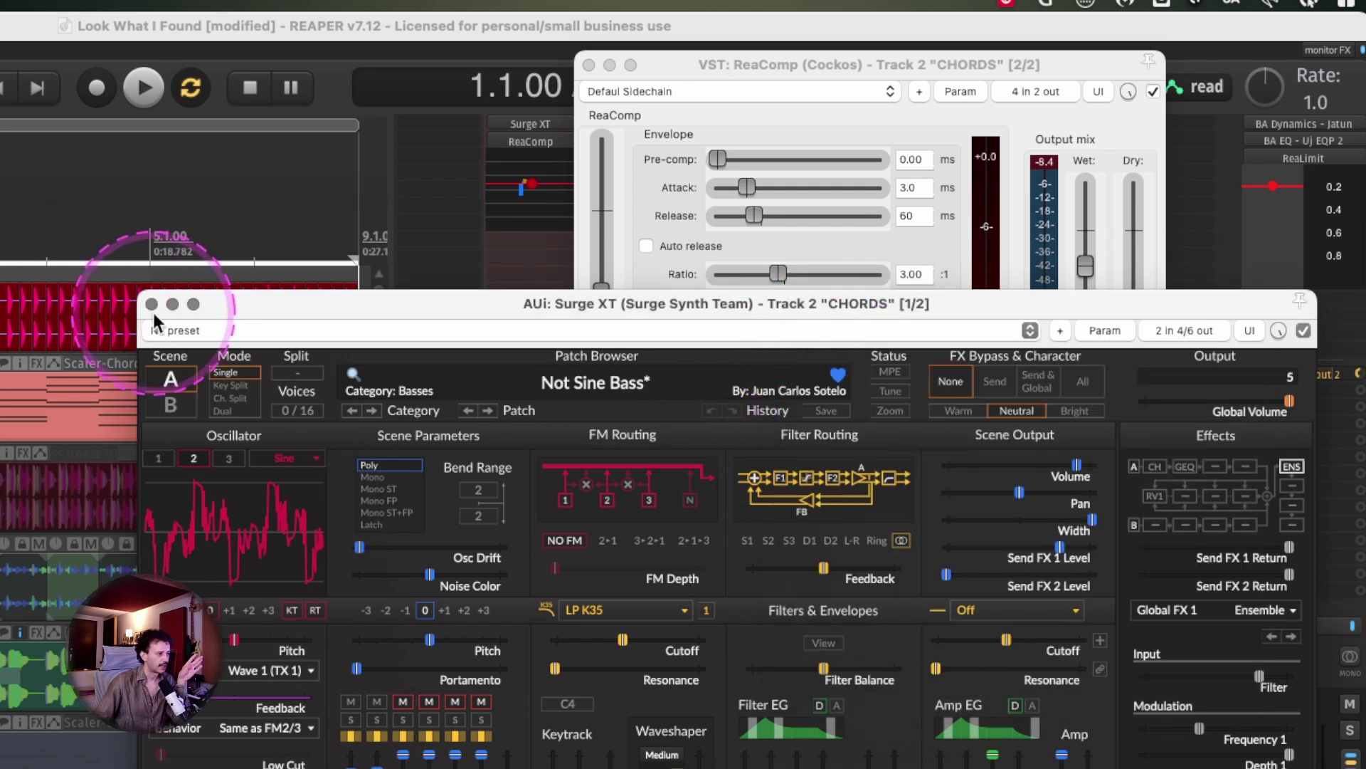
left_click(151, 305)
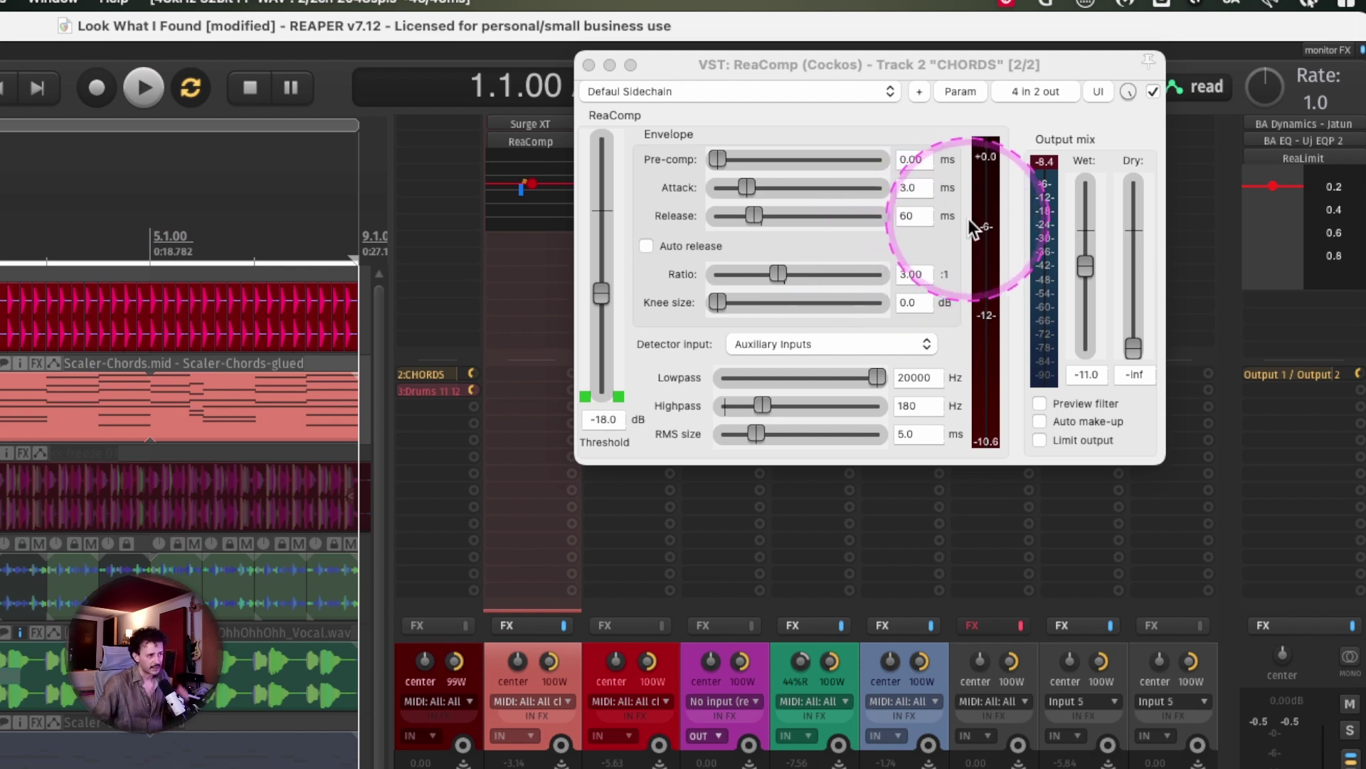
key("space")
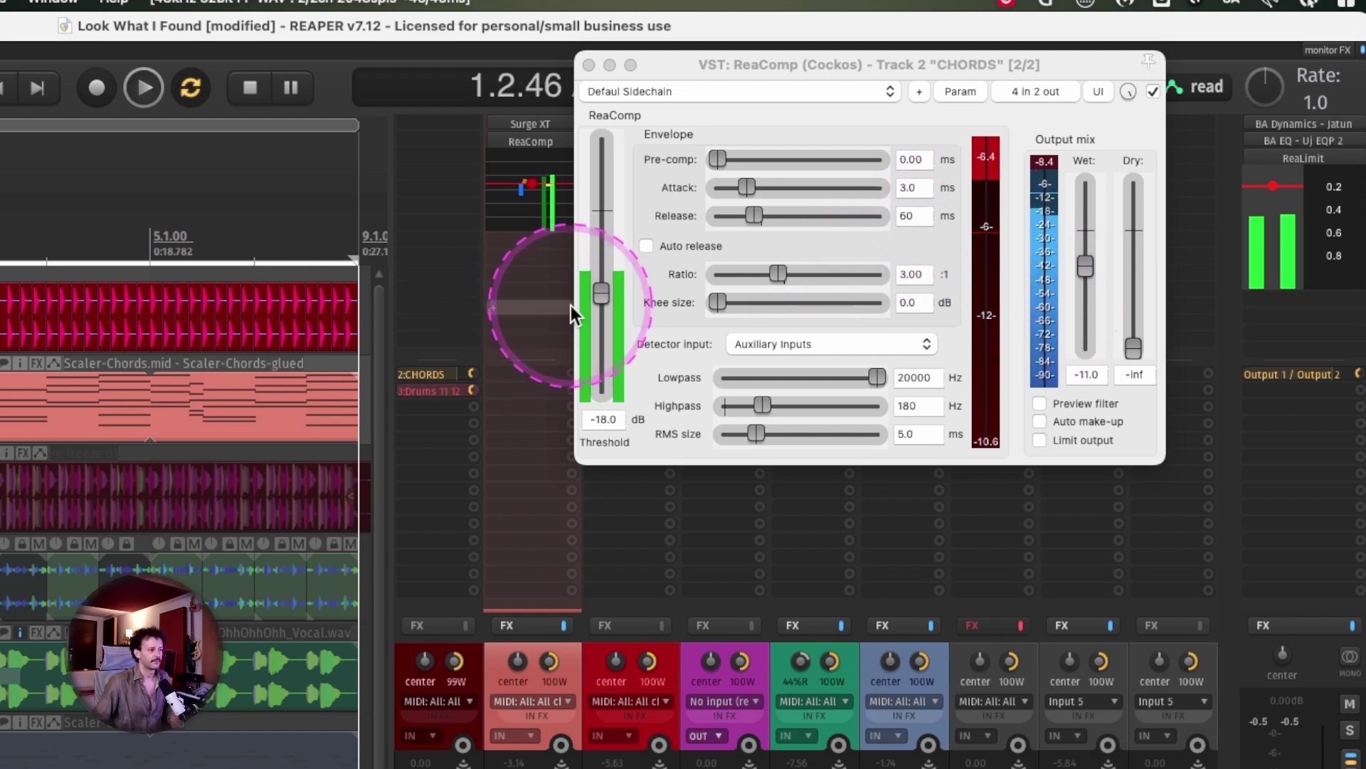
key("space")
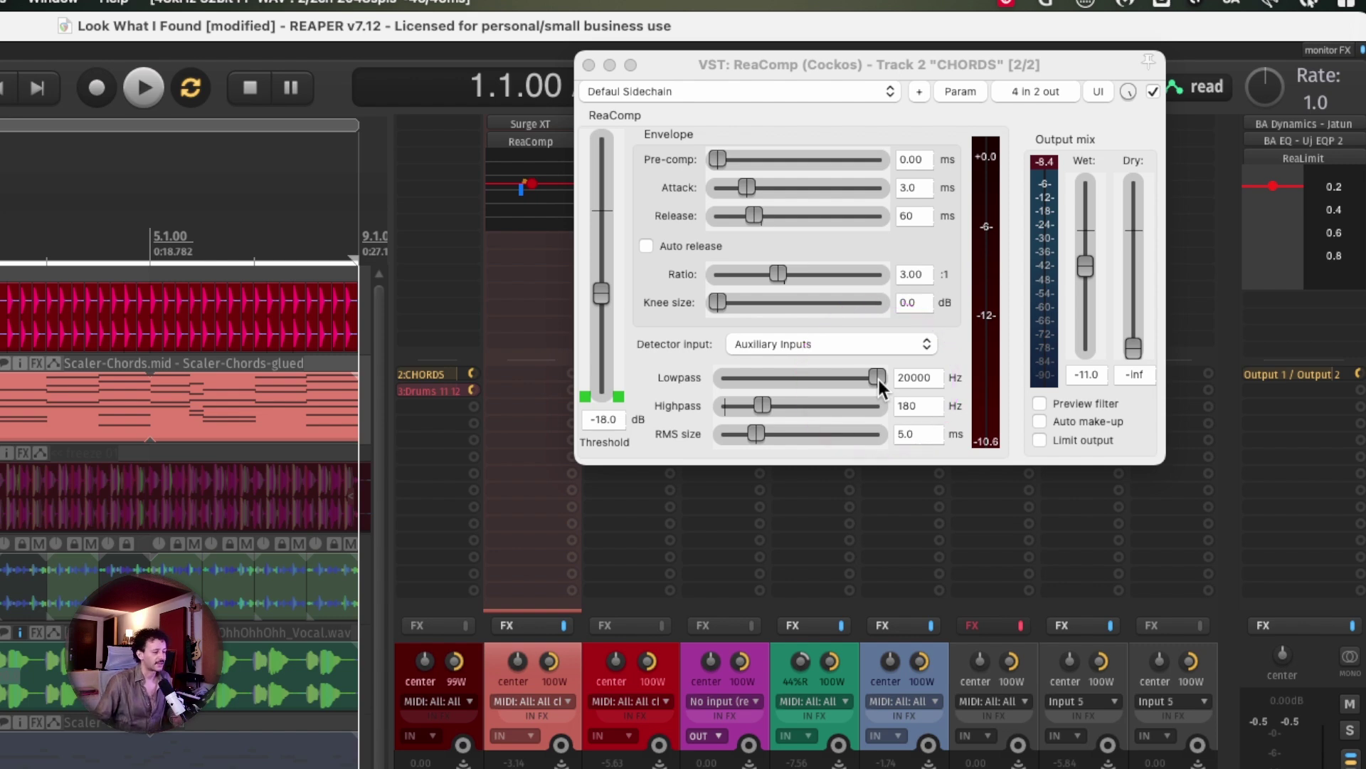
Step: Lower ReaComp's threshold to about -43.8 dB, close its window and play the loop to hear the heavier ducking
left_click(475, 659)
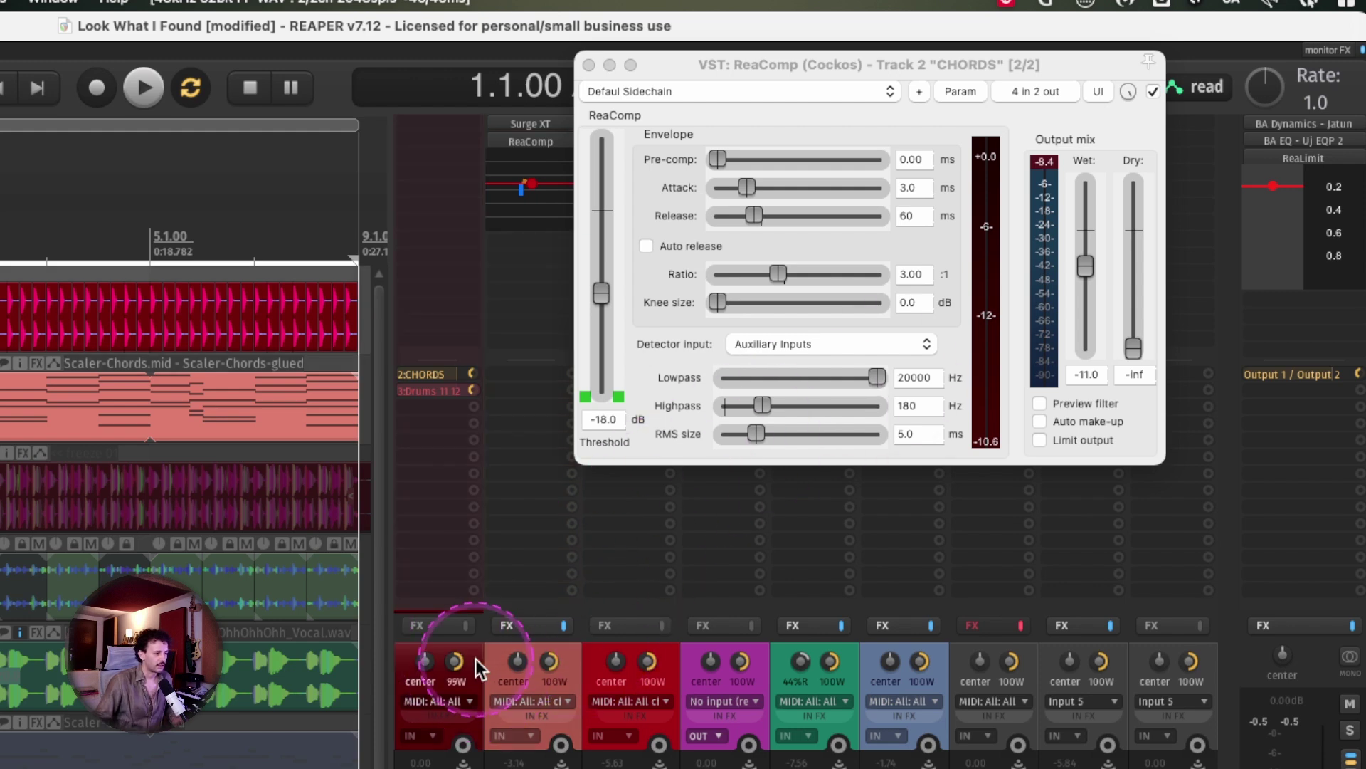
left_click_drag(600, 293, 608, 349)
left_click(589, 65)
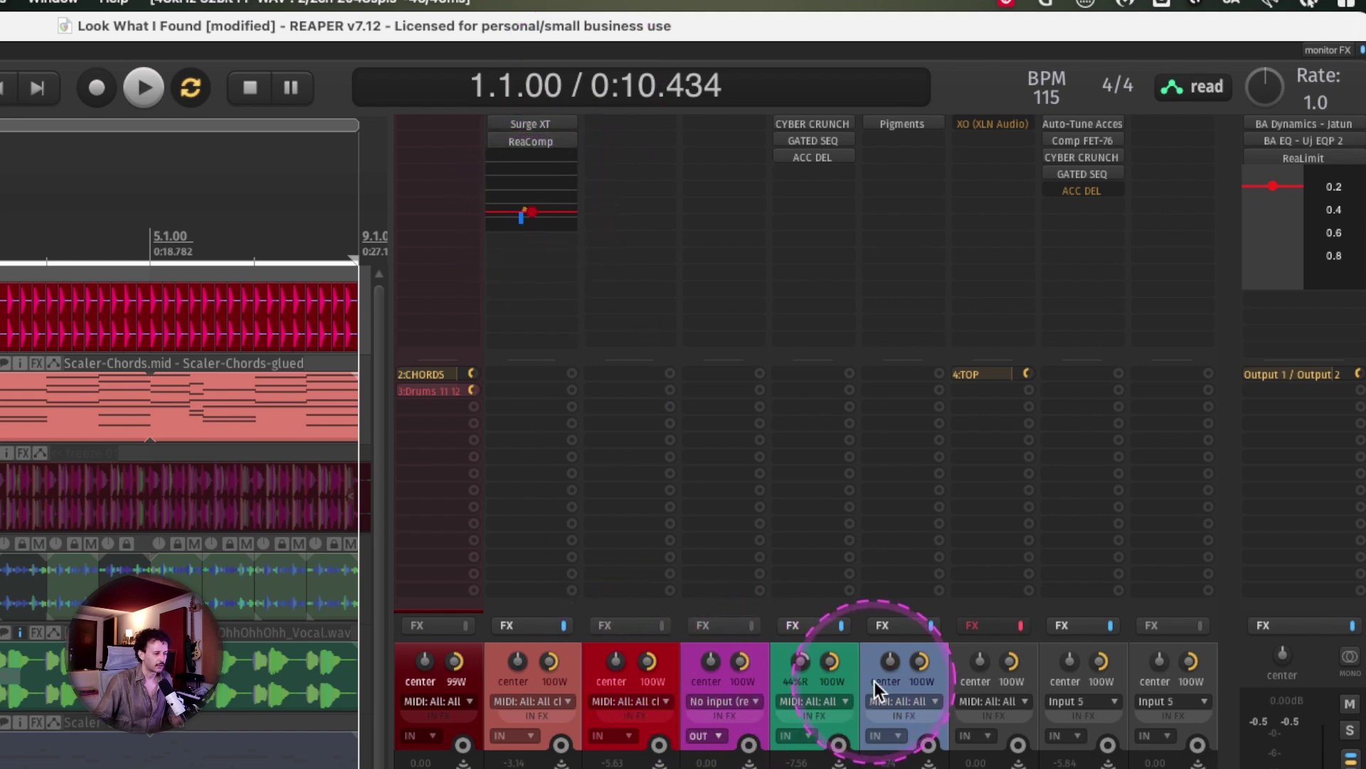
left_click(874, 659)
key("space")
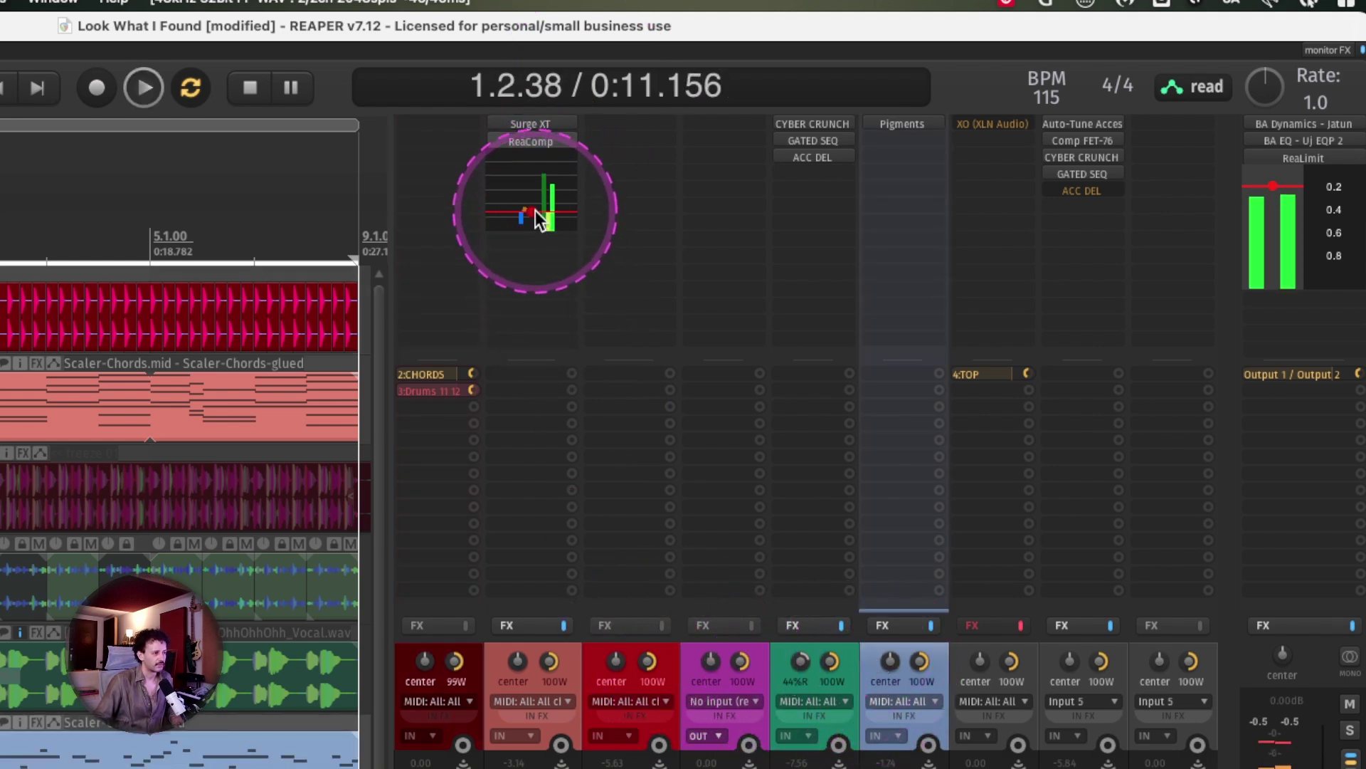
left_click(535, 213)
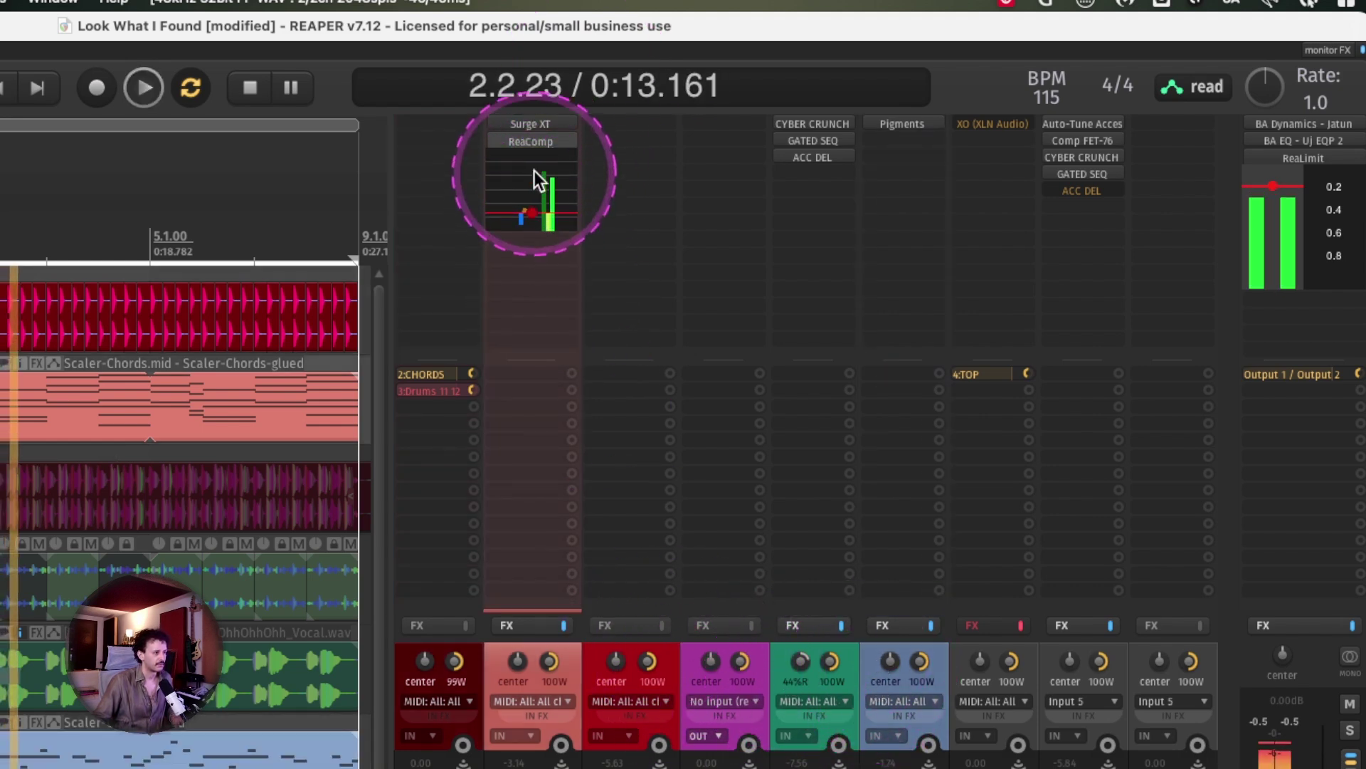
Step: Reopen ReaComp on CHORDS, set its release to 0 ms and its threshold to -25.6 dB during playback, and stop the loop
left_click(533, 141)
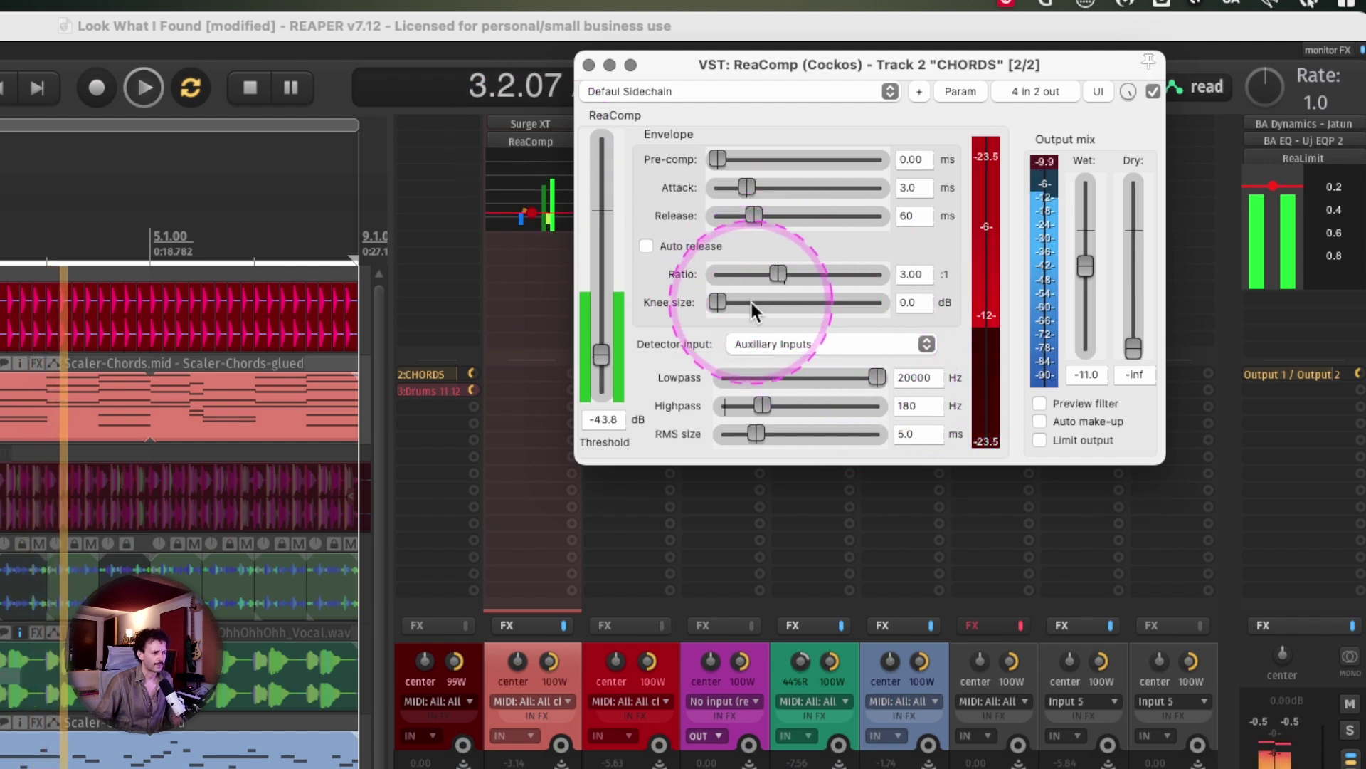
left_click_drag(754, 216, 715, 213)
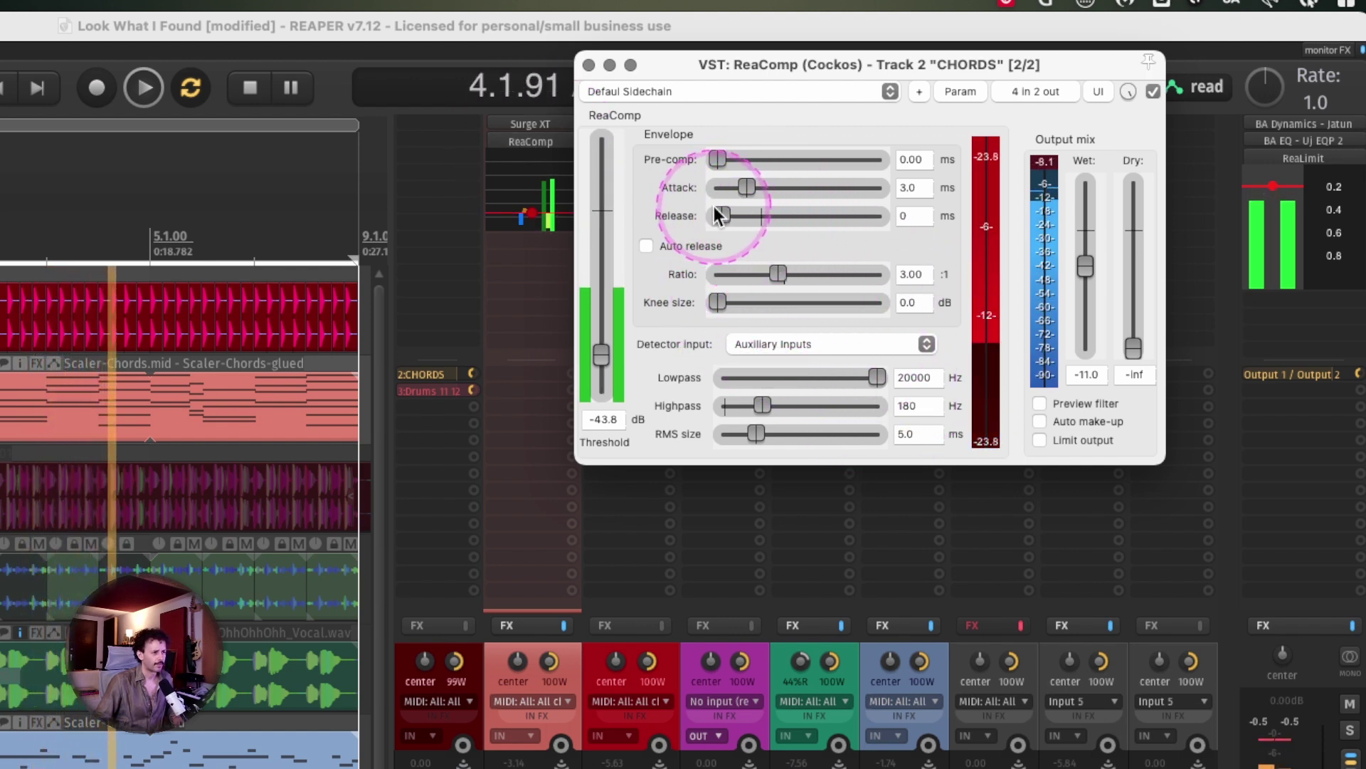
left_click_drag(602, 353, 601, 304)
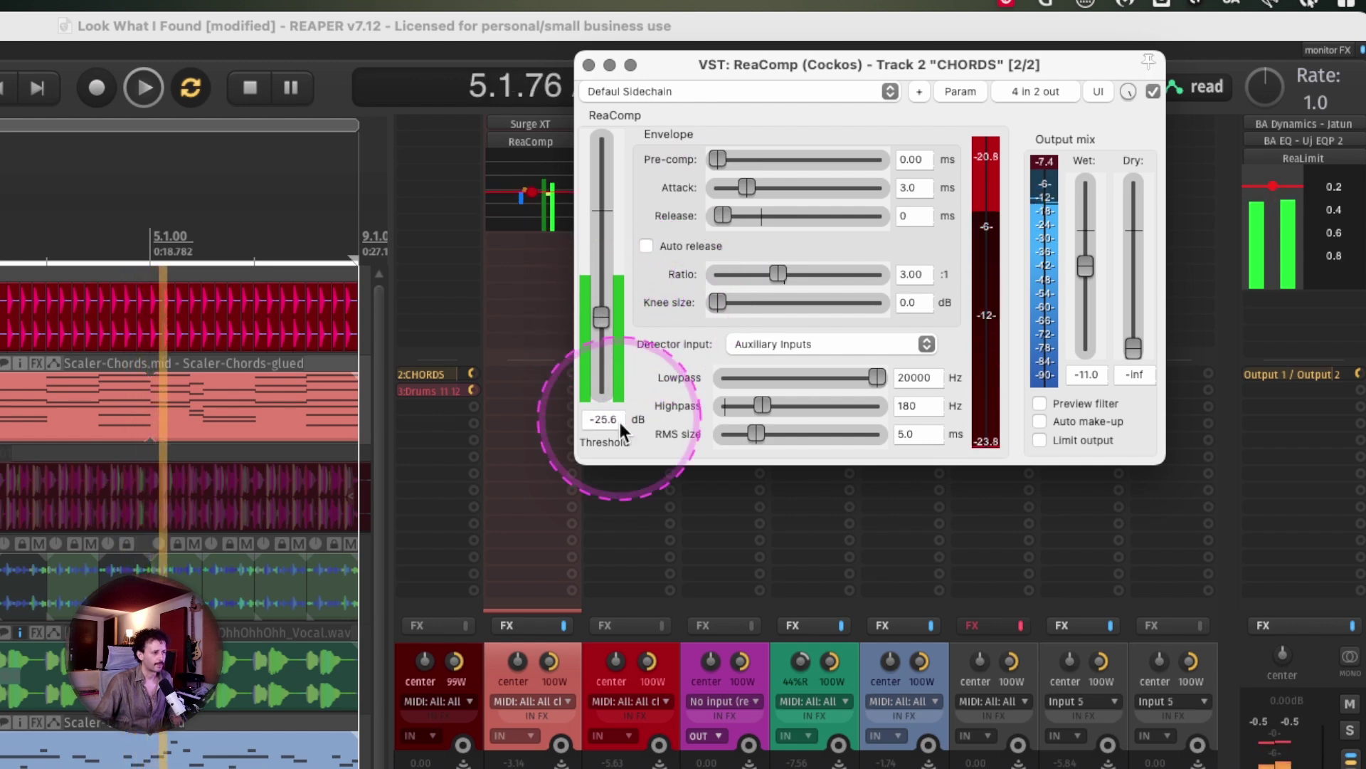
left_click(591, 651)
key("space")
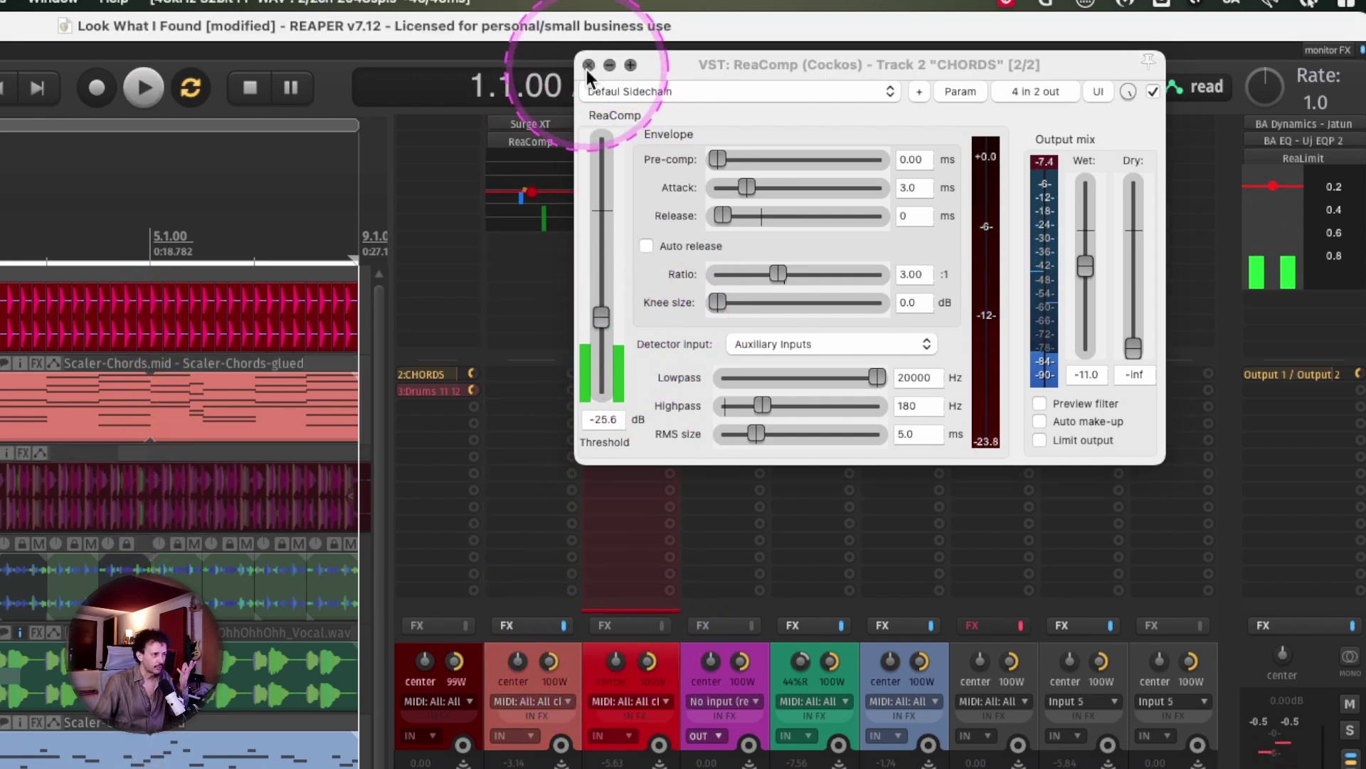
Step: Close the ReaComp window and raise its threshold to -14.1 dB from the embedded graph on the CHORDS mixer strip
left_click(589, 64)
left_click(681, 540)
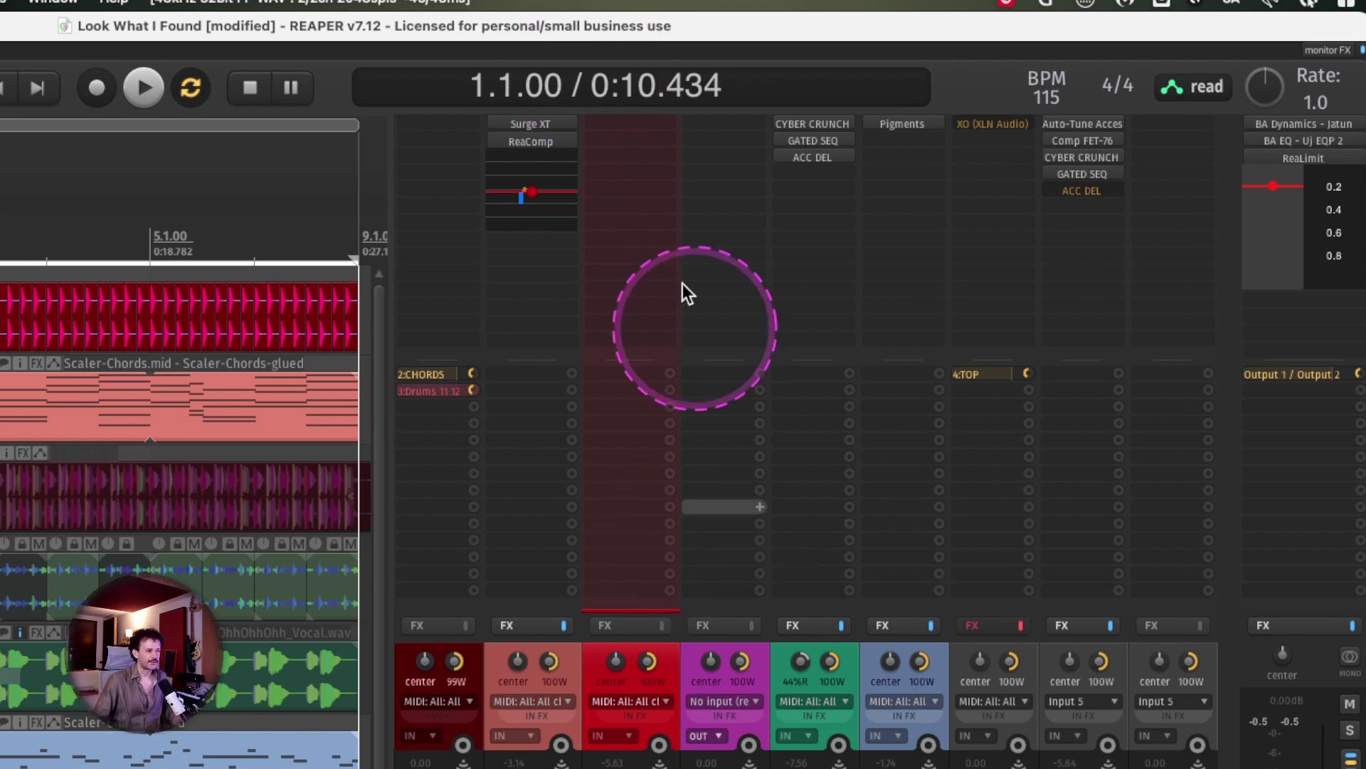
left_click(532, 193)
left_click_drag(532, 193, 543, 238)
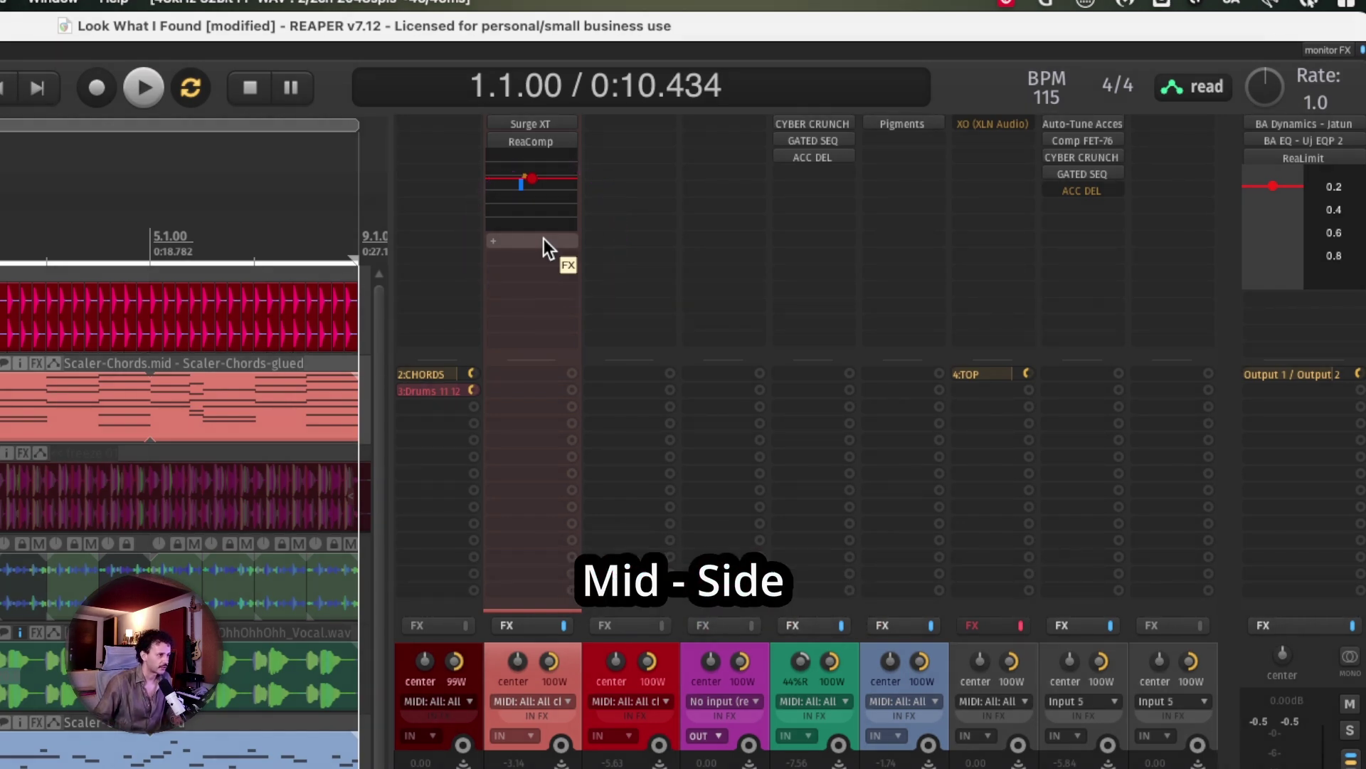
Step: Add JS Mid/Side Encoder and Mid/Side Decoder to CHORDS, placing the encoder before ReaComp and the decoder after it
left_click(544, 238)
left_click(595, 594)
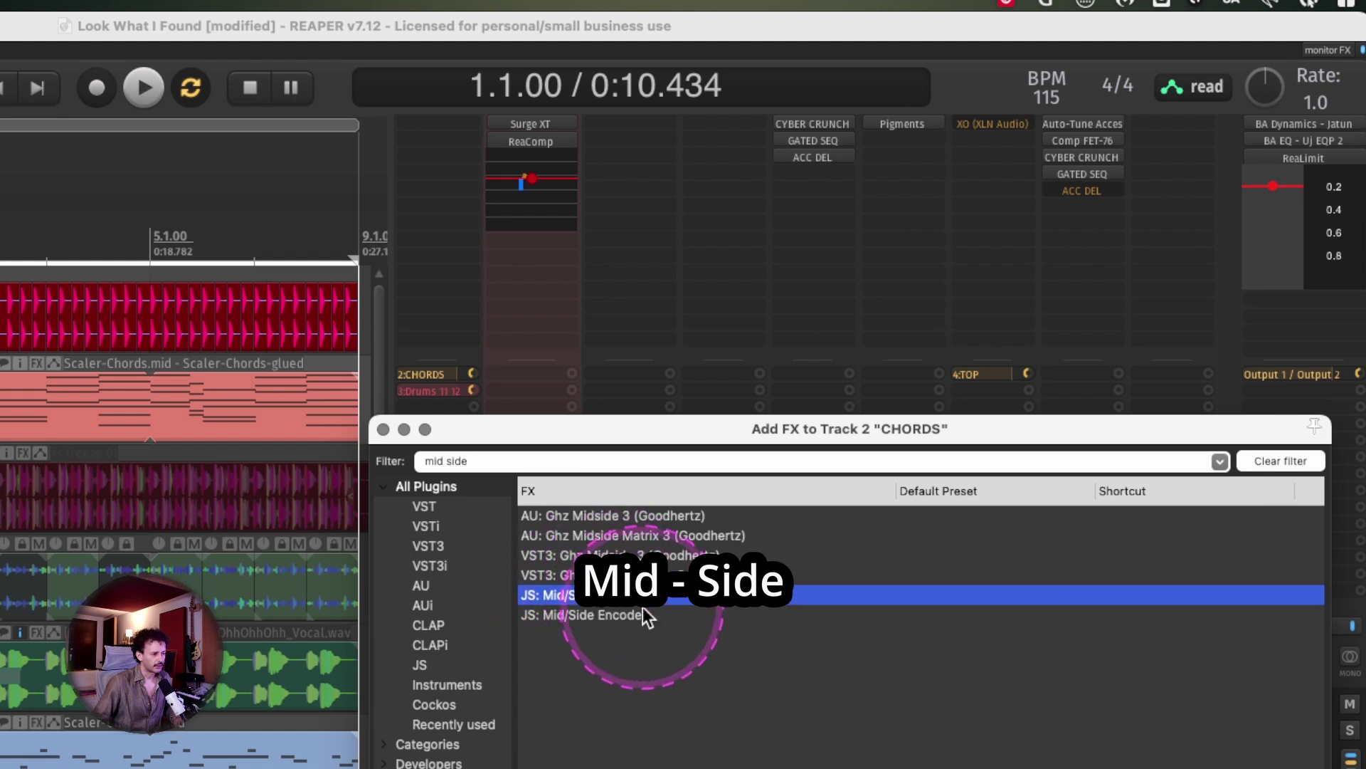
left_click(598, 615, "shift")
left_click(595, 615)
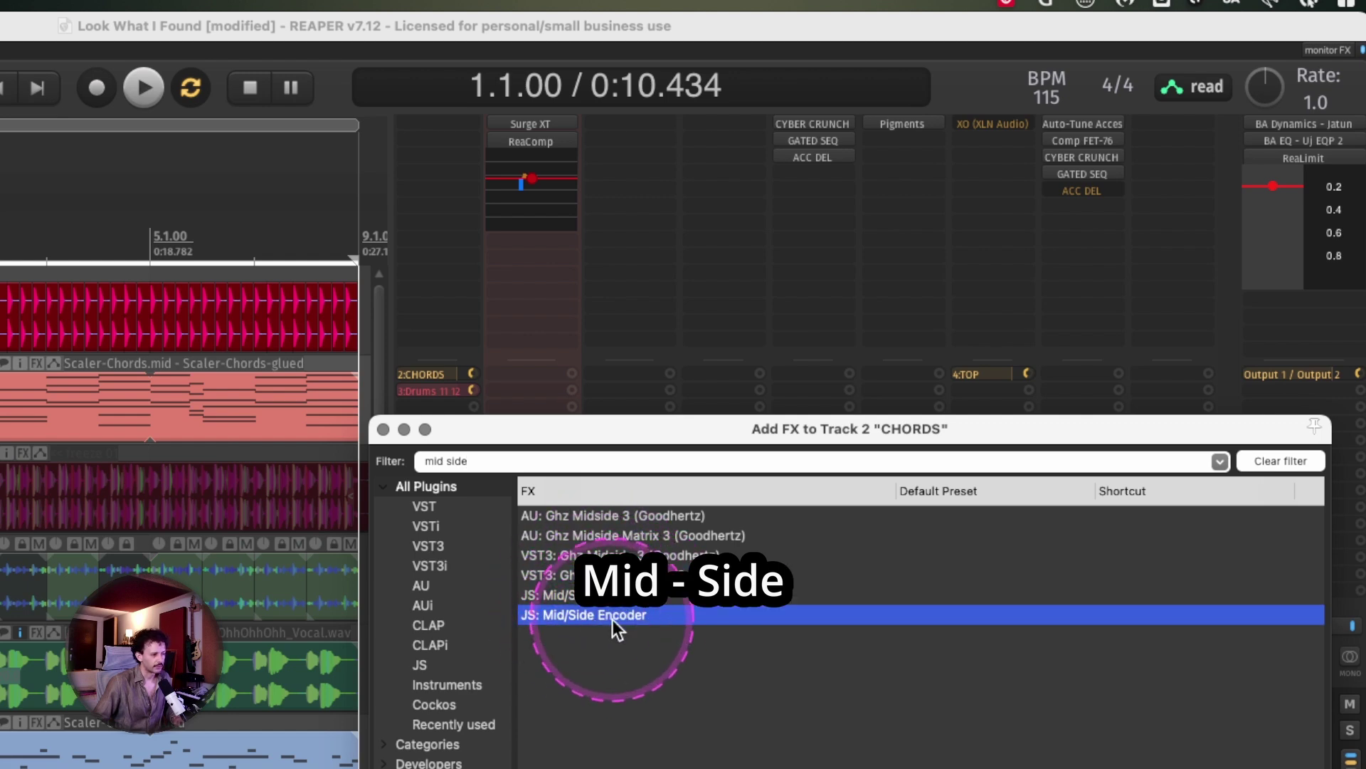
left_click_drag(519, 263, 530, 140)
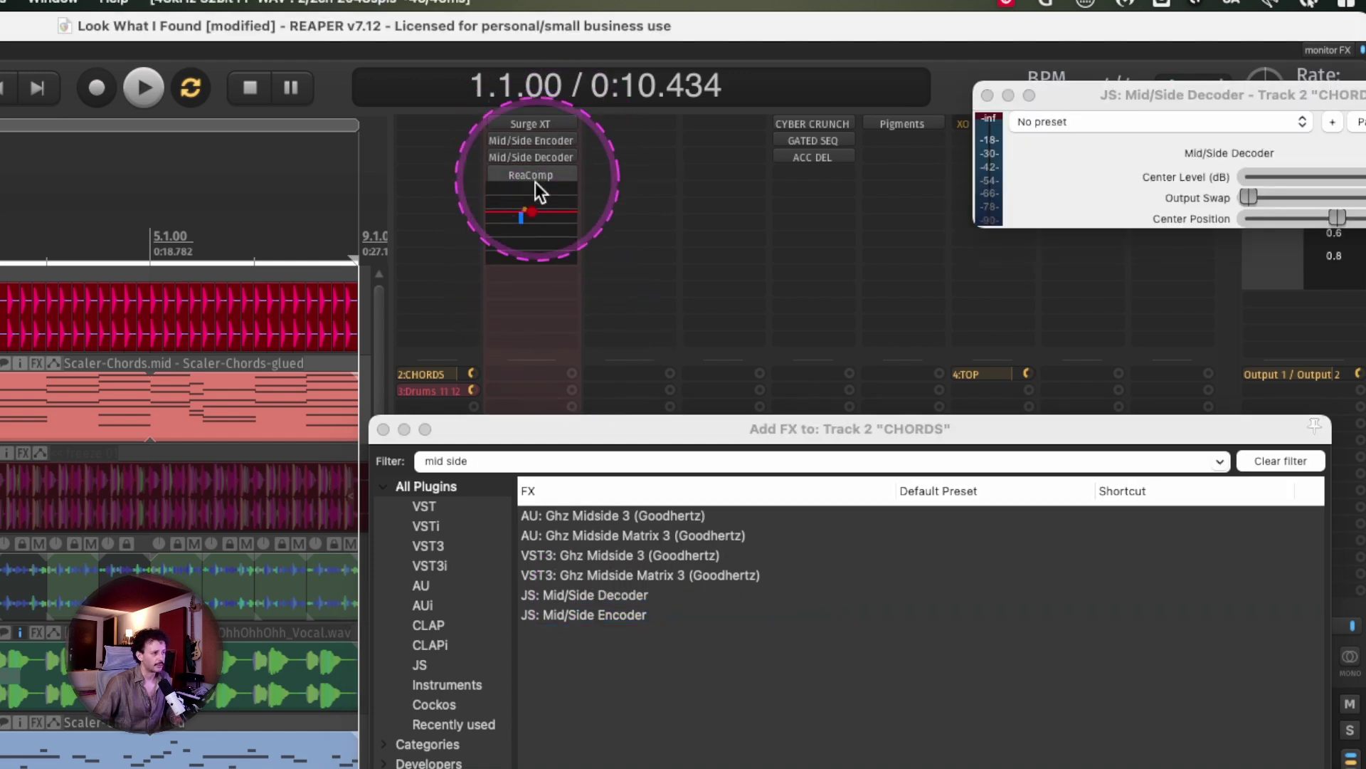
left_click(384, 429)
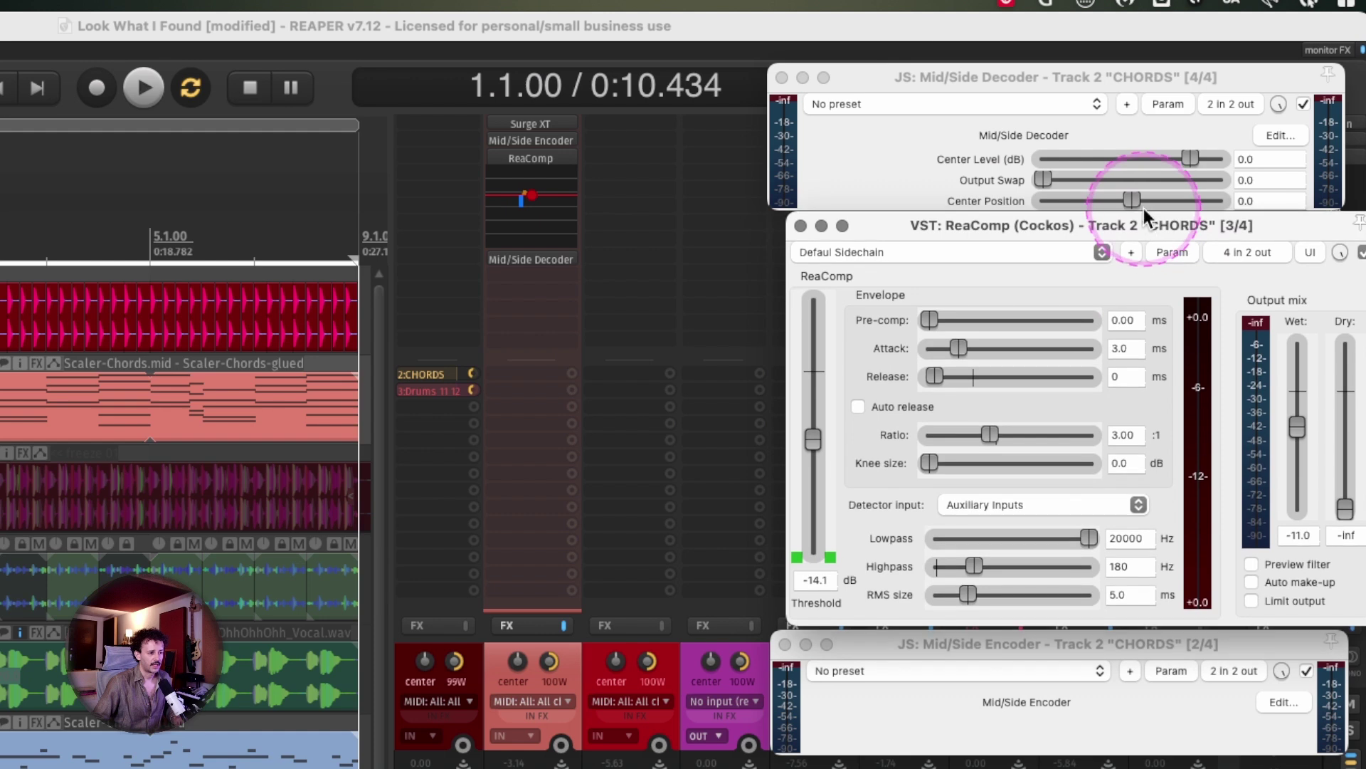
Step: Examine the pin connector routing of the Mid/Side Decoder and of ReaComp on CHORDS
left_click(1102, 226)
left_click_drag(1101, 226, 1072, 218)
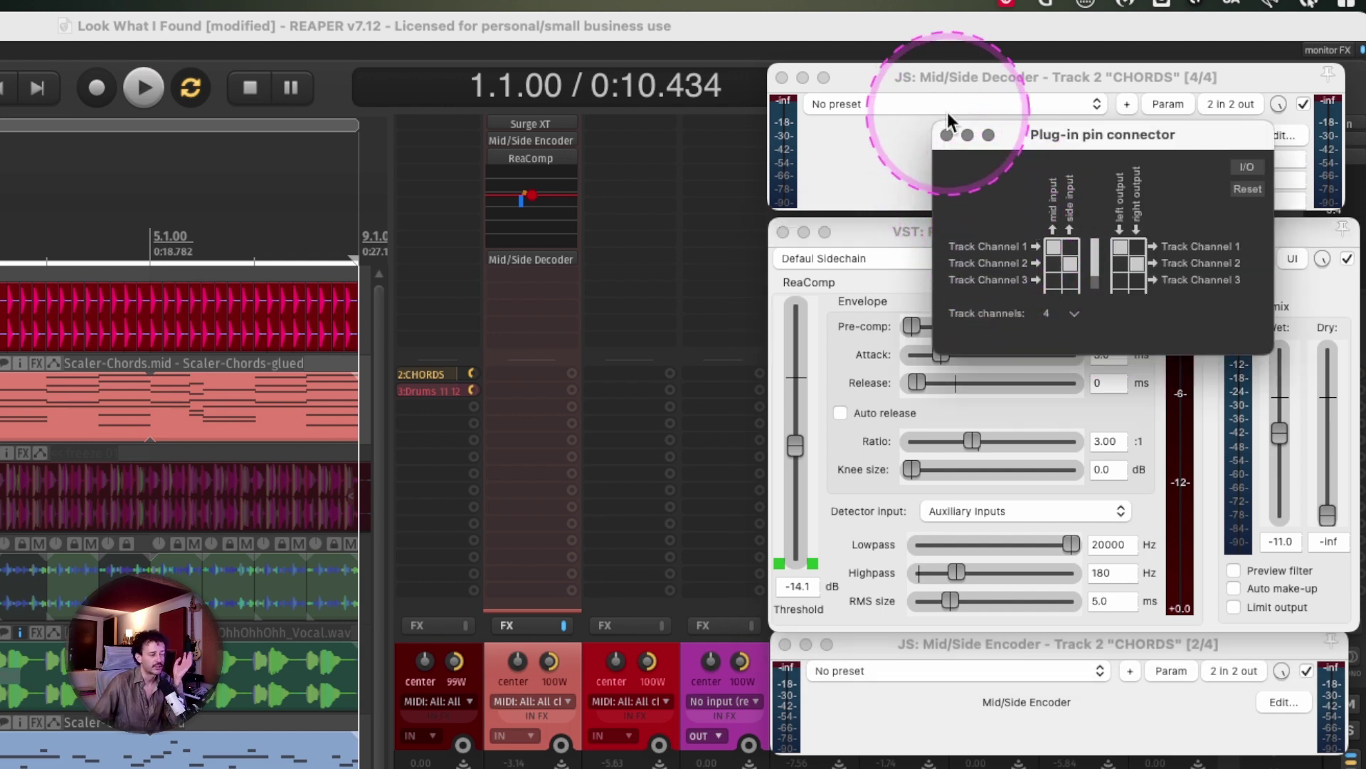
left_click(946, 135)
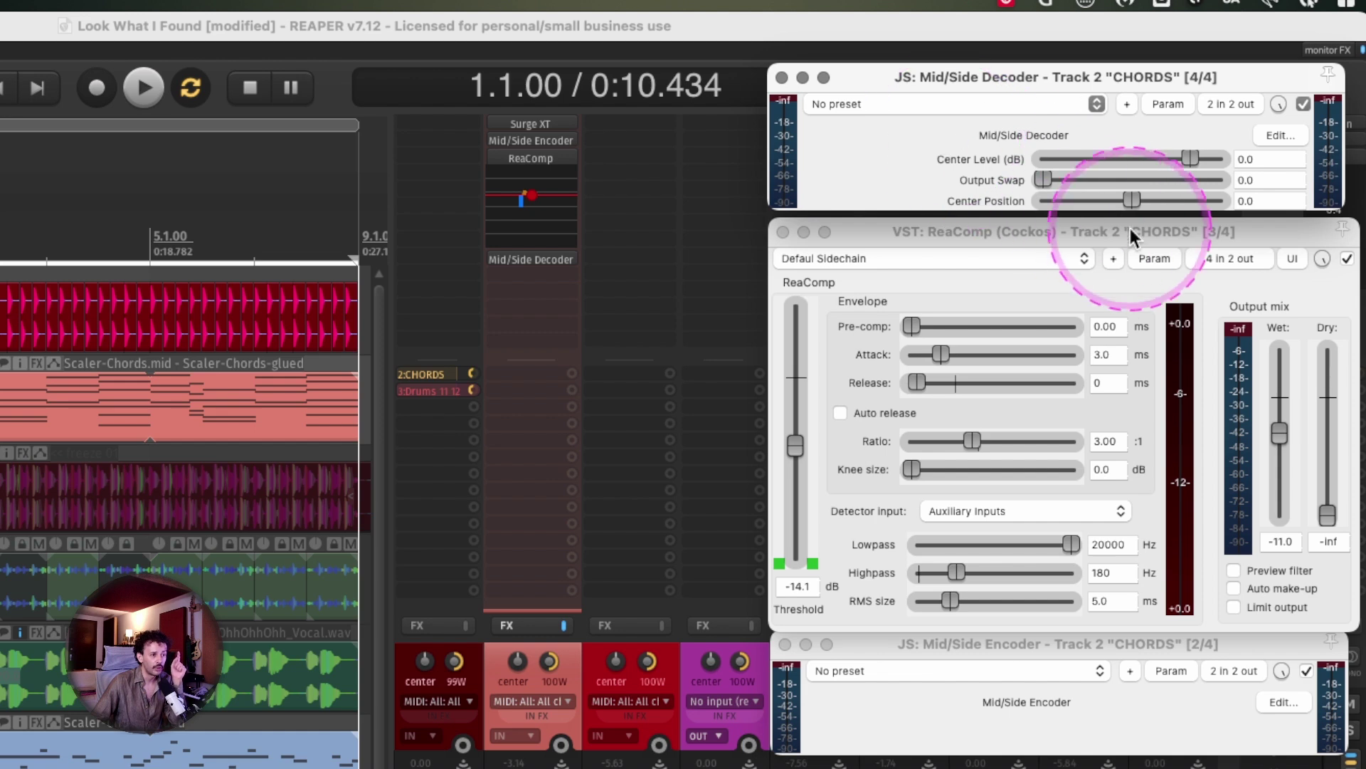
left_click(1244, 261)
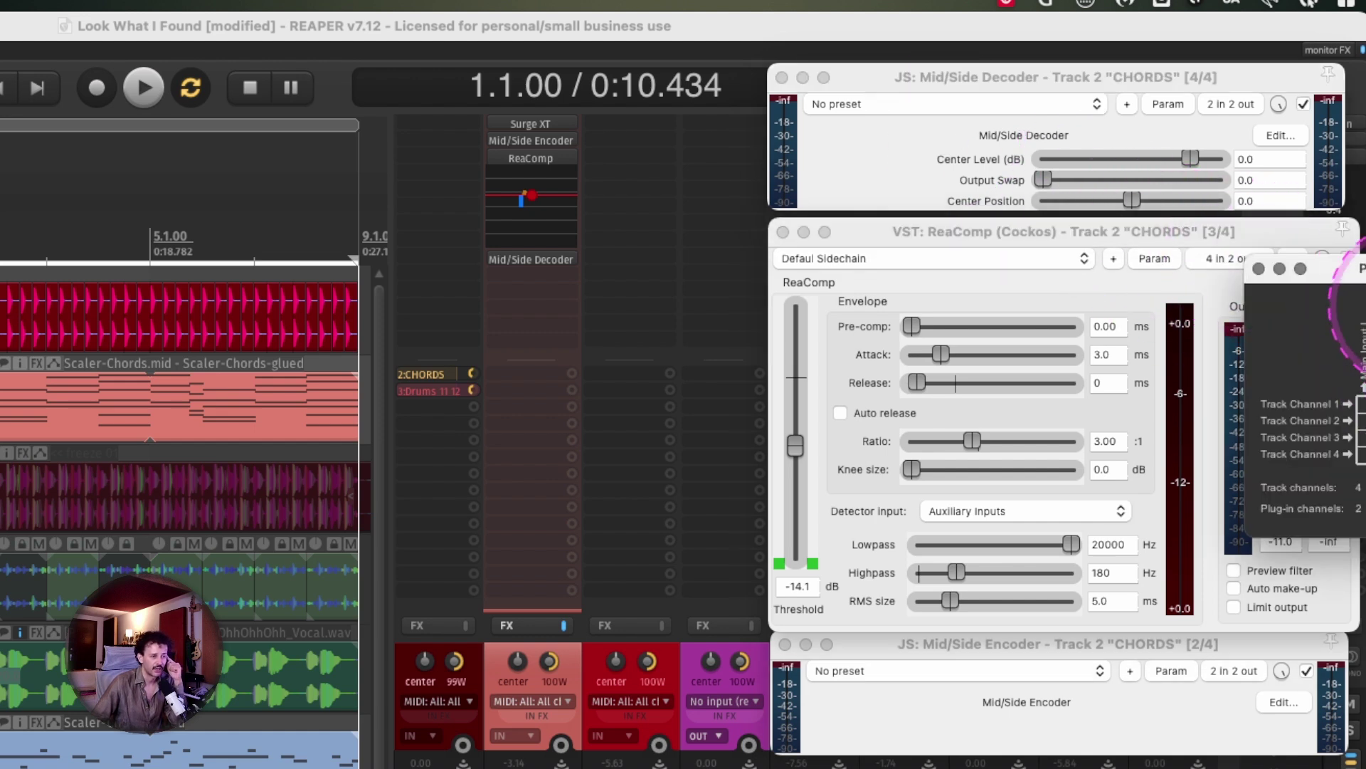
left_click_drag(1352, 269, 1069, 252)
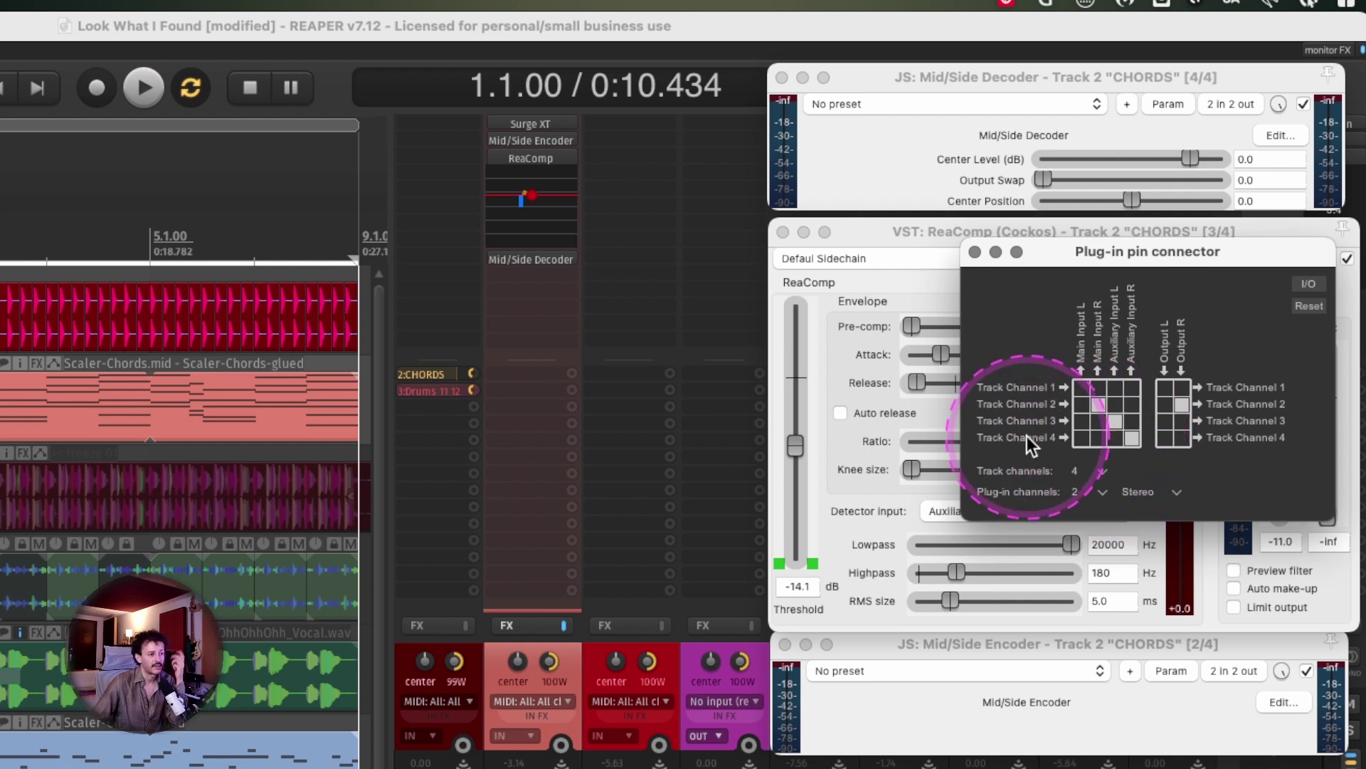
left_click(975, 253)
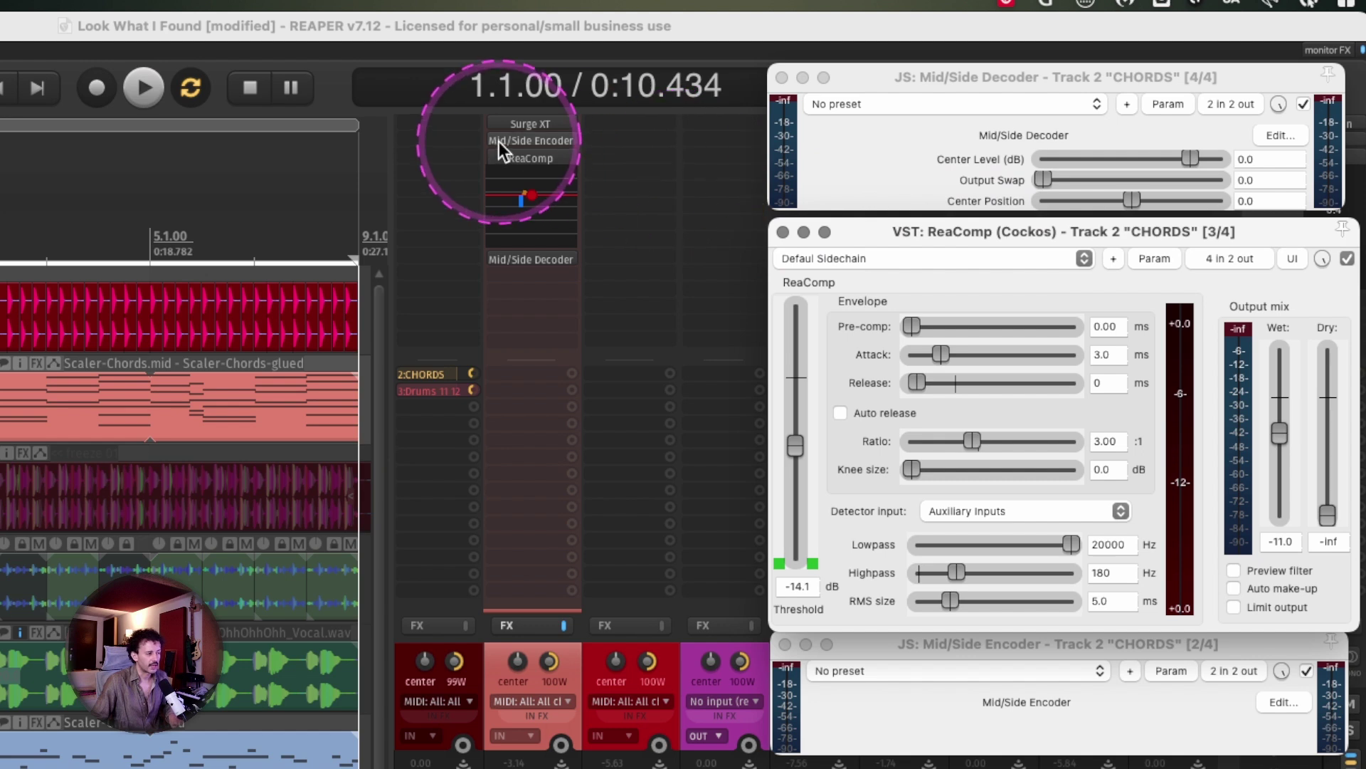
Step: Audition the CHORDS mid/side chain in the loop, stop playback, and raise ReaComp's threshold to +12.0 dB
key("space")
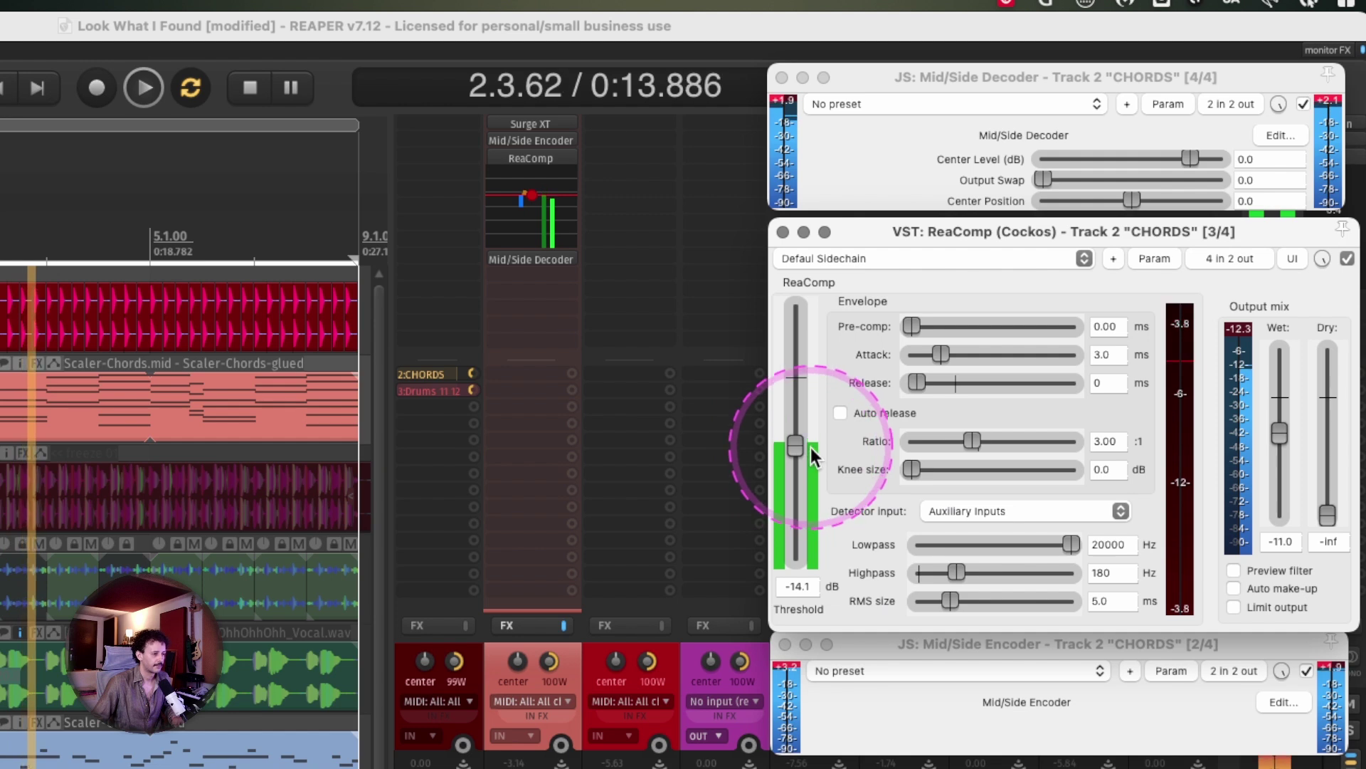
key("space")
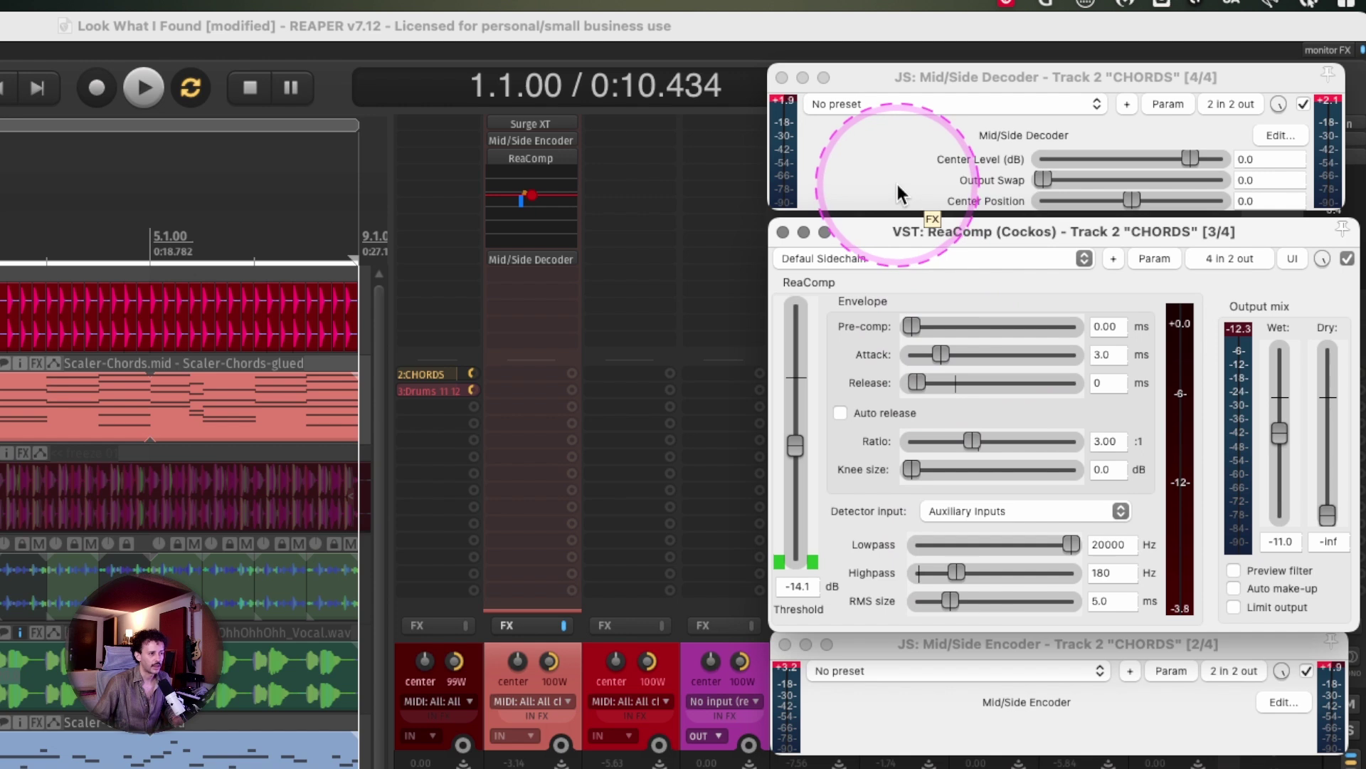
left_click_drag(797, 447, 788, 285)
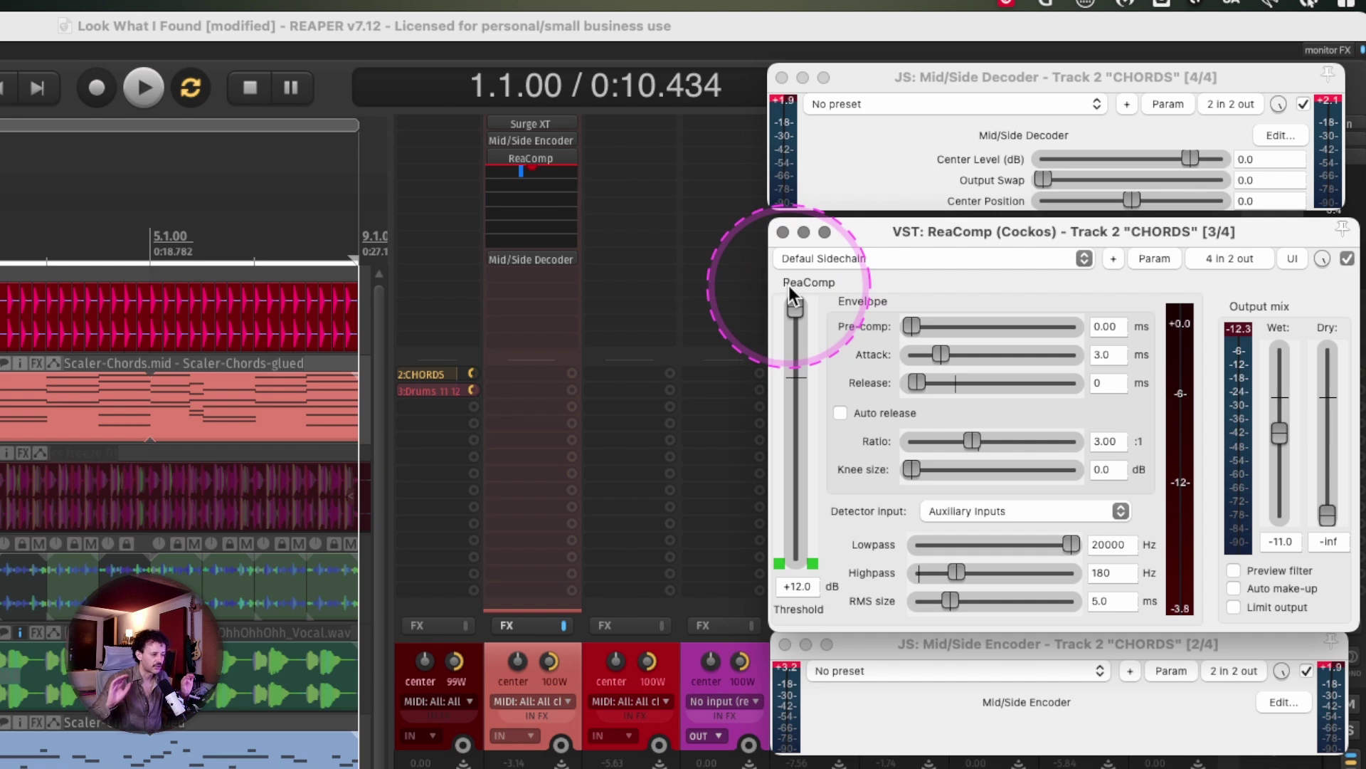
Step: Inspect the kick track's send to CHORDS and its available pre- and post-fader modes, keeping Pre-Fader (Post-FX), and close the send controls
left_click(482, 657)
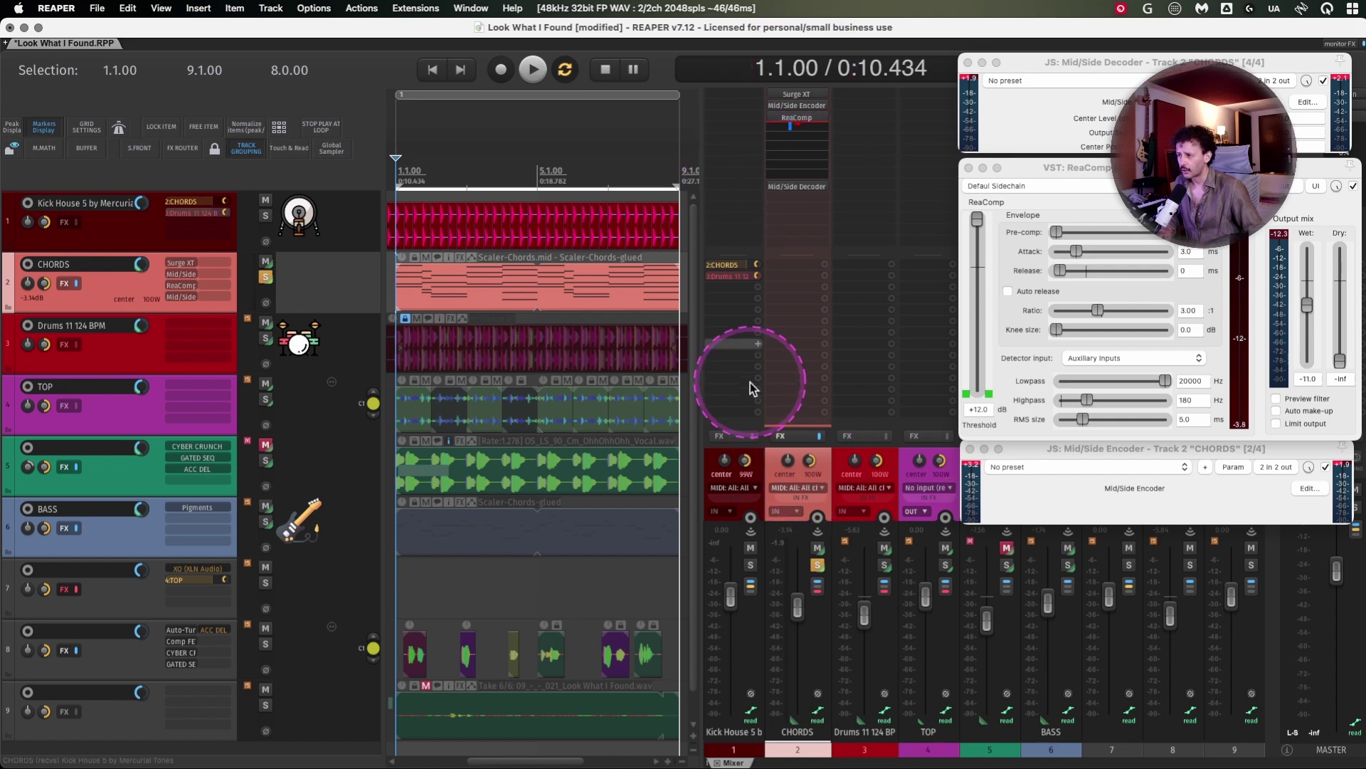
left_click(730, 268)
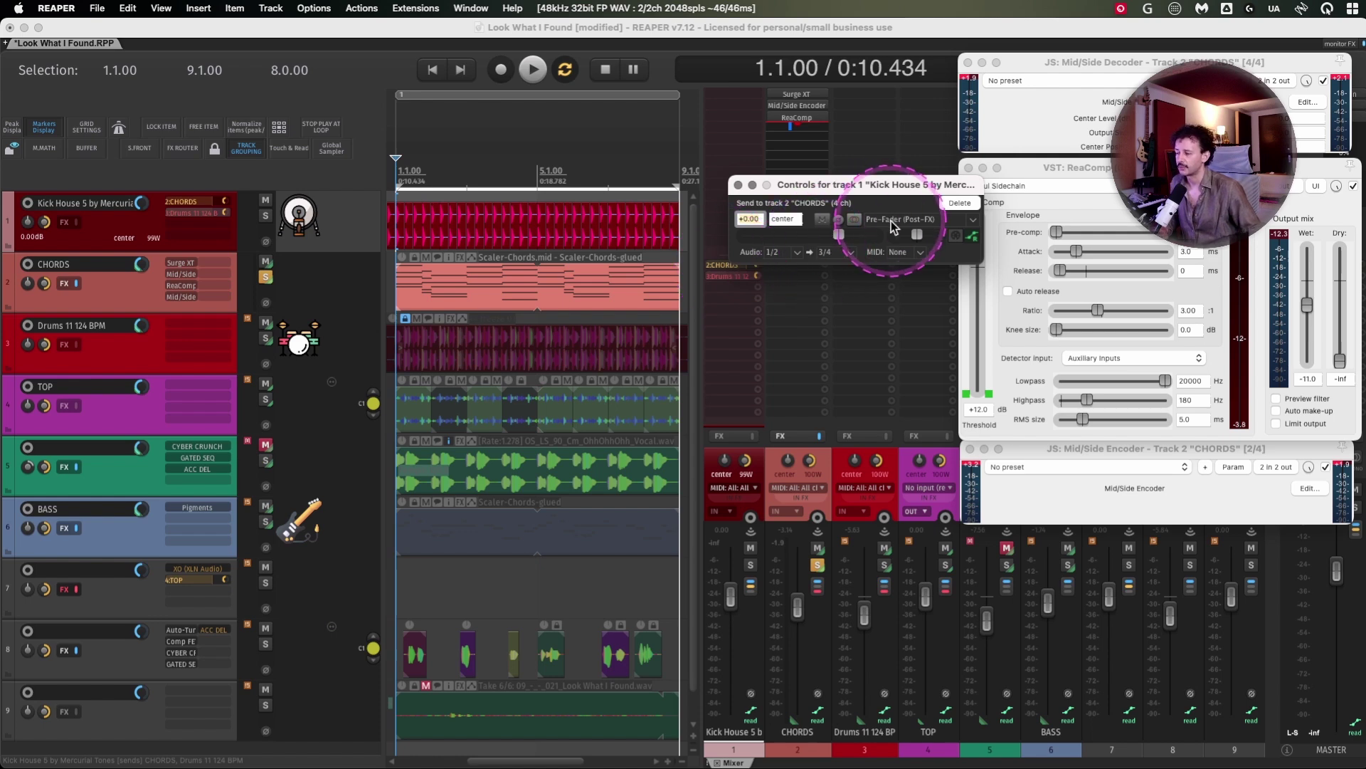
left_click(894, 221)
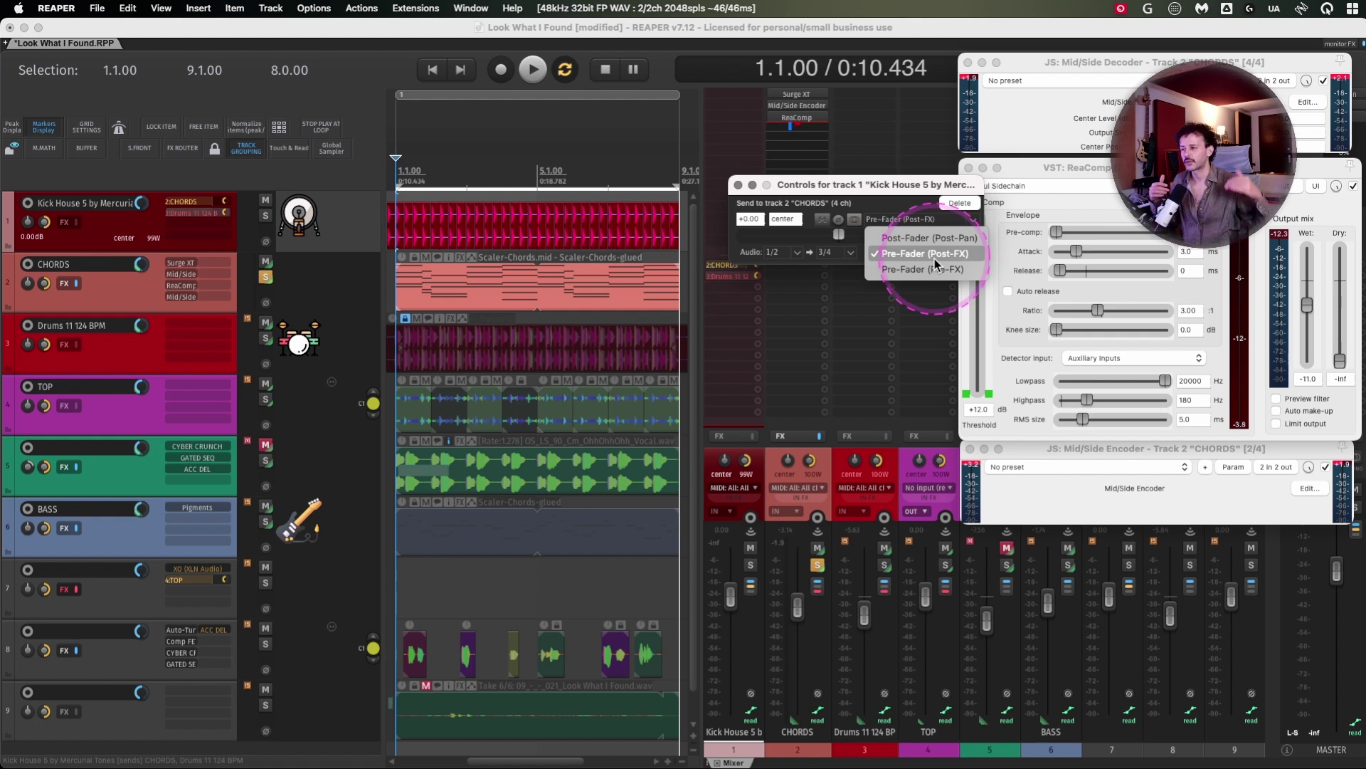
left_click(882, 205)
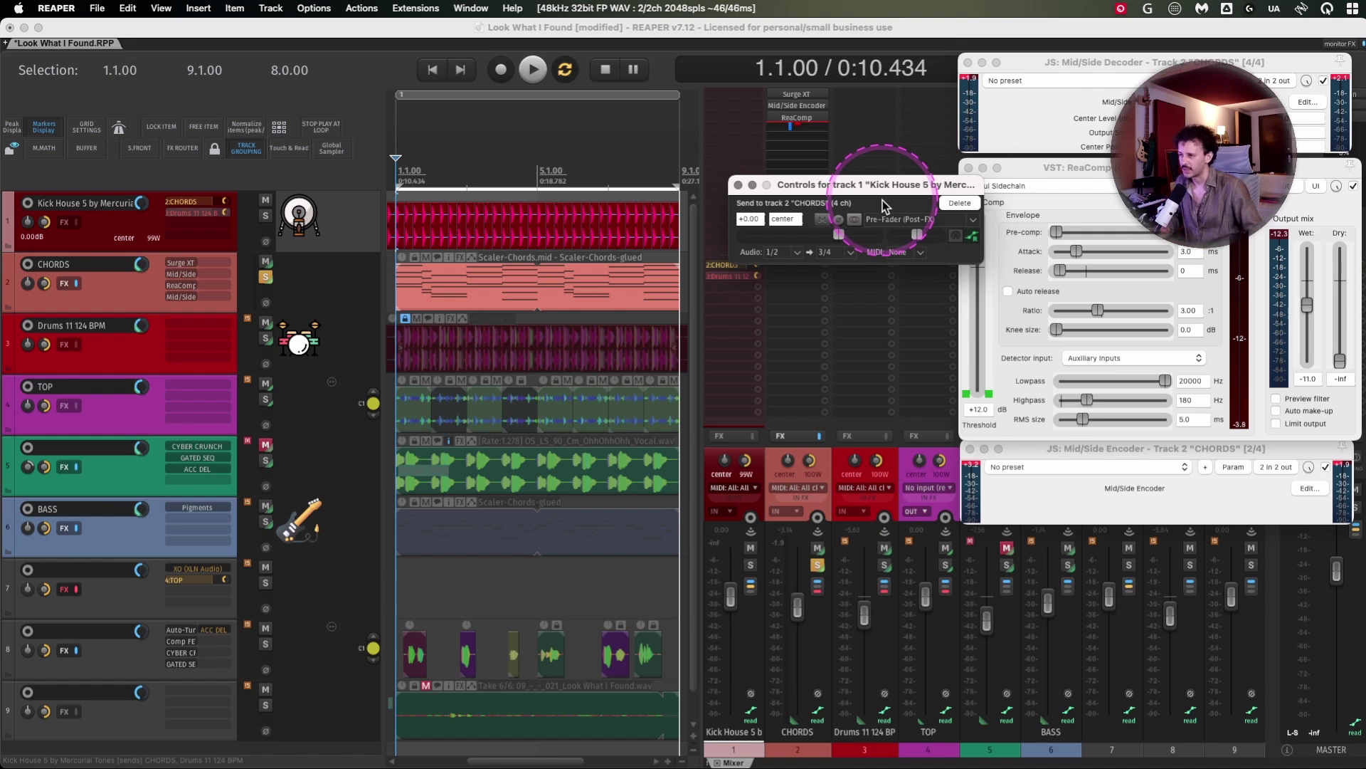
left_click(738, 184)
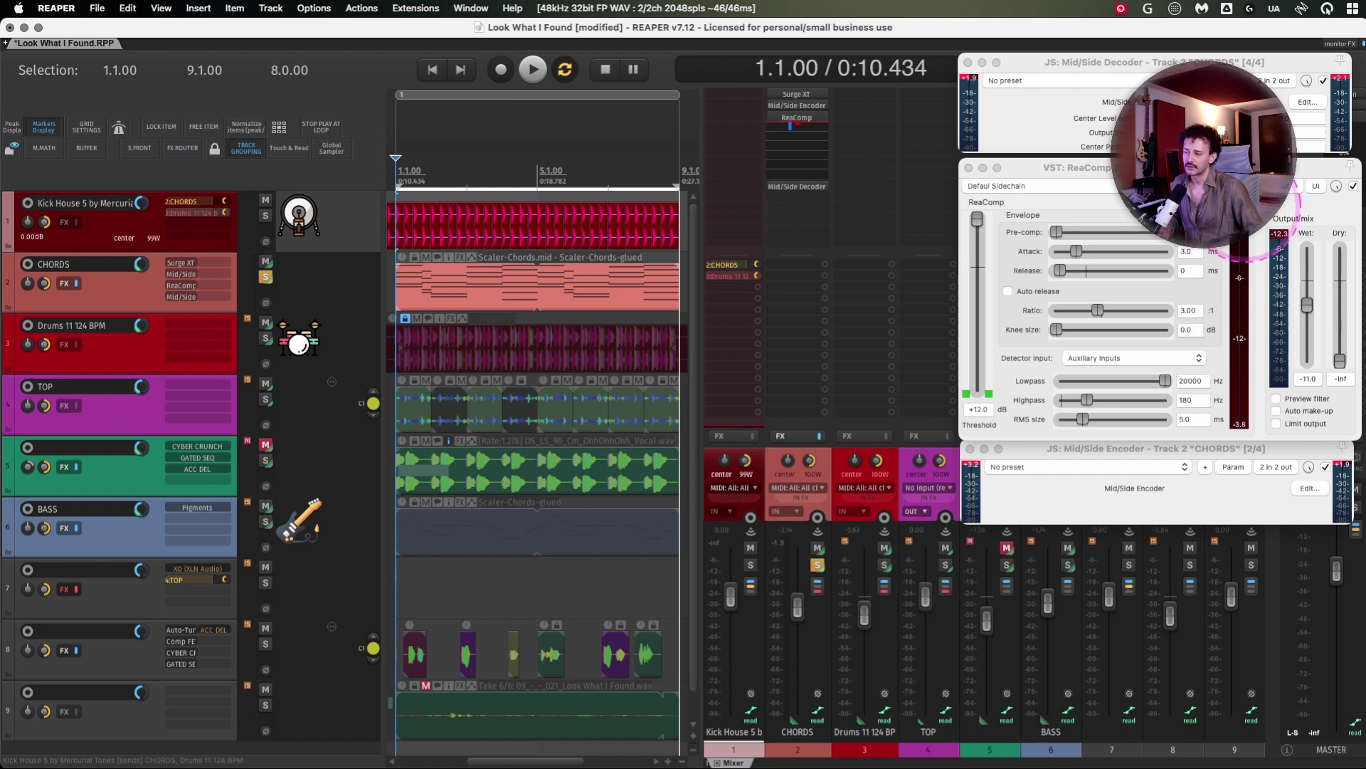
Step: Try ReaComp's threshold at -6.1 dB and -10.2 dB, return it to +12.0 dB, and stop the loop
left_click_drag(987, 258, 983, 308)
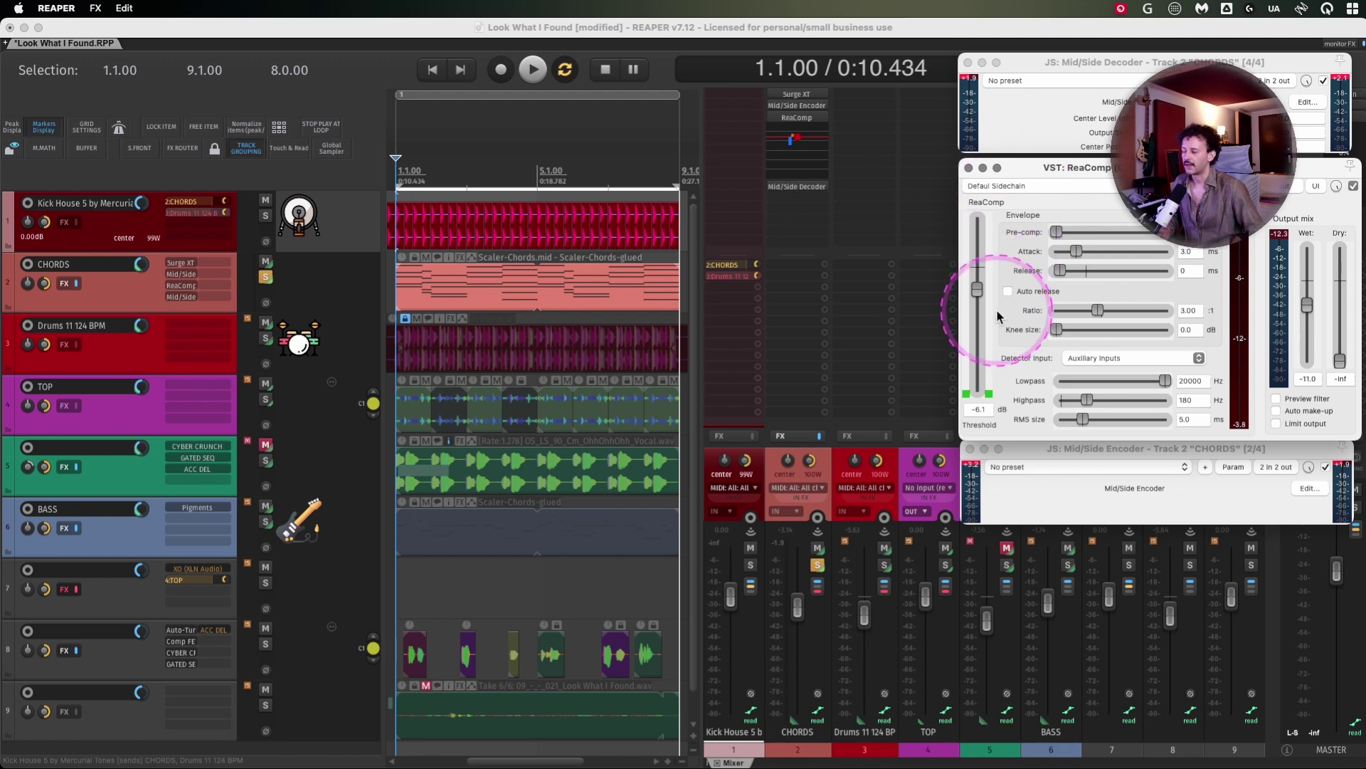
left_click_drag(974, 287, 974, 301)
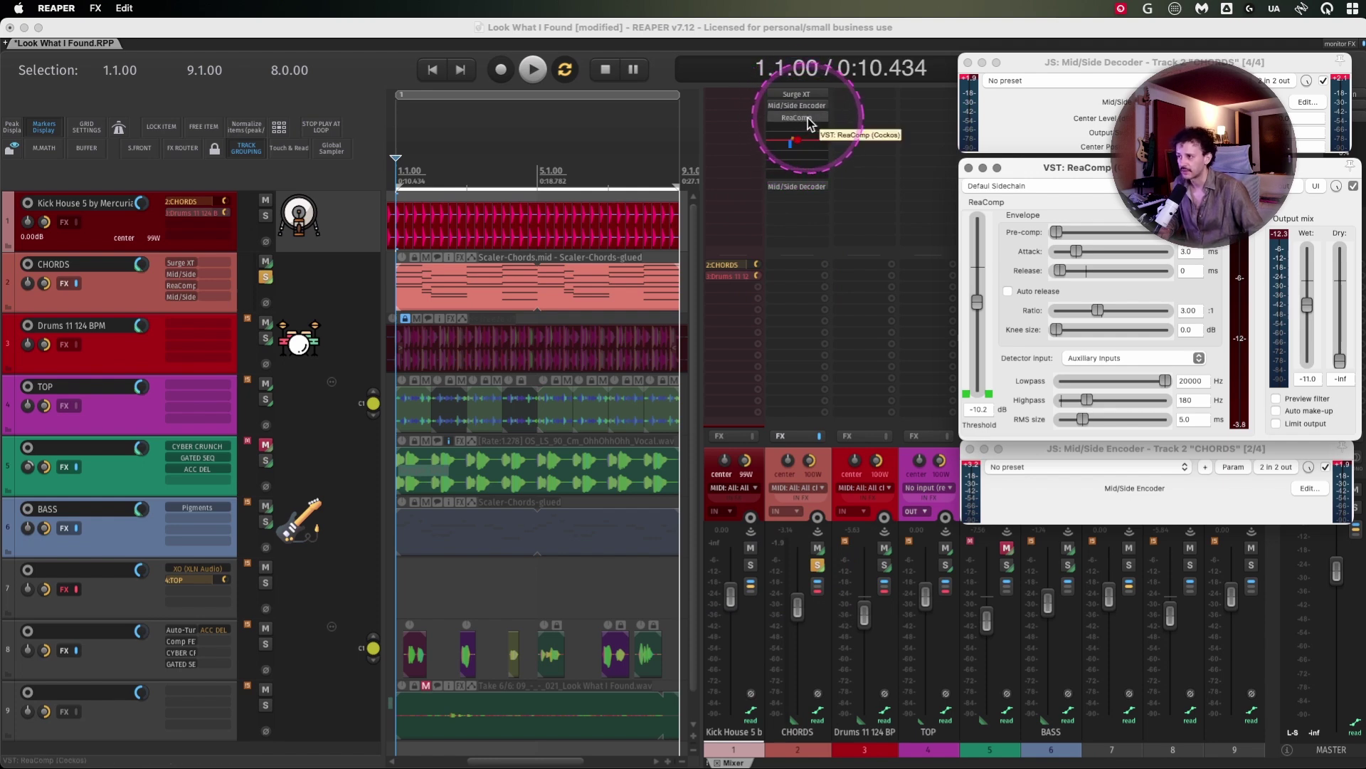
left_click_drag(978, 303, 986, 208)
key("space")
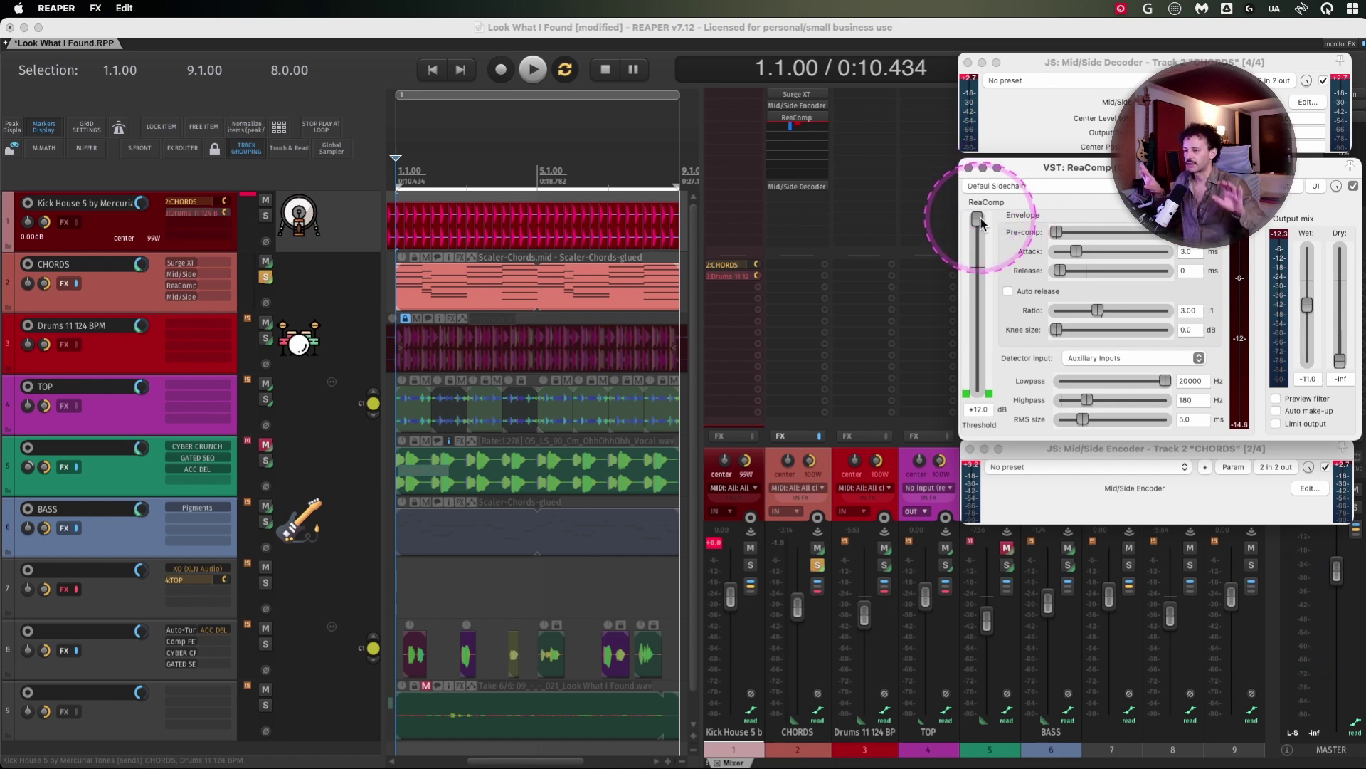
Step: Play the loop while sweeping ReaComp's threshold down and back up to +12.0 dB, and stop playback
key("space")
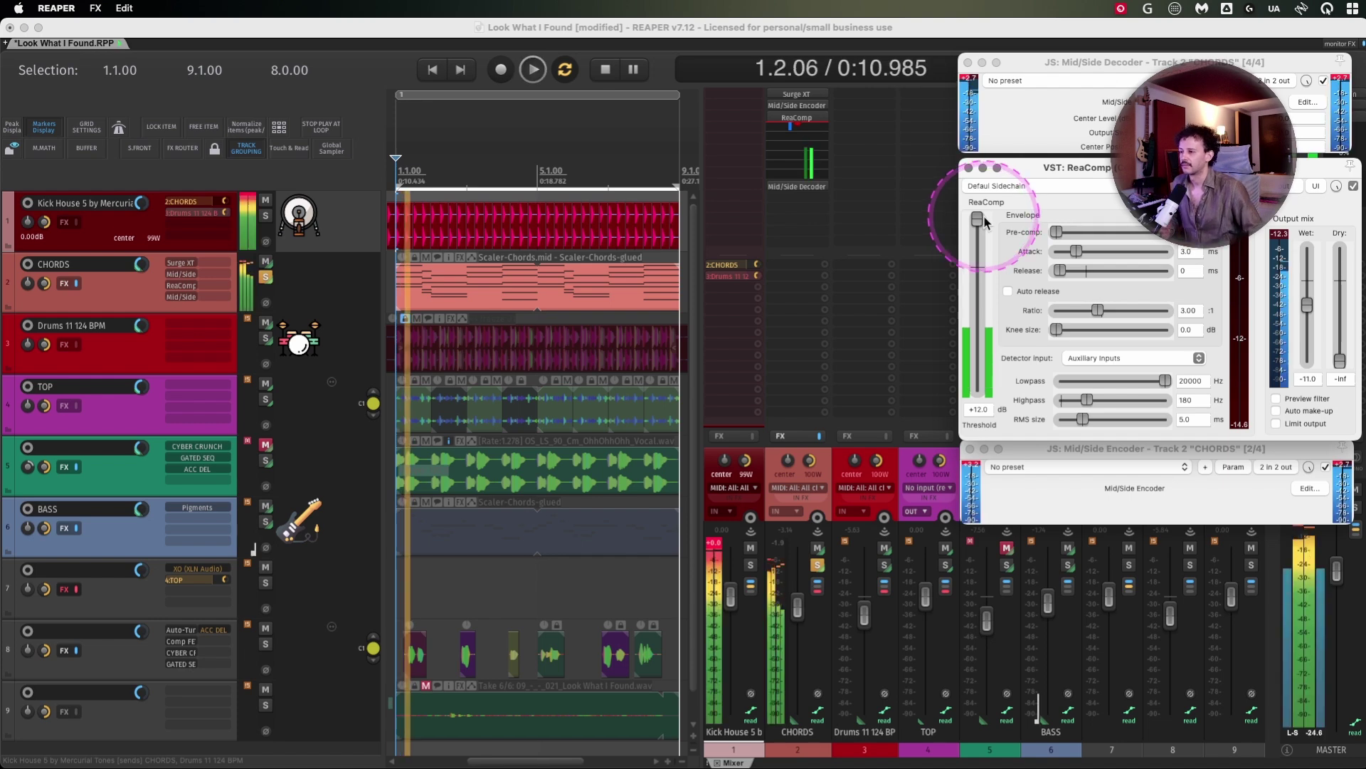
mouse_move(981, 223)
left_mouse_down()
mouse_move(989, 393)
mouse_move(982, 208)
left_mouse_up()
key("space")
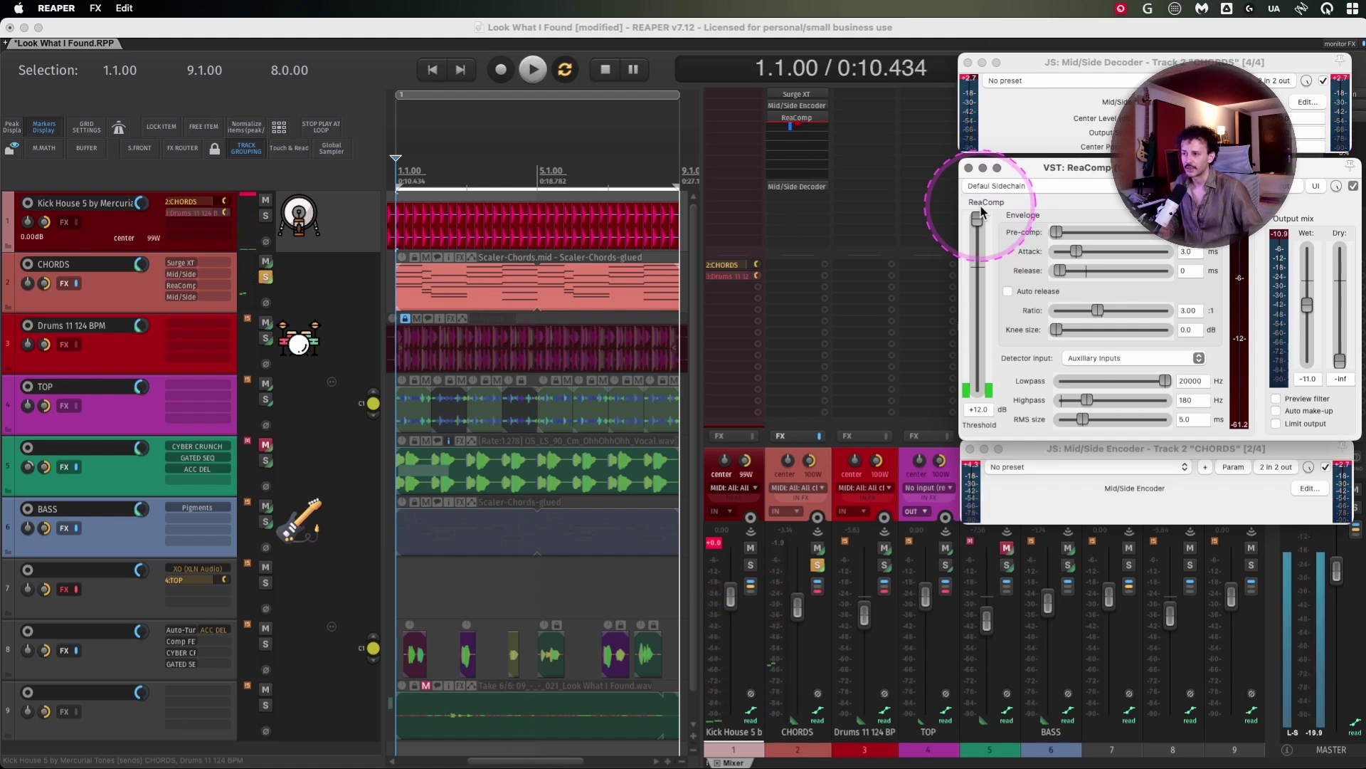
left_click(981, 244)
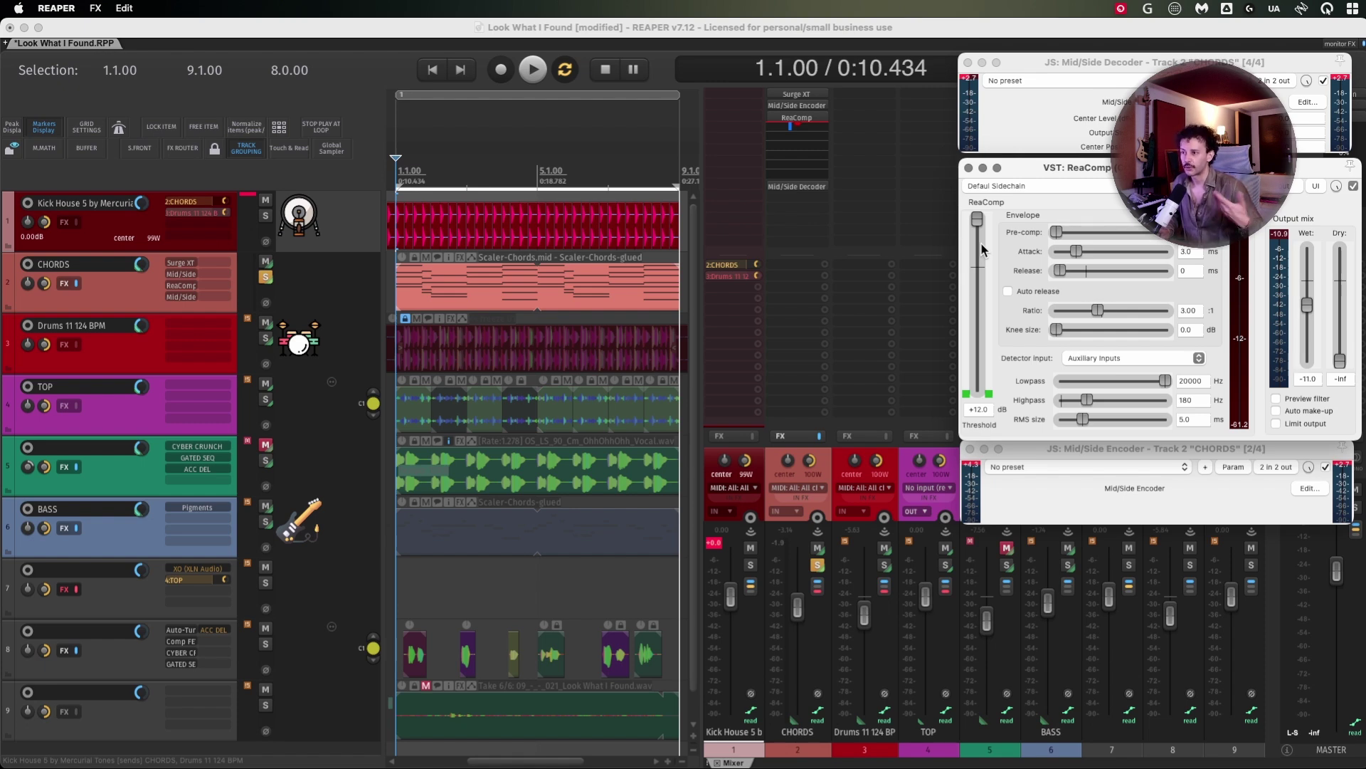
Step: Examine the main, auxiliary and output channel routing in ReaComp's pin connector on CHORDS, and close the connector
left_click(1283, 186)
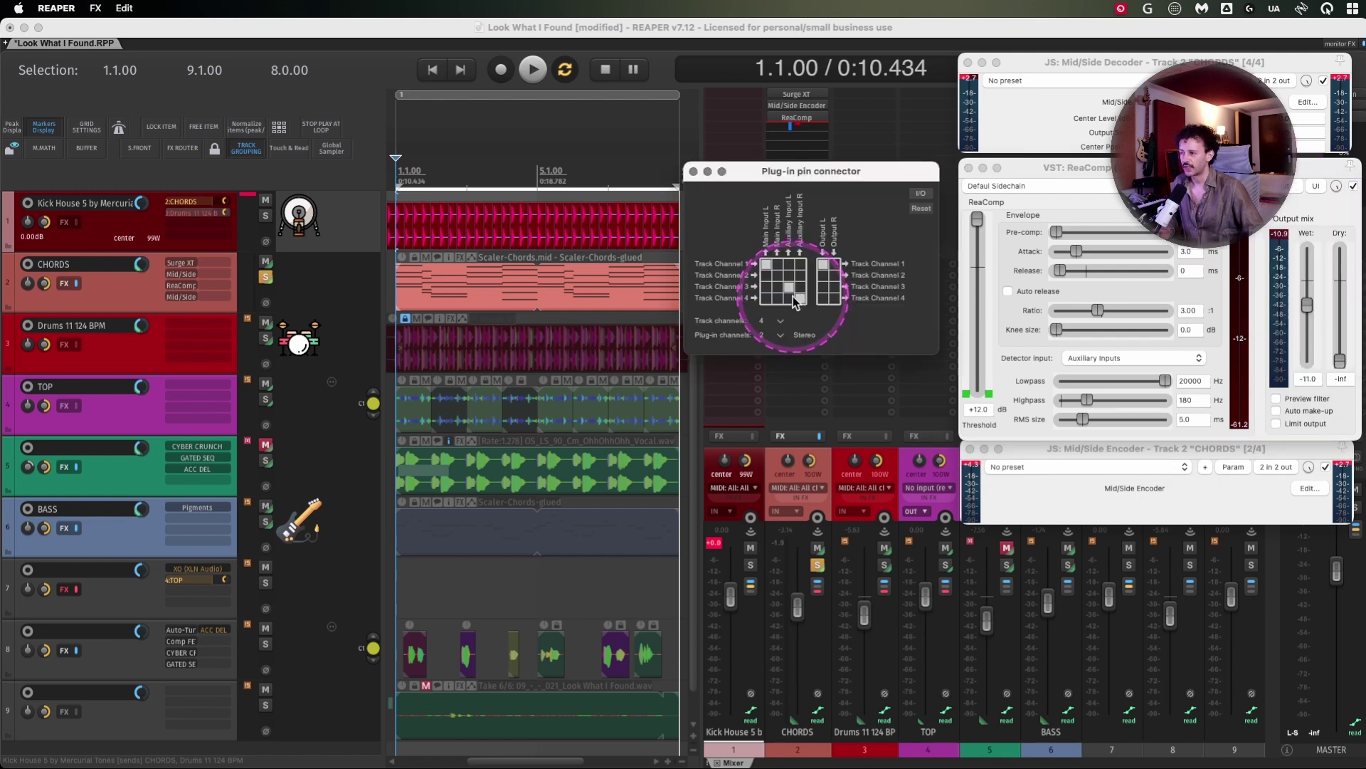
left_click(800, 297)
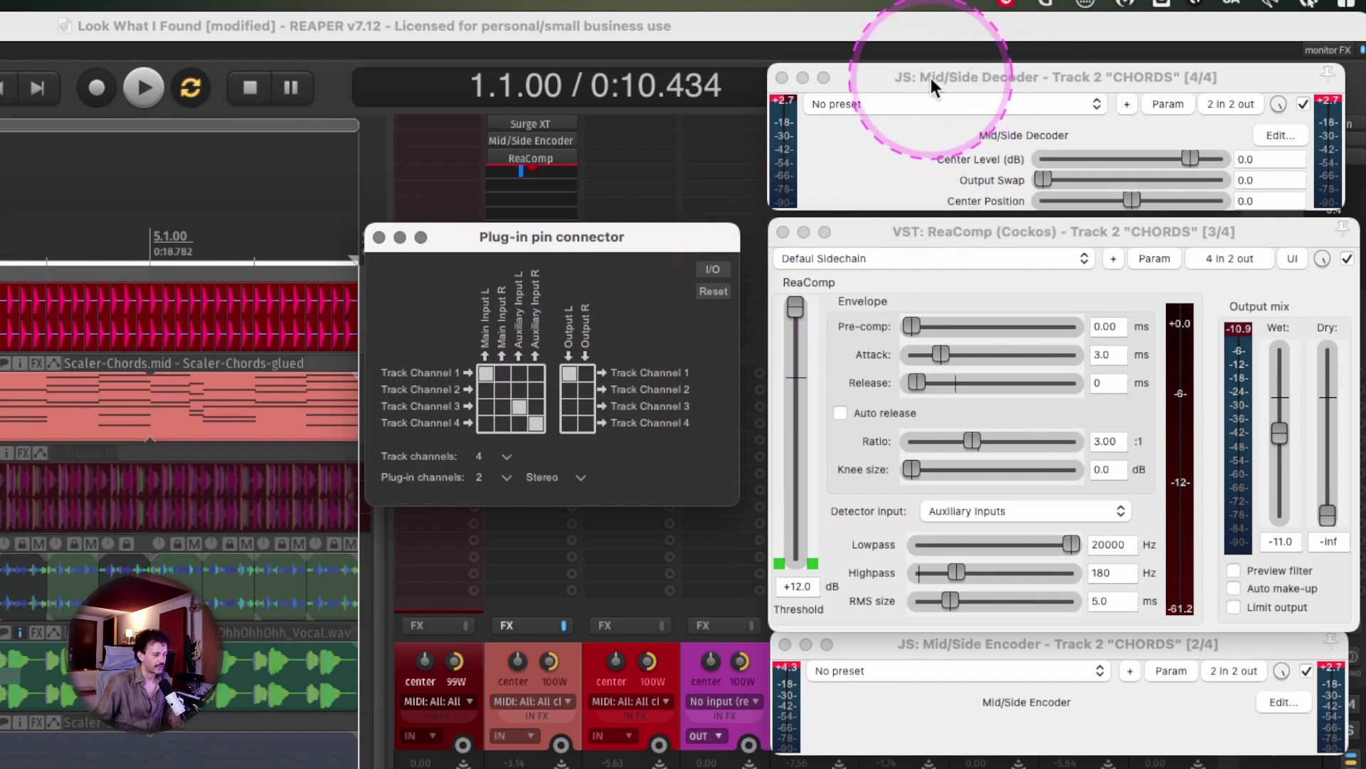
left_click(581, 61)
Step: Audition repeated threshold sweeps on the mid-only ReaComp routing, ending each at +12.0 dB with playback stopped
key("space")
mouse_move(802, 313)
left_mouse_down()
mouse_move(799, 578)
mouse_move(801, 289)
left_mouse_up()
key("space")
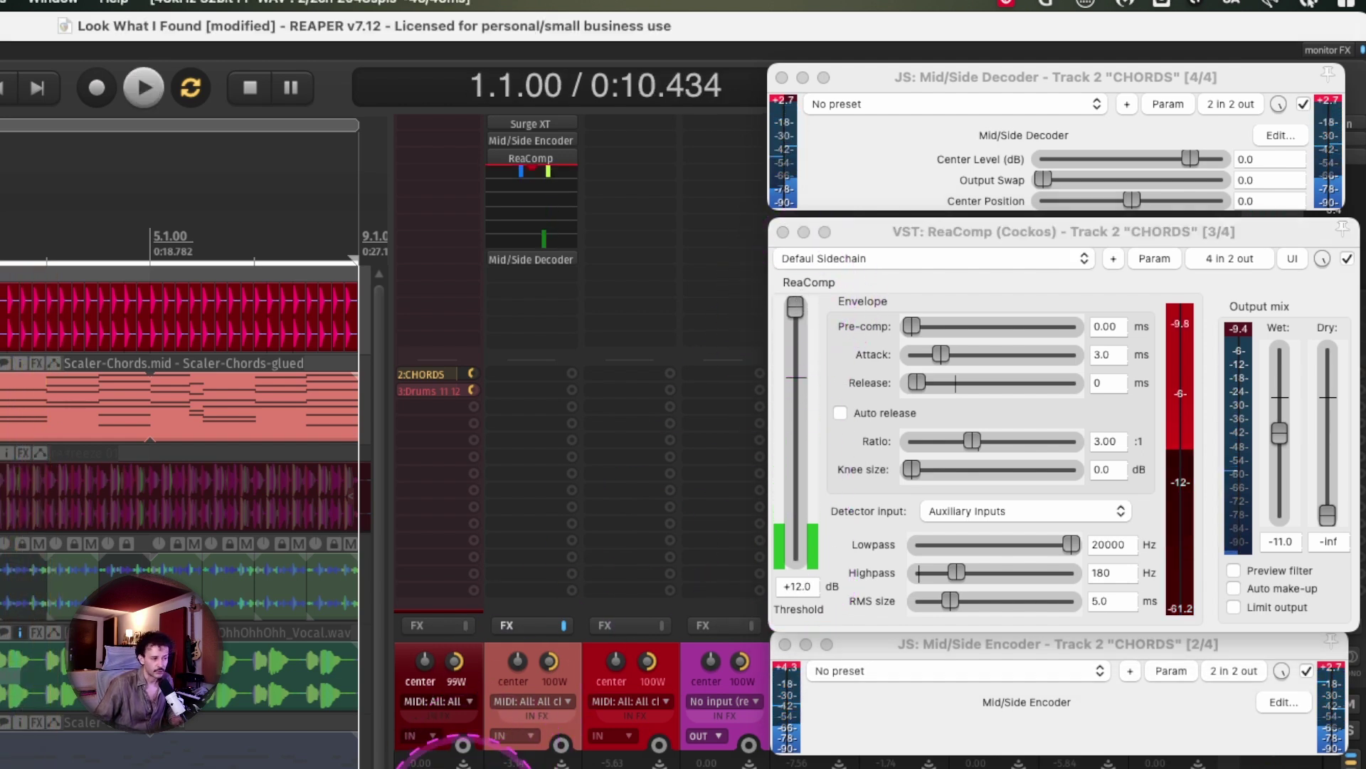
key("space")
mouse_move(792, 307)
left_mouse_down()
mouse_move(806, 581)
mouse_move(795, 292)
left_mouse_up()
key("space")
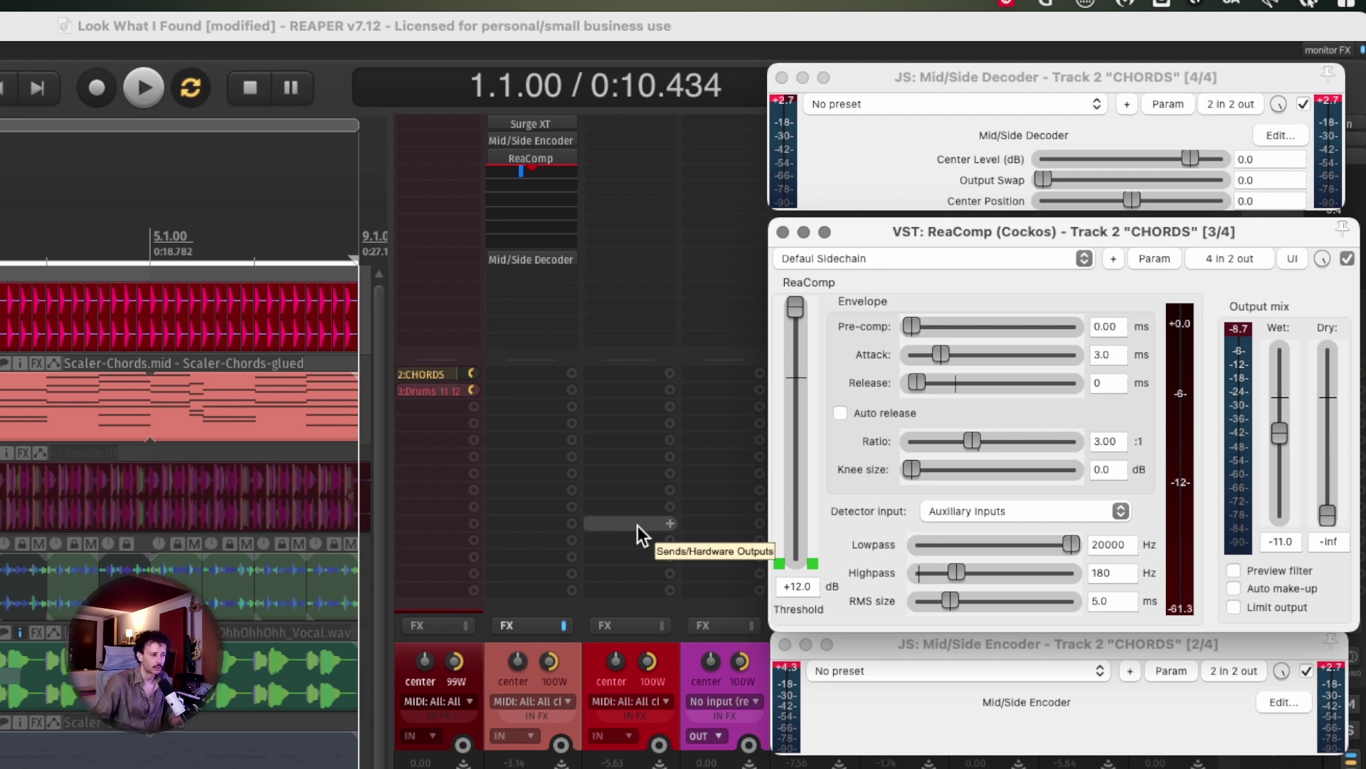
left_click_drag(796, 313, 802, 276)
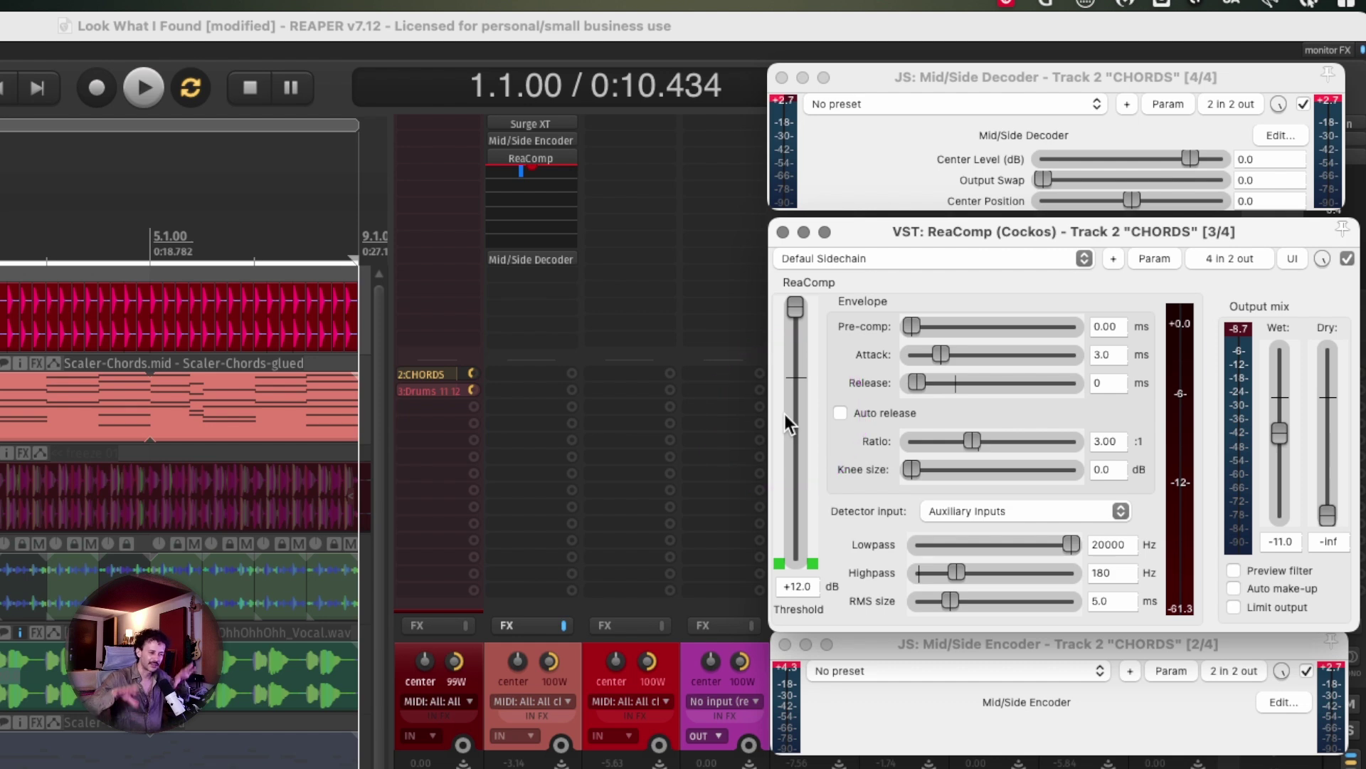
Step: Set ReaComp's threshold to -25.8 dB and its release to 30 ms on CHORDS, auditioning the loop with these settings
left_click_drag(795, 308, 796, 486)
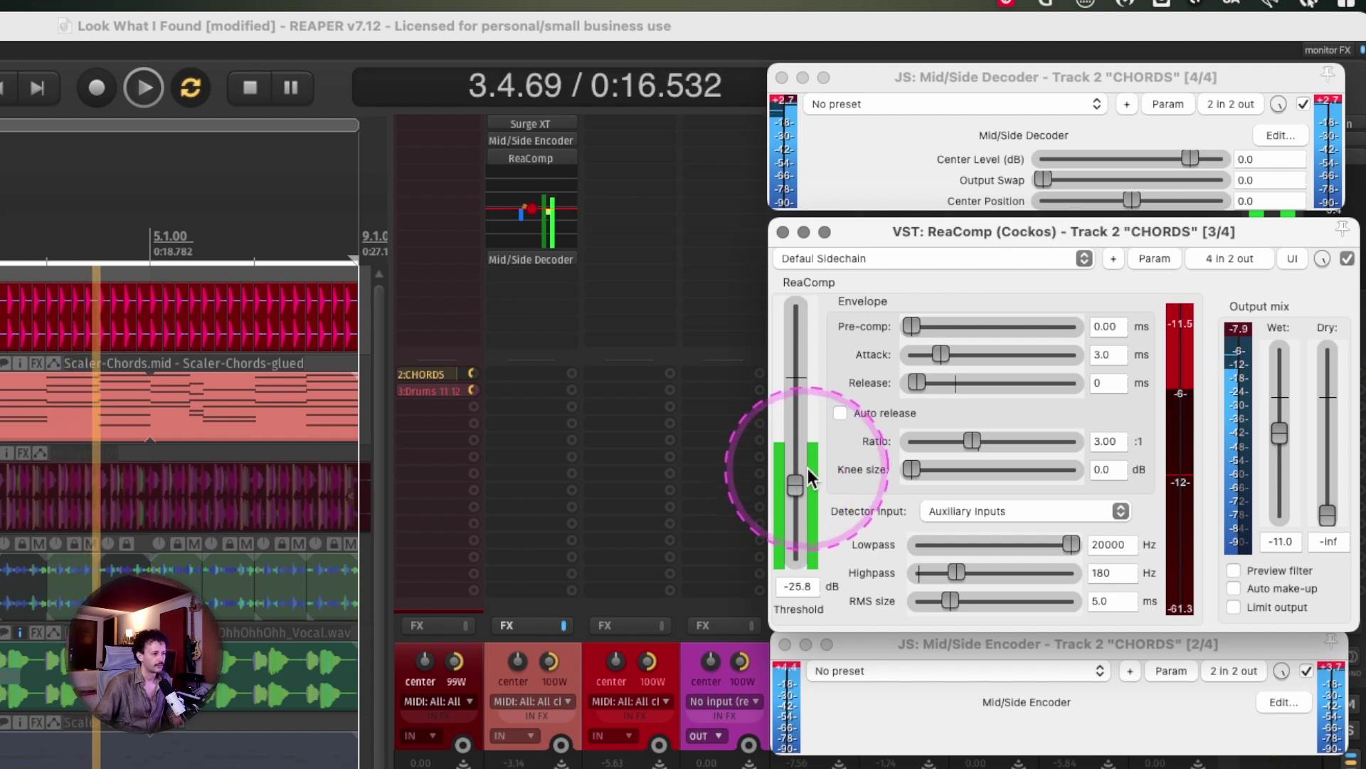
left_click_drag(916, 384, 933, 384)
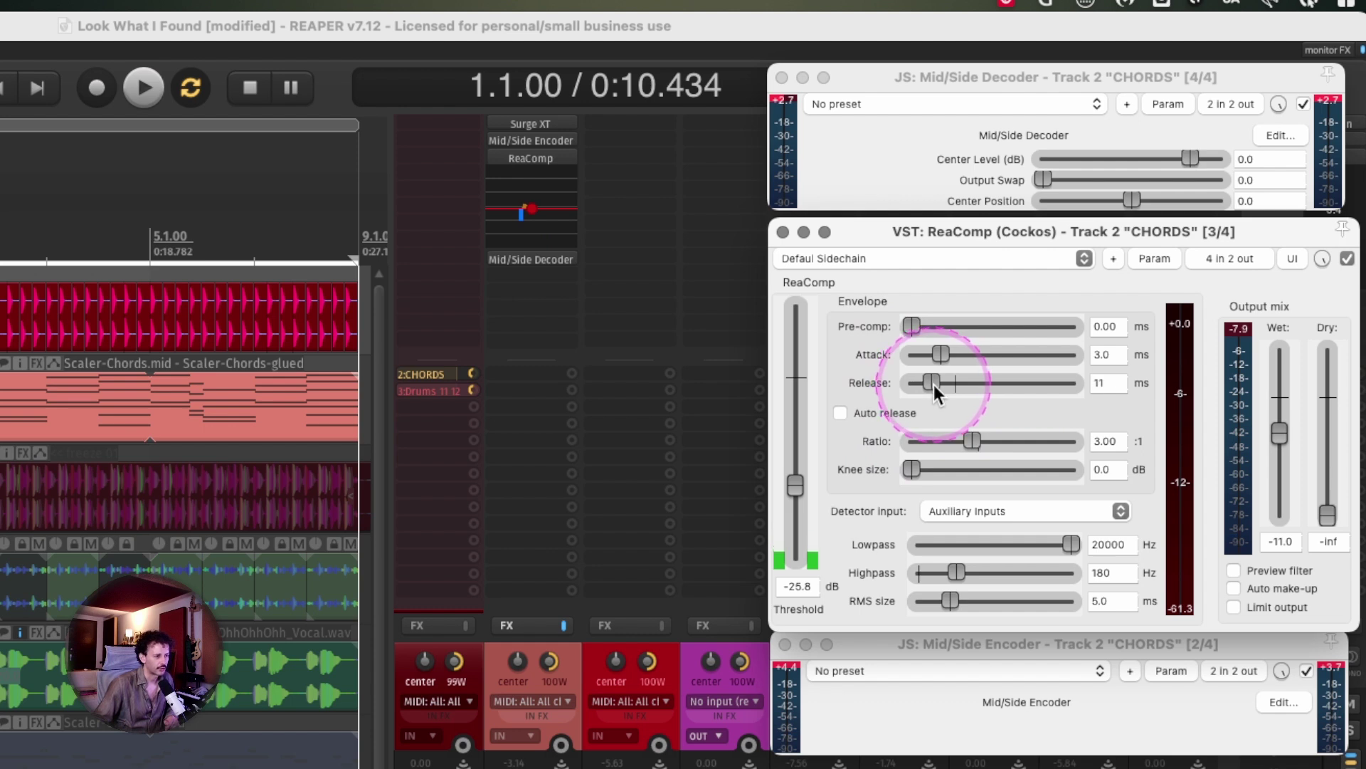
double_click(1113, 381)
type("30")
key("Return")
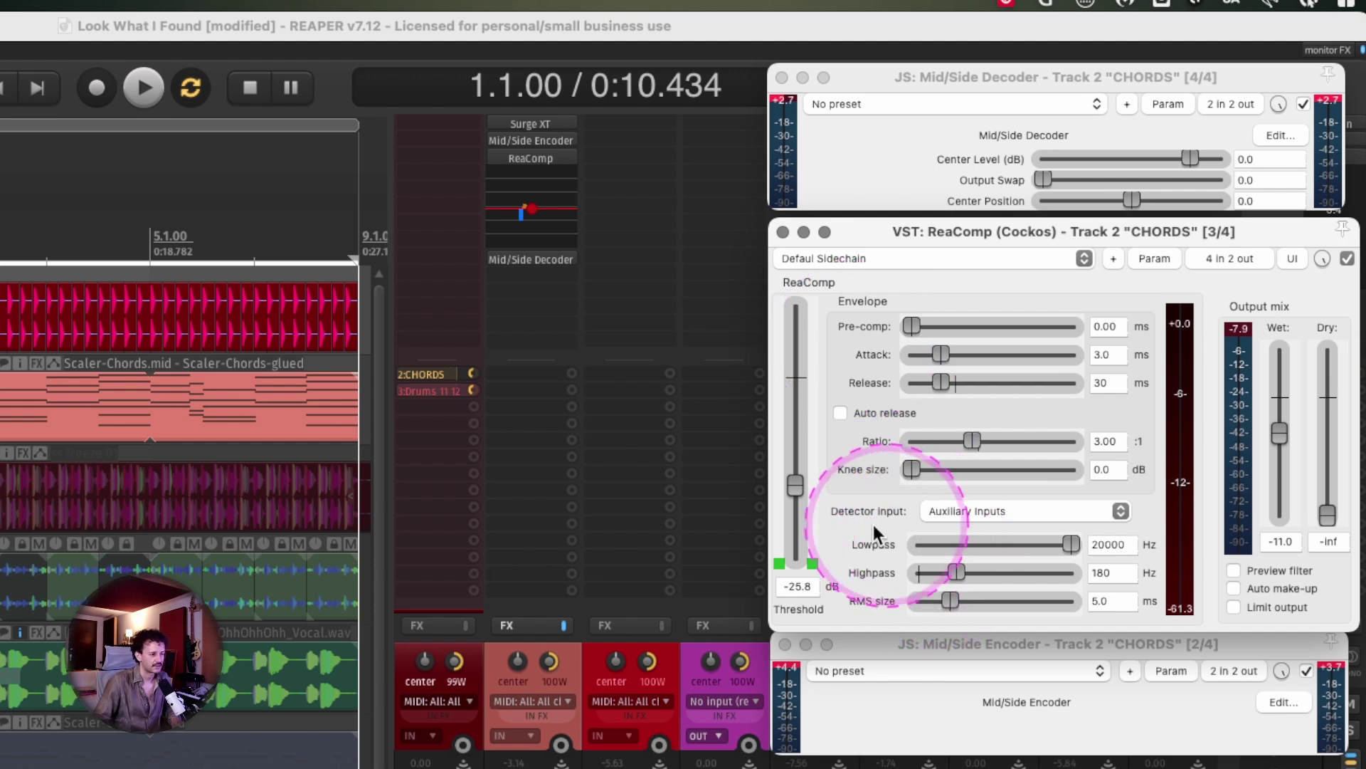
key("space")
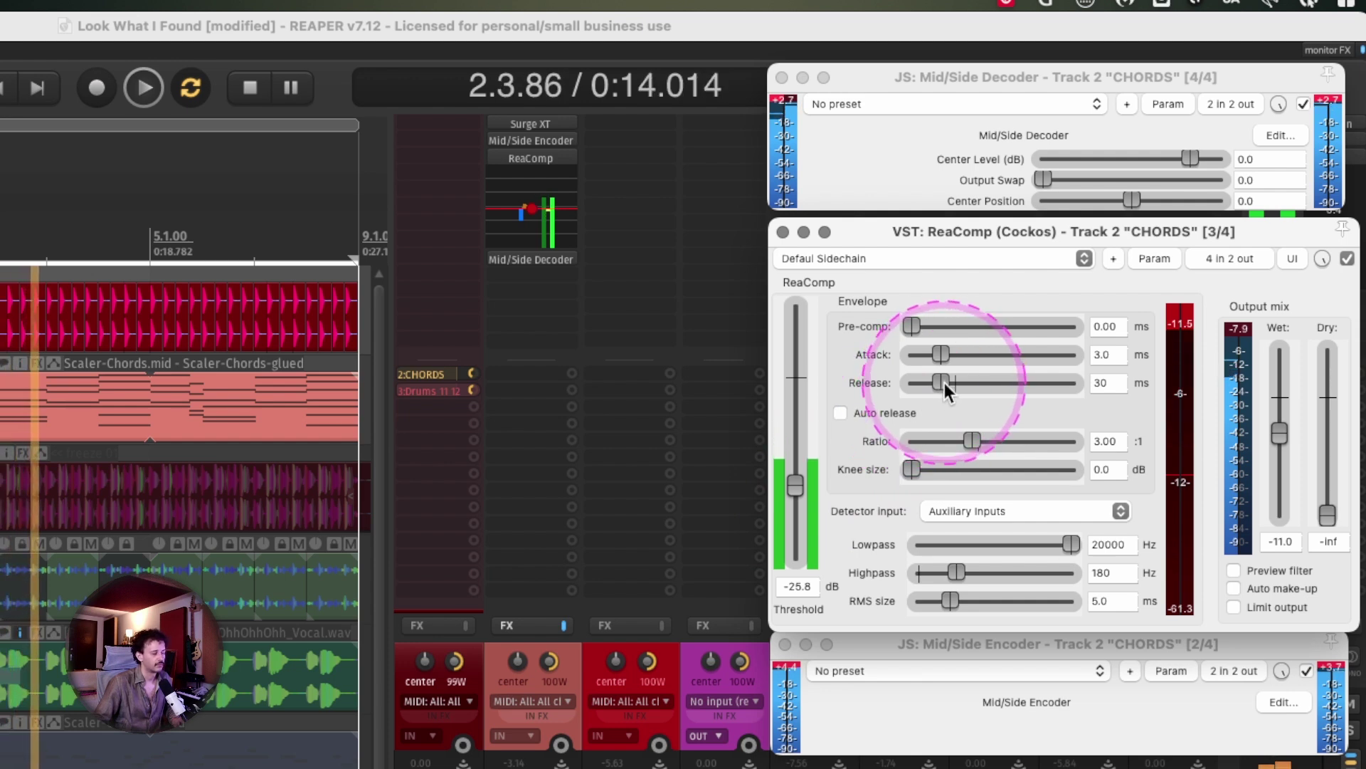
key("space")
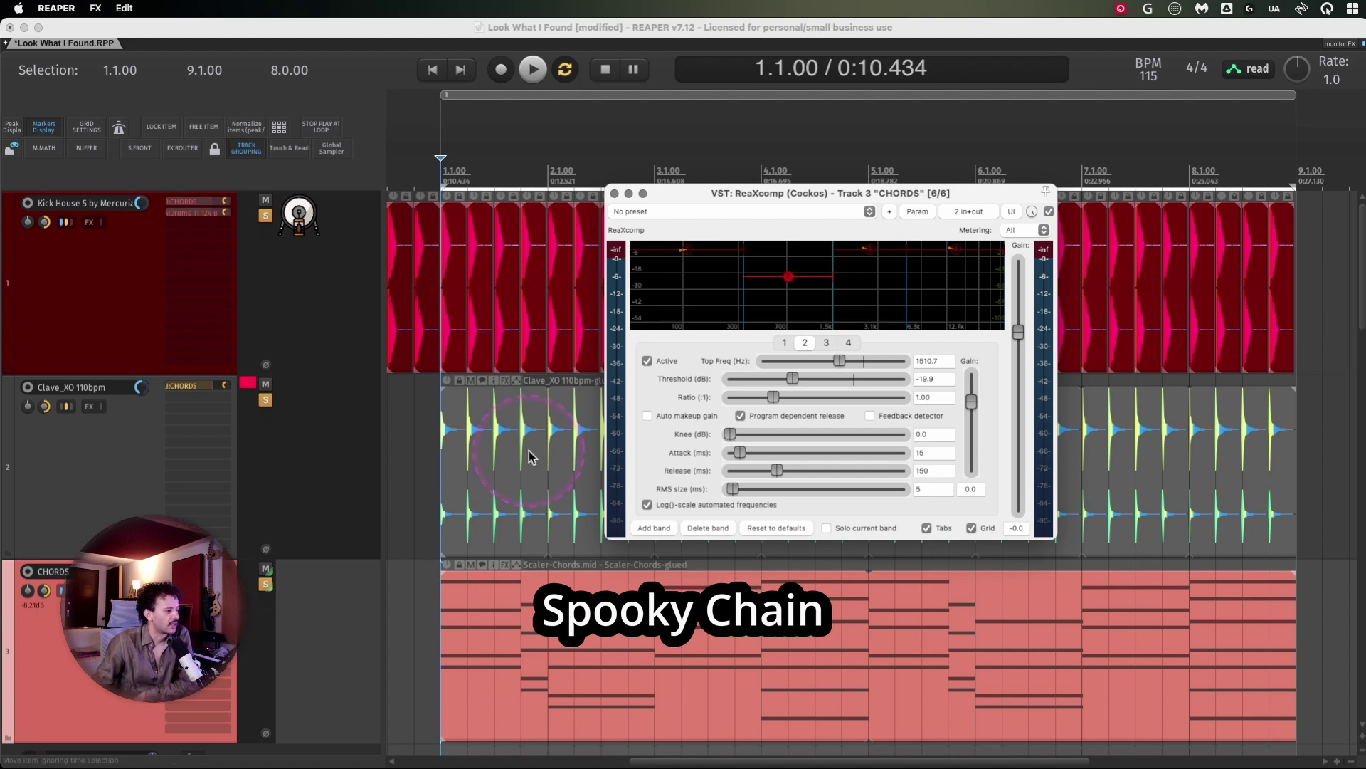
Step: Clear the Clave_XO 110bpm track's clip indicator and move the ReaXcomp window down so the clave waveform is uncovered
left_click(250, 379)
left_click(409, 319)
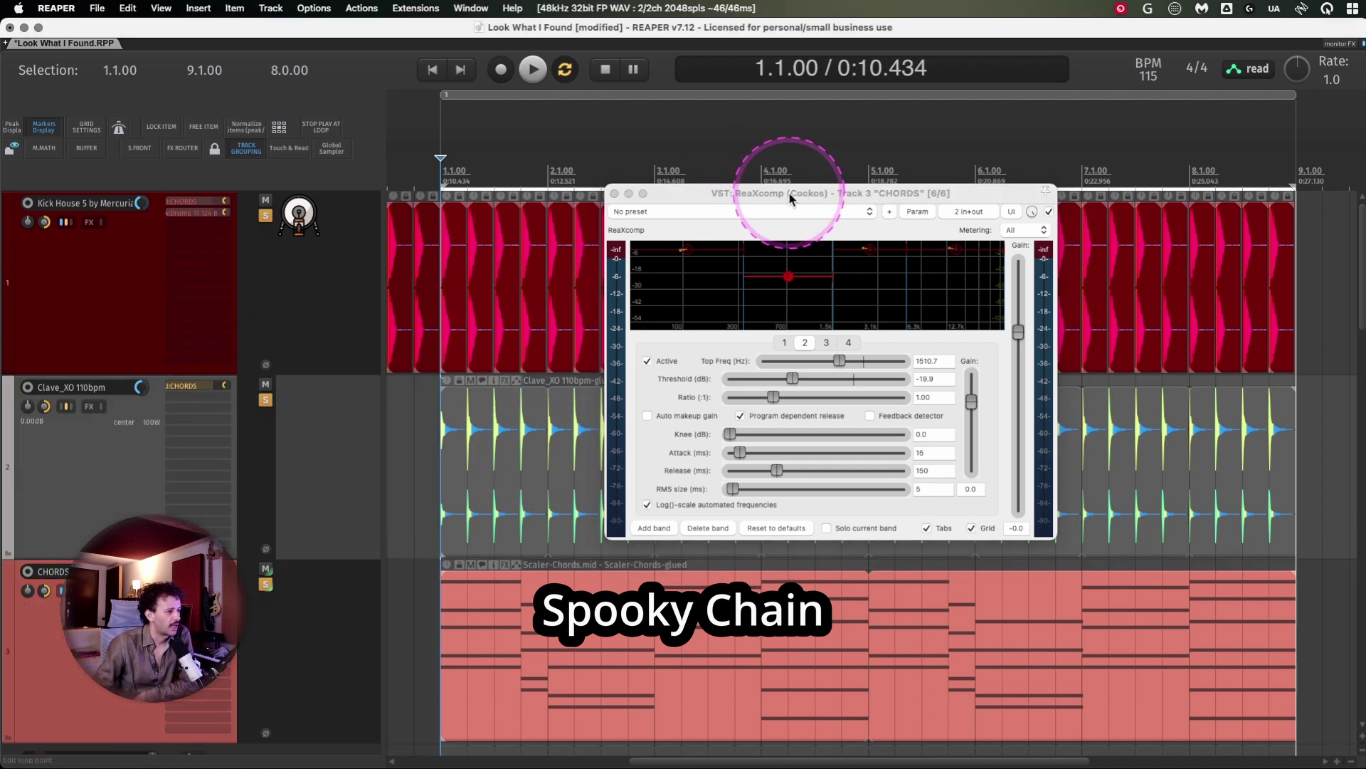
left_click_drag(788, 191, 817, 596)
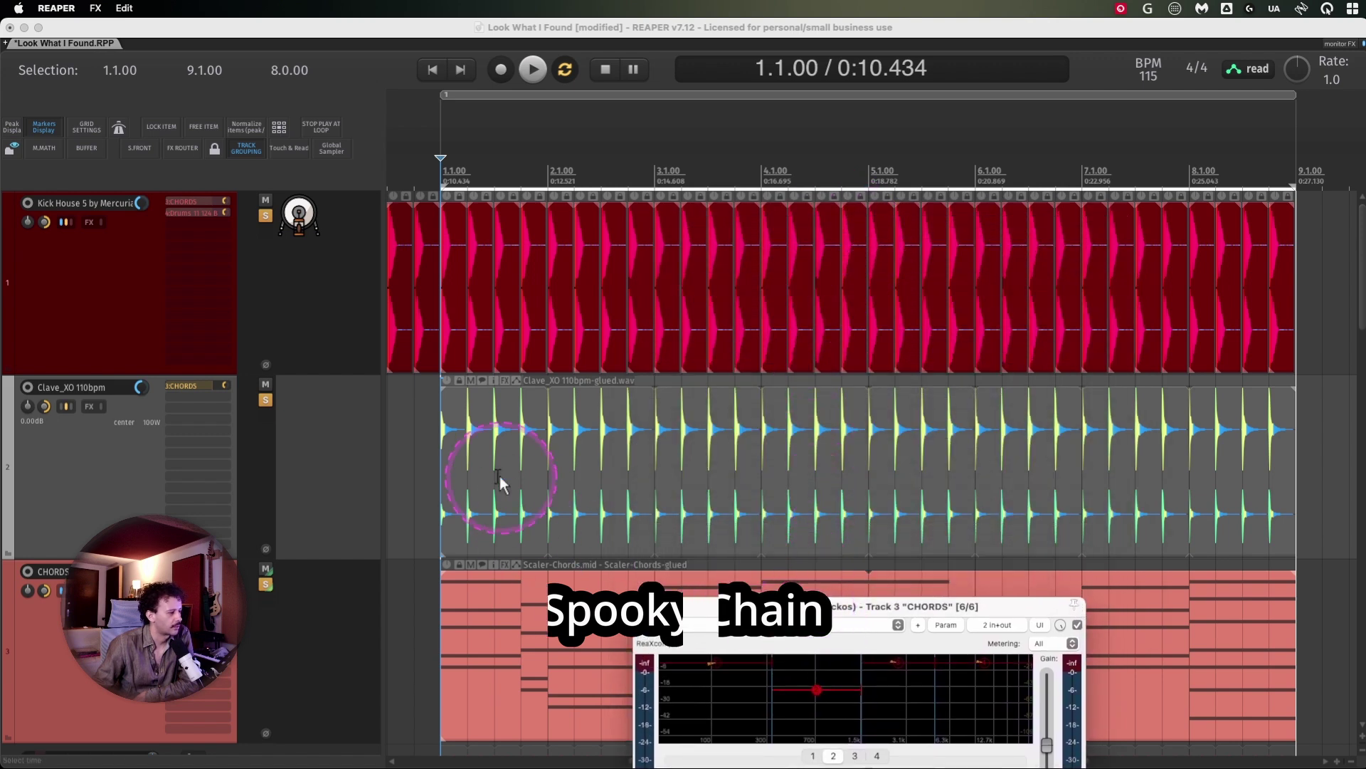
Step: Select the Clave_XO 110bpm item, check the track's routing and its send to CHORDS, and close the routing window
double_click(238, 463)
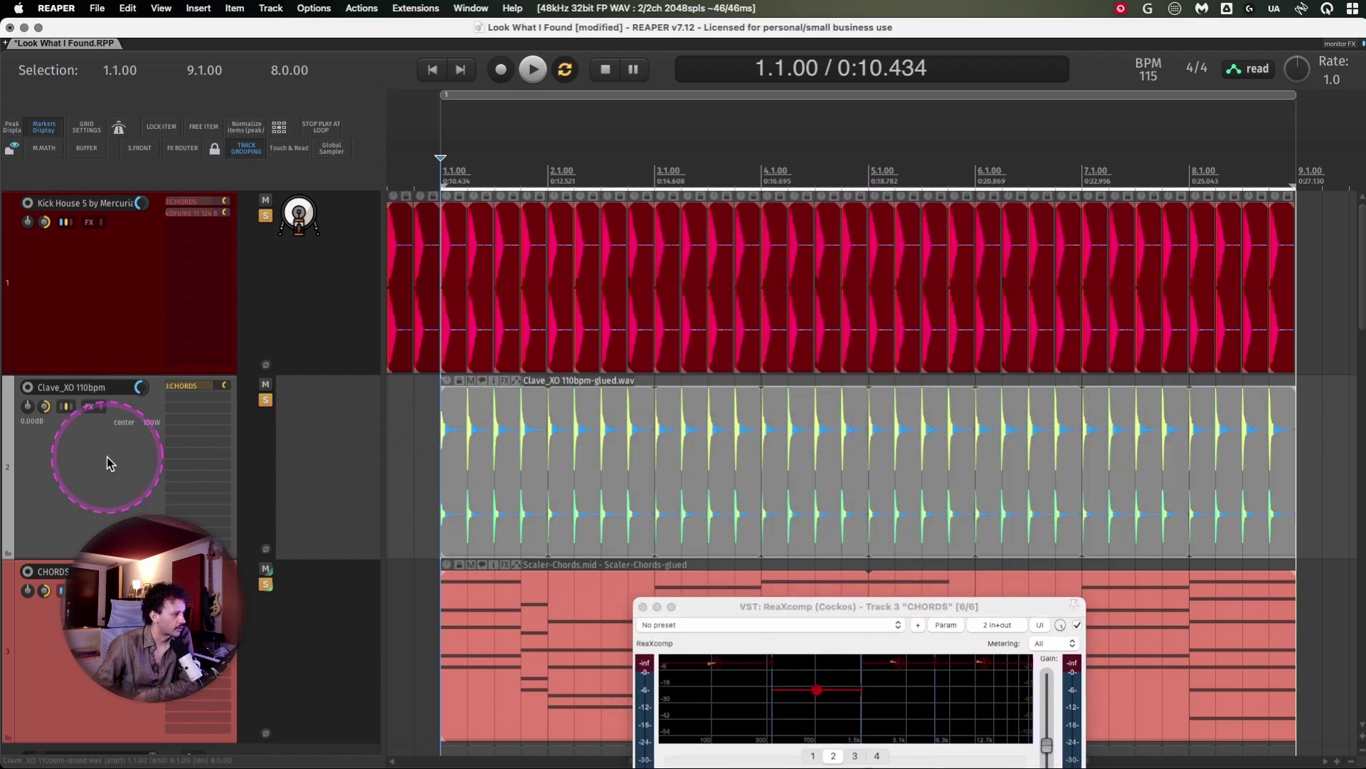
key("i")
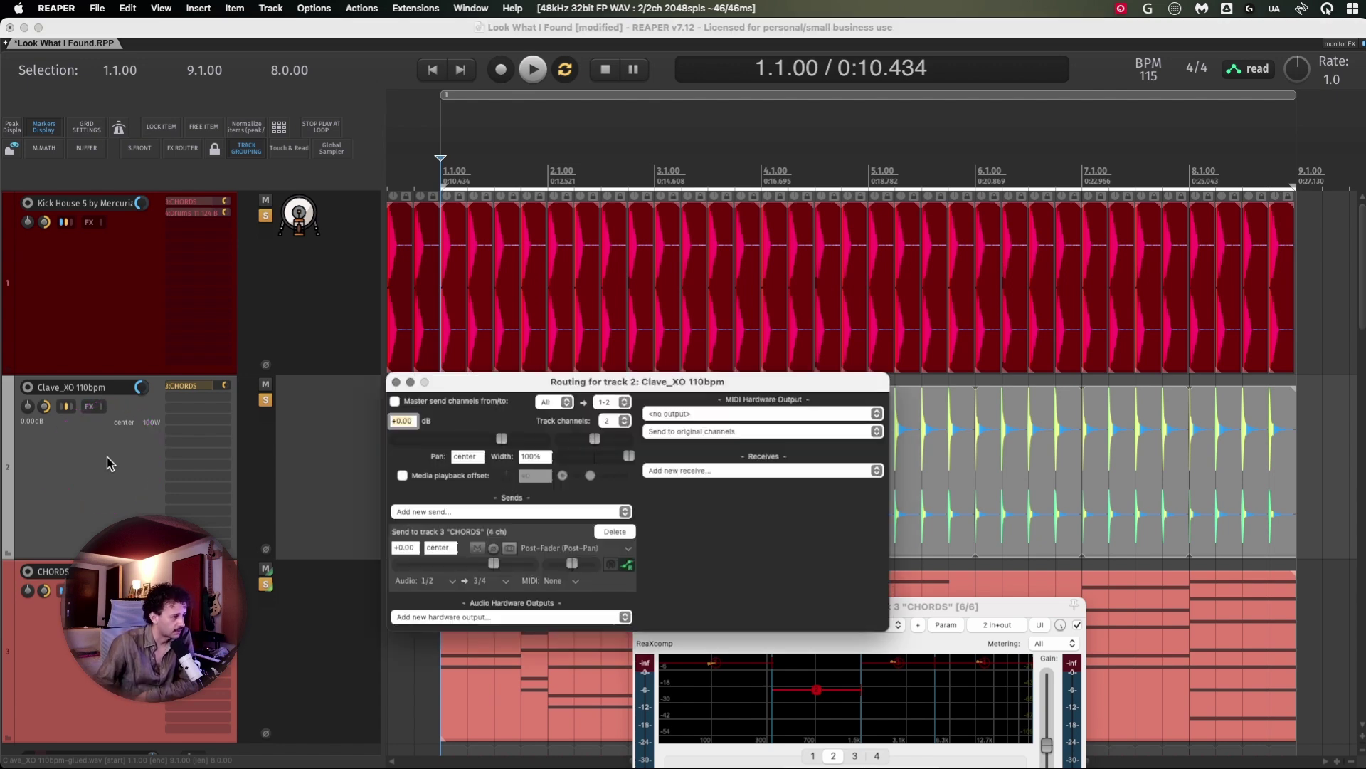
left_click(397, 383)
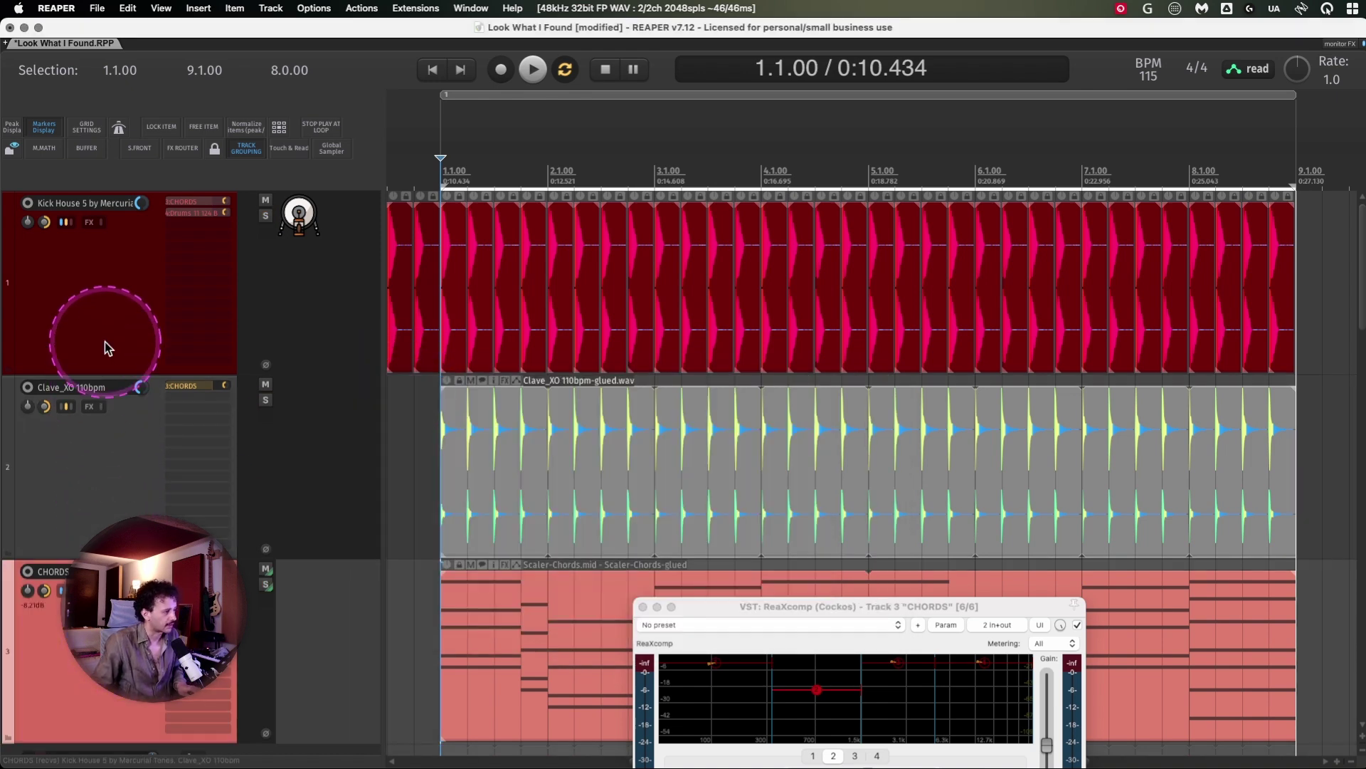
Step: Solo the Clave_XO 110bpm track, audition it twice in the loop, and unsolo it
left_click(117, 436)
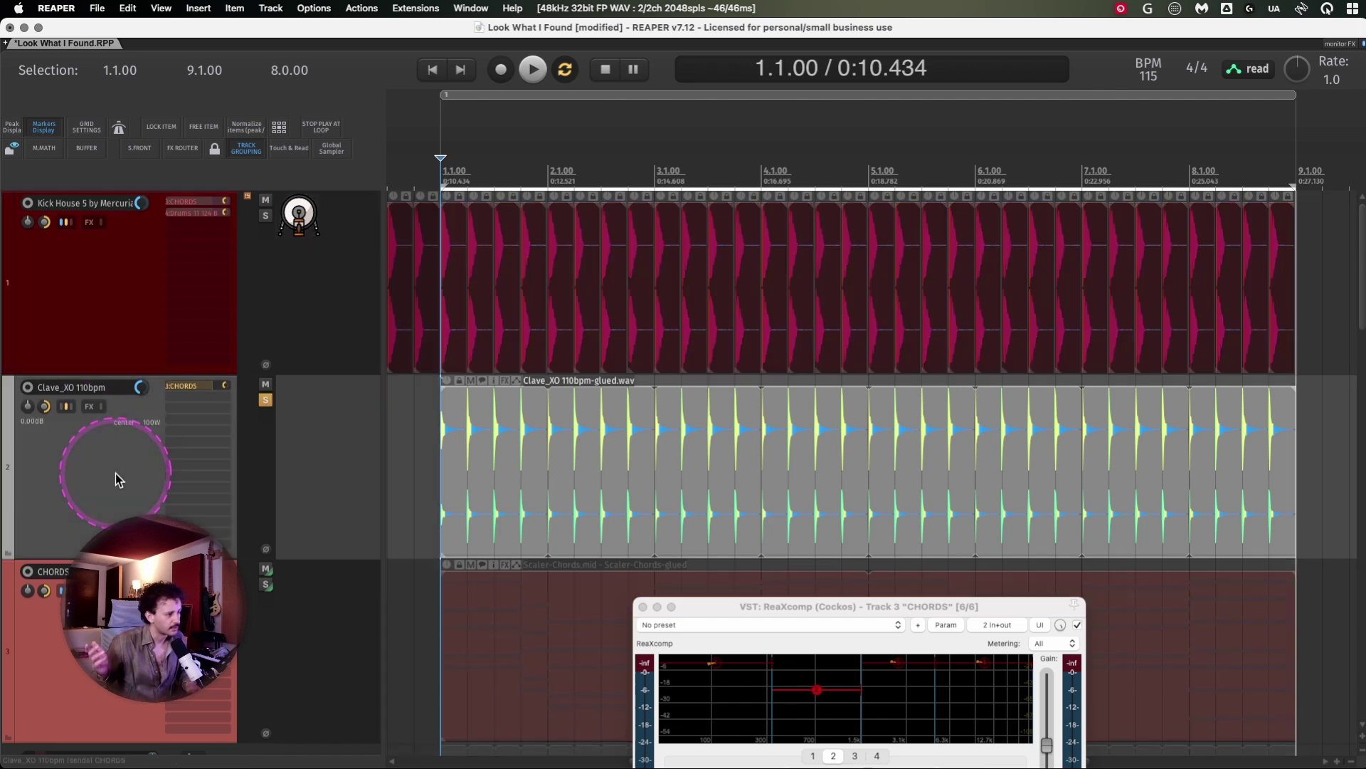
key("space")
key("space")
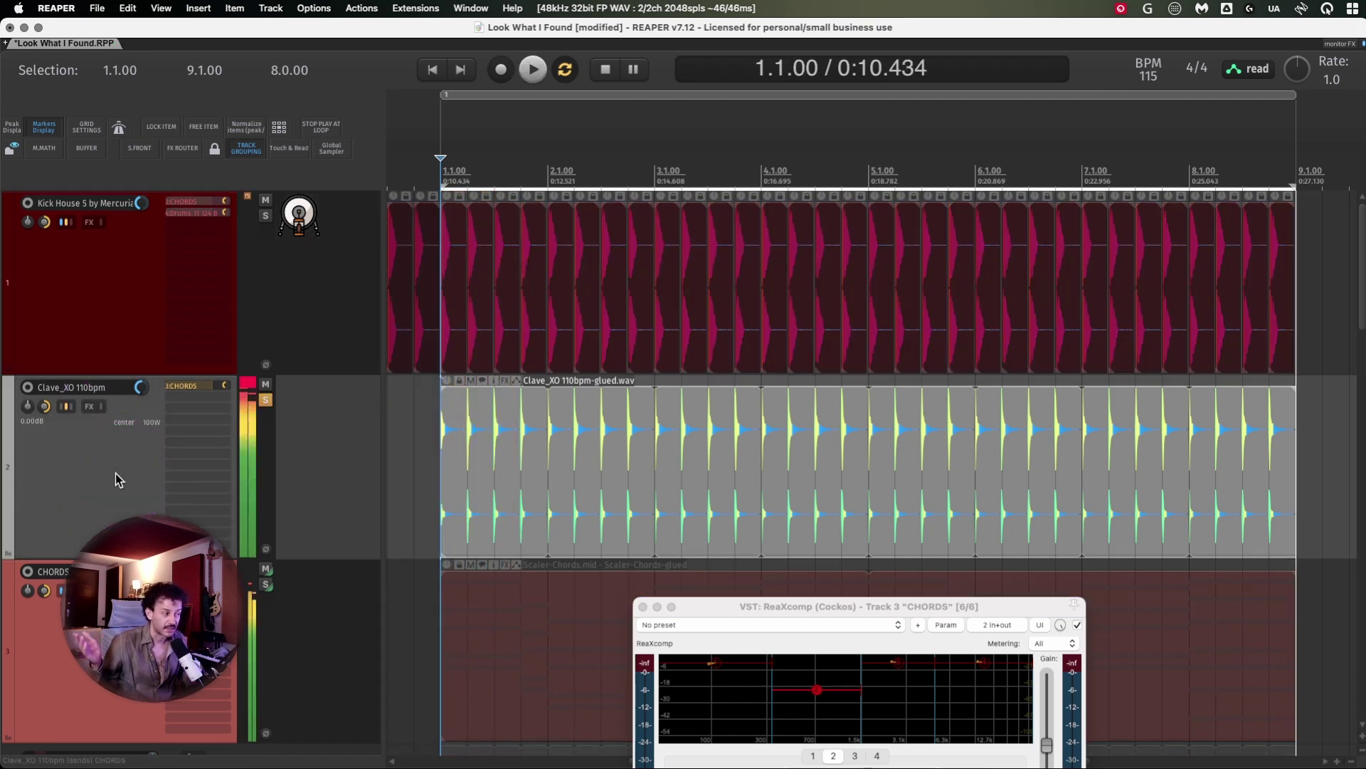
left_click(117, 473)
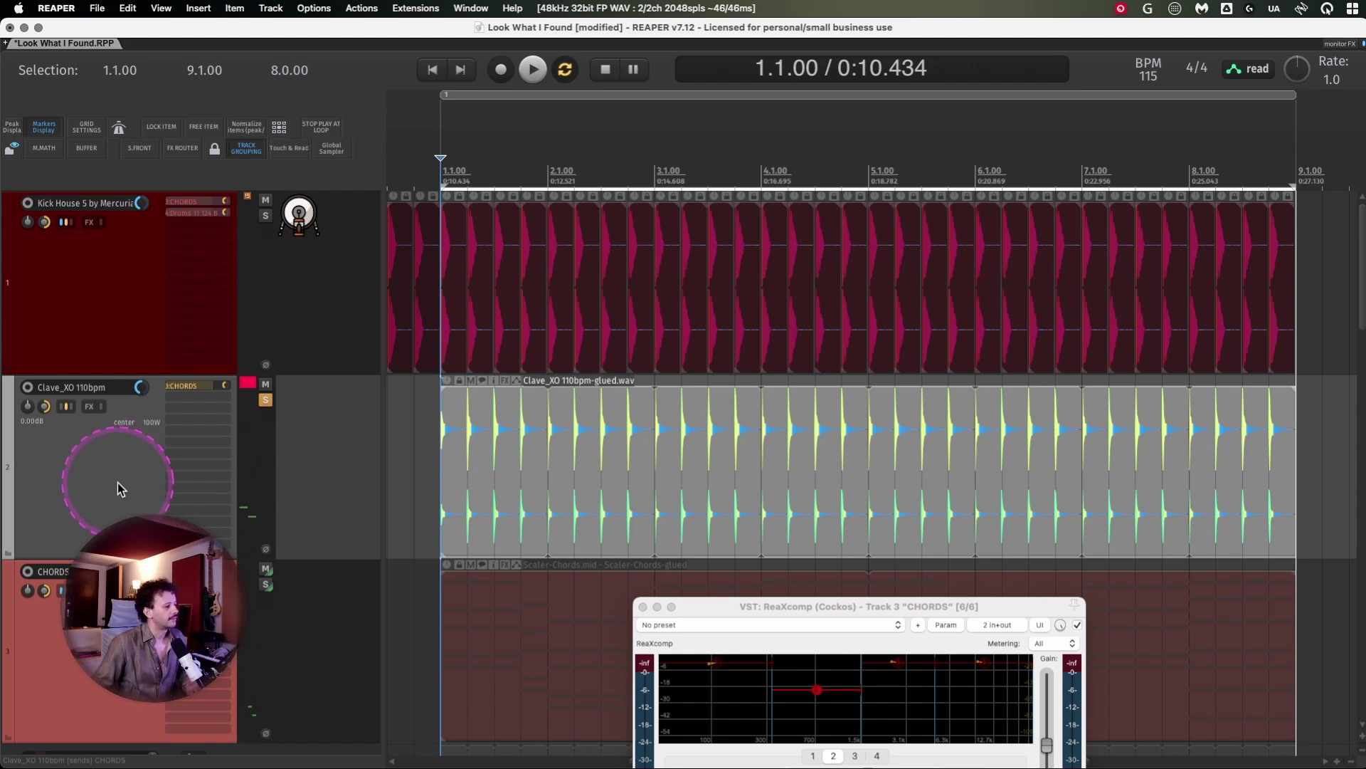
key("space")
key("space")
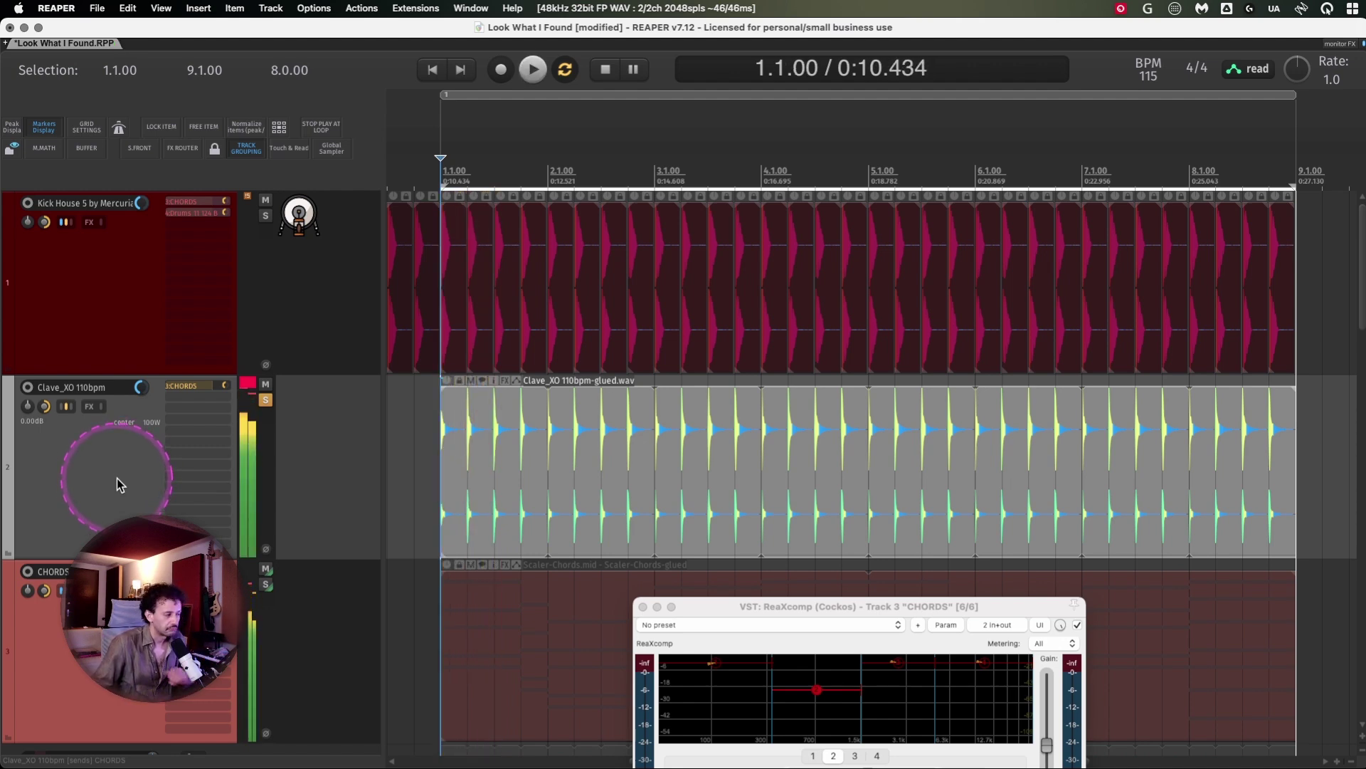
left_click(258, 399)
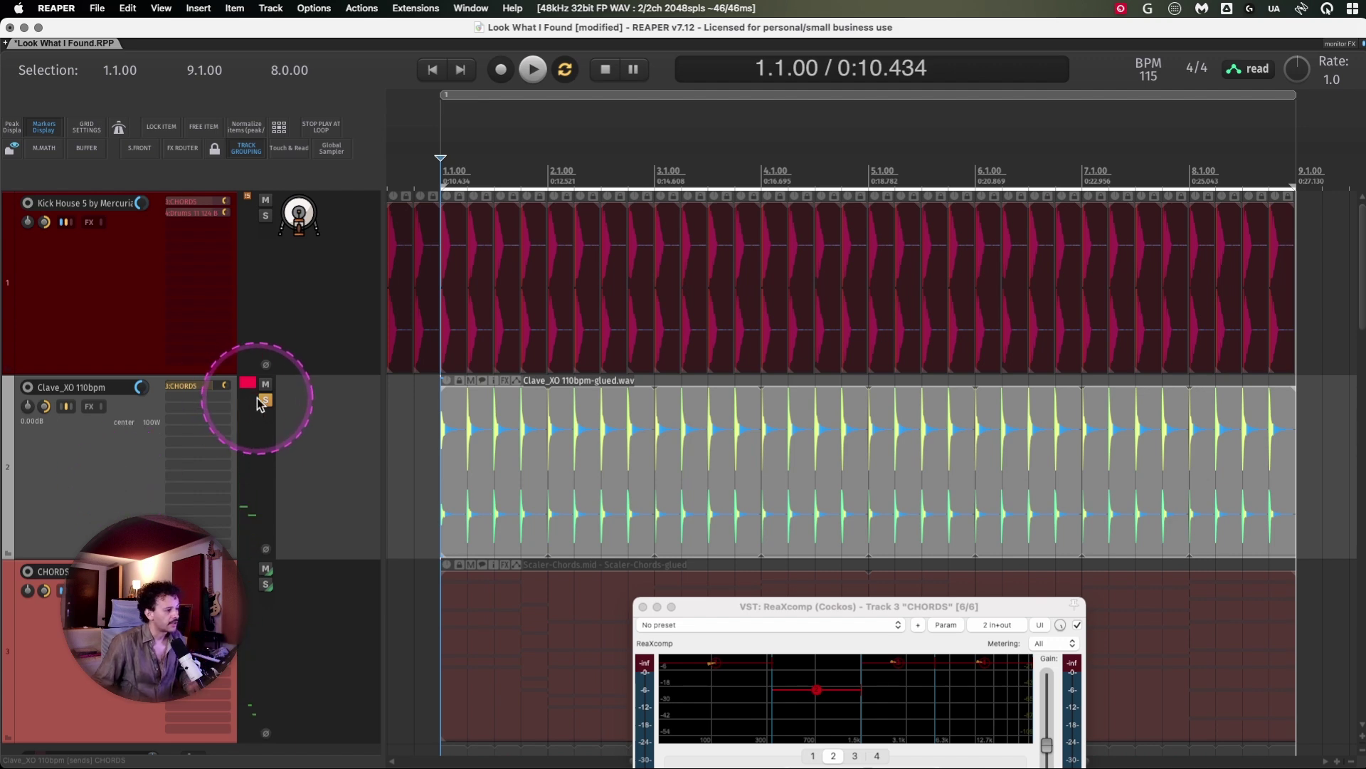
left_click(264, 402)
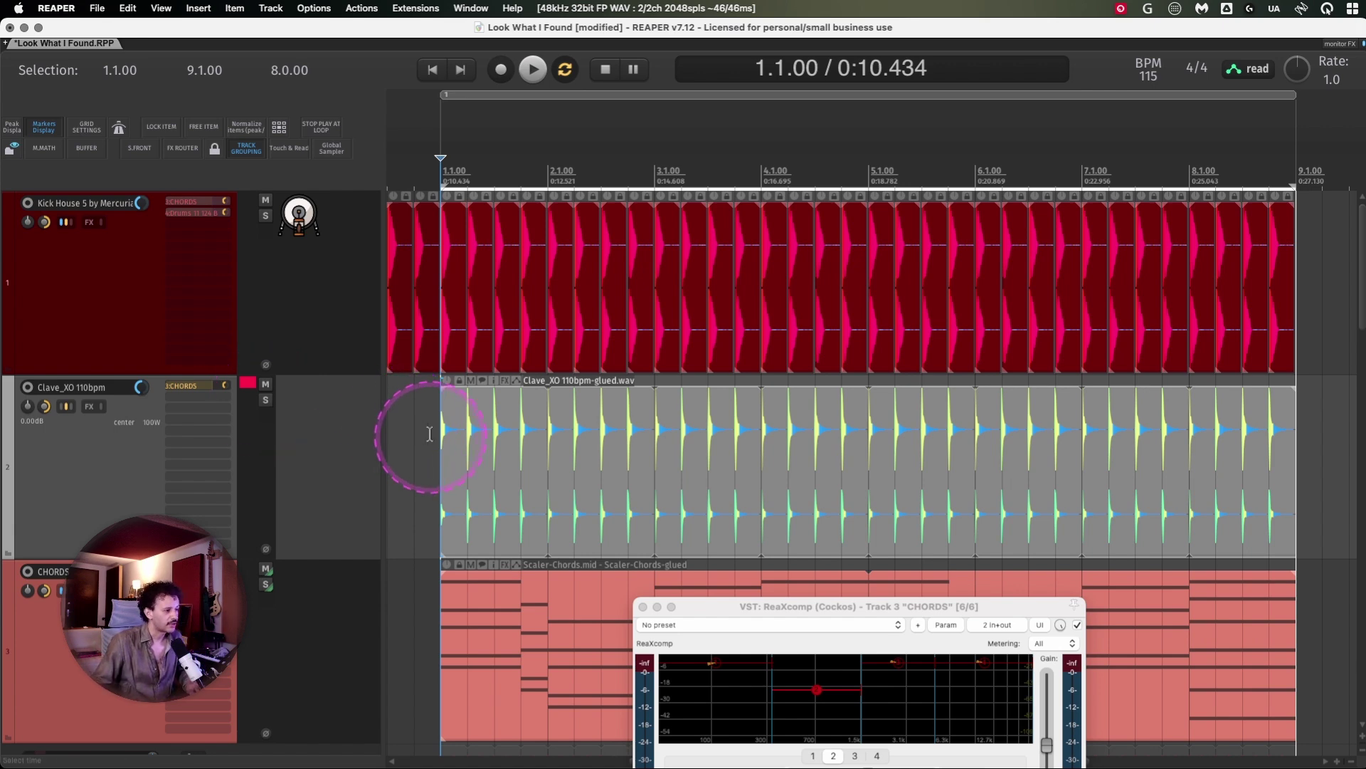
Step: Split the Clave_XO 110bpm item just after its first hit and cut away that hit's tail
scroll(429, 433, "up", 8)
scroll(545, 429, "up", 2)
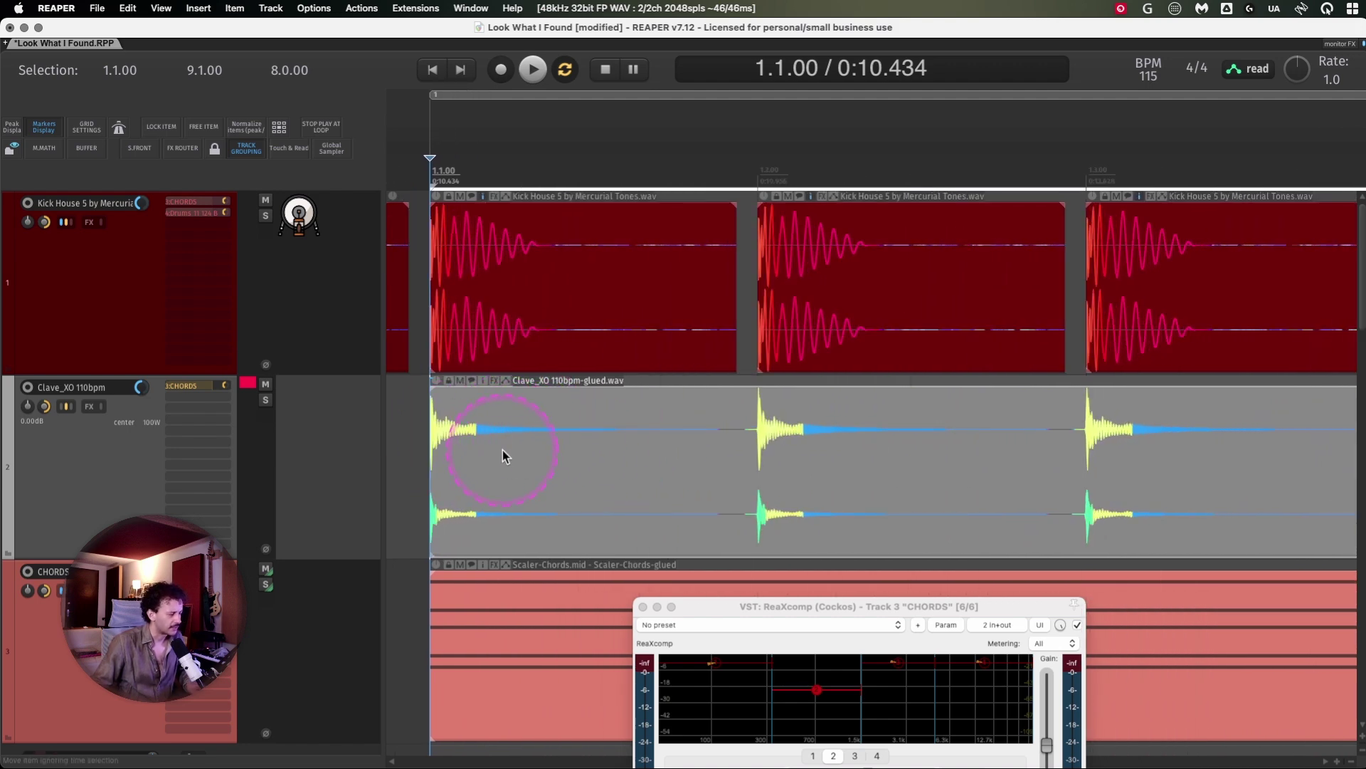
key("s")
left_click_drag(478, 448, 605, 464)
key("z")
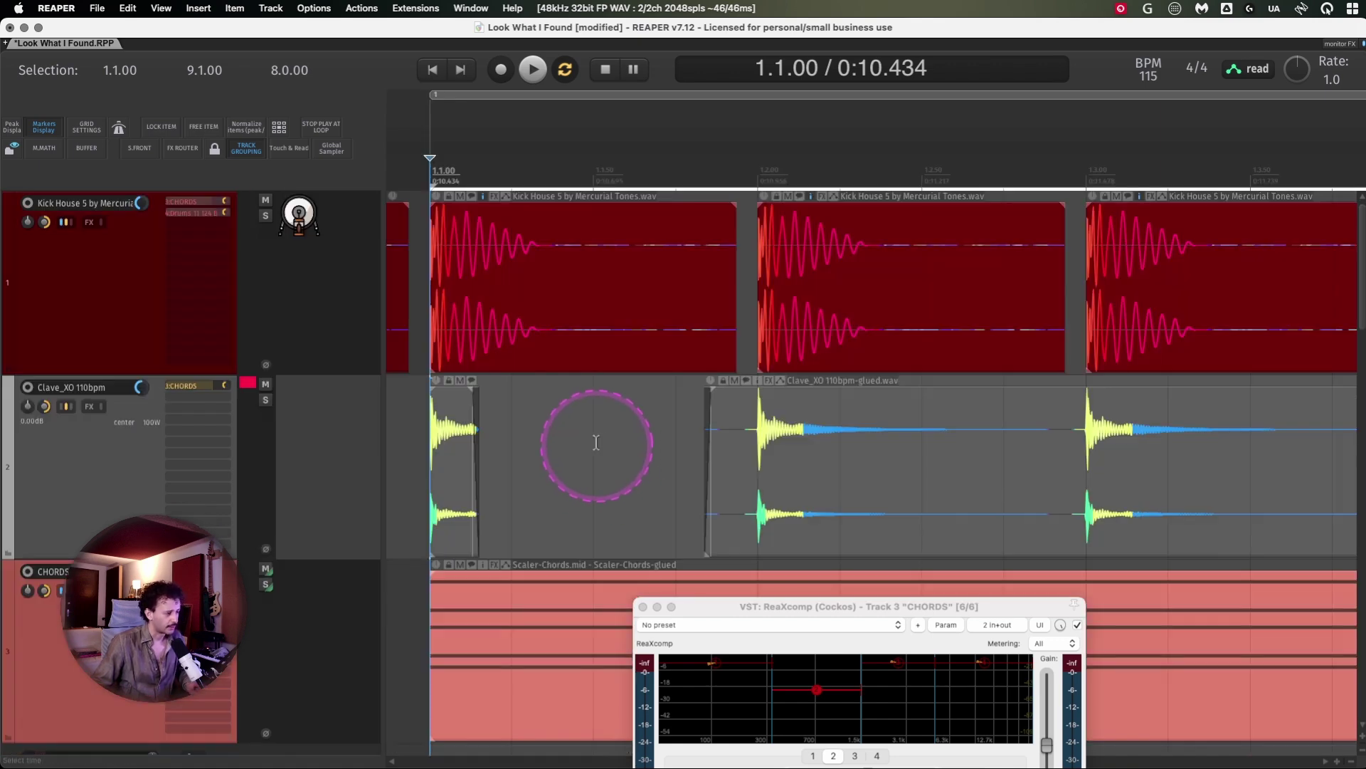
Step: Glue the four shortened clave hits into a one-bar item and loop that item out to bar 9
scroll(461, 431, "up", 2)
scroll(459, 431, "left", 1)
scroll(459, 432, "left", 1)
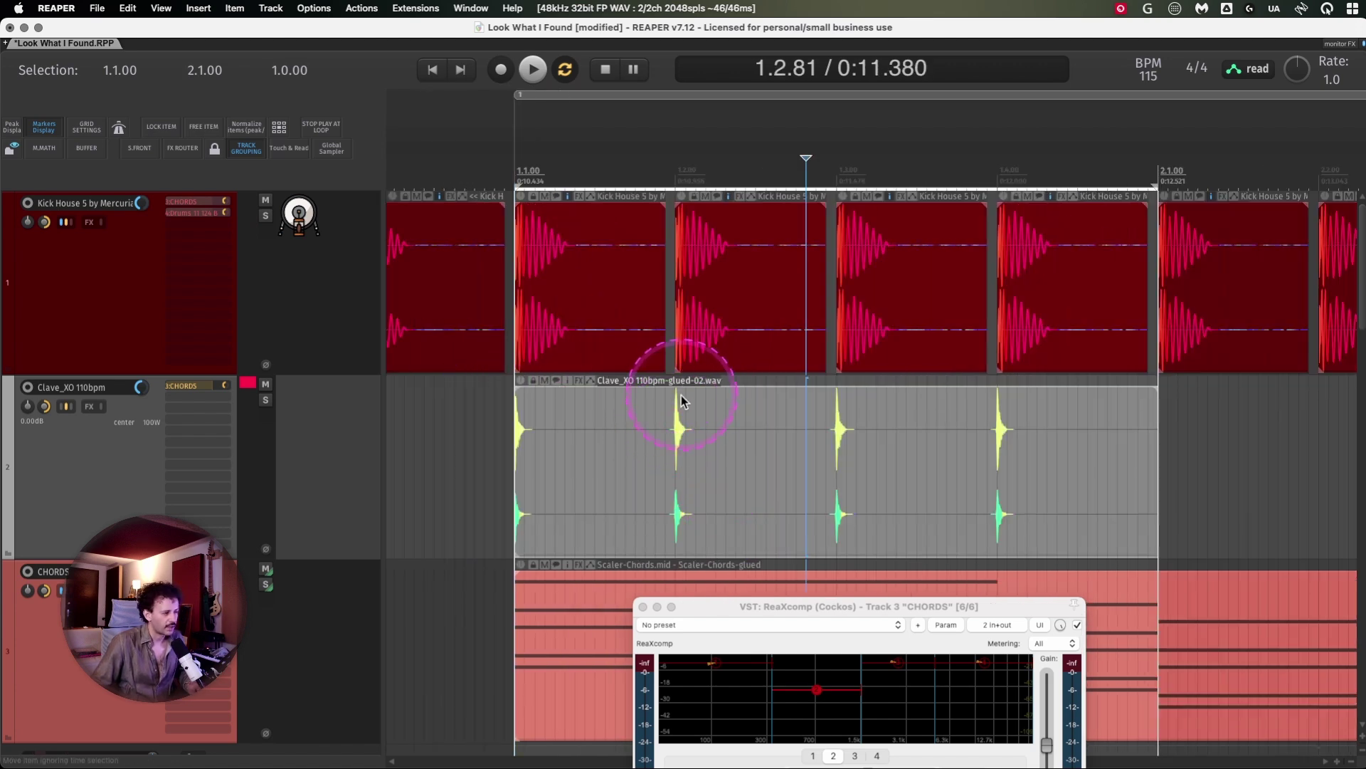
left_click(698, 447)
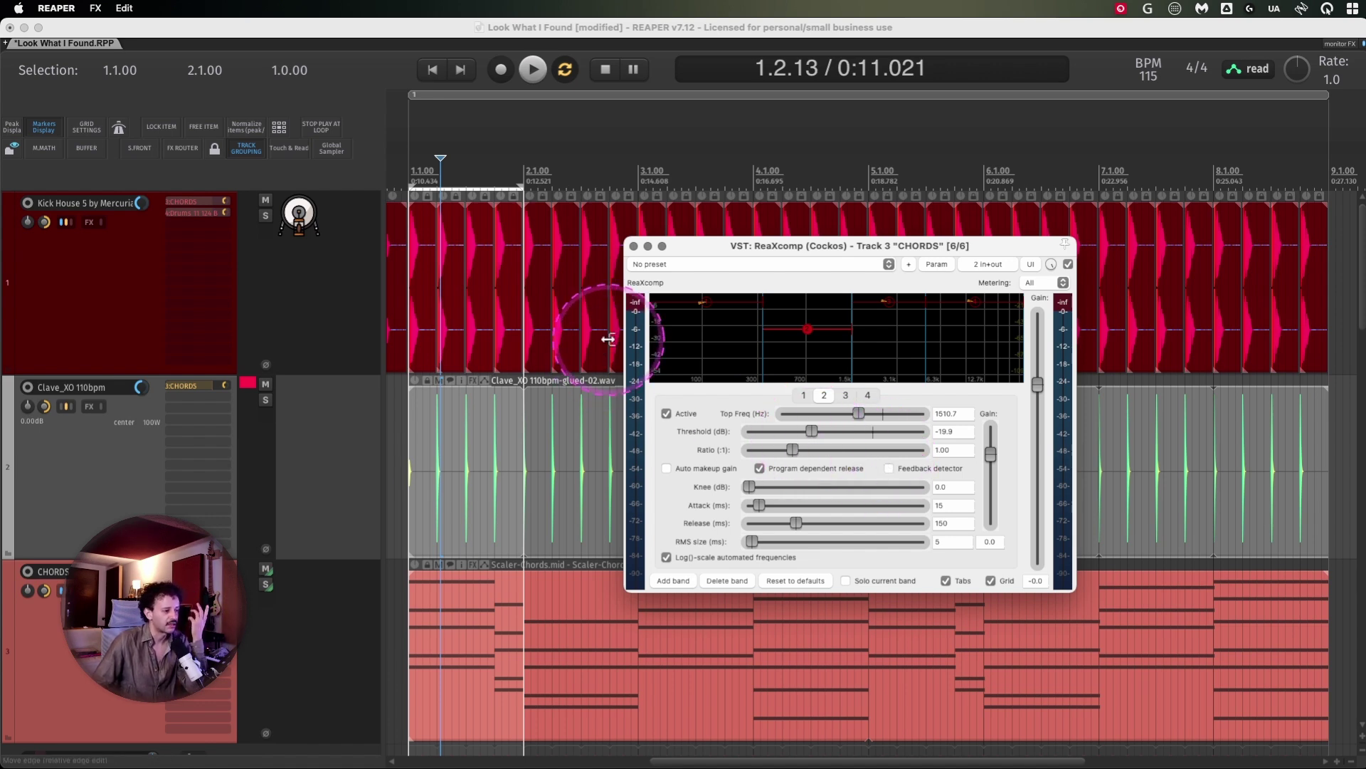
Step: Close ReaXcomp, add the ReEQ - Parametric Graphic Equalizer to the CHORDS track and place its window over the arrangement
left_click(633, 245)
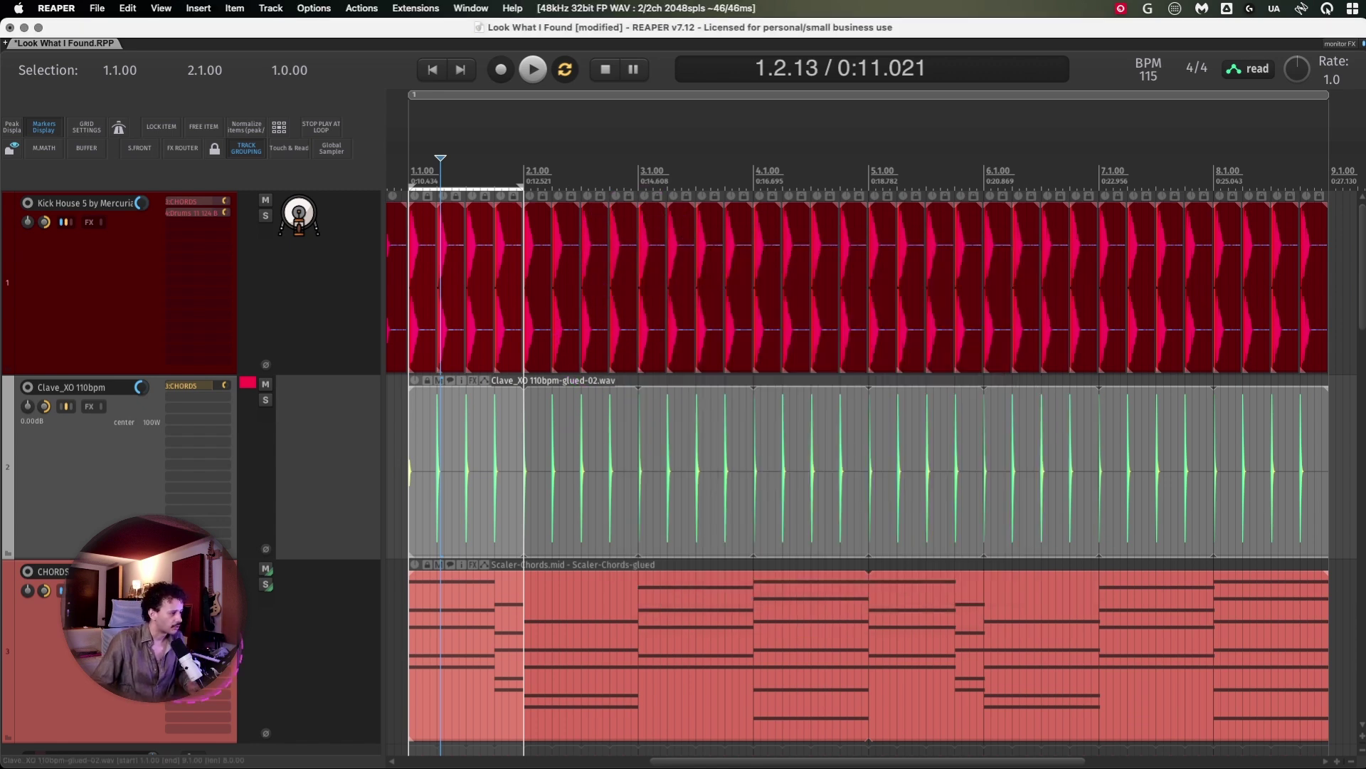
left_click(197, 606)
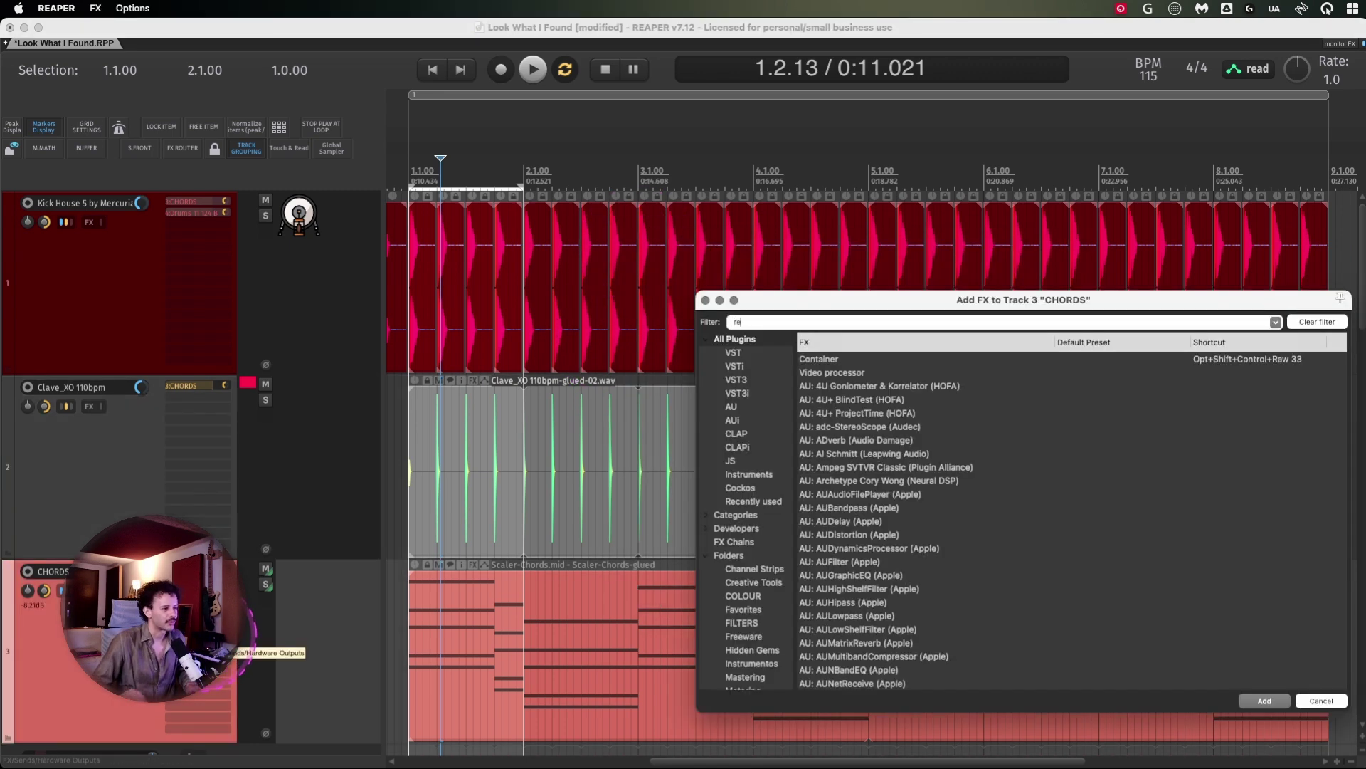
type("a")
type("eq")
key("Down")
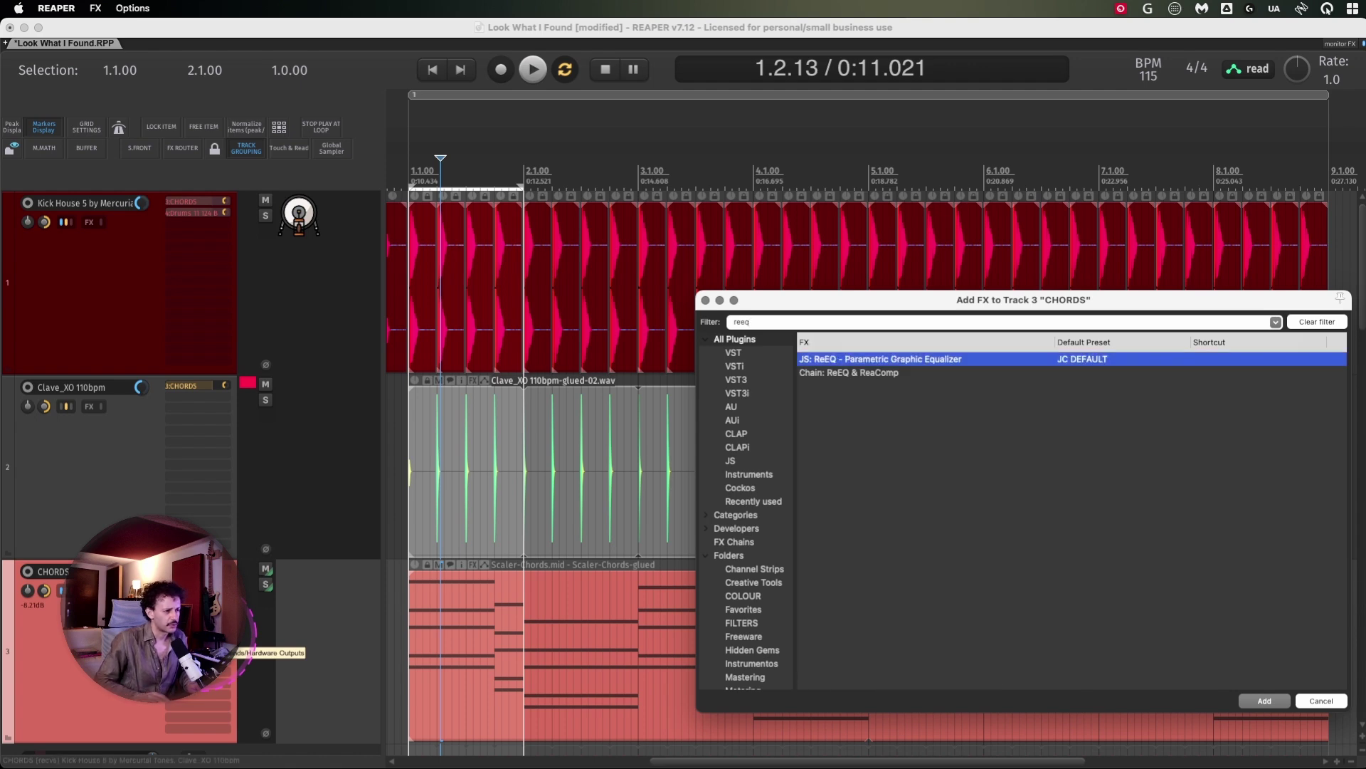
key("Return")
left_click_drag(1352, 29, 770, 205)
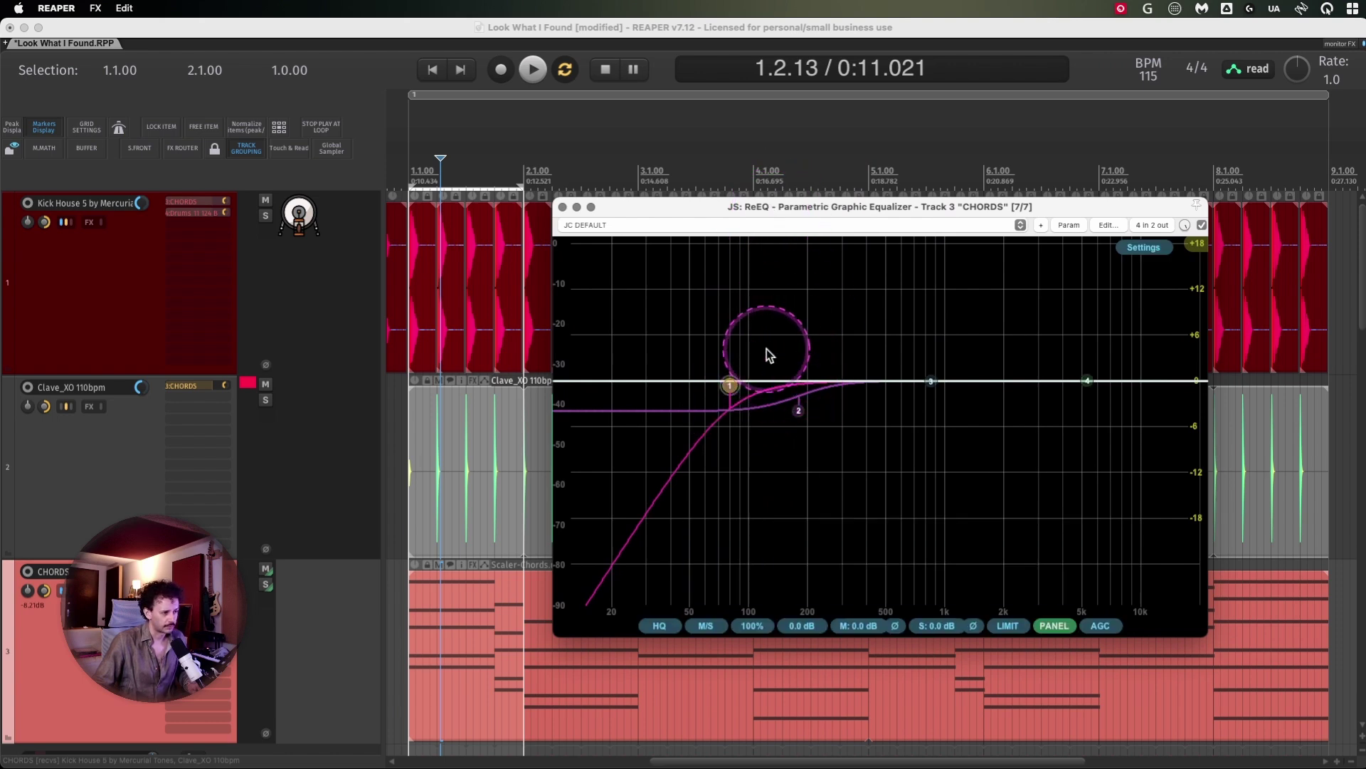
Step: Delete the preset's bands in ReEQ and add one peak band at 168 Hz with a gain of -6.99 dB
left_click(1056, 534)
double_click(867, 381)
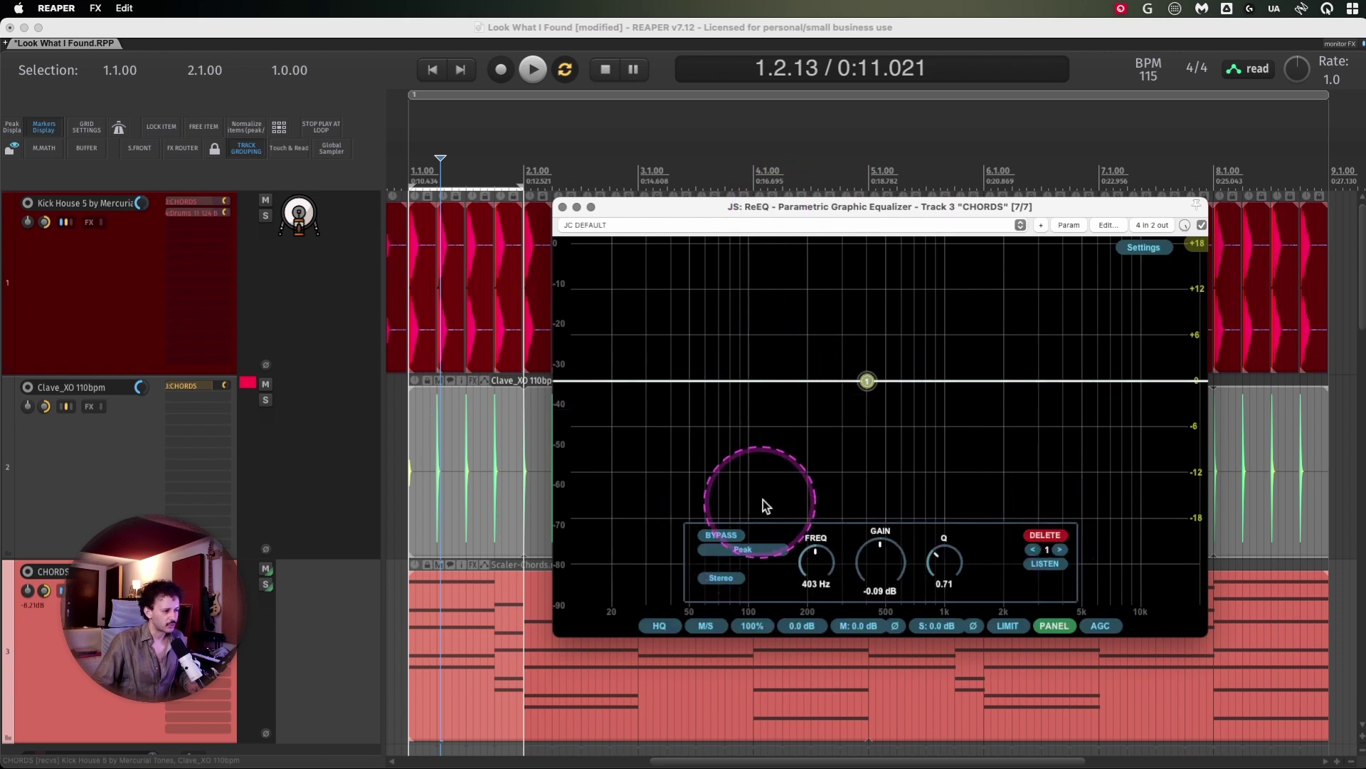
left_click_drag(866, 383, 792, 392)
mouse_move(885, 566)
left_mouse_down()
mouse_move(888, 548)
mouse_move(891, 590)
mouse_move(890, 559)
mouse_move(890, 580)
left_mouse_up()
Step: Enable parameter modulation on ReEQ's Filter1 Gain with an audio control signal from track audio channel 3+4
left_click(1070, 226)
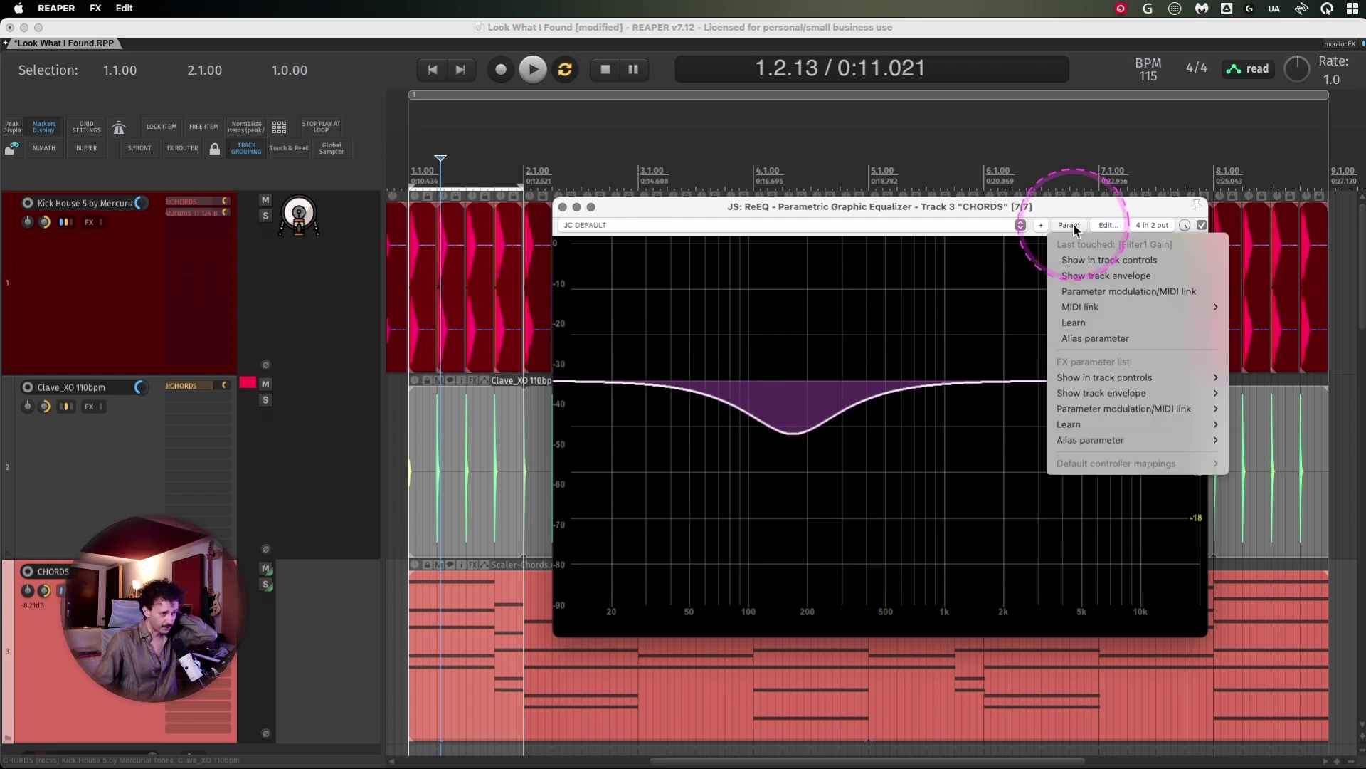
left_click(1096, 291)
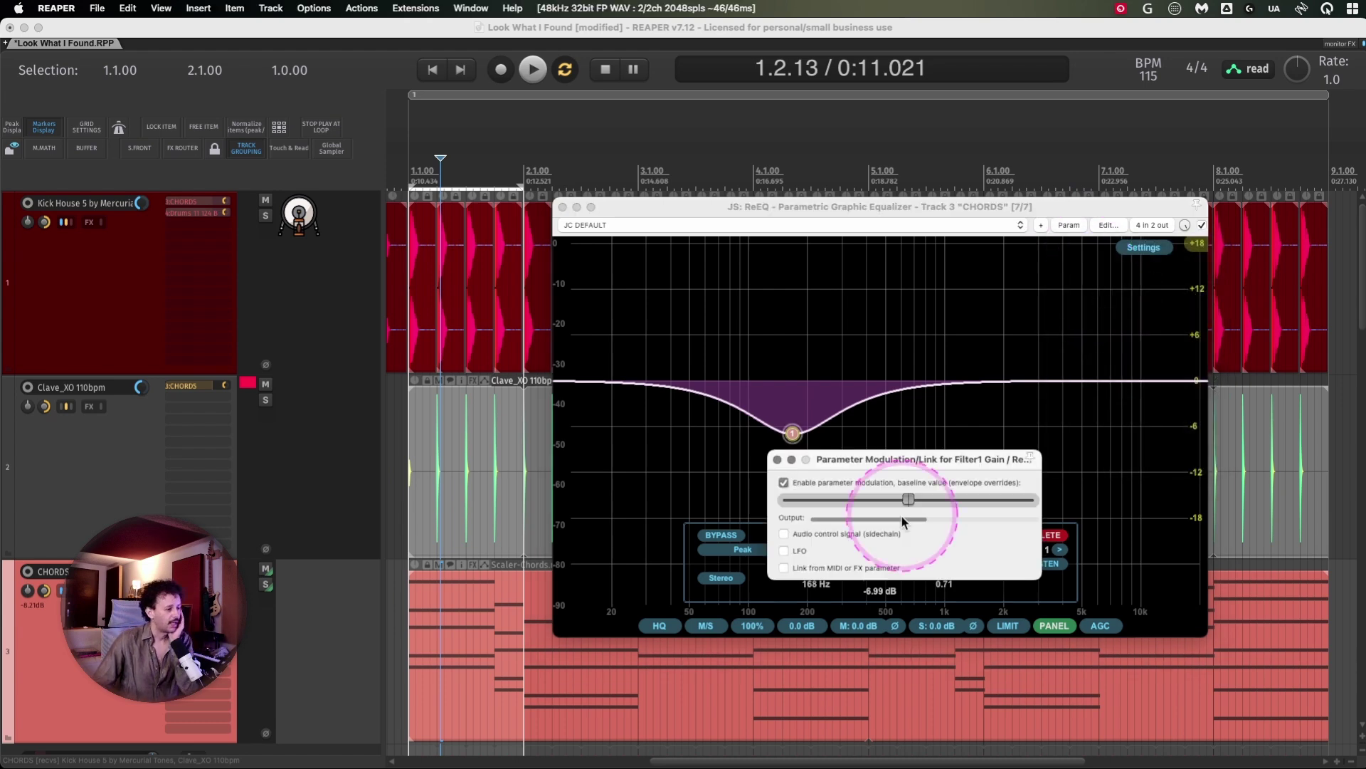
left_click(805, 537)
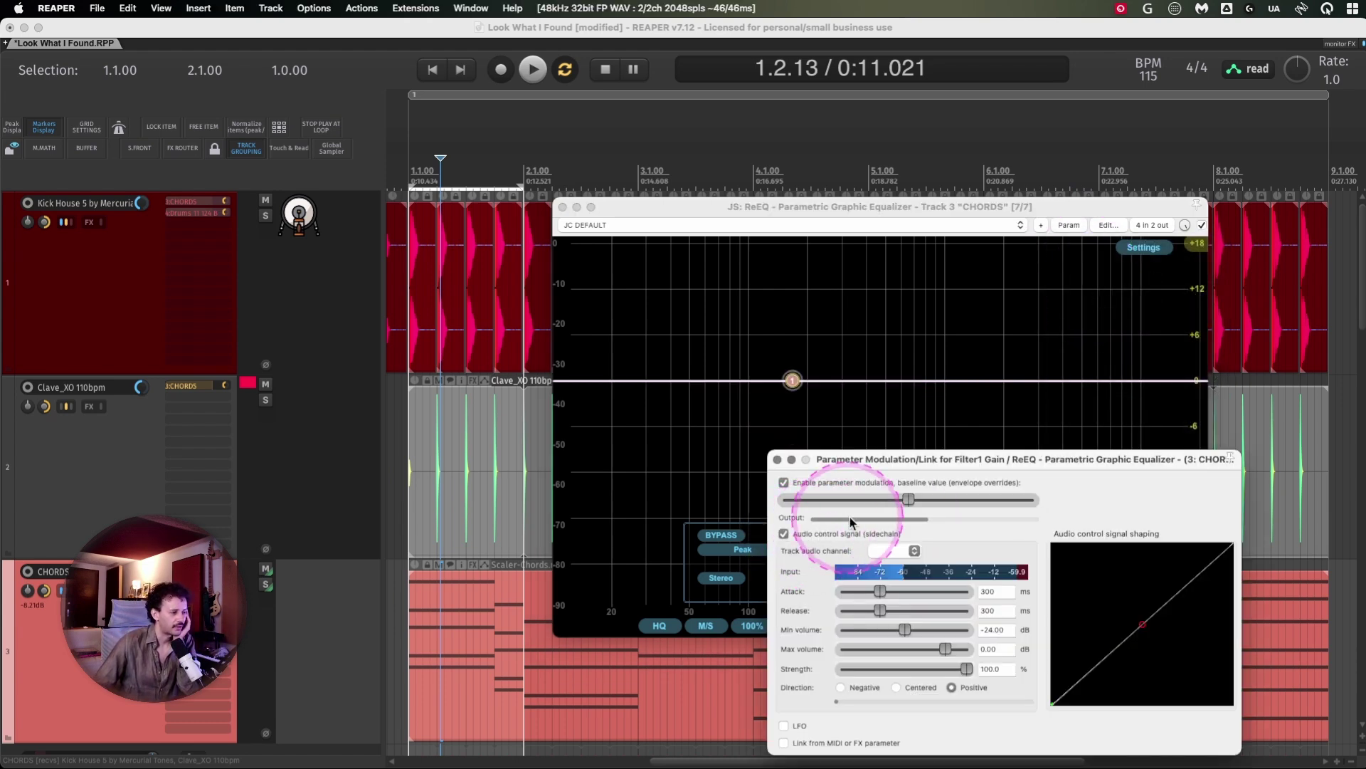
left_click_drag(915, 464, 879, 358)
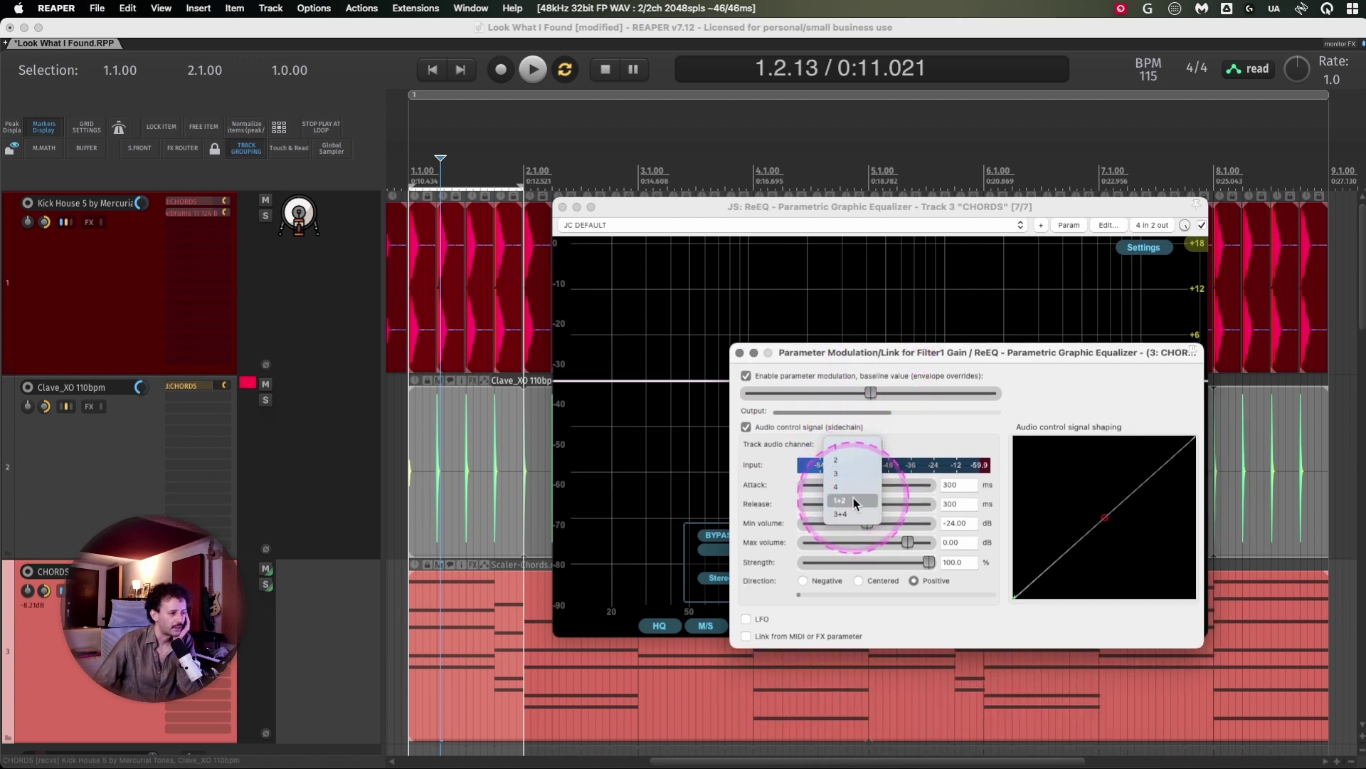
left_click(857, 513)
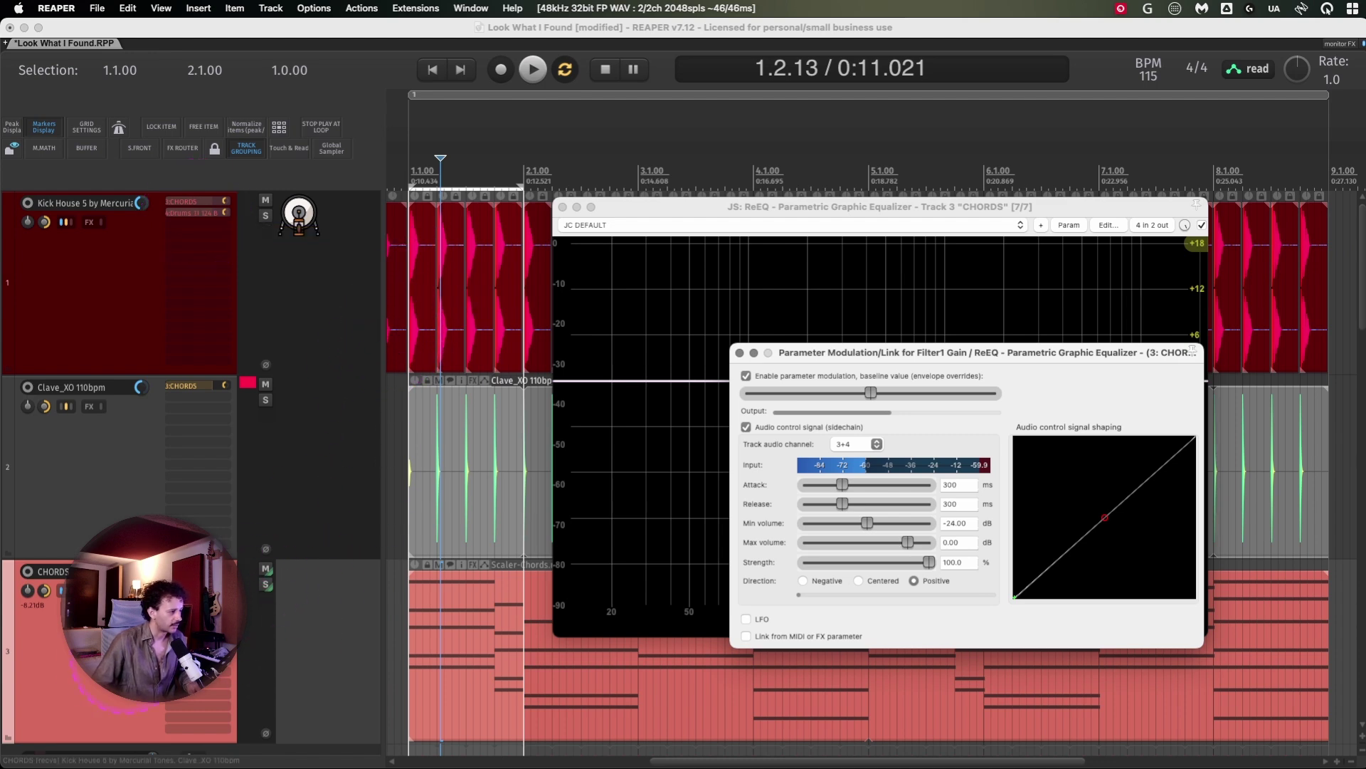
Step: Switch the Clave_XO 110bpm send to CHORDS to Pre-Fader (Post-FX)
left_click(193, 387)
left_click(362, 339)
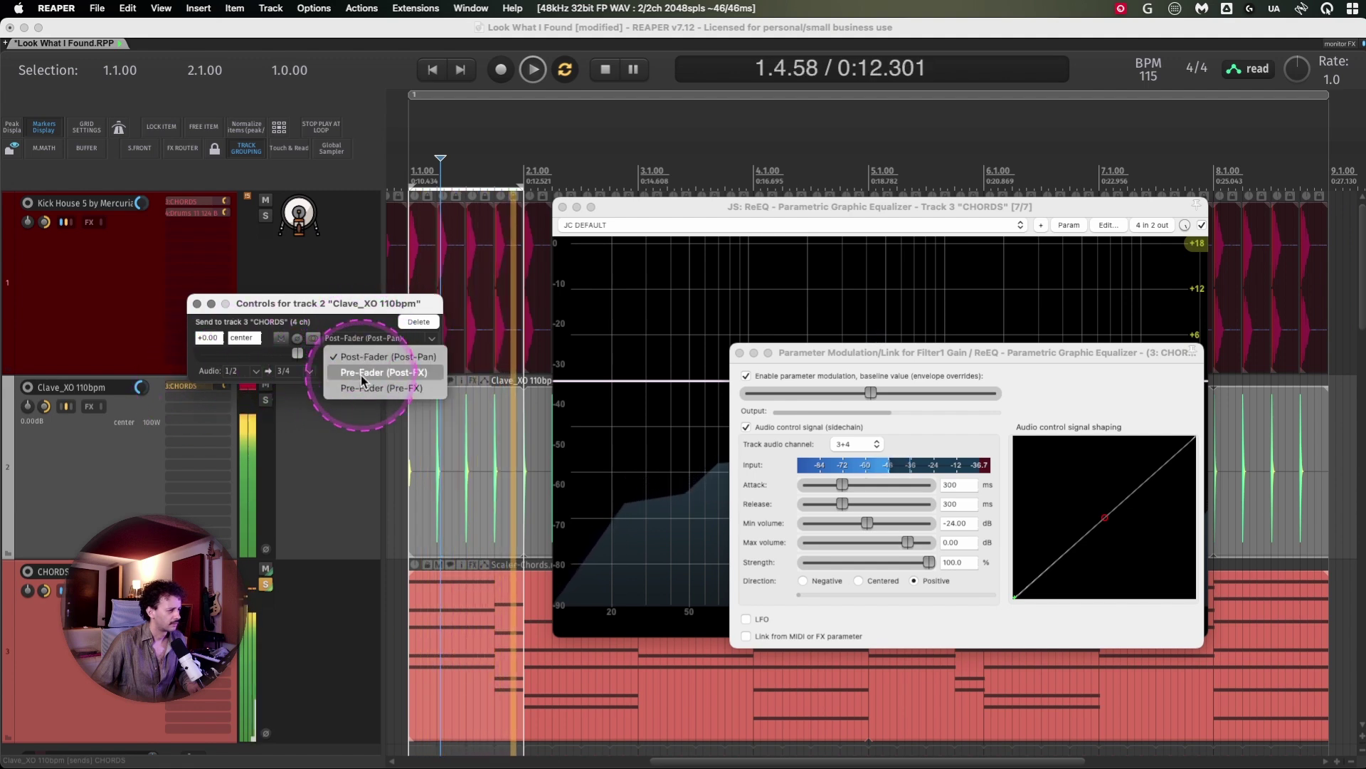
left_click(362, 373)
Step: Select the full eight-bar loop from bar 1 to bar 9 and audition the clave-modulated CHORDS
double_click(647, 157)
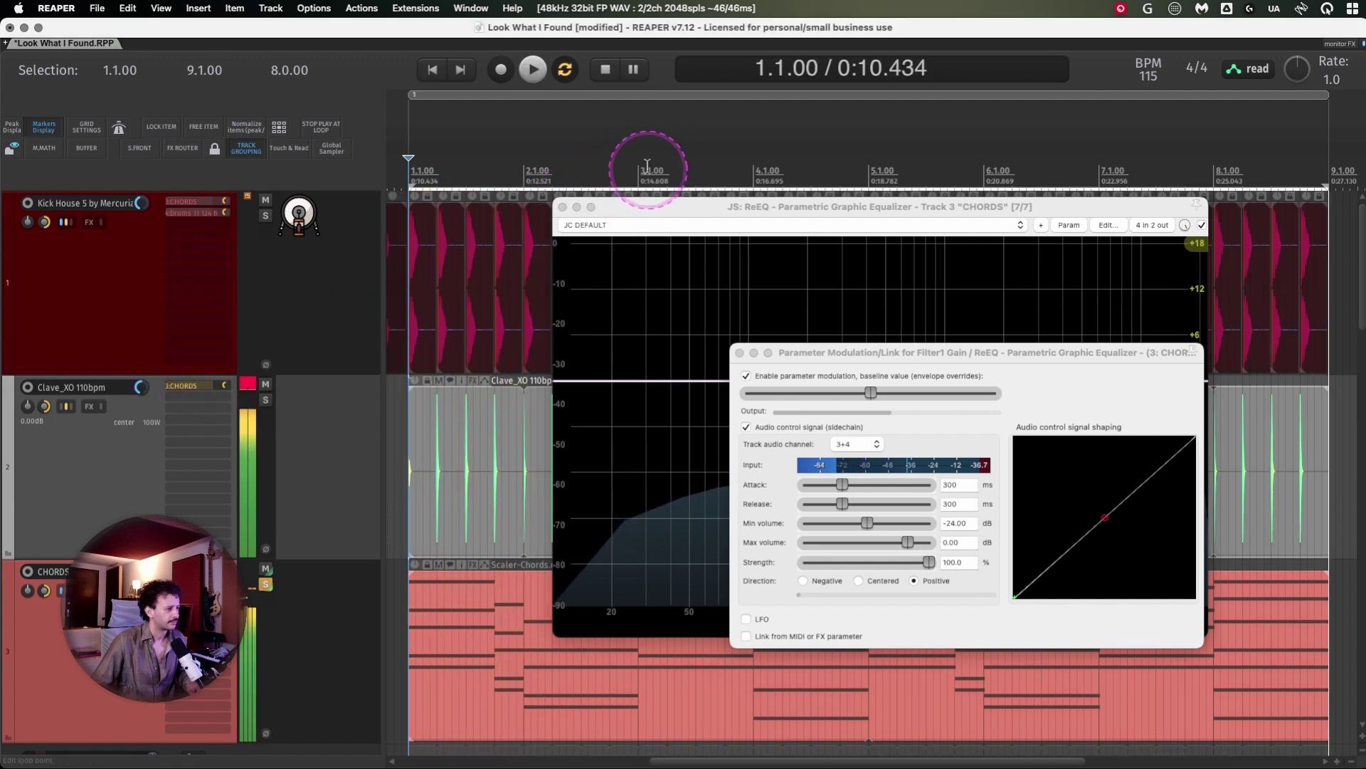
left_click(119, 424)
key("space")
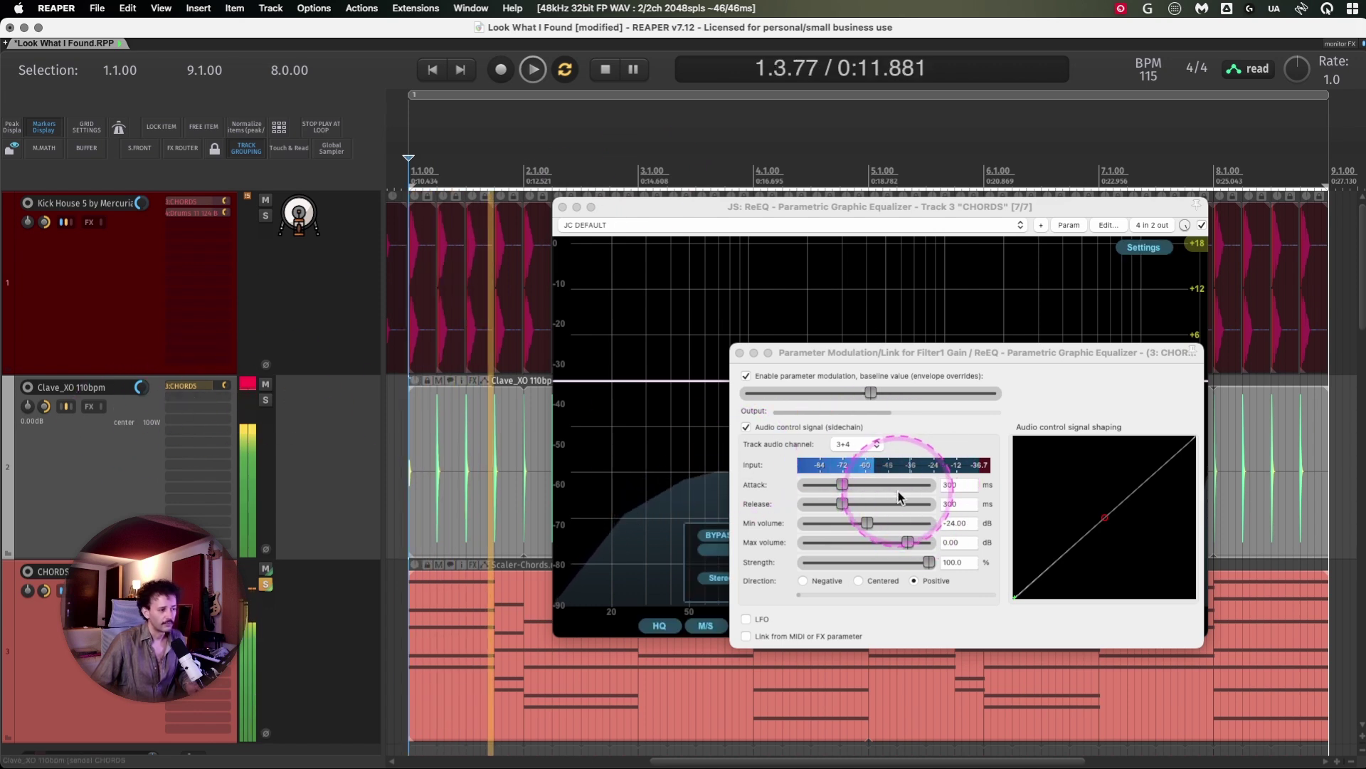
key("space")
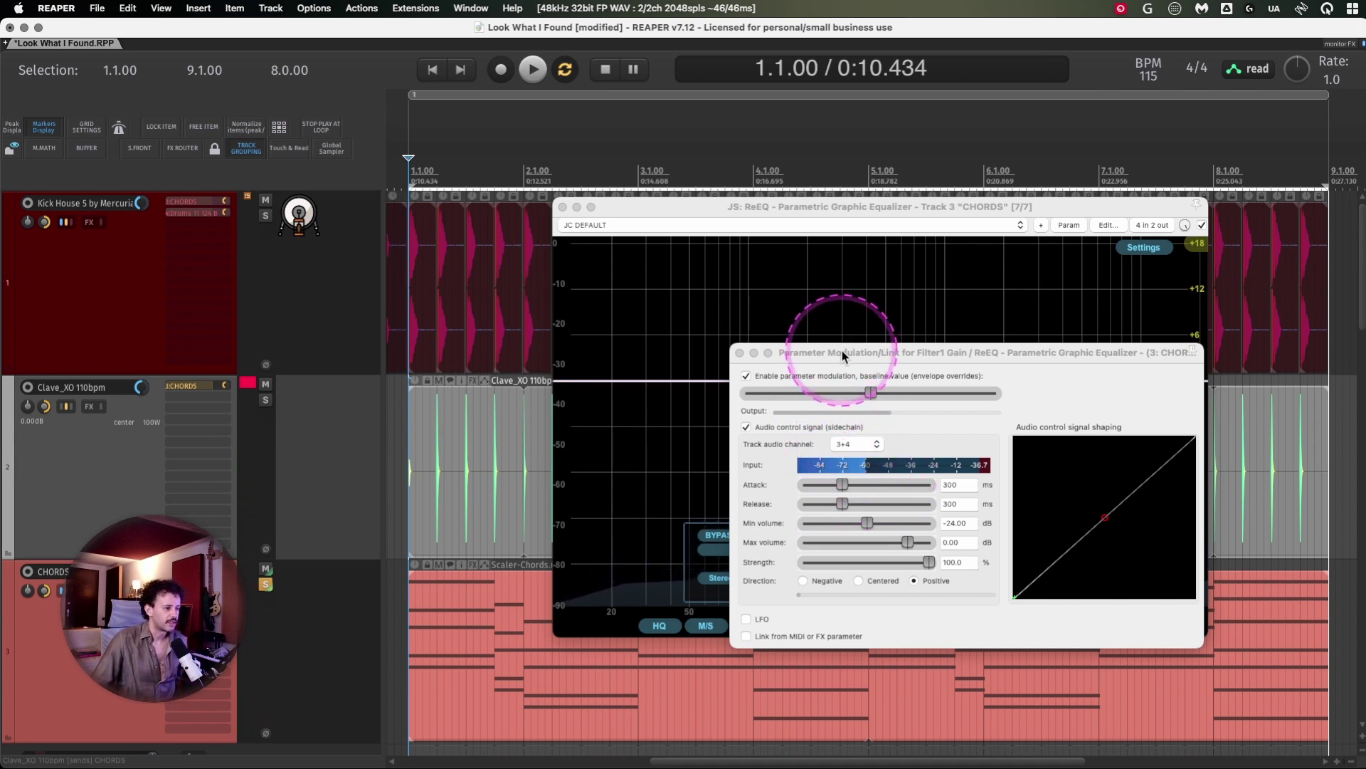
Step: Arrange the ReEQ window above the Parameter Modulation window so the EQ curve and modulation settings are both uncovered
left_click_drag(842, 352, 823, 322)
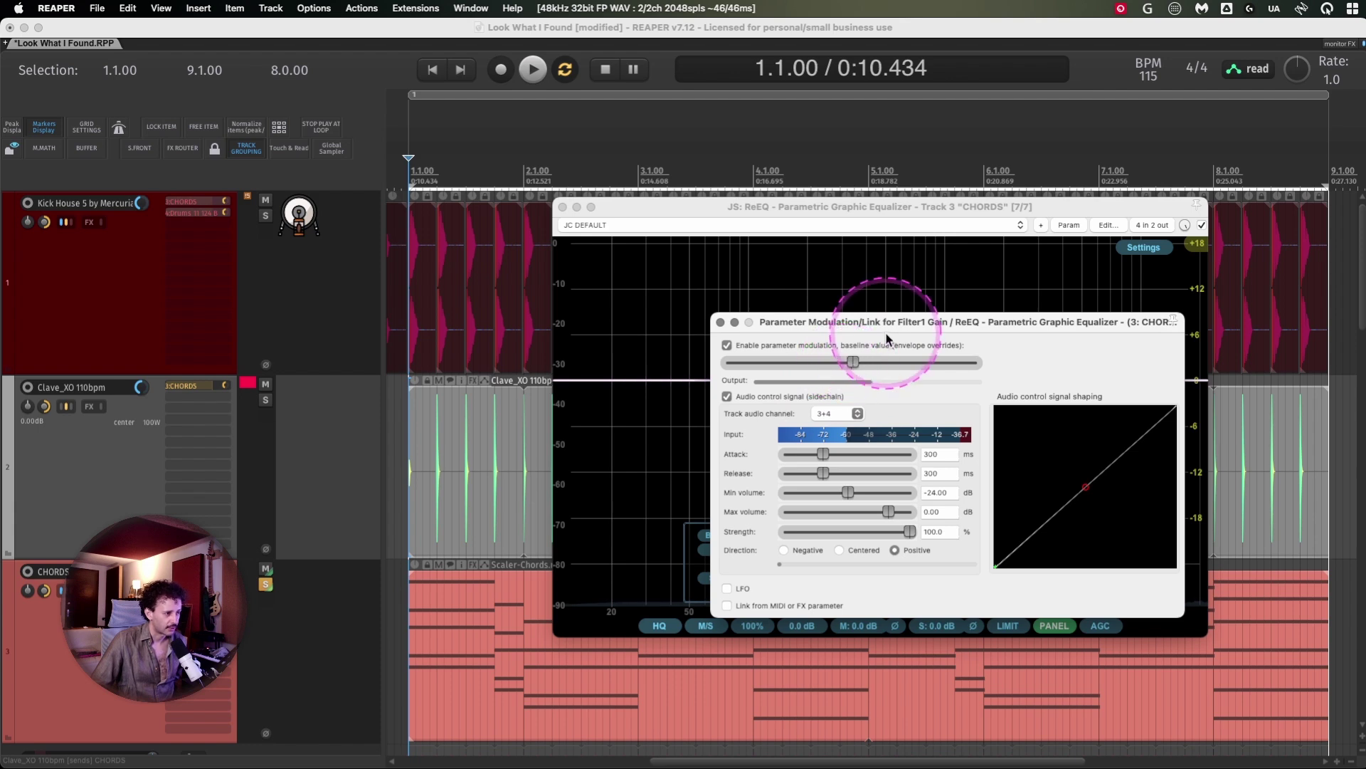
left_click_drag(885, 331, 883, 355)
left_click_drag(890, 207, 876, 74)
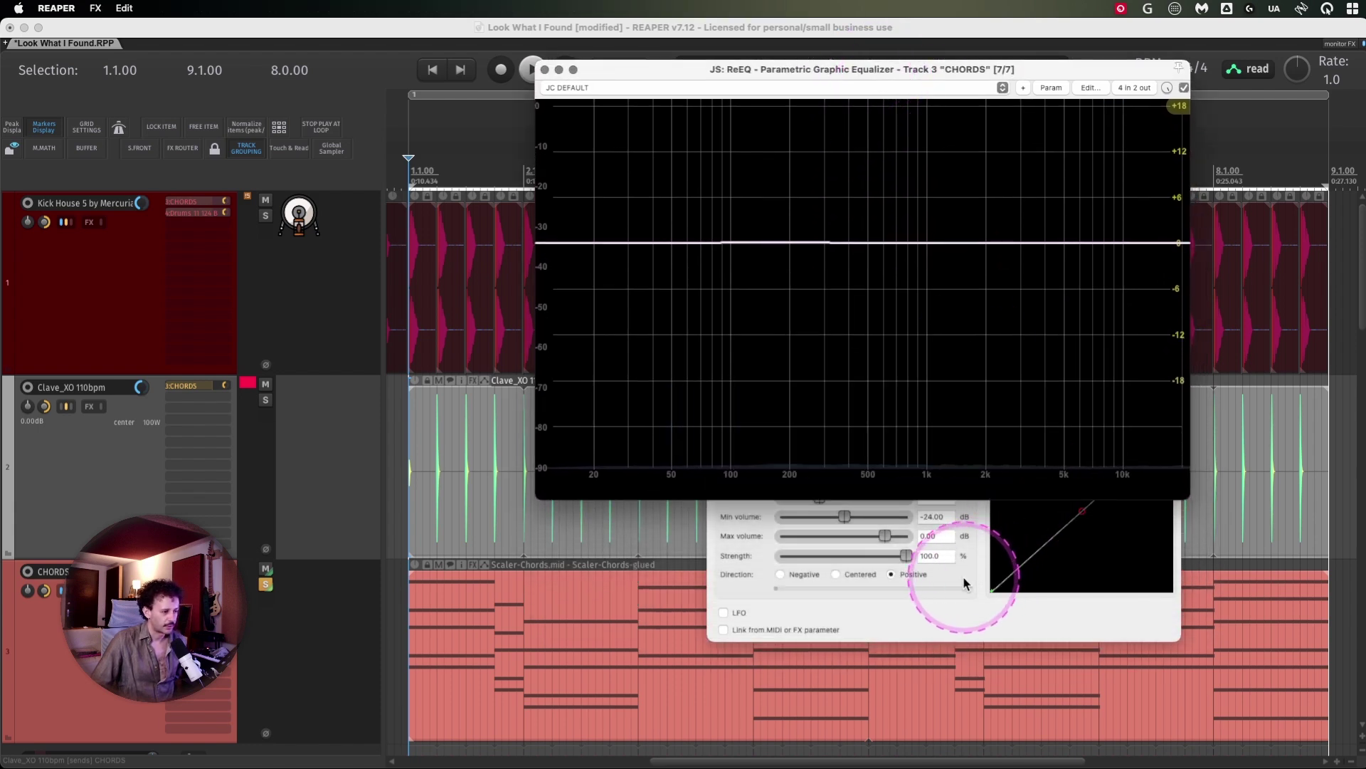
left_click_drag(974, 346, 994, 407)
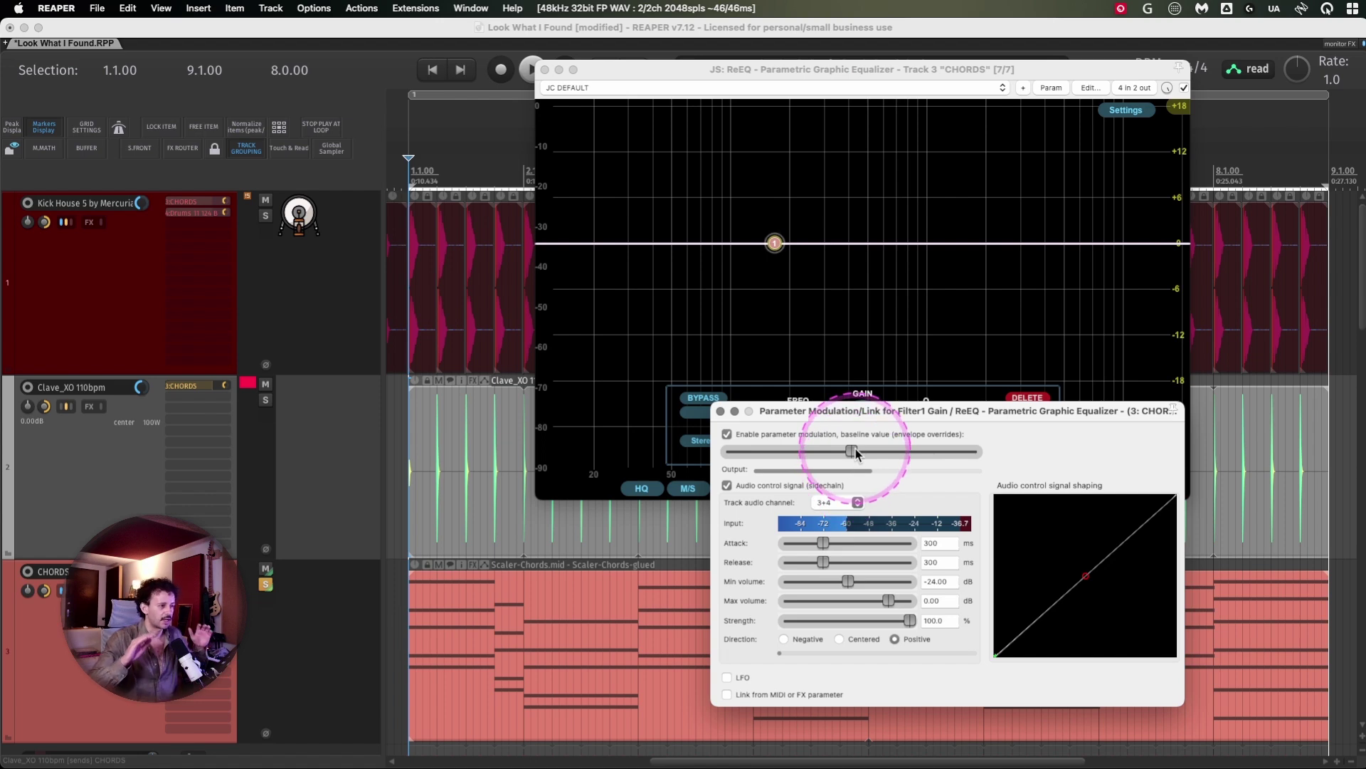
left_click_drag(858, 410, 852, 475)
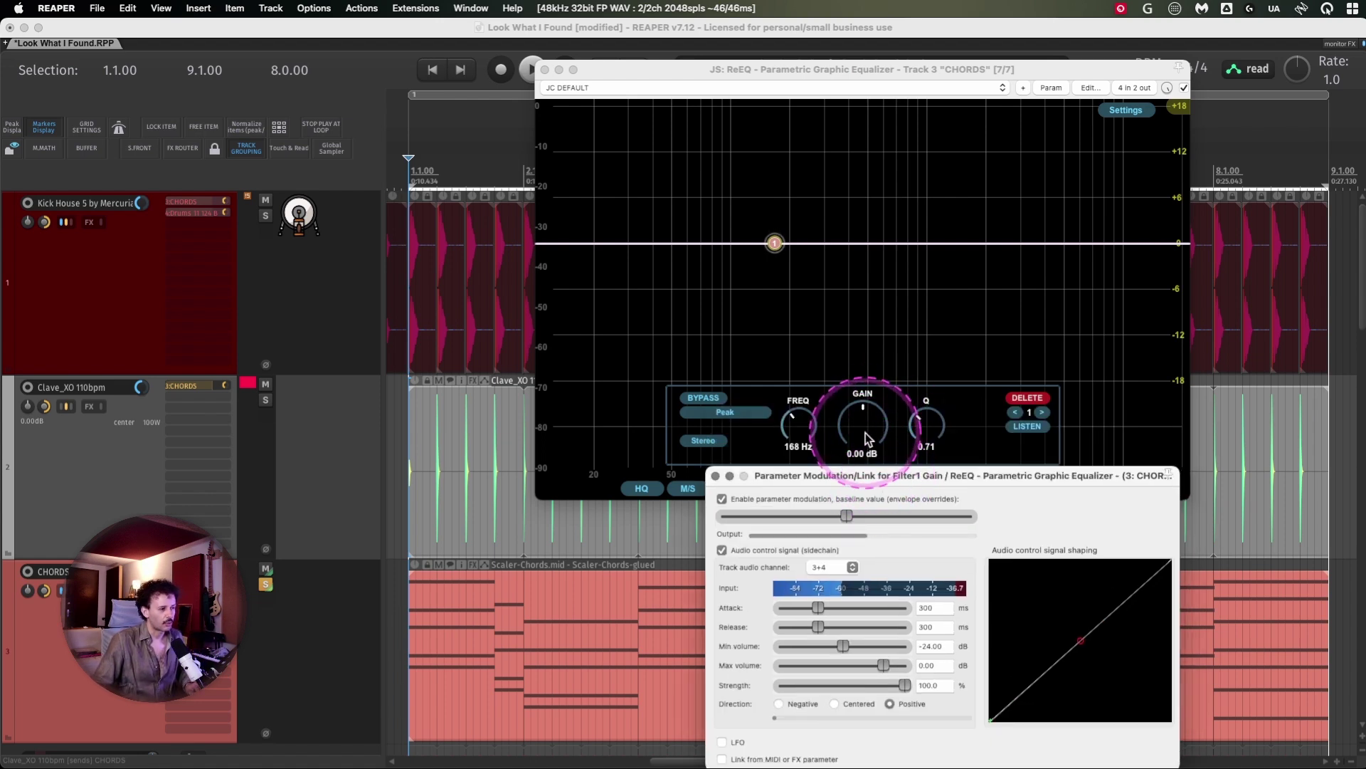
left_click_drag(941, 73, 955, 45)
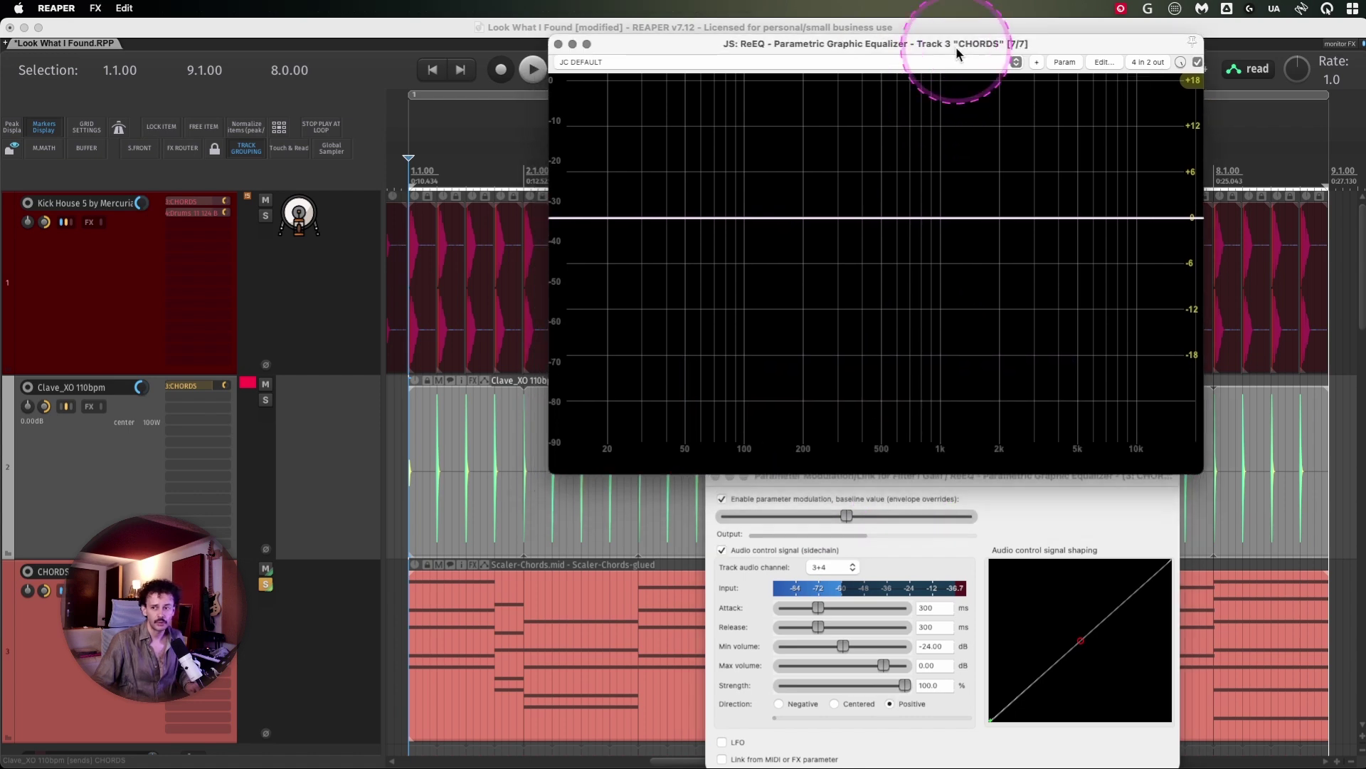
left_click(1046, 515)
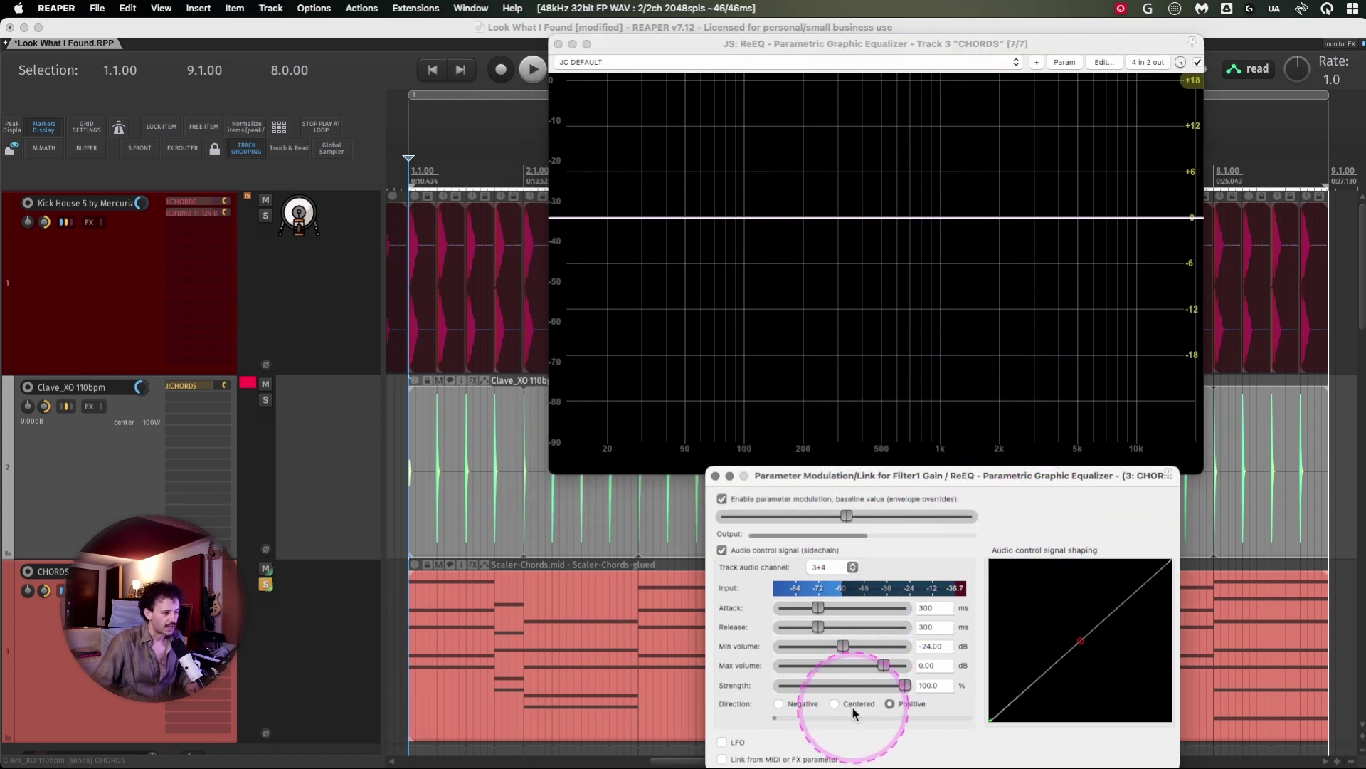
Step: Set the Filter1 Gain modulation to negative direction, min volume -60 dB, attack 0 ms and release 50 ms, auditioning the change
left_click(795, 704)
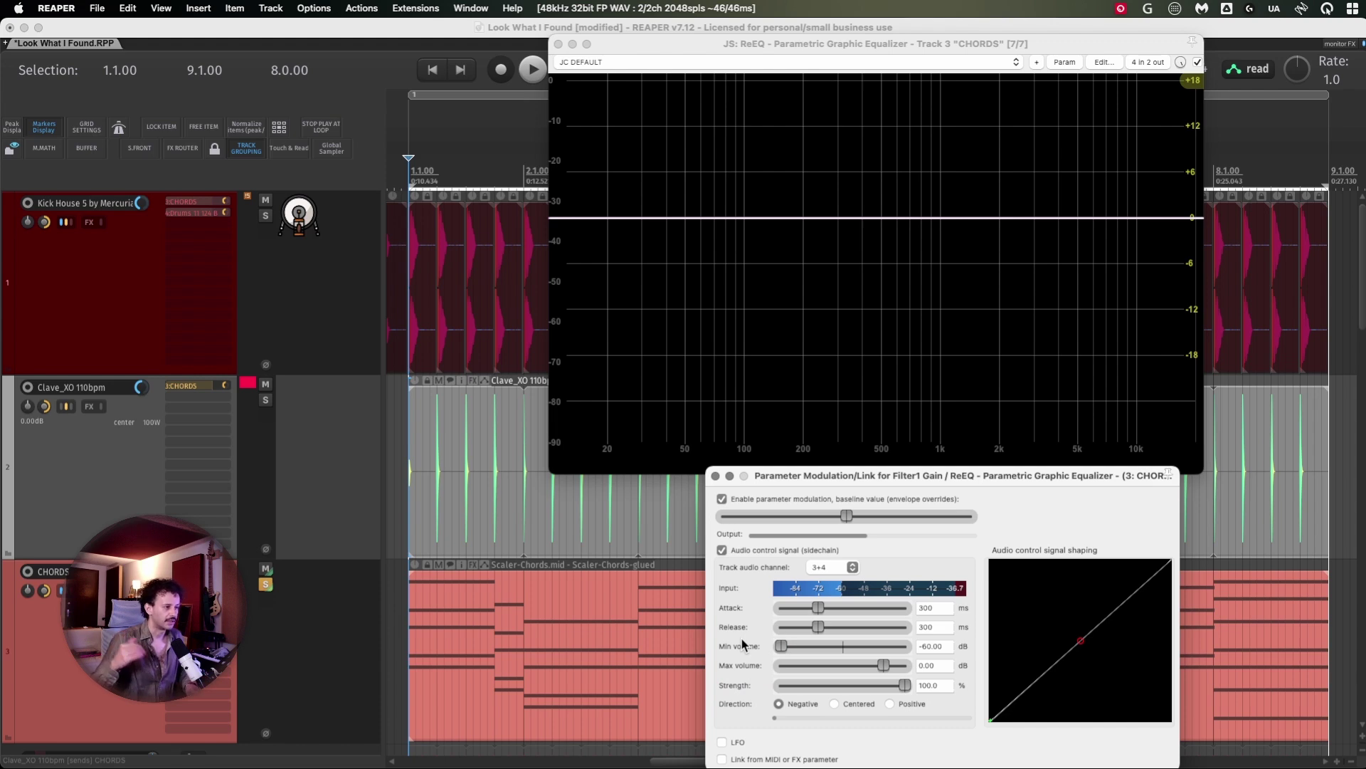
key("space")
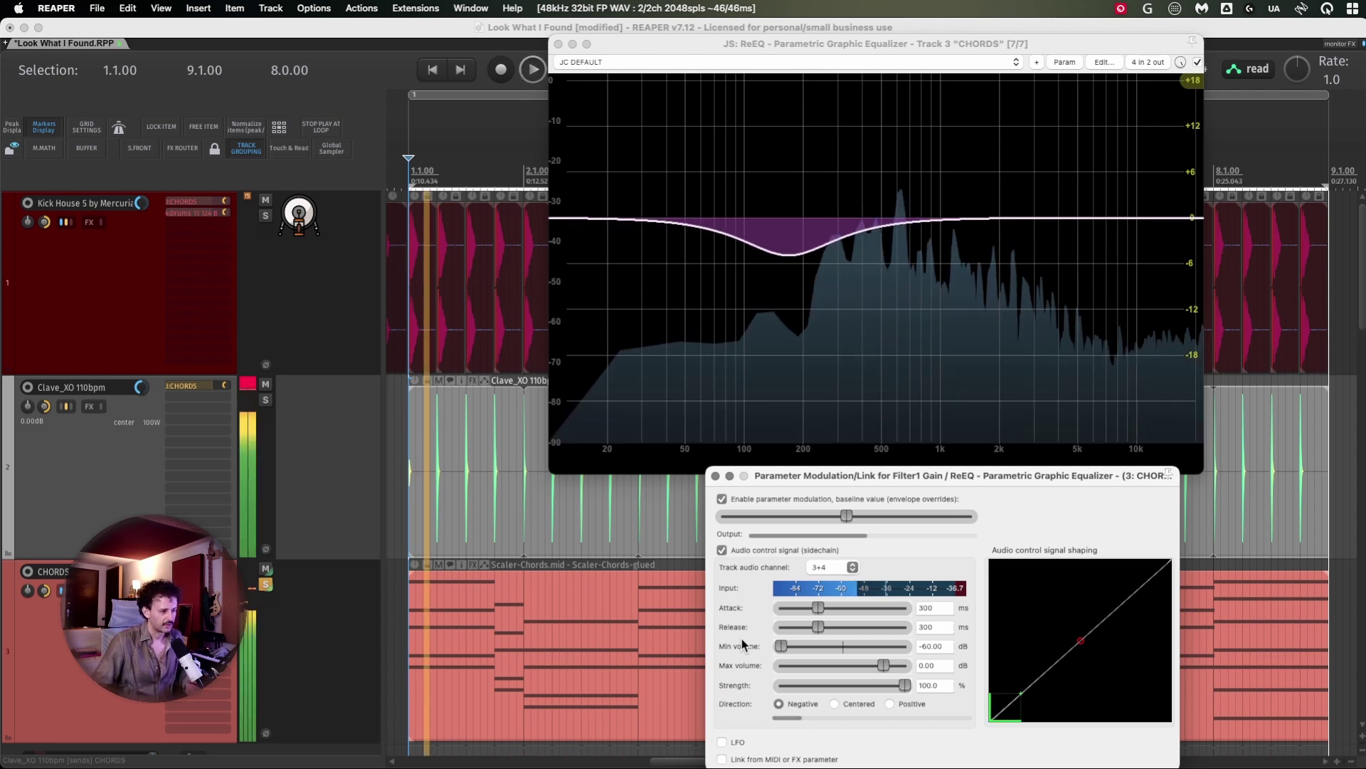
left_click(907, 685)
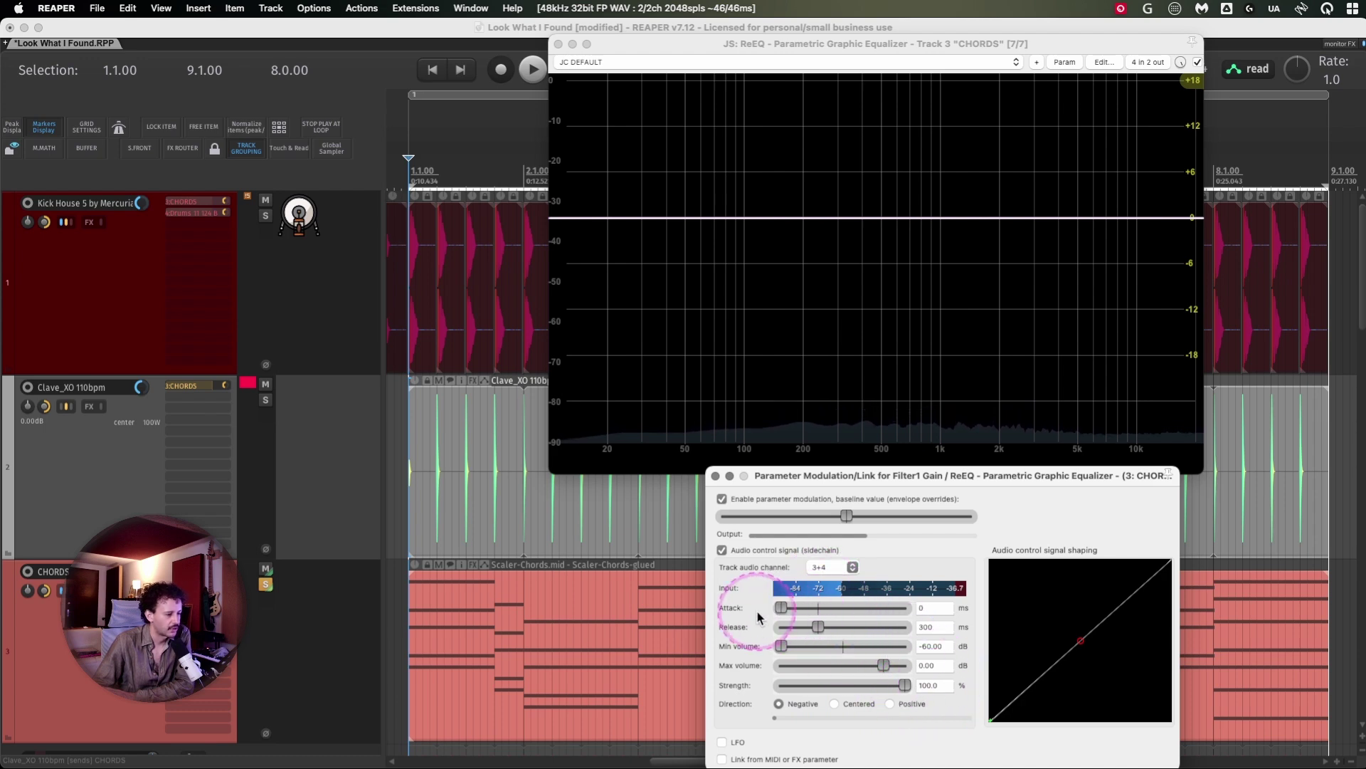
left_click_drag(821, 625, 802, 630)
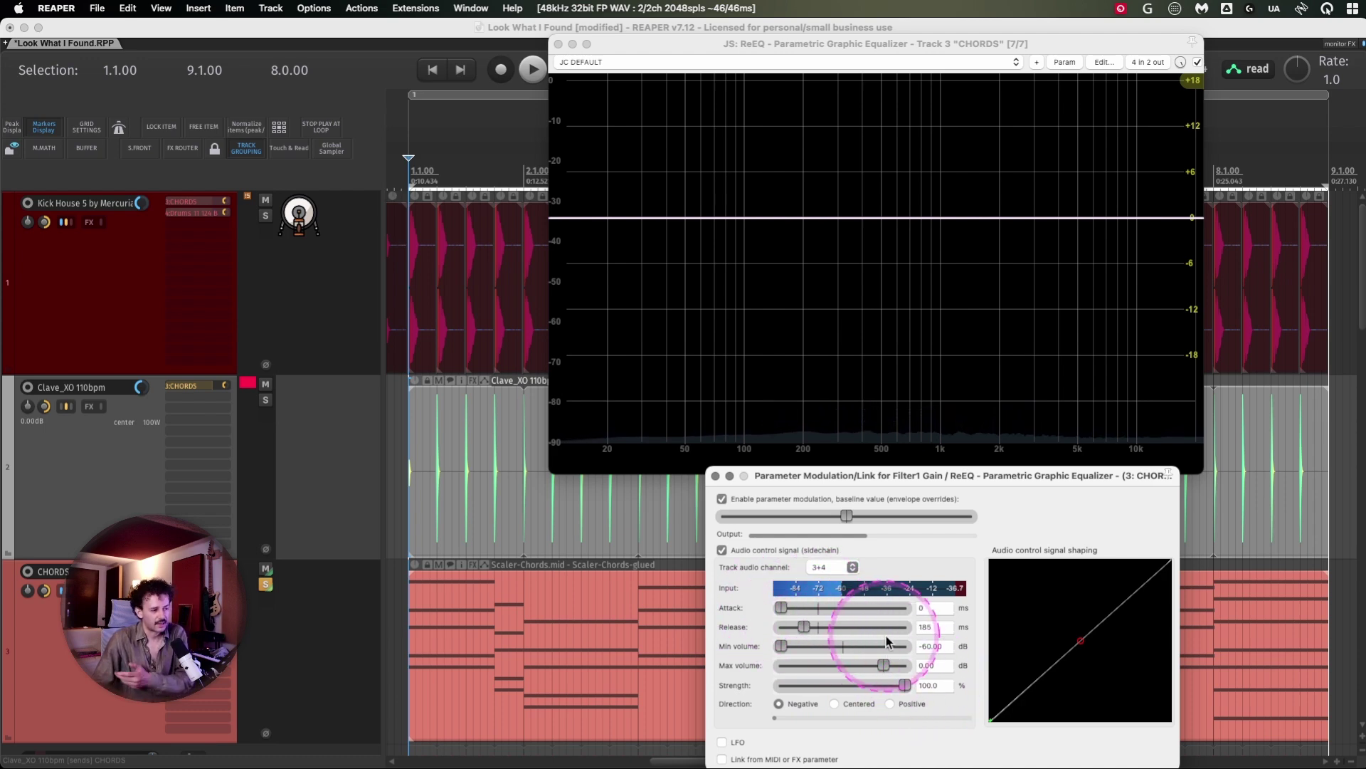
type("3")
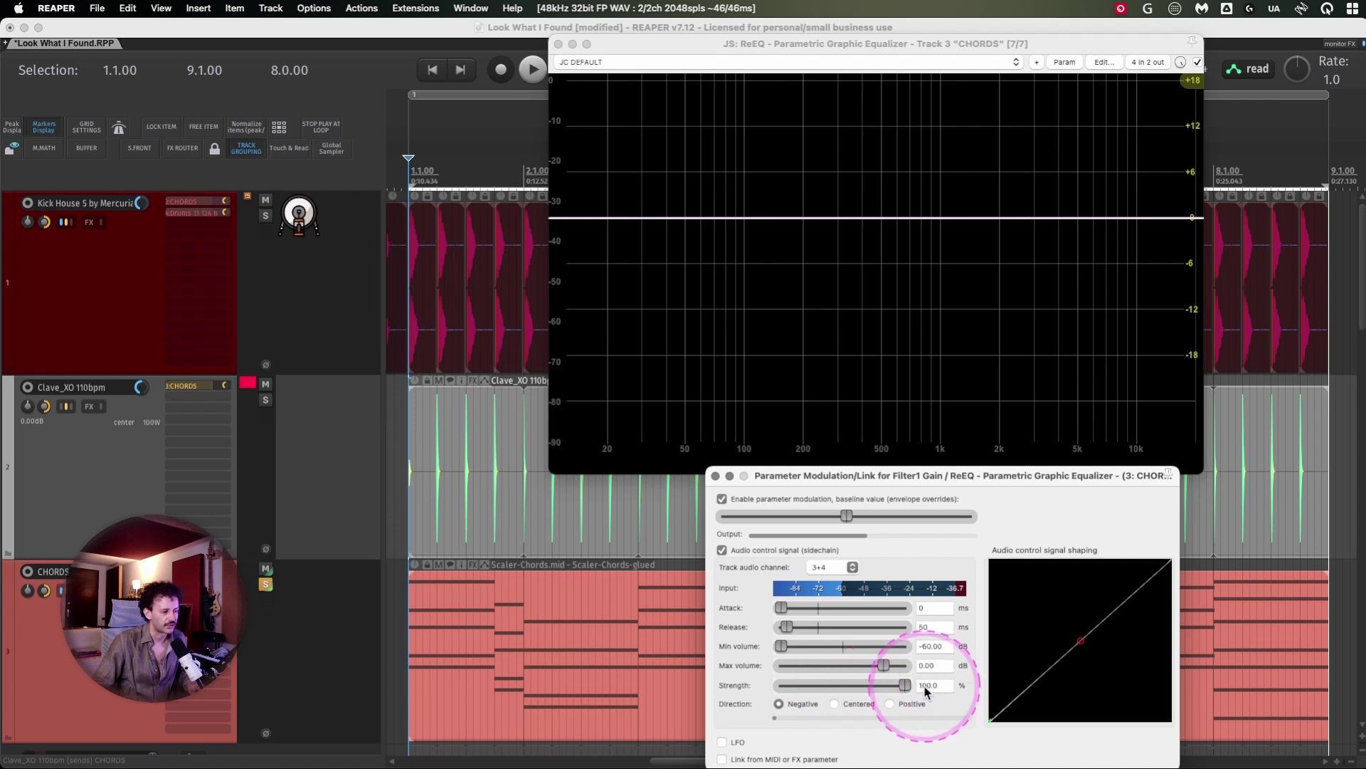
Step: During playback, lower the modulation strength to 43.1% and set the release to 150 ms
key("space")
left_click_drag(907, 685, 835, 681)
double_click(924, 626)
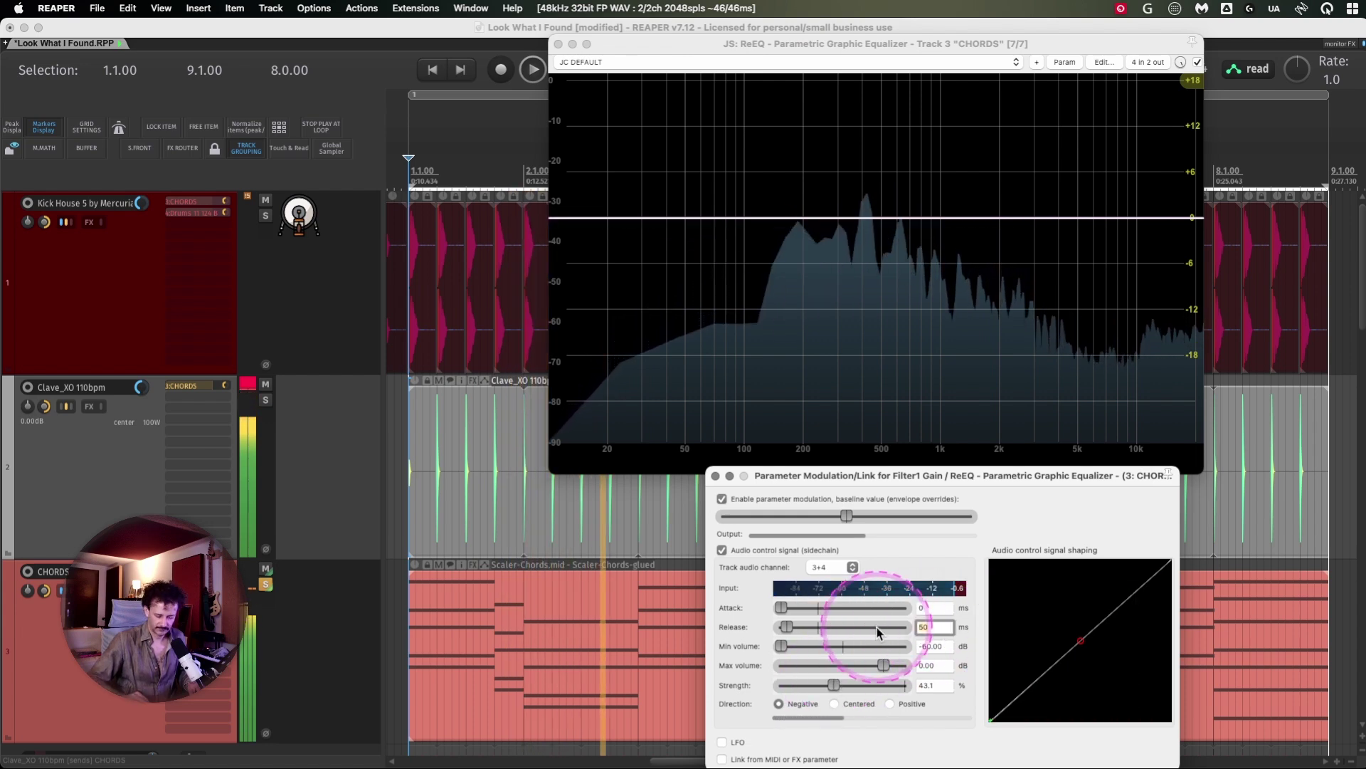
type("150")
key("Return")
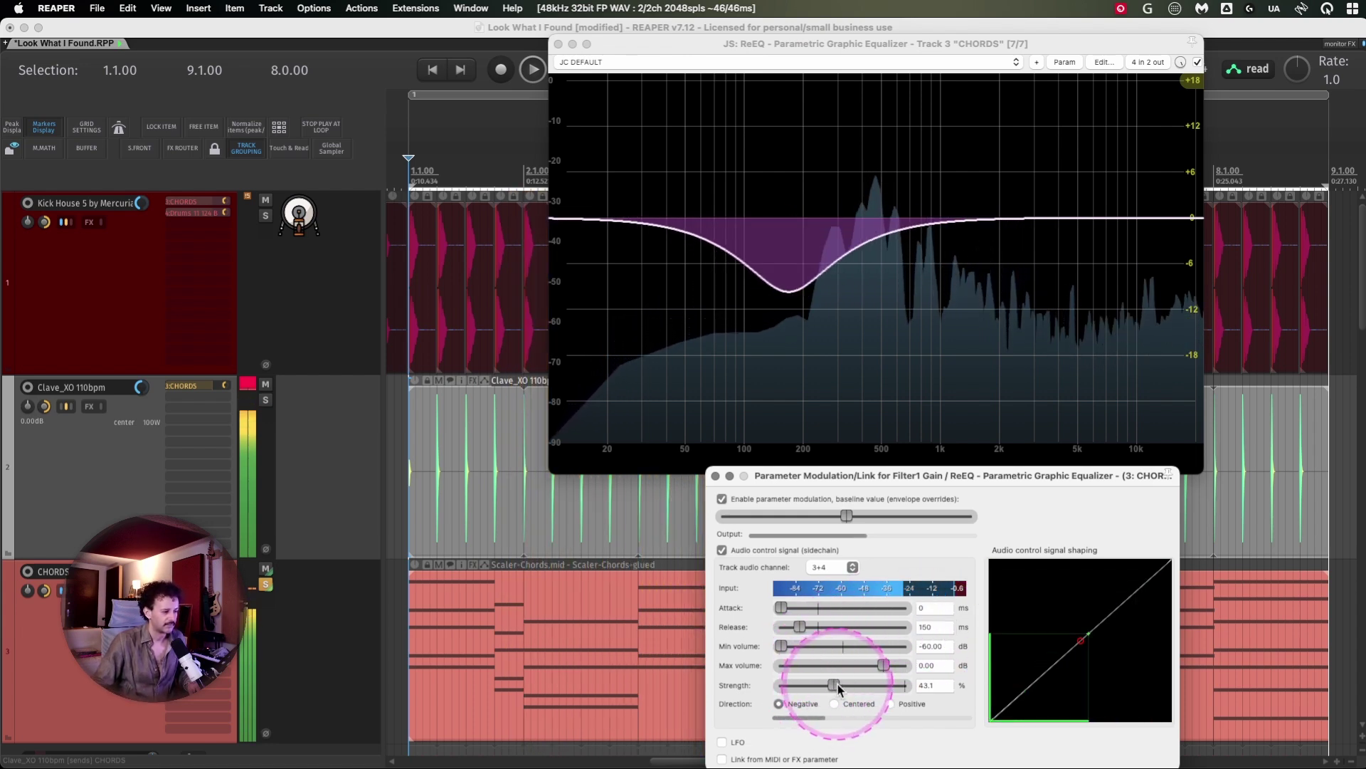
Step: Fine-tune the modulation strength to 46.4% while checking the 168 Hz band, and bring ReEQ to the front
mouse_move(838, 686)
left_mouse_down()
mouse_move(821, 684)
mouse_move(840, 686)
left_mouse_up()
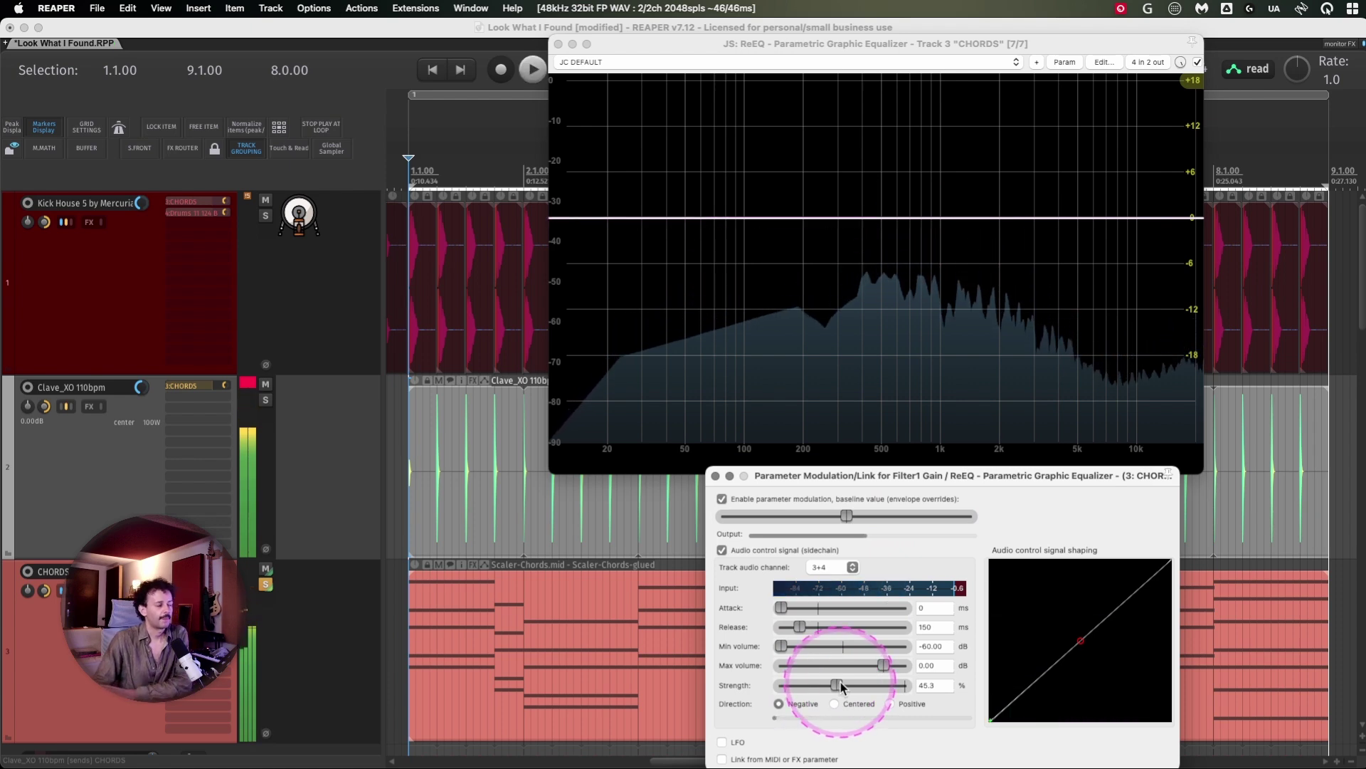
mouse_move(961, 106)
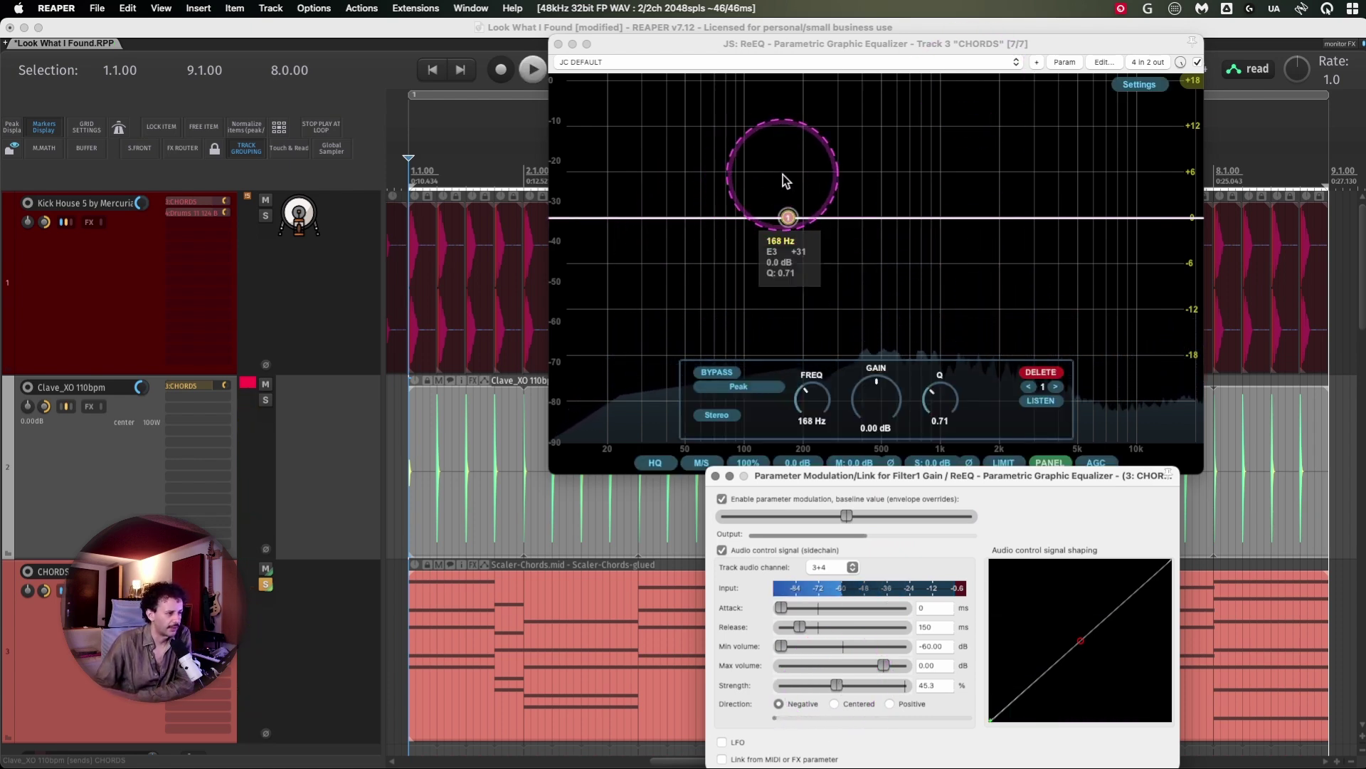
left_click_drag(841, 684, 837, 688)
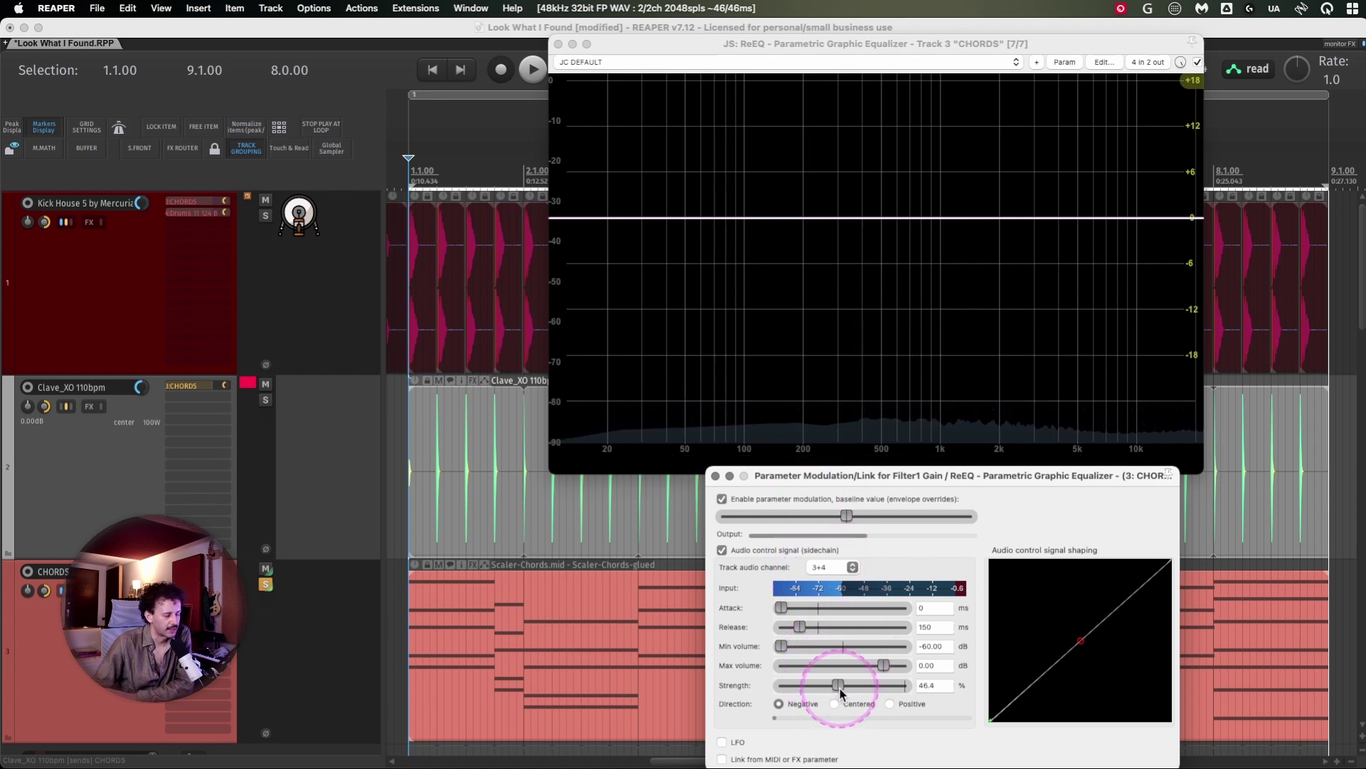
left_click(775, 370)
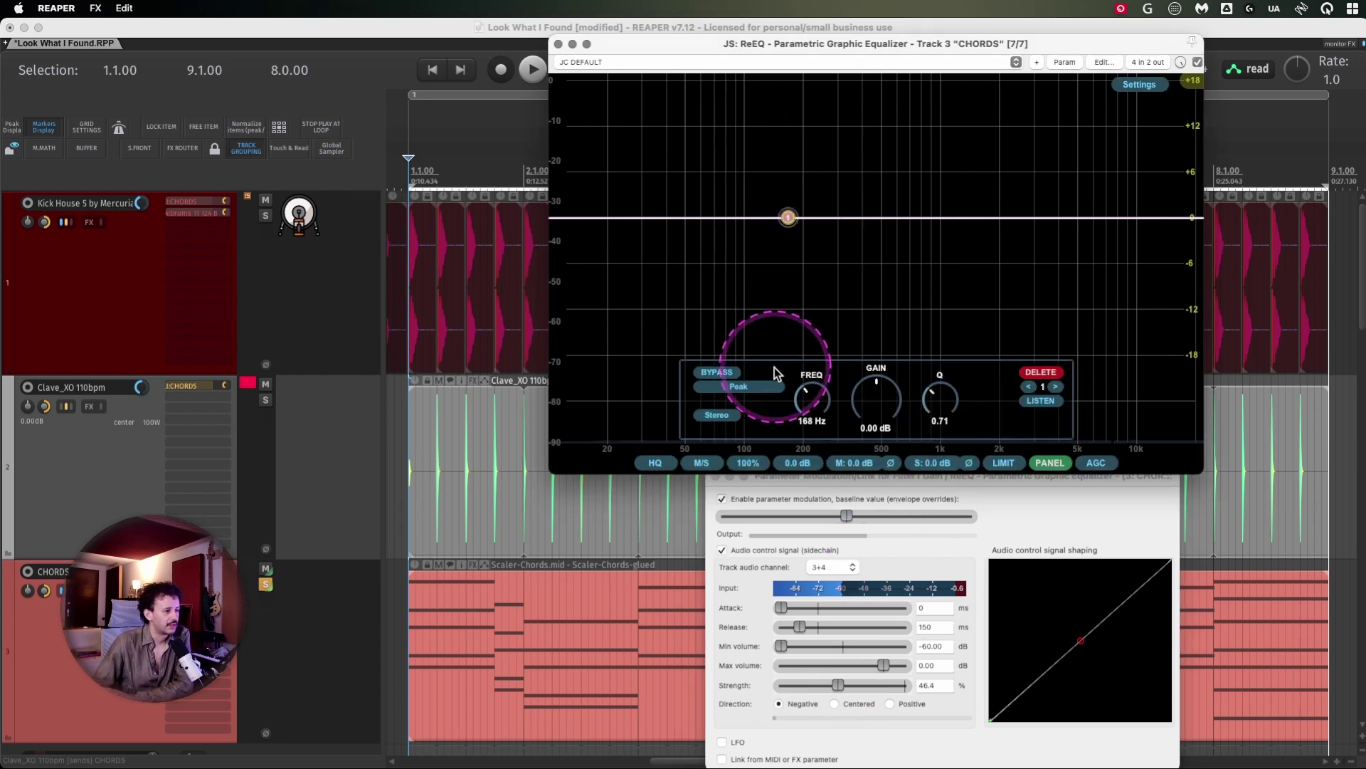
Step: Change ReEQ band 1 on CHORDS to a low shelf and move it to 192 Hz
left_click_drag(750, 395, 818, 464)
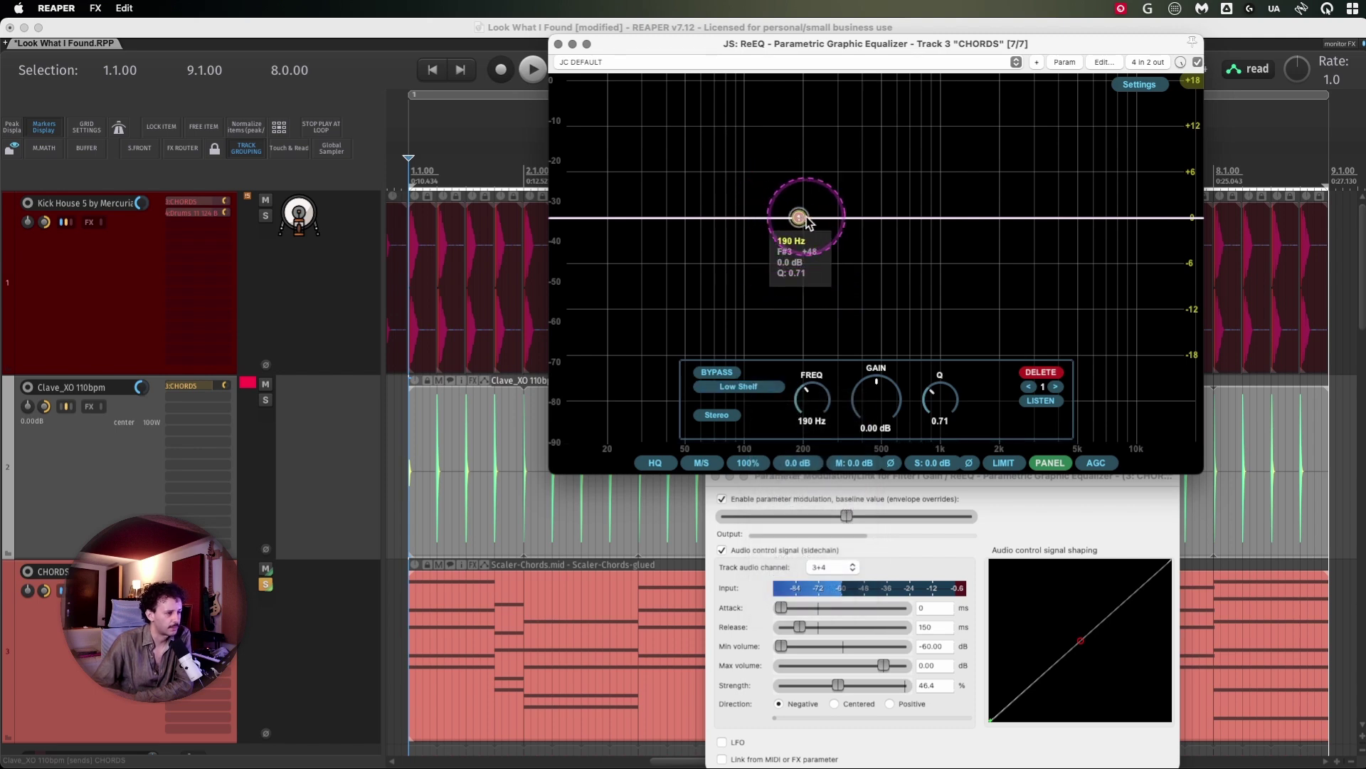
left_click_drag(792, 220, 800, 217)
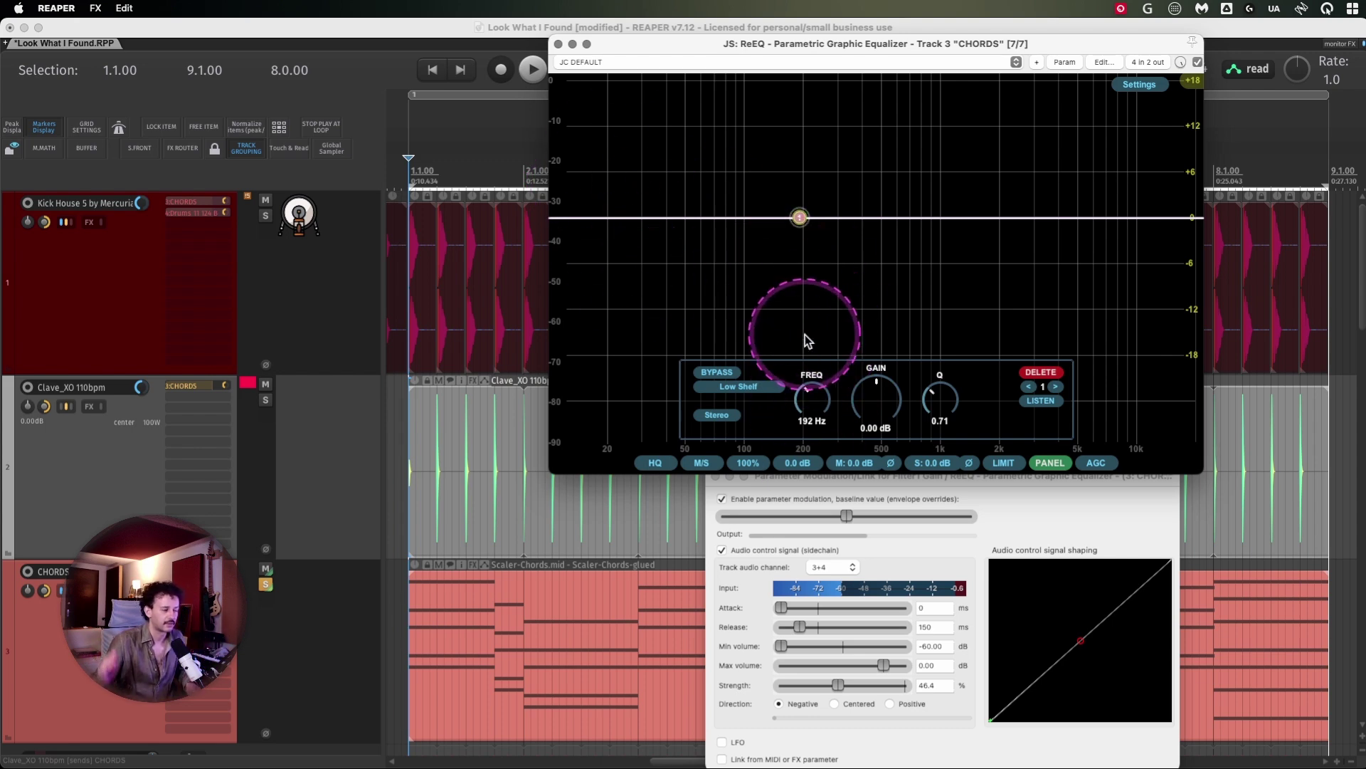
Step: Solo the kick and clave tracks alongside CHORDS and play the loop to audition the modulated low shelf
left_click(121, 324)
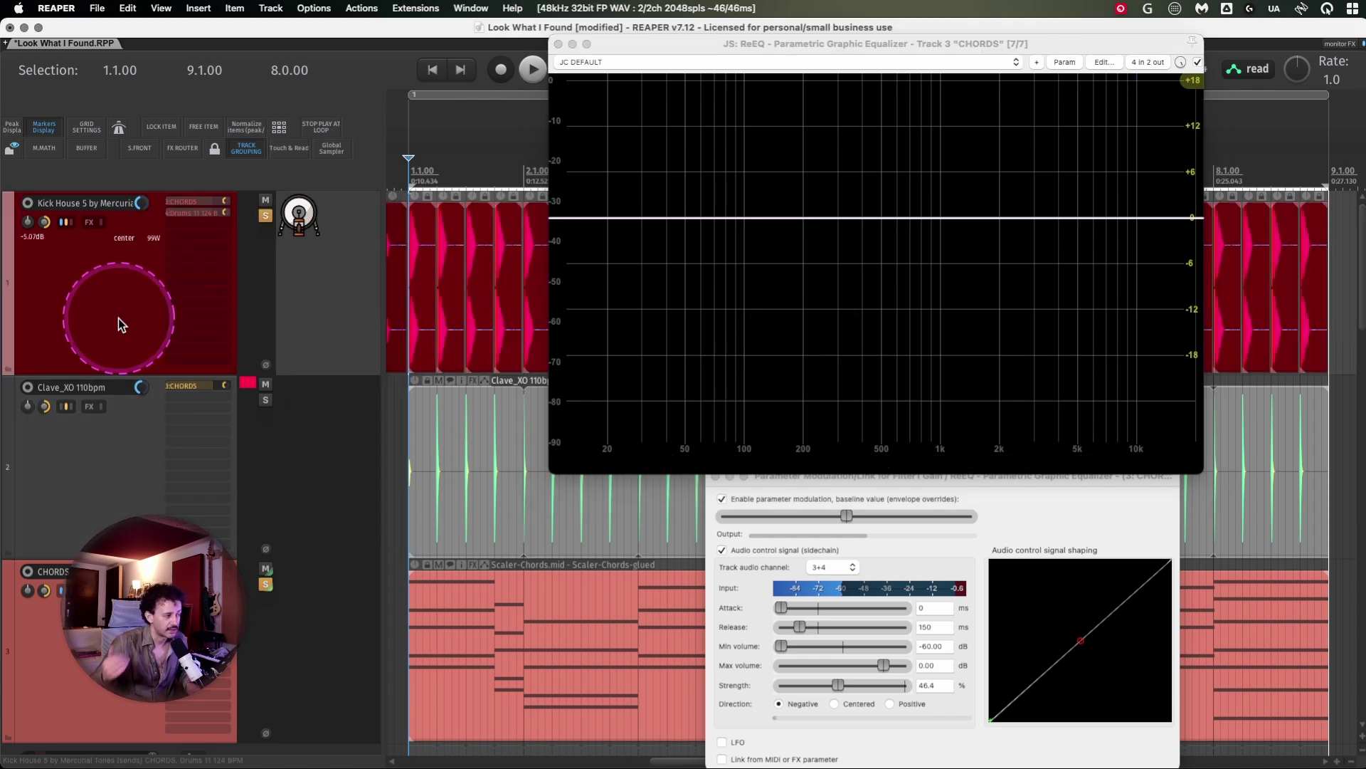
key("space")
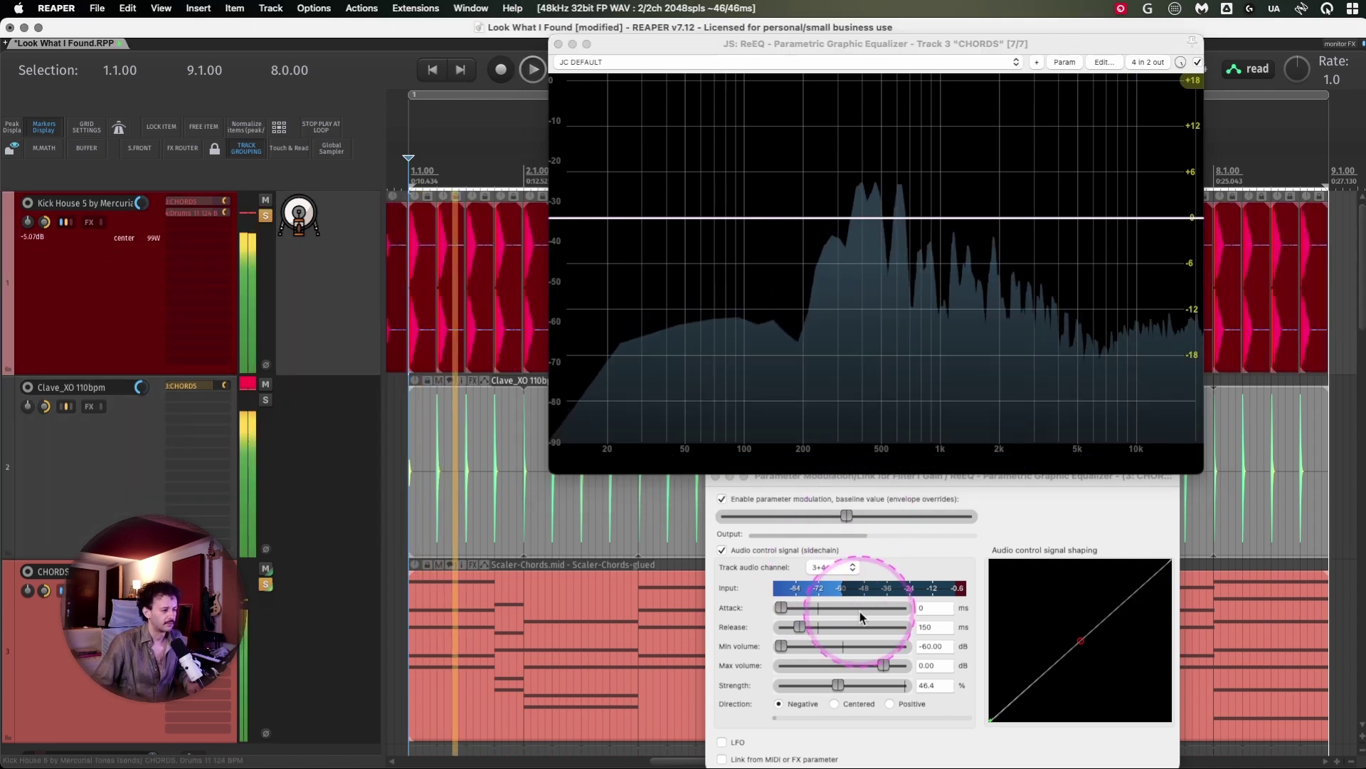
left_click(911, 551)
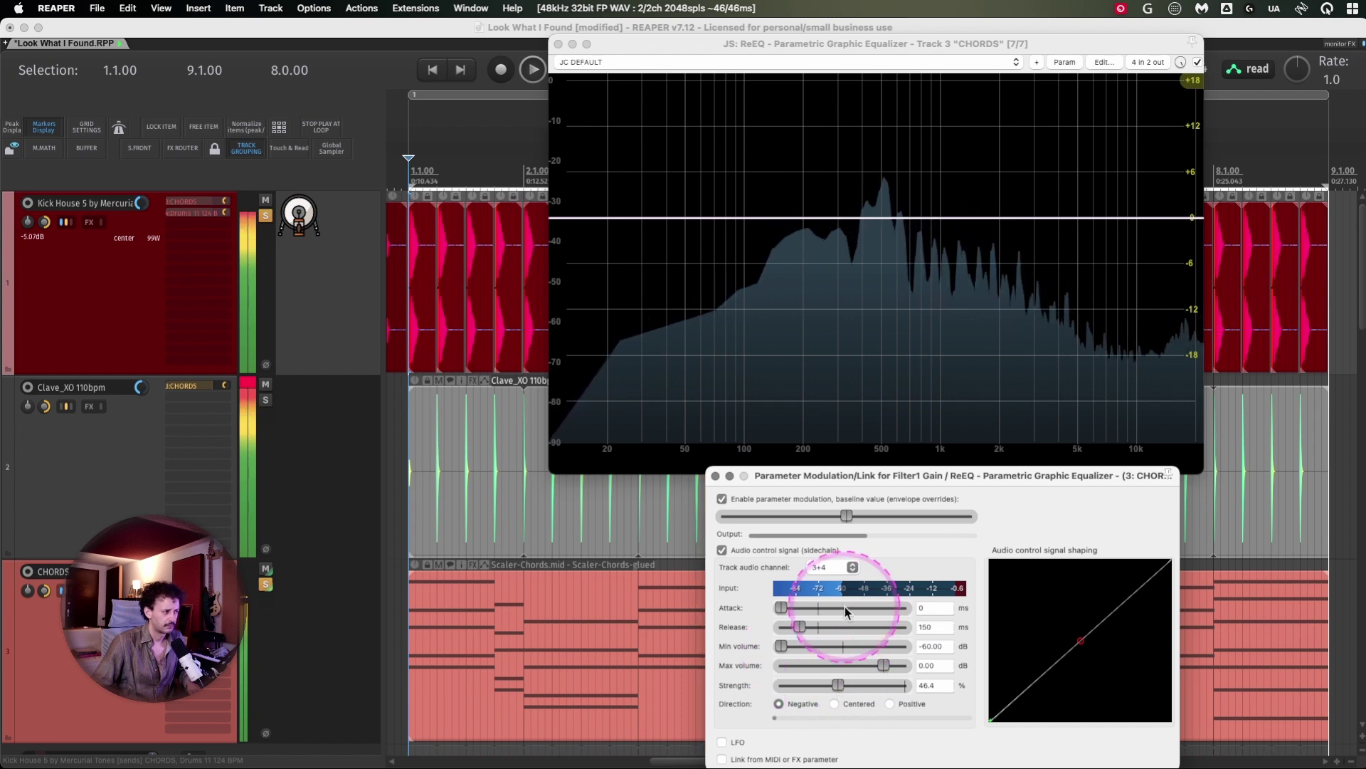
left_click(79, 459)
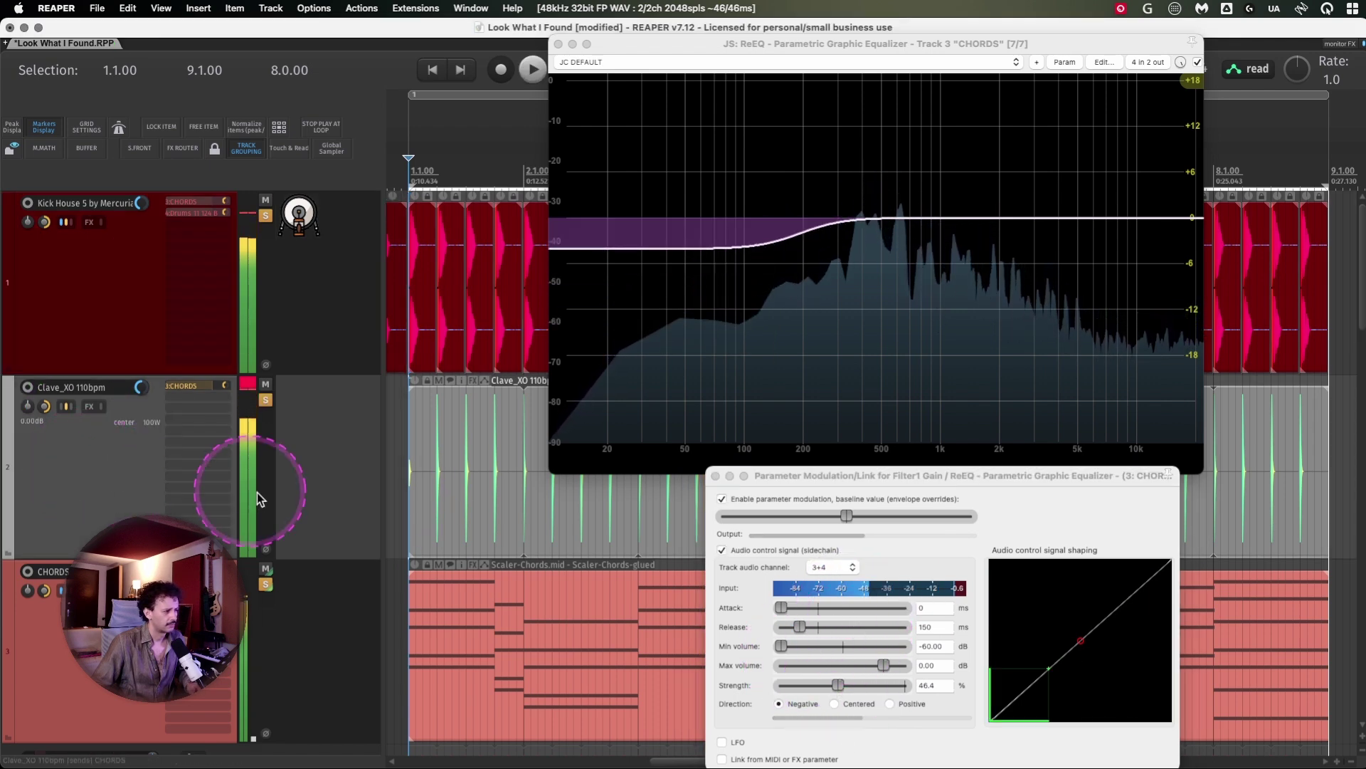
key("space")
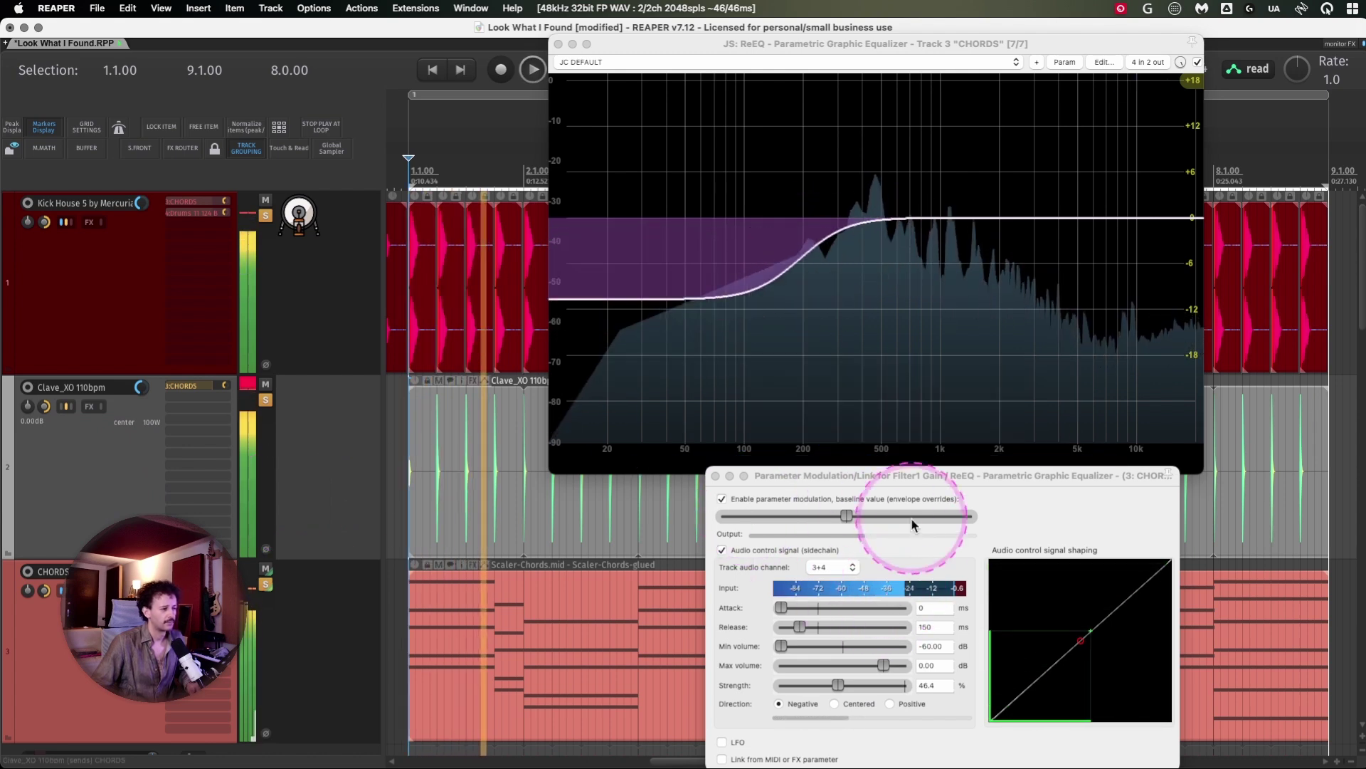
Step: Raise the Filter1 Gain modulation strength to 100% and set its release to 90 ms
left_click_drag(837, 685, 933, 691)
left_click(797, 627)
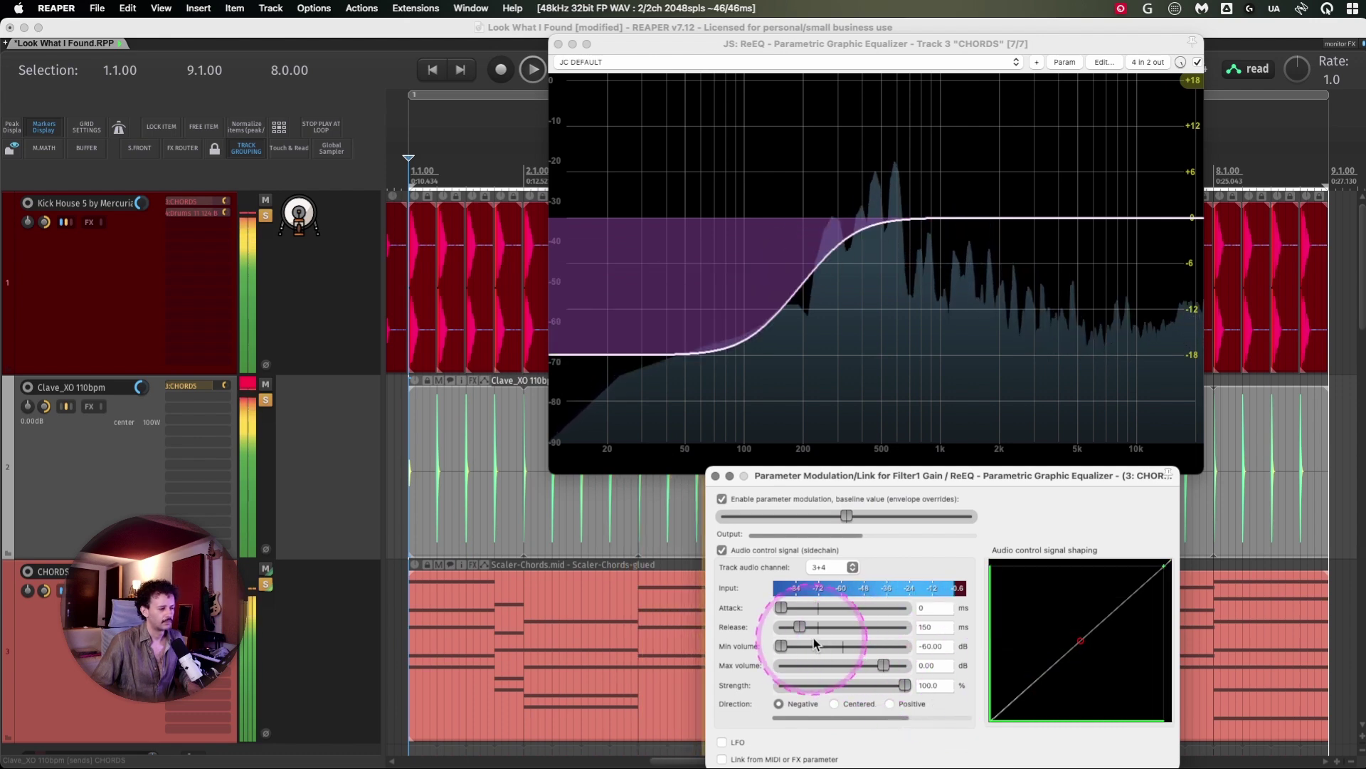
left_click_drag(796, 625, 789, 626)
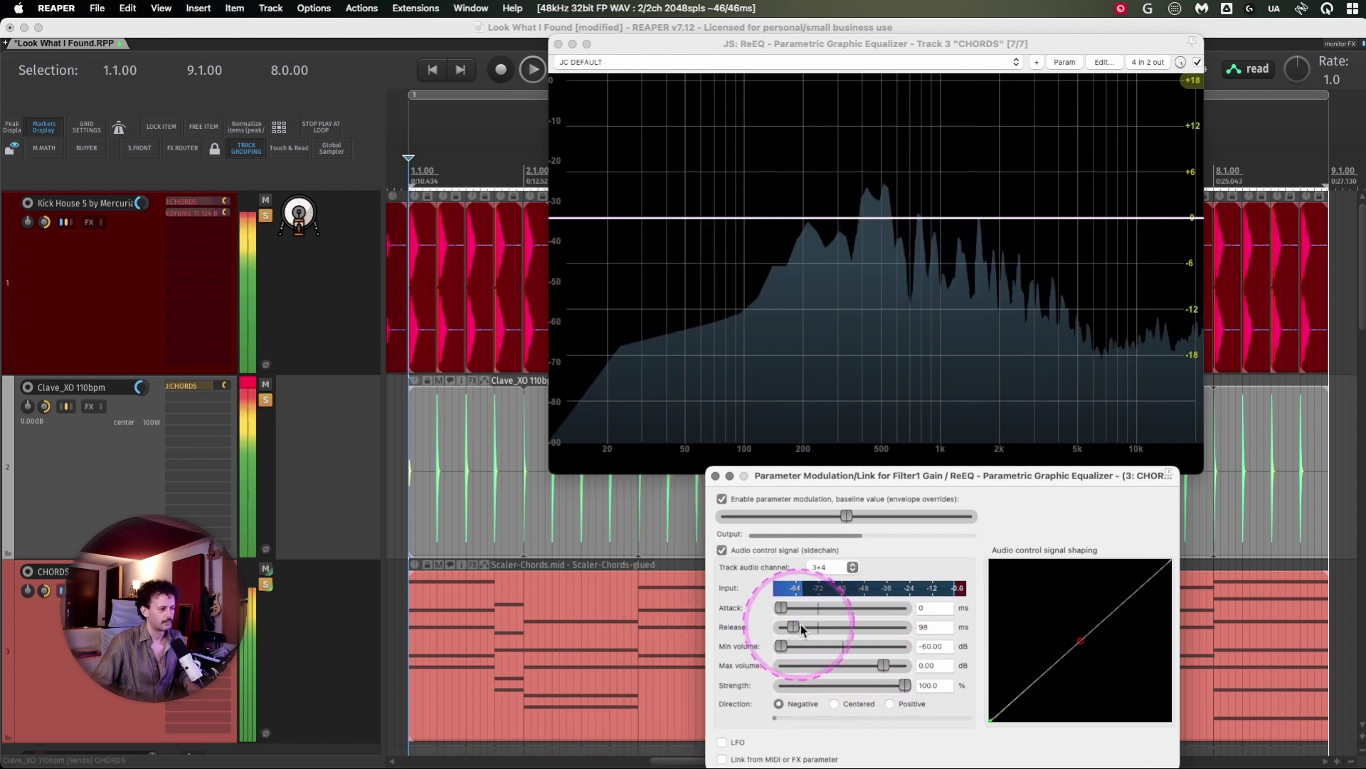
double_click(933, 629)
type("90")
key("Return")
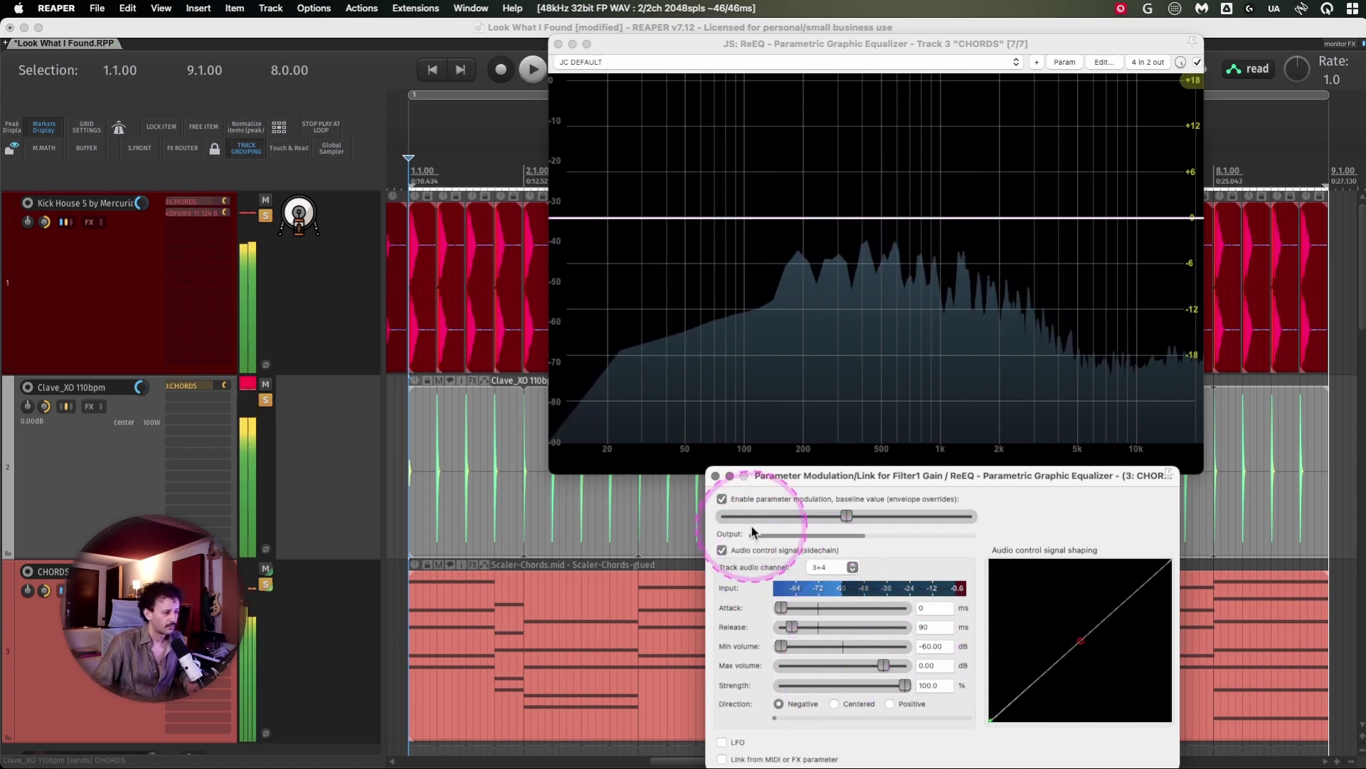
Step: Compare the looped playback with ReEQ bypassed and re-enabled on CHORDS
left_click(200, 637, "shift")
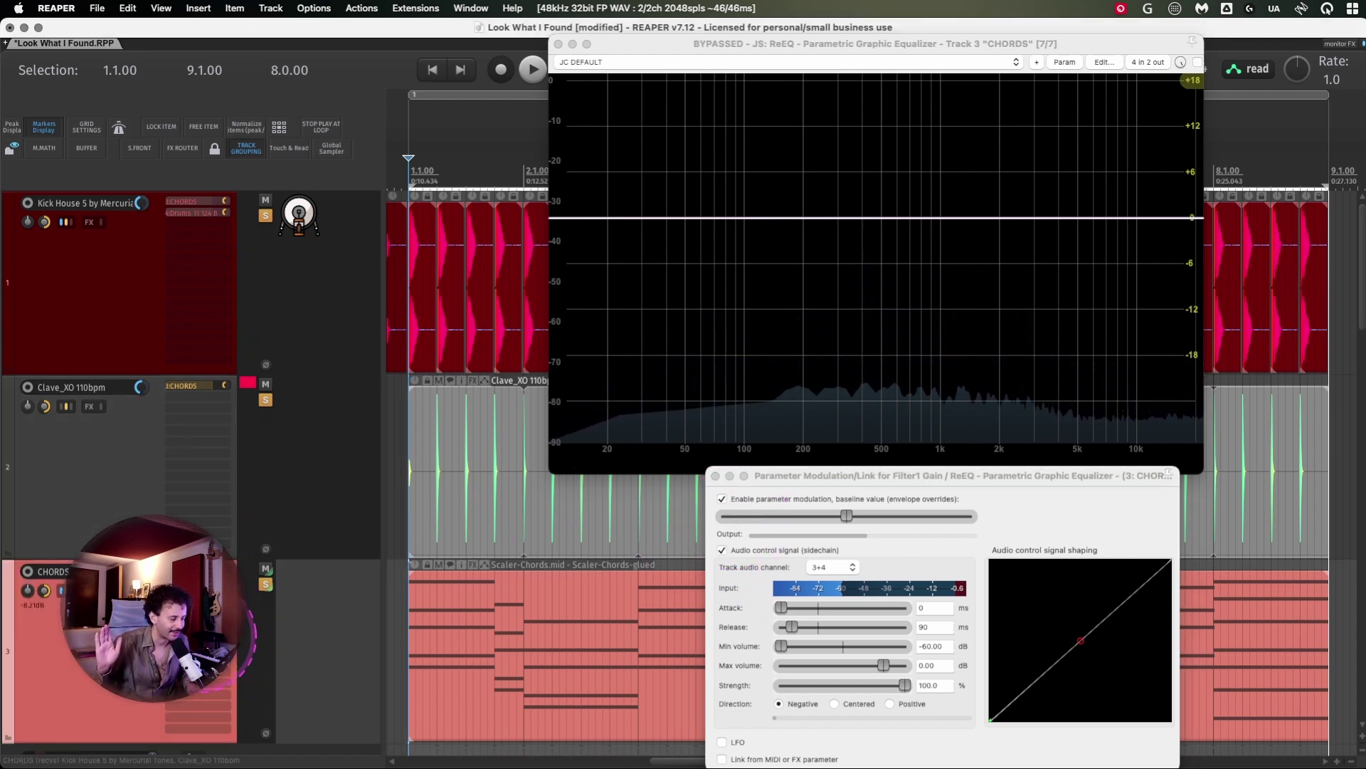
key("space")
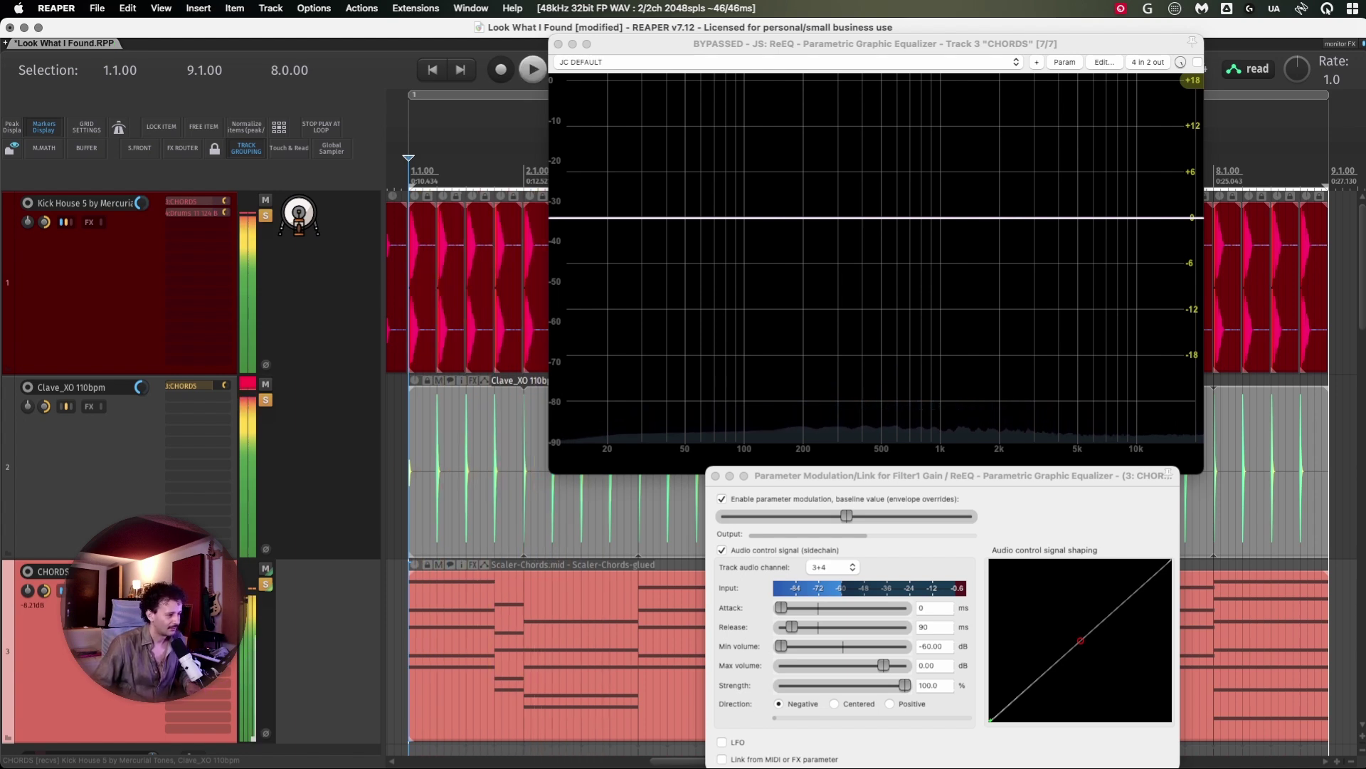
left_click(200, 636, "shift")
key("space")
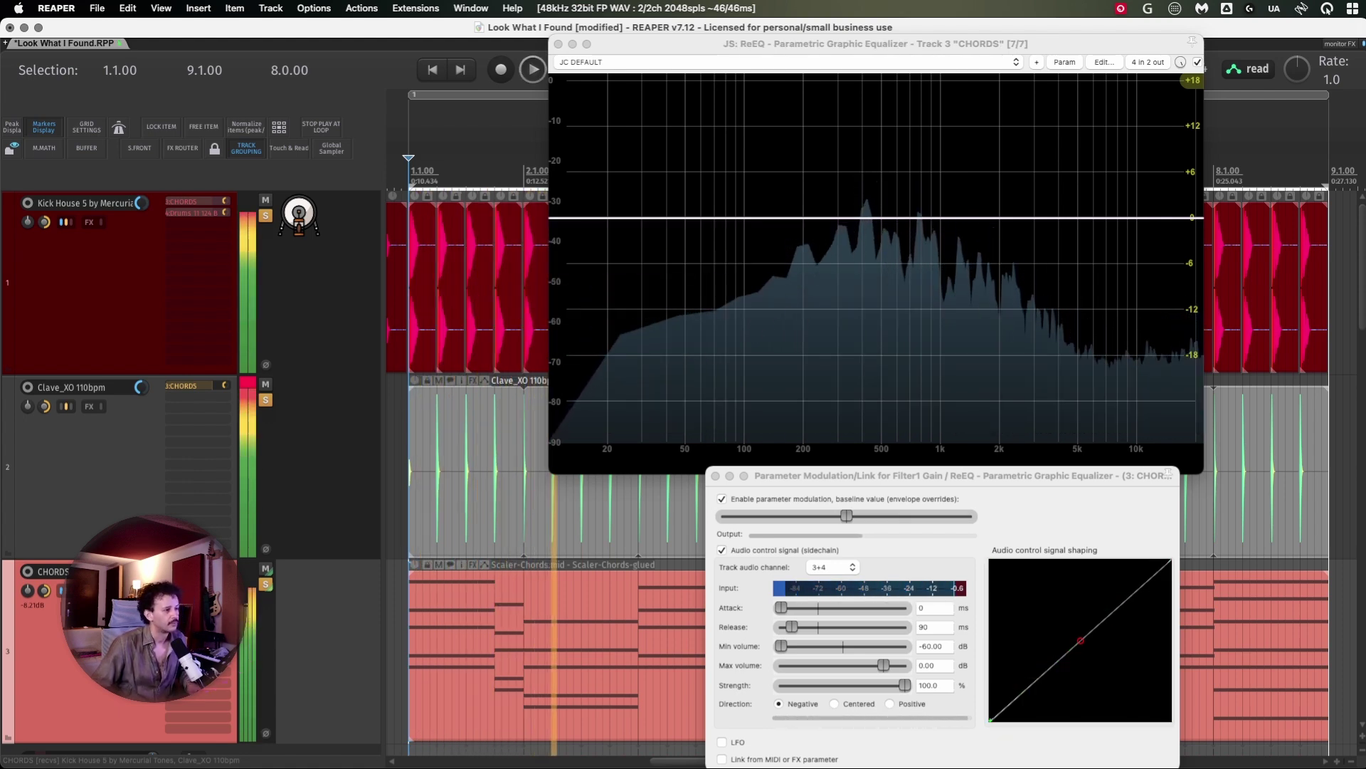
key("space")
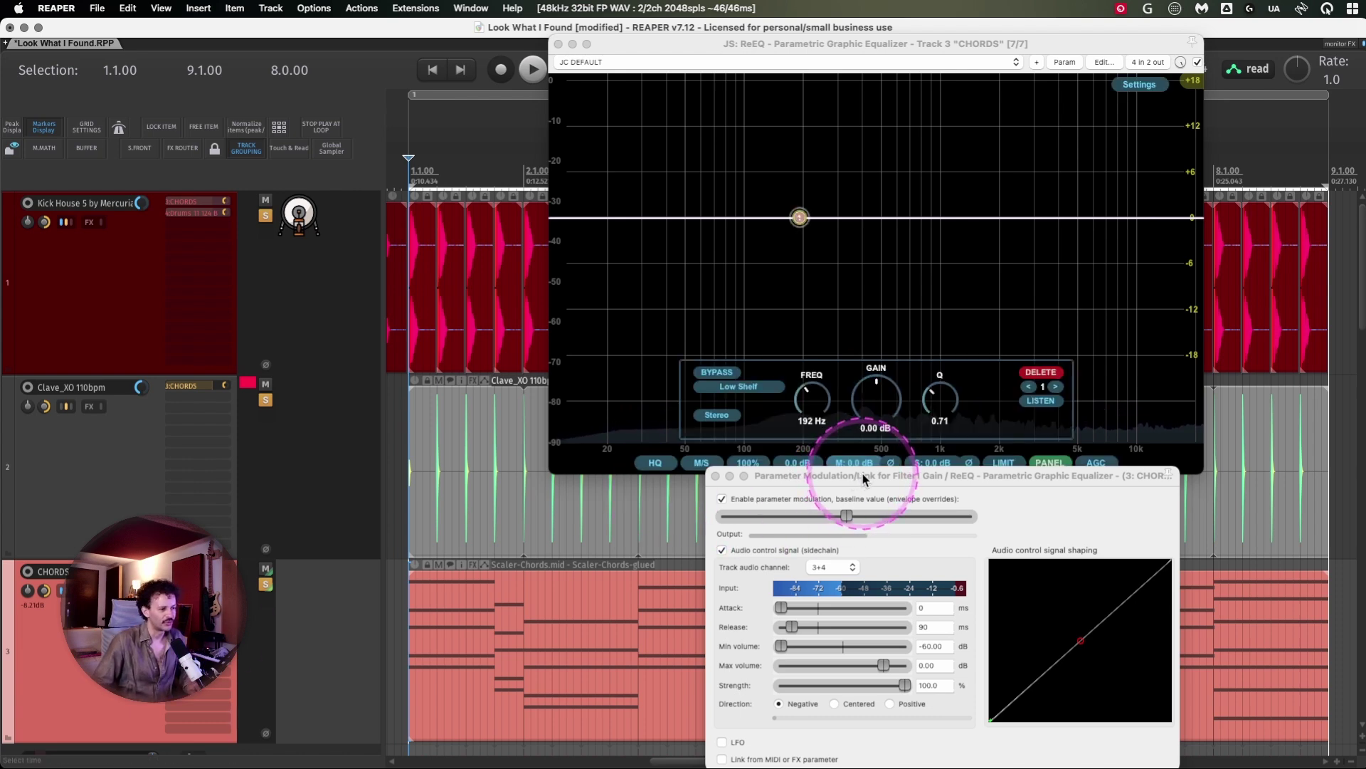
Step: Close the Parameter Modulation, ReEQ and ReaXcomp windows of the CHORDS track
mouse_move(862, 474)
left_mouse_down()
mouse_move(885, 473)
mouse_move(867, 451)
mouse_move(855, 459)
mouse_move(883, 459)
left_mouse_up()
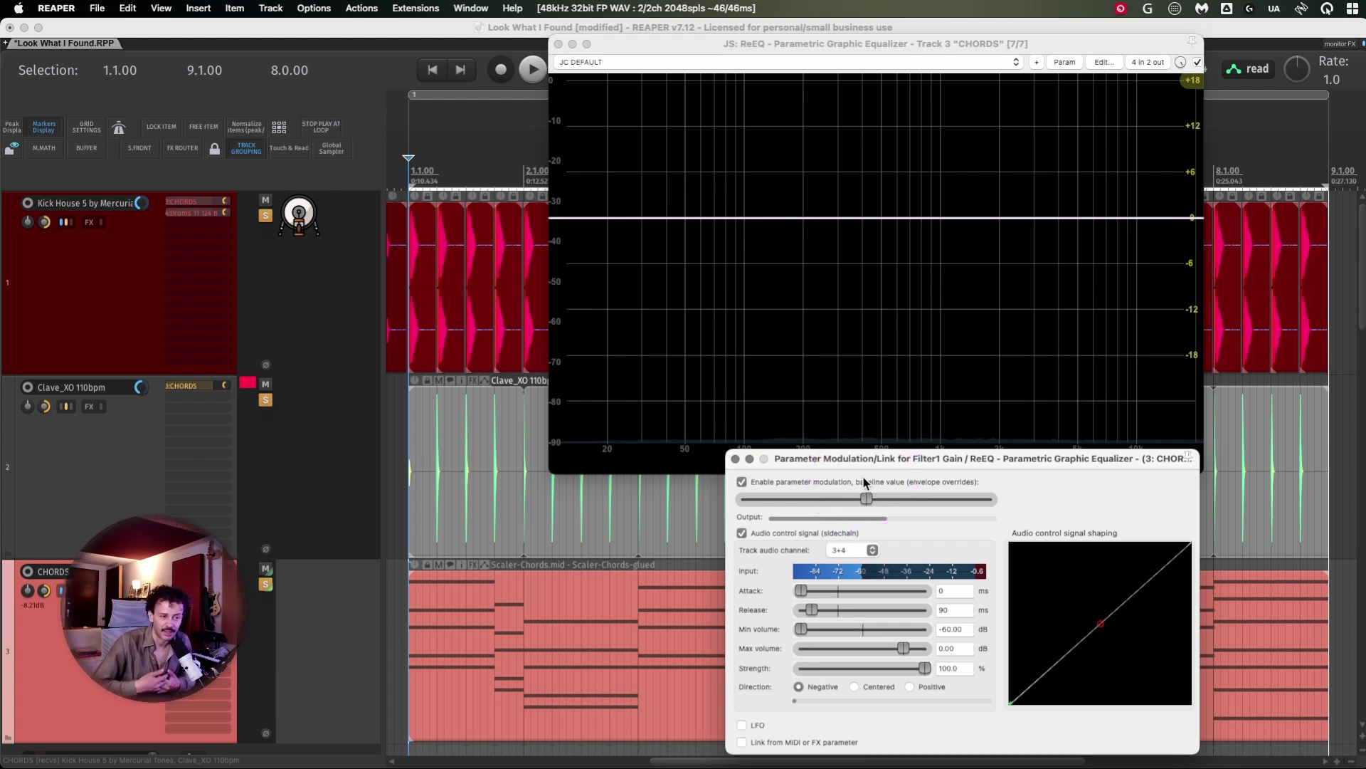
left_click(735, 459)
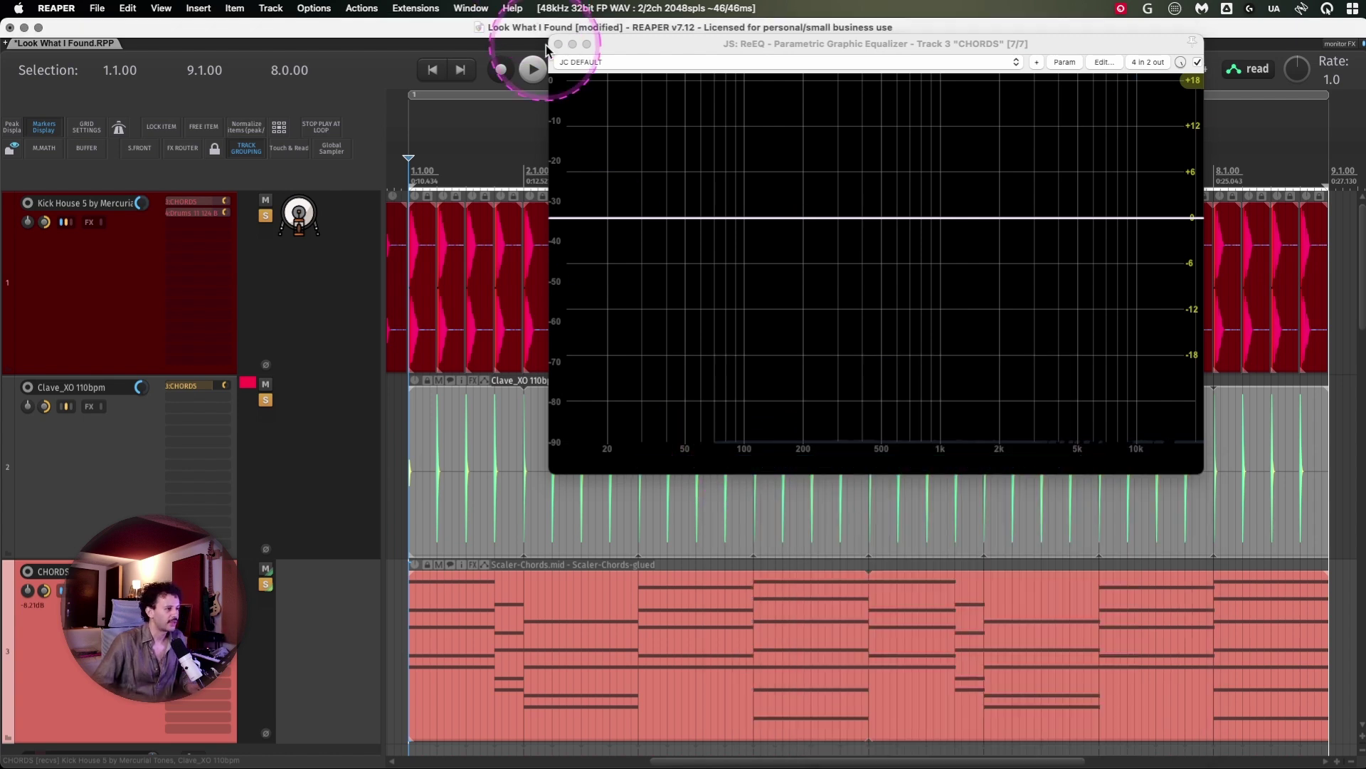
left_click(558, 44)
left_click(202, 624)
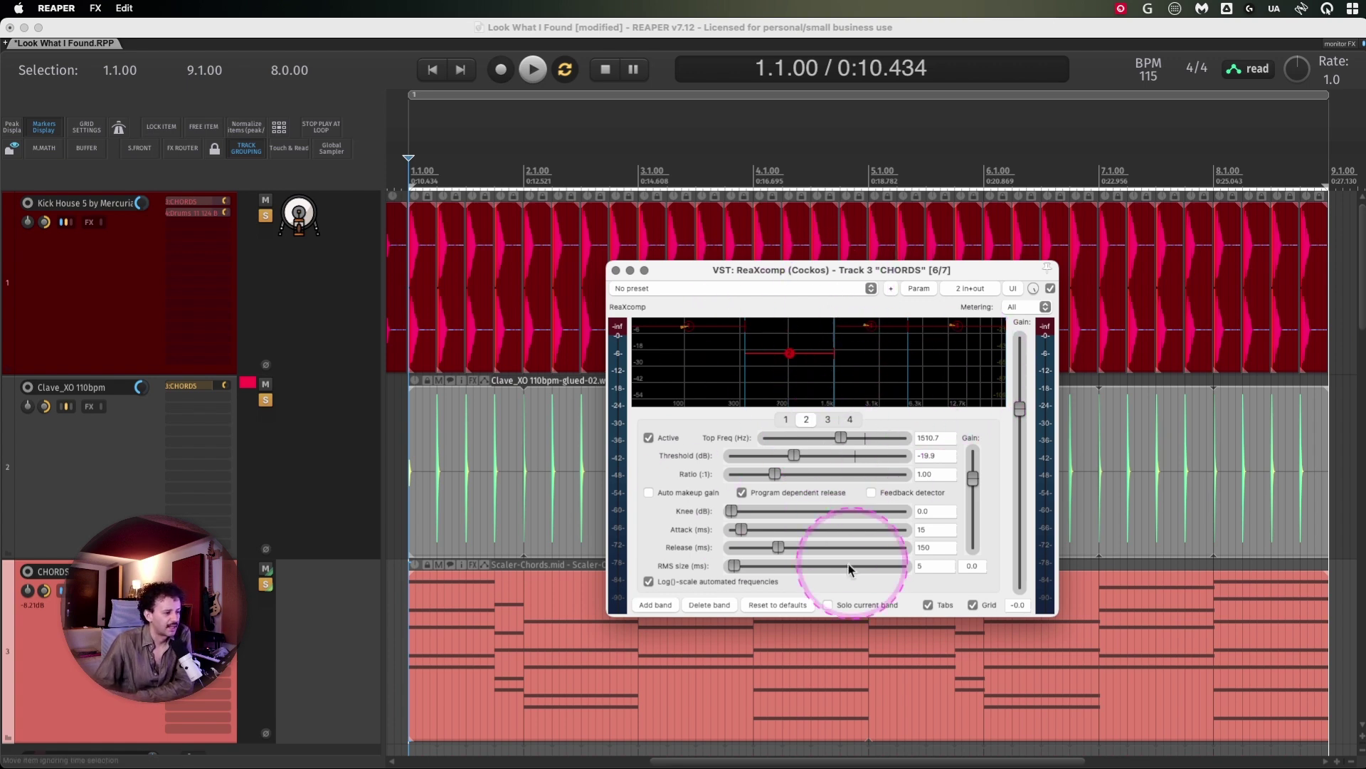
left_click(616, 271)
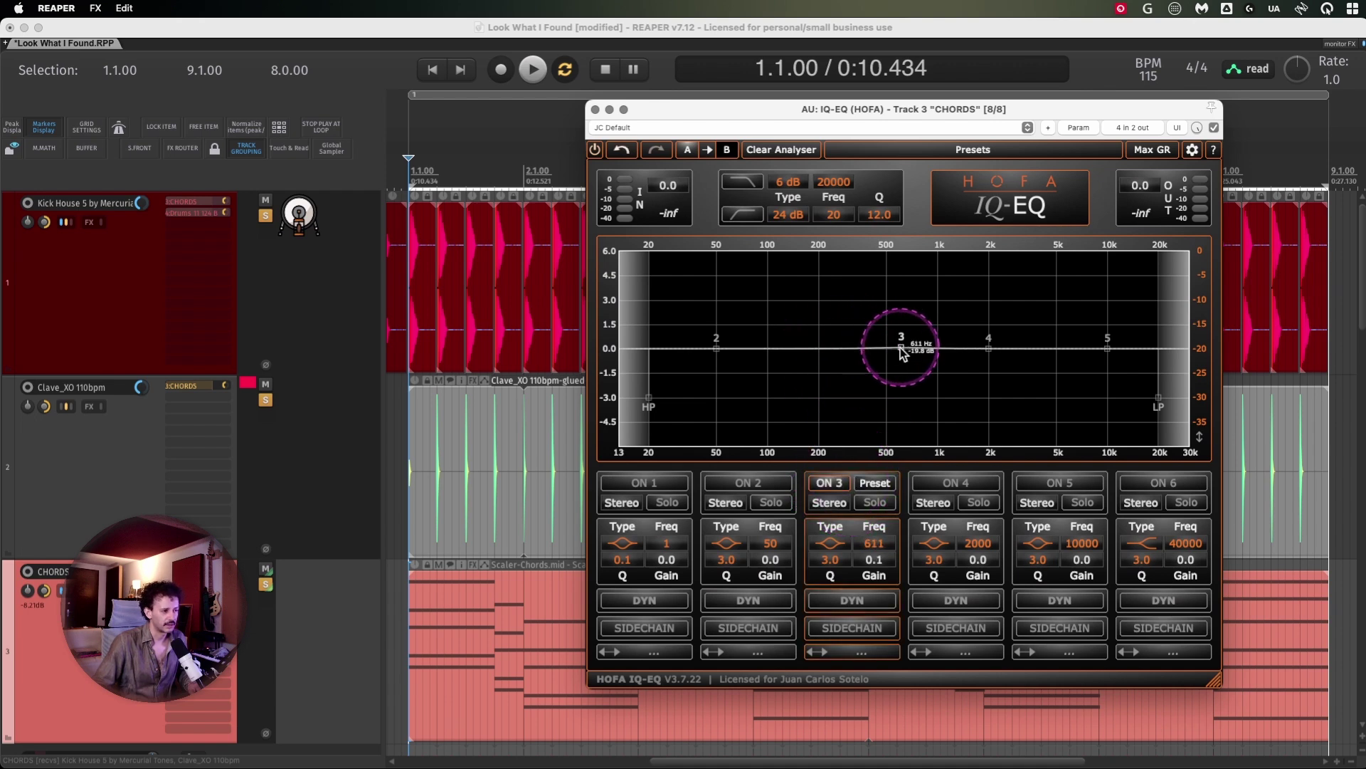
Step: In HOFA IQ-EQ on CHORDS, move band 3 to 815 Hz and enable its dynamics with Auto mode off
mouse_move(906, 348)
left_mouse_down()
mouse_move(950, 346)
mouse_move(922, 347)
left_mouse_up()
left_click(852, 600)
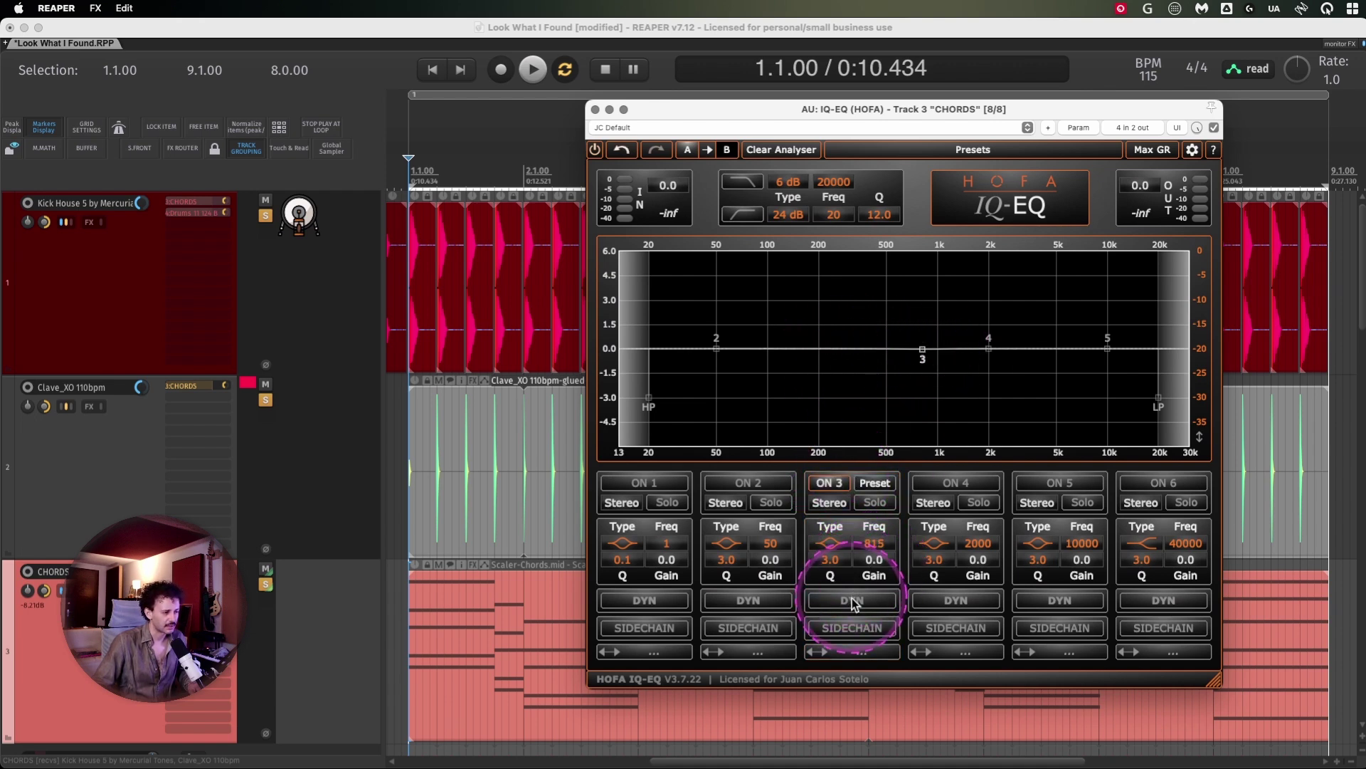
left_click_drag(877, 105, 864, 58)
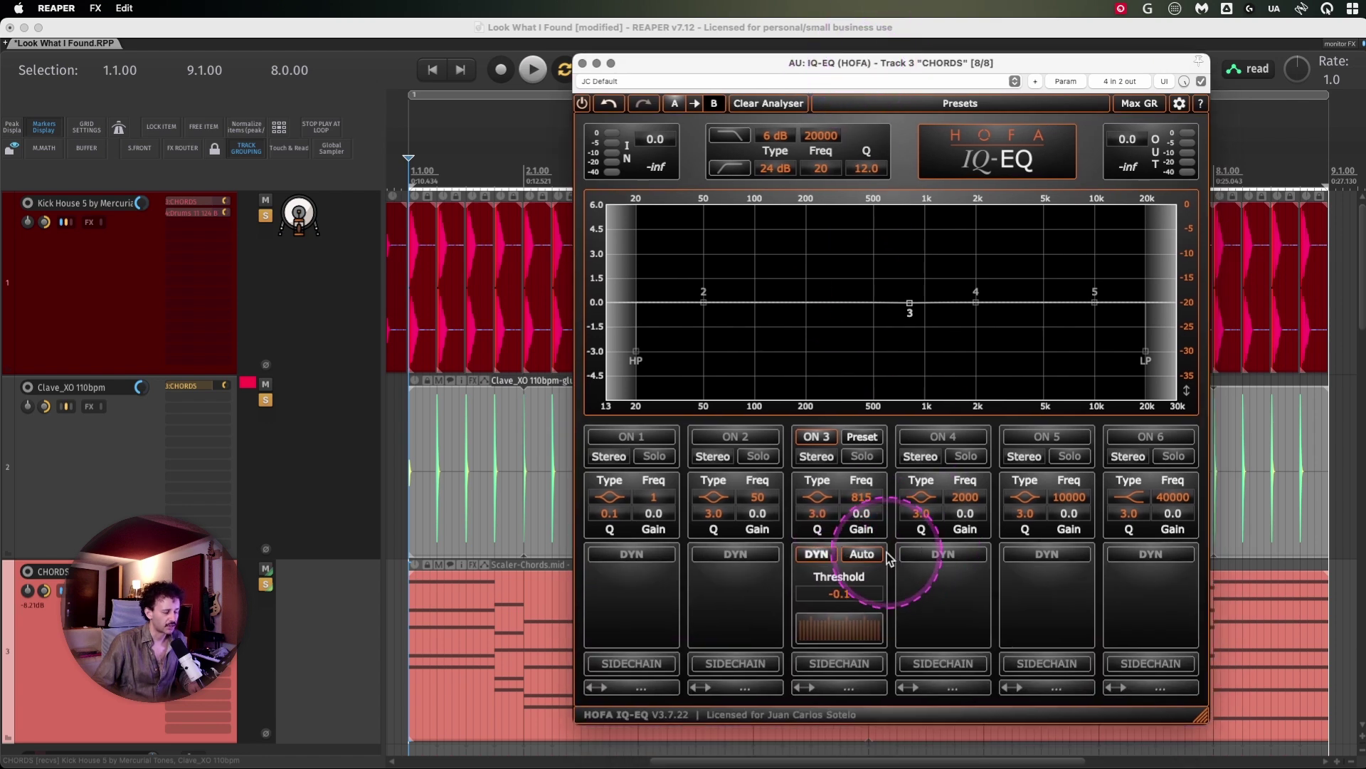
left_click(862, 553)
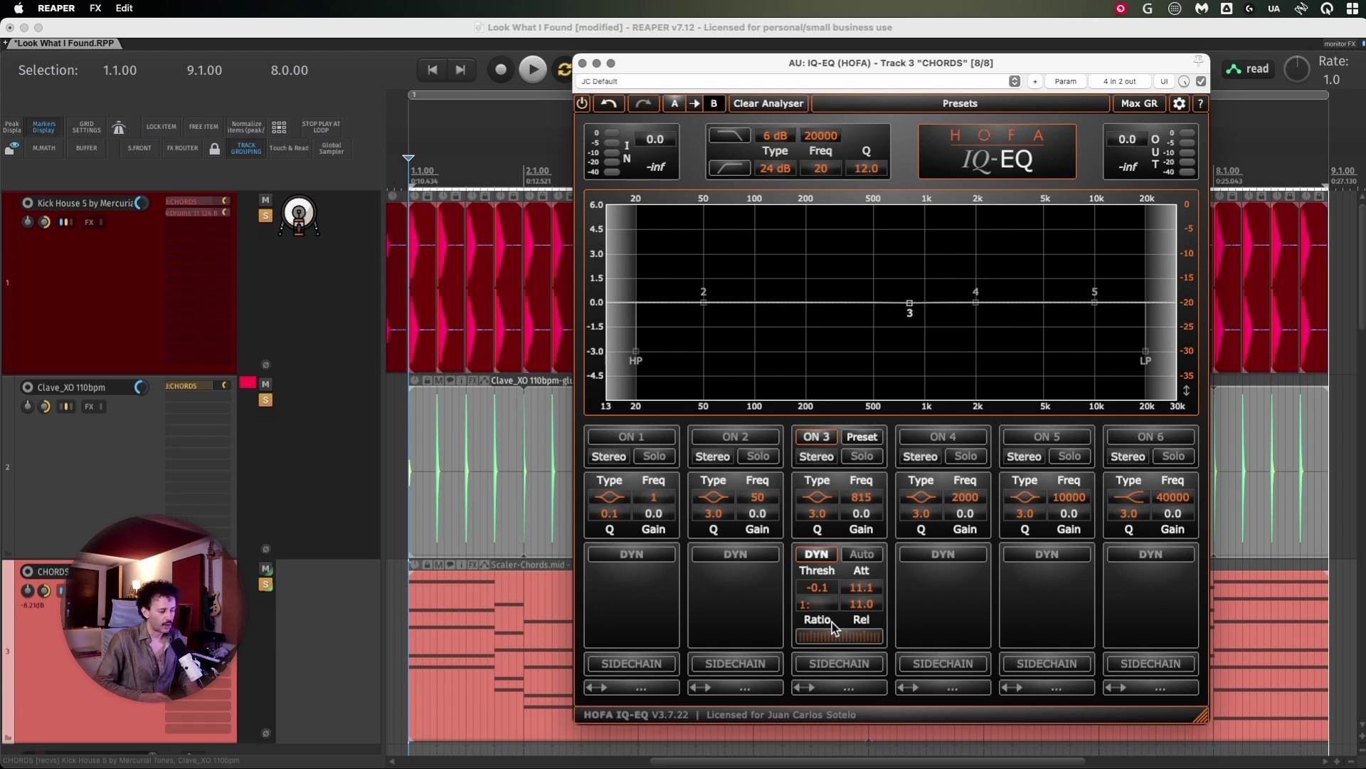
Step: Set band 3's dynamics to ratio 1:3, attack Ahead, release 30 and threshold -6.3
type("3")
key("Return")
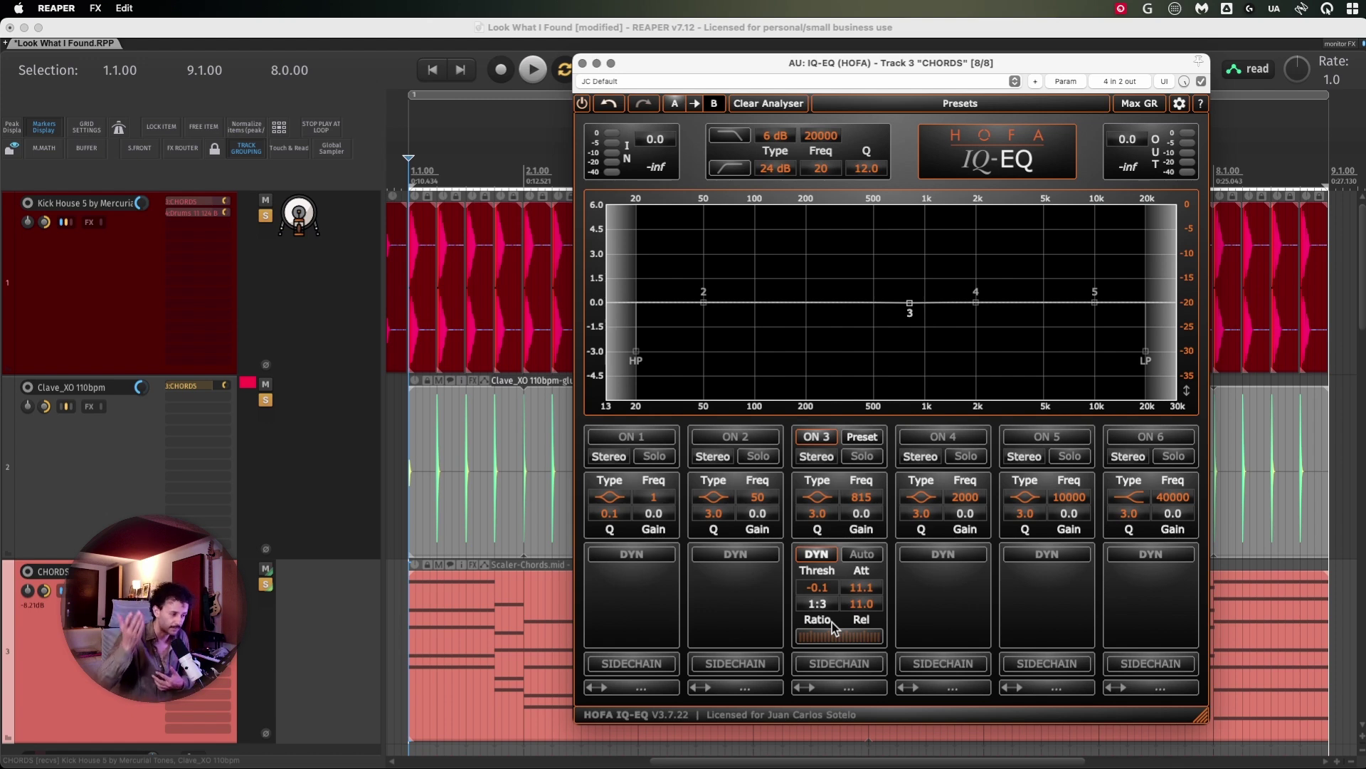
left_click_drag(866, 589, 872, 666)
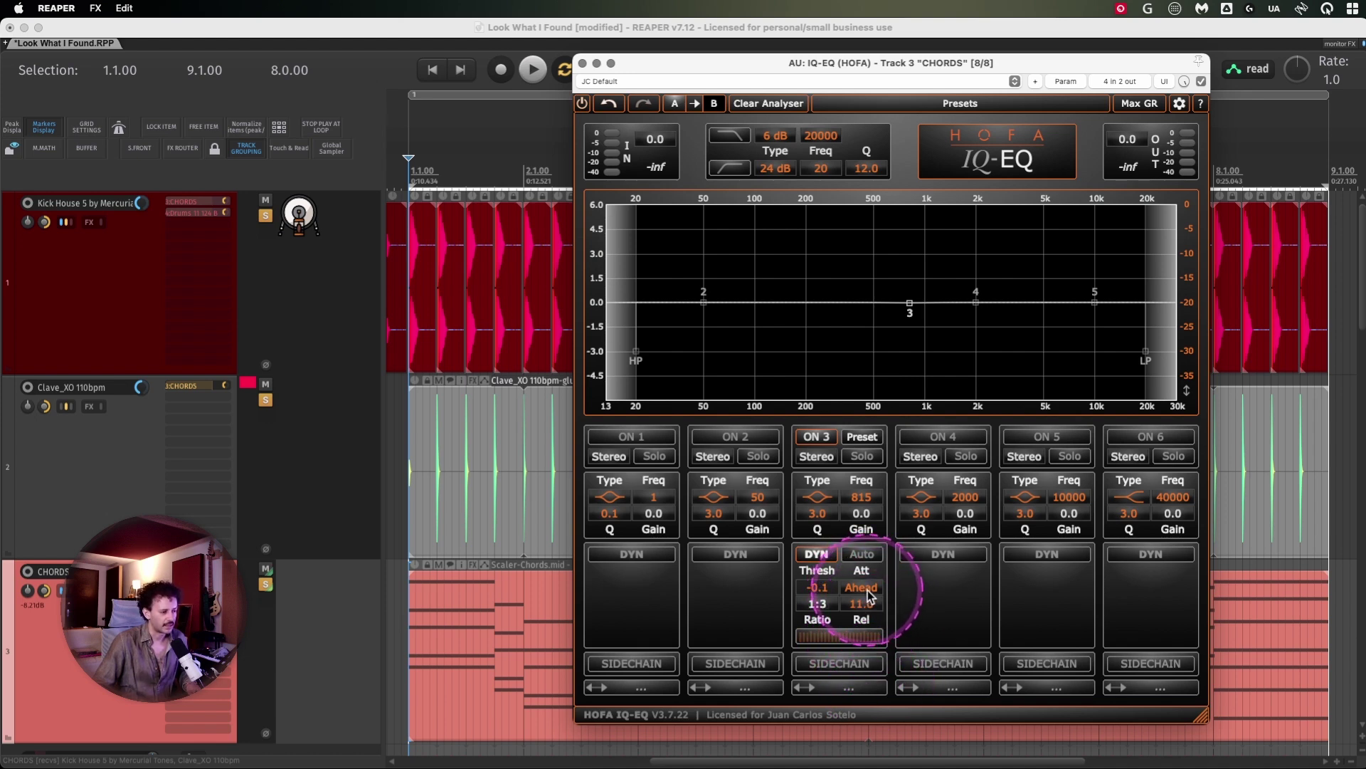
double_click(874, 588)
left_click(929, 610)
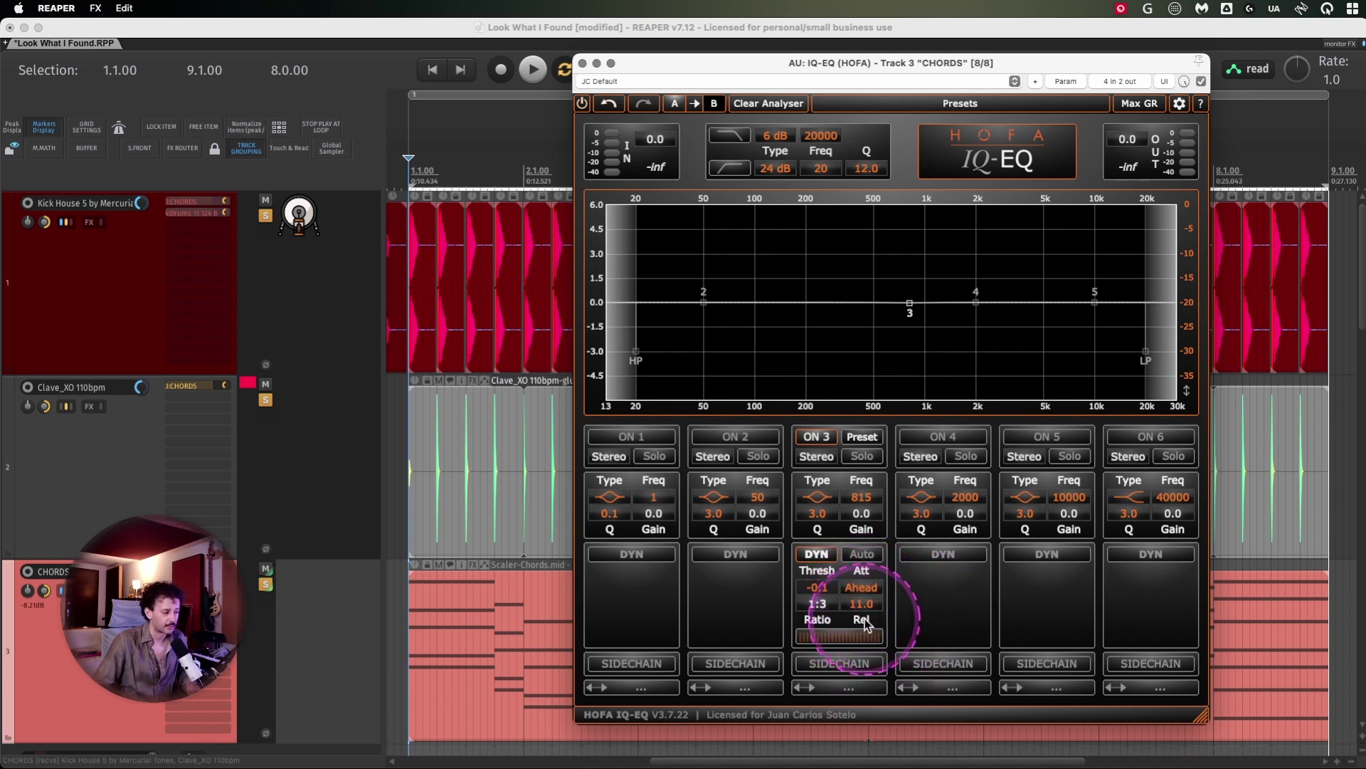
left_click_drag(873, 607, 868, 610)
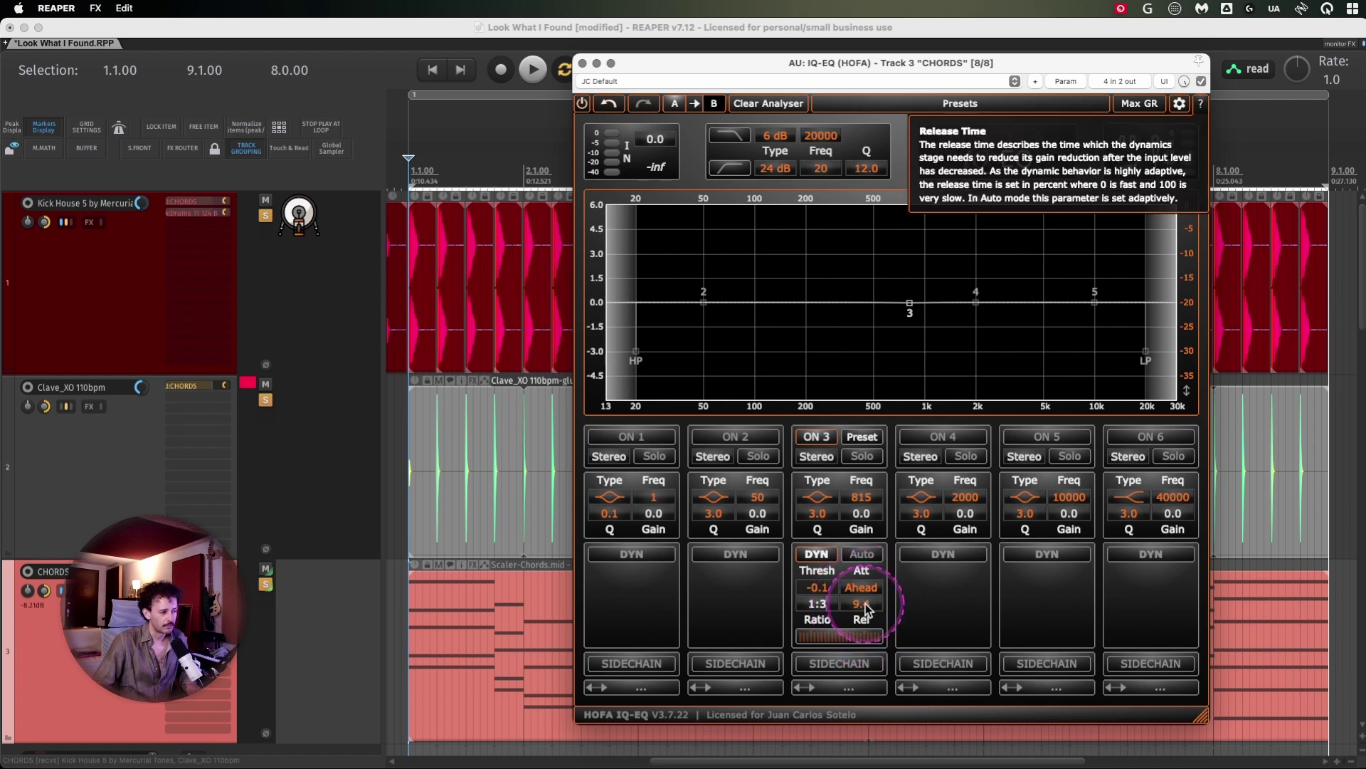
double_click(864, 604)
type("30")
key("Return")
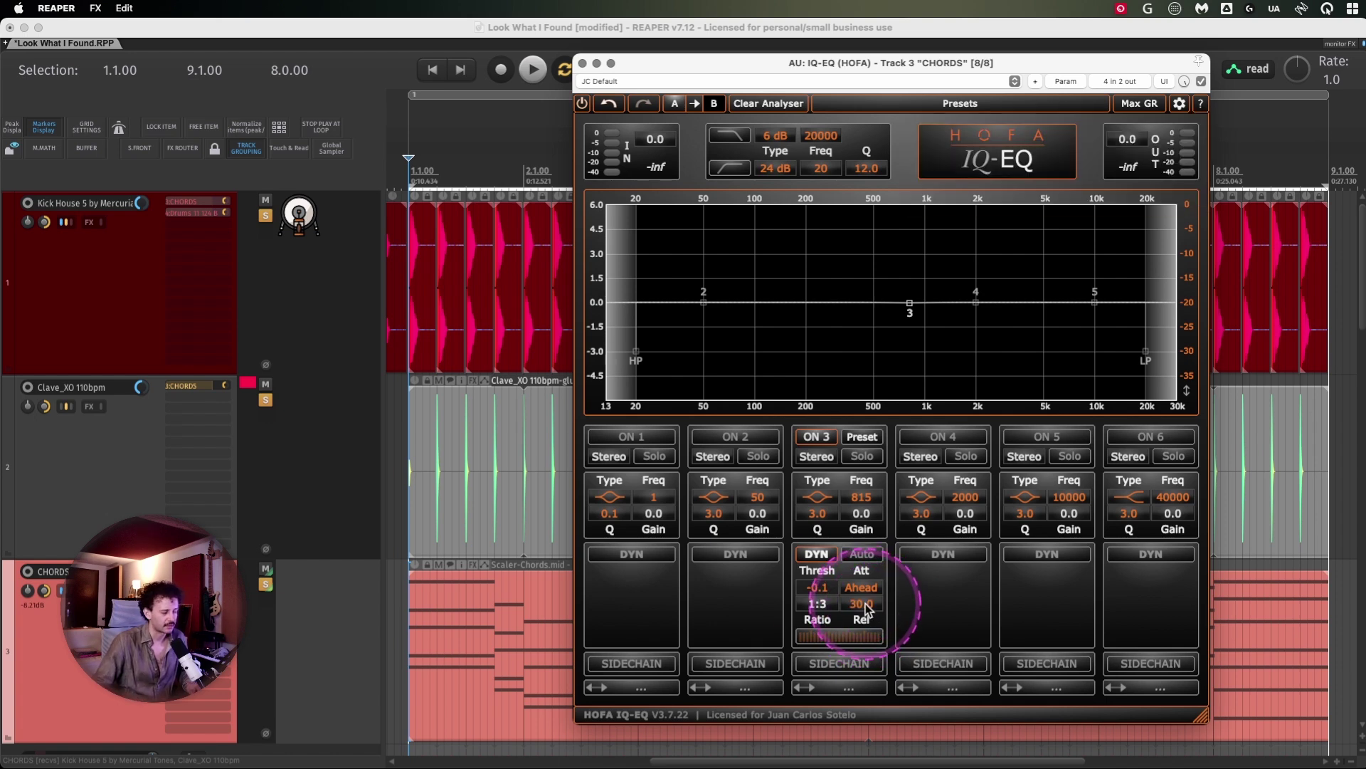
left_click_drag(816, 588, 846, 660)
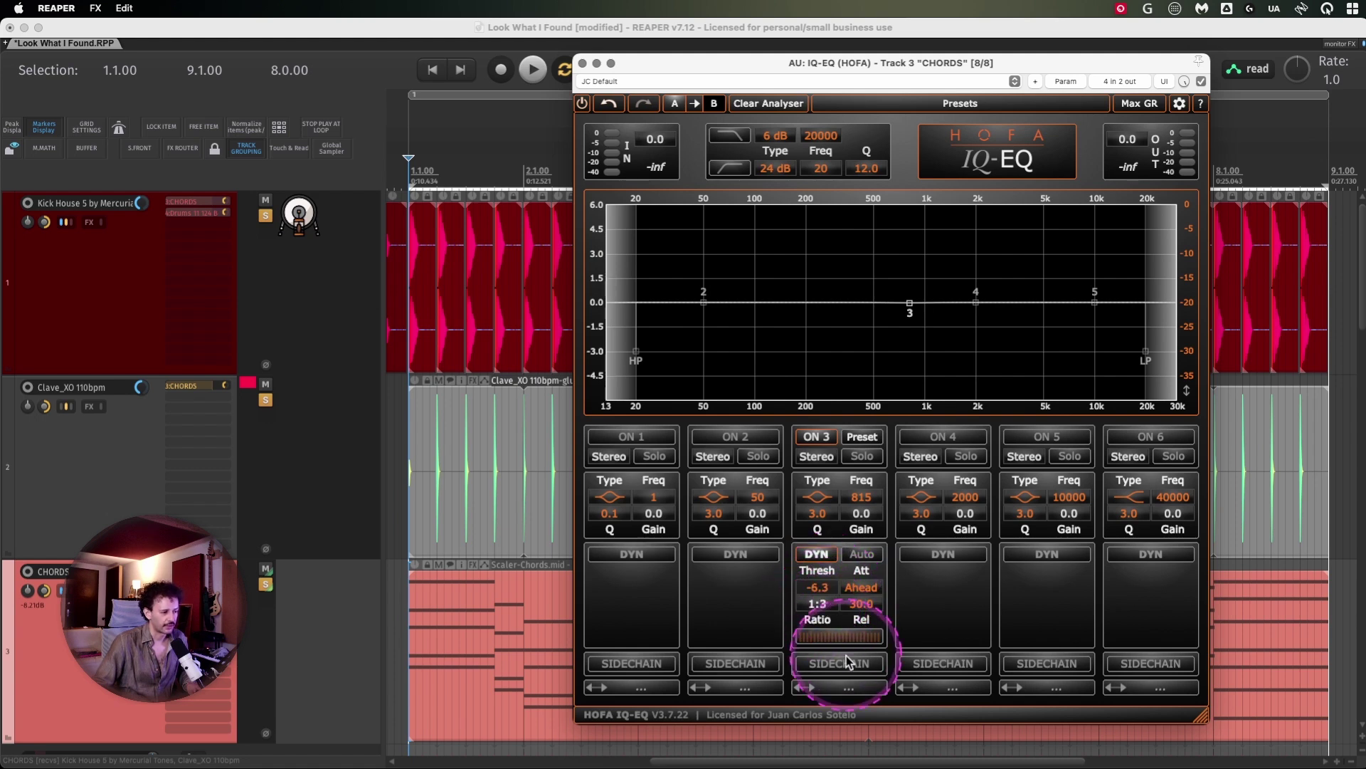
Step: Enable band 3's sidechain with the external source and the flat filter type
left_click(846, 664)
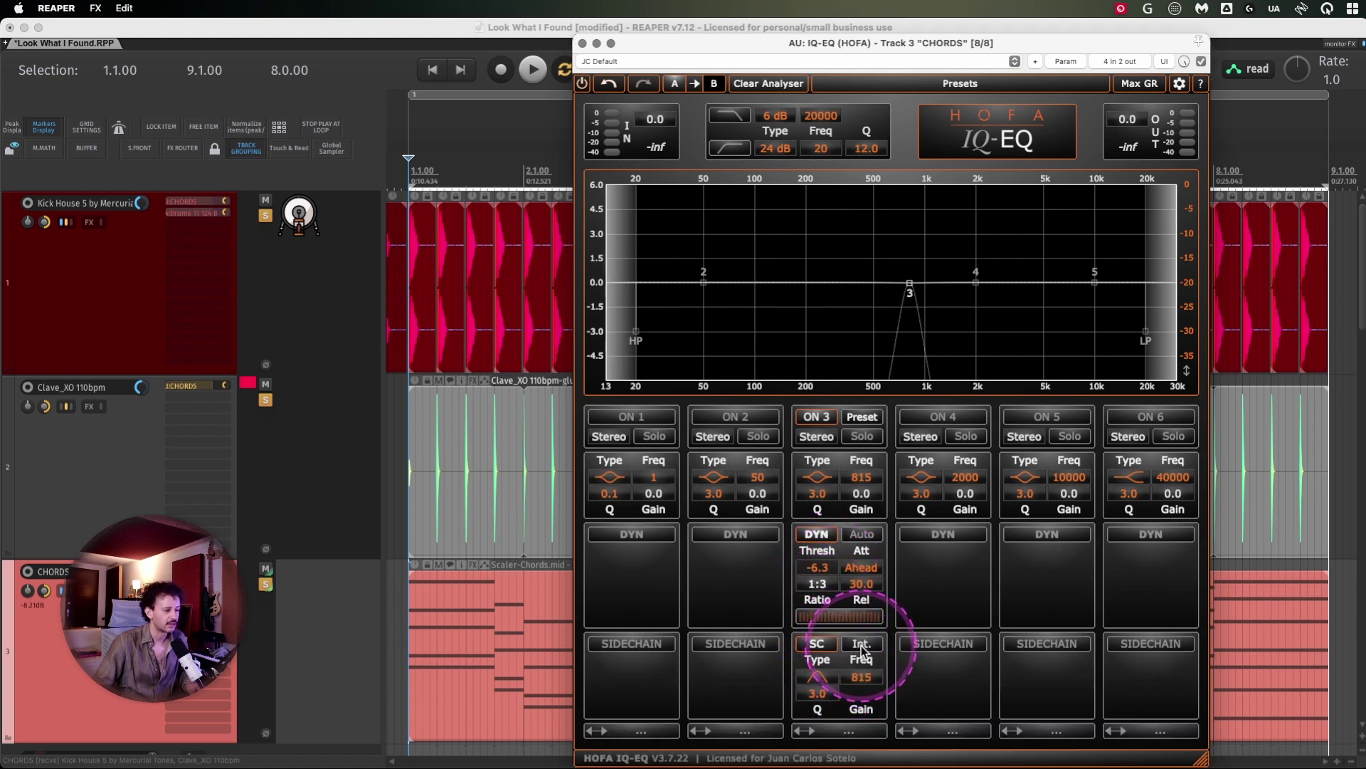
left_click(861, 644)
left_click(817, 676)
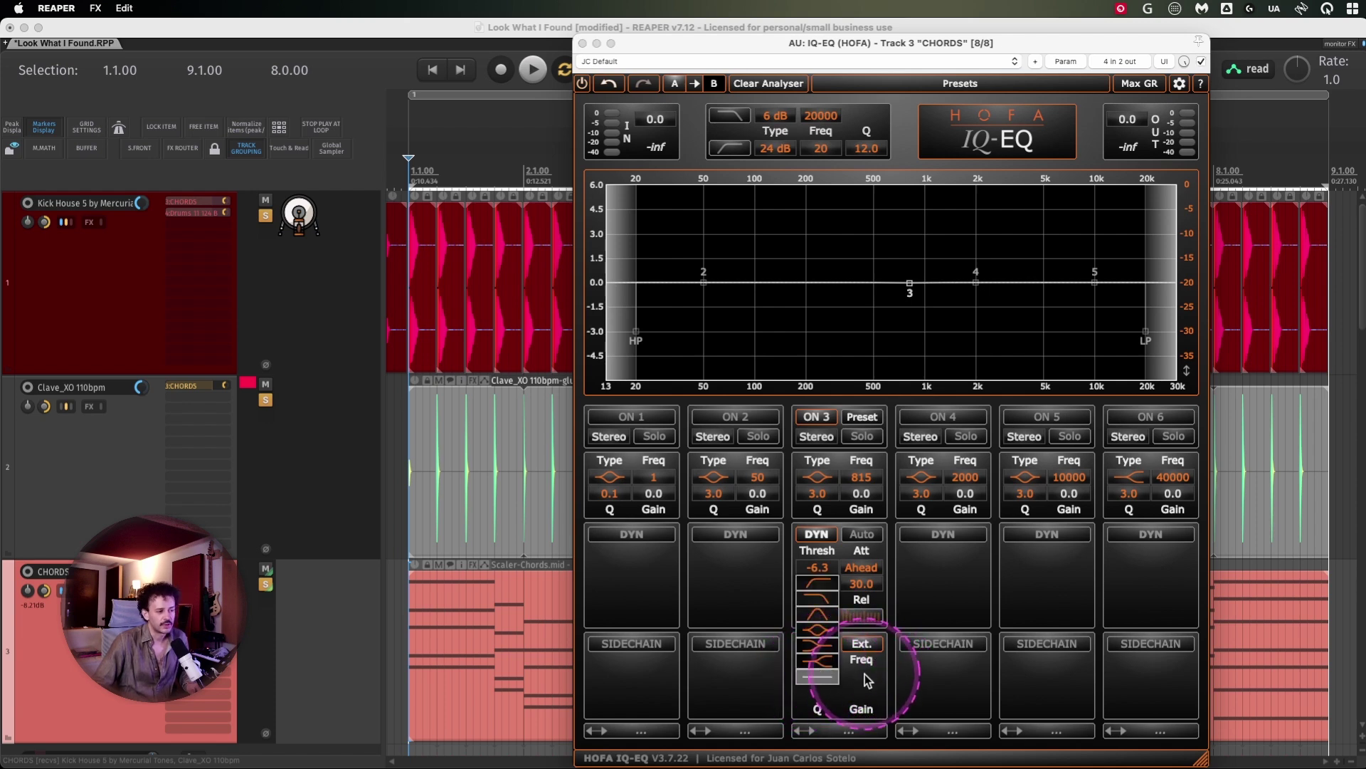
left_click(939, 686)
left_click(810, 680)
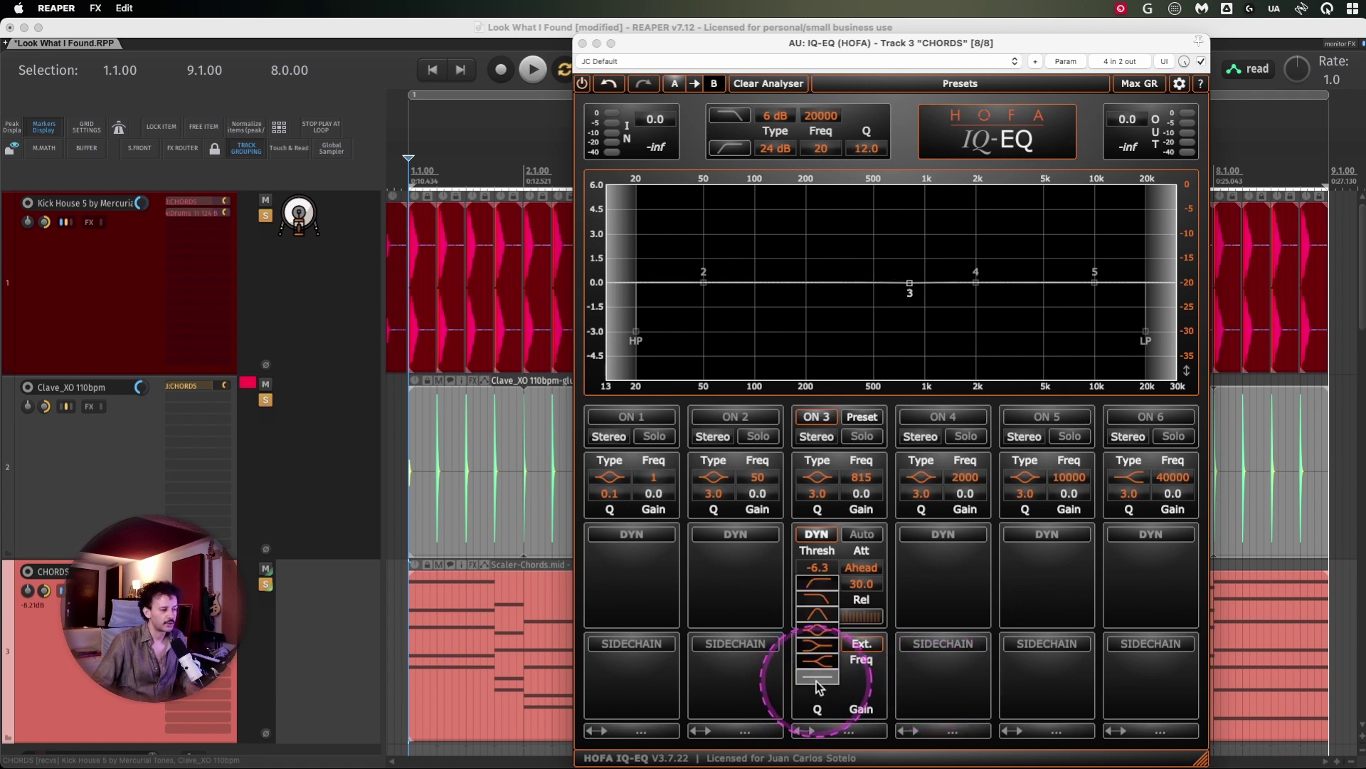
left_click(938, 685)
Step: During playback, adjust band 3's dynamics threshold to -32.5 while watching the EQ curve react to the sidechain
key("space")
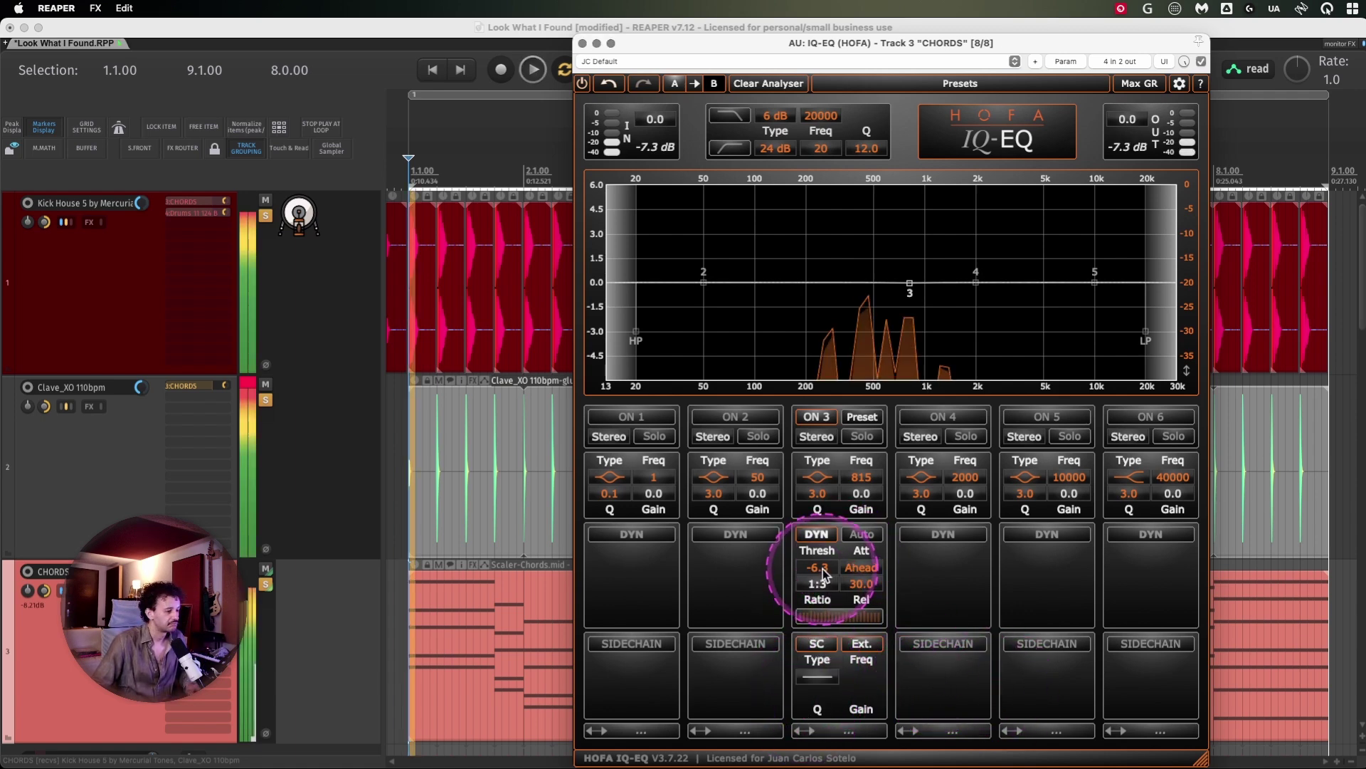
left_click_drag(818, 566, 823, 707)
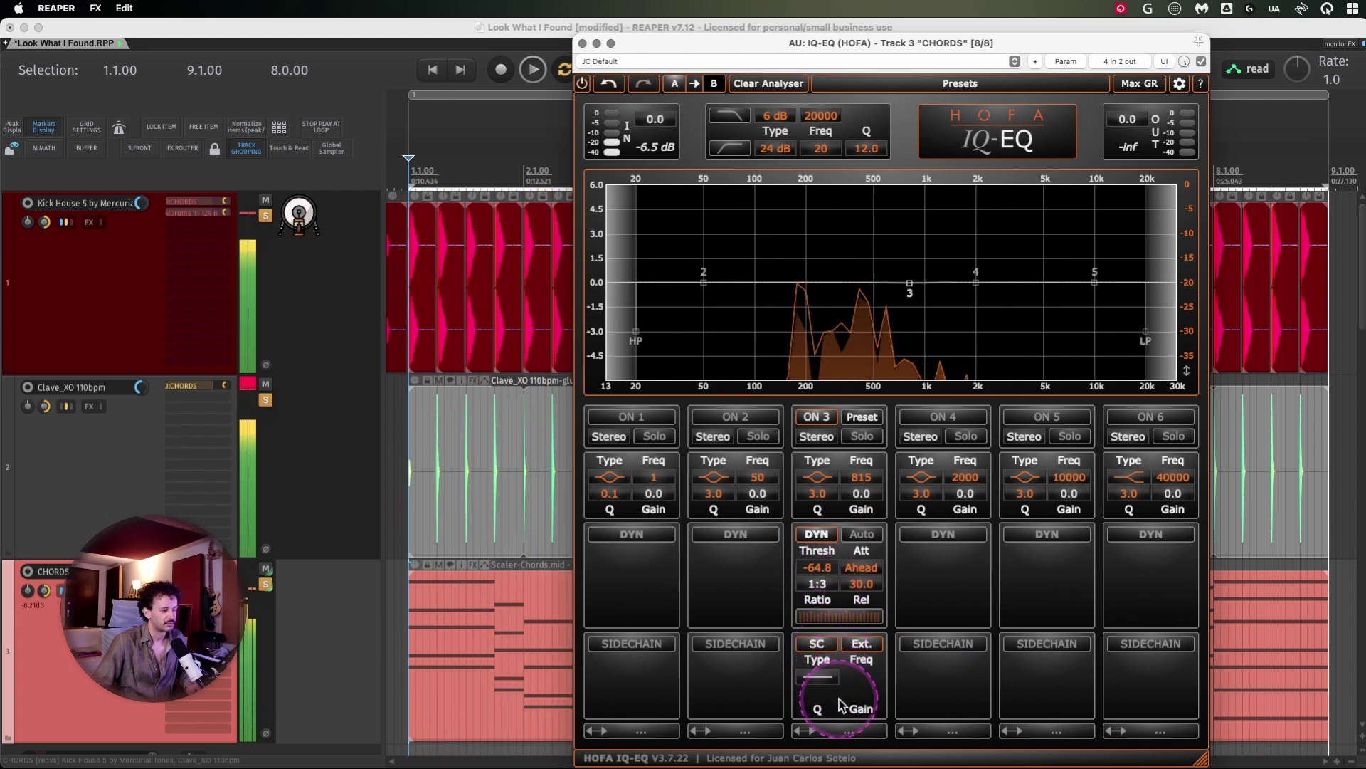
left_click_drag(828, 575, 826, 557)
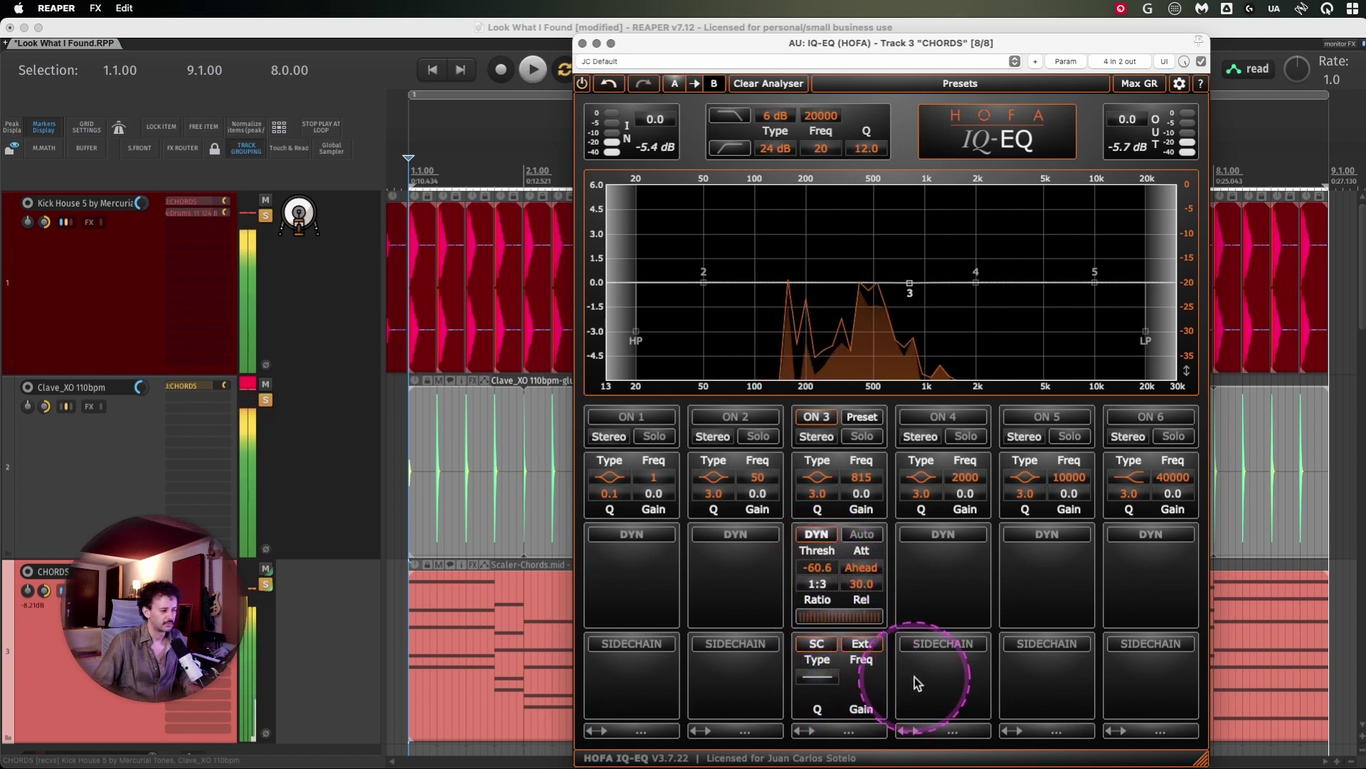
key("space")
key("space")
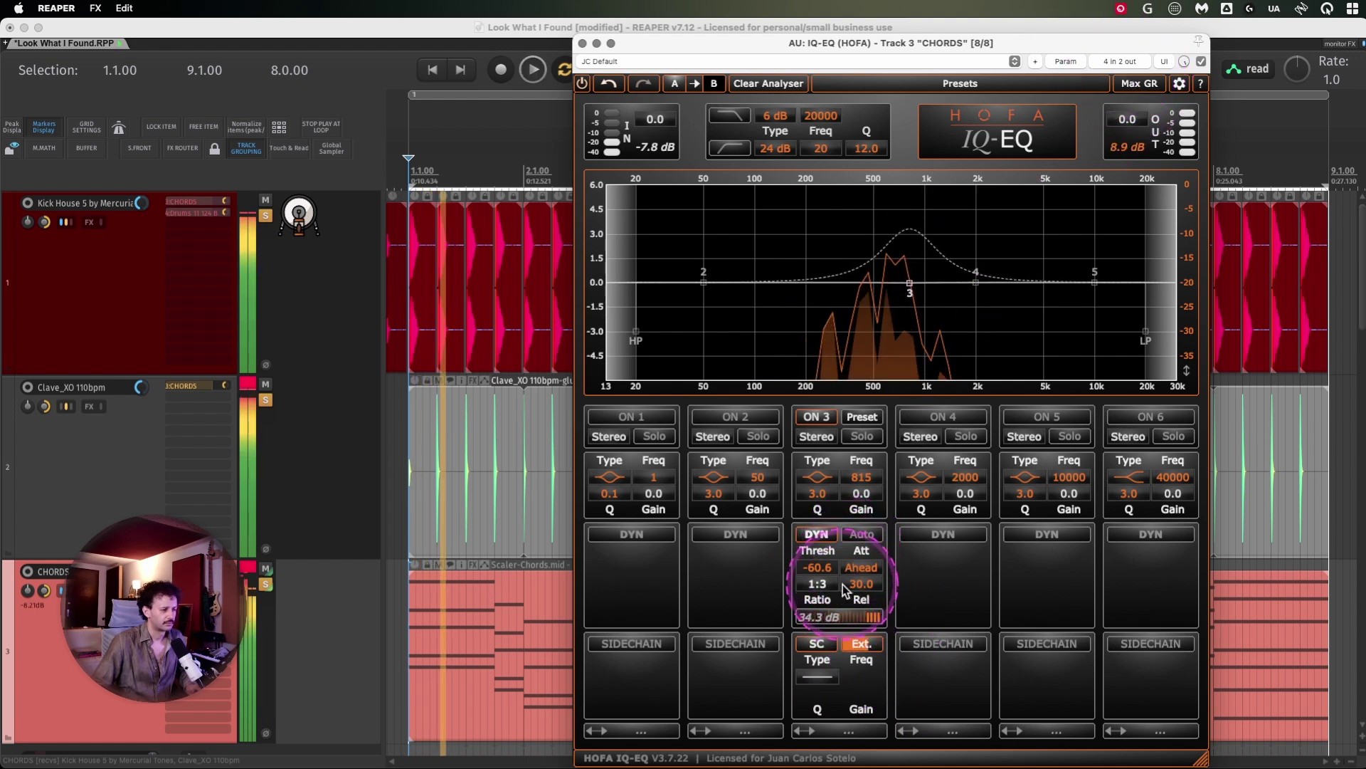
left_click_drag(836, 572, 819, 505)
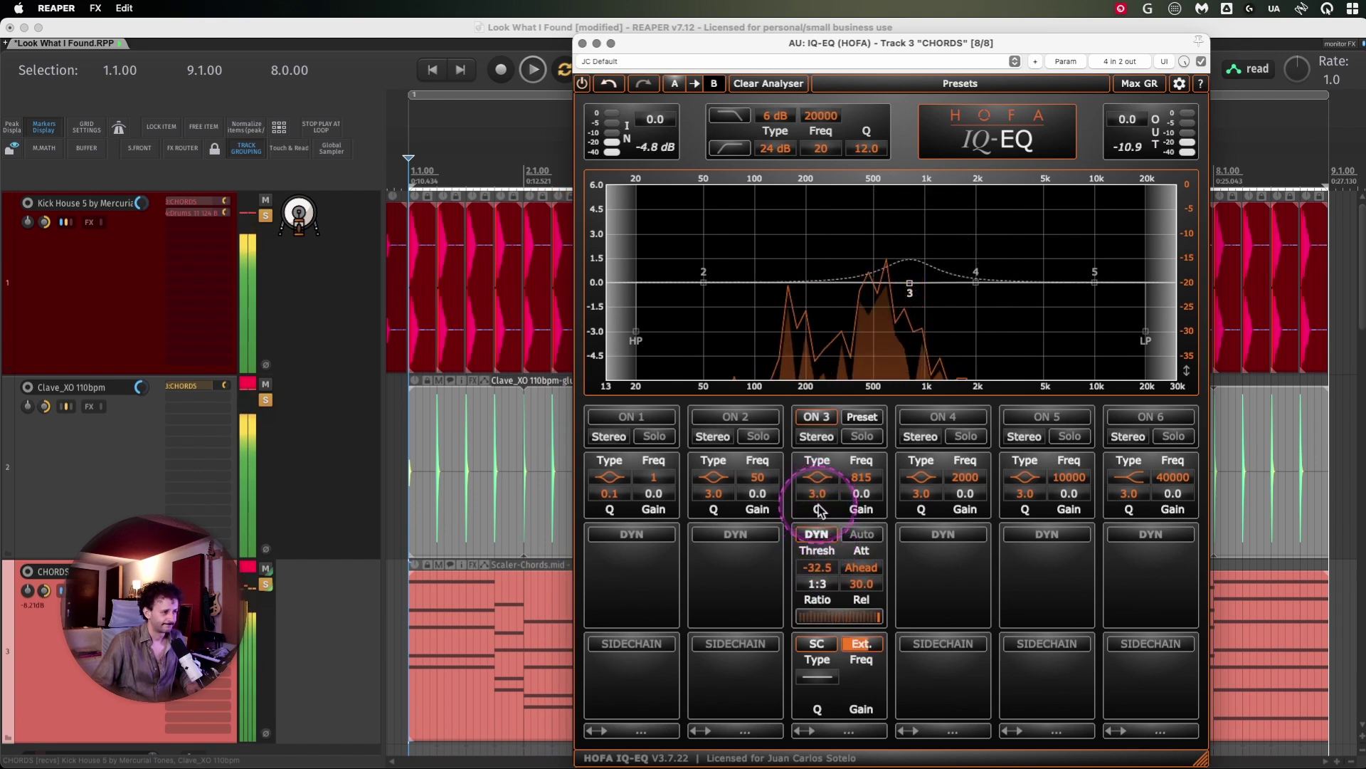
Step: During playback, move IQ-EQ band 3 to 480 Hz and set its dynamics release to 42.8
left_click_drag(908, 288, 871, 282)
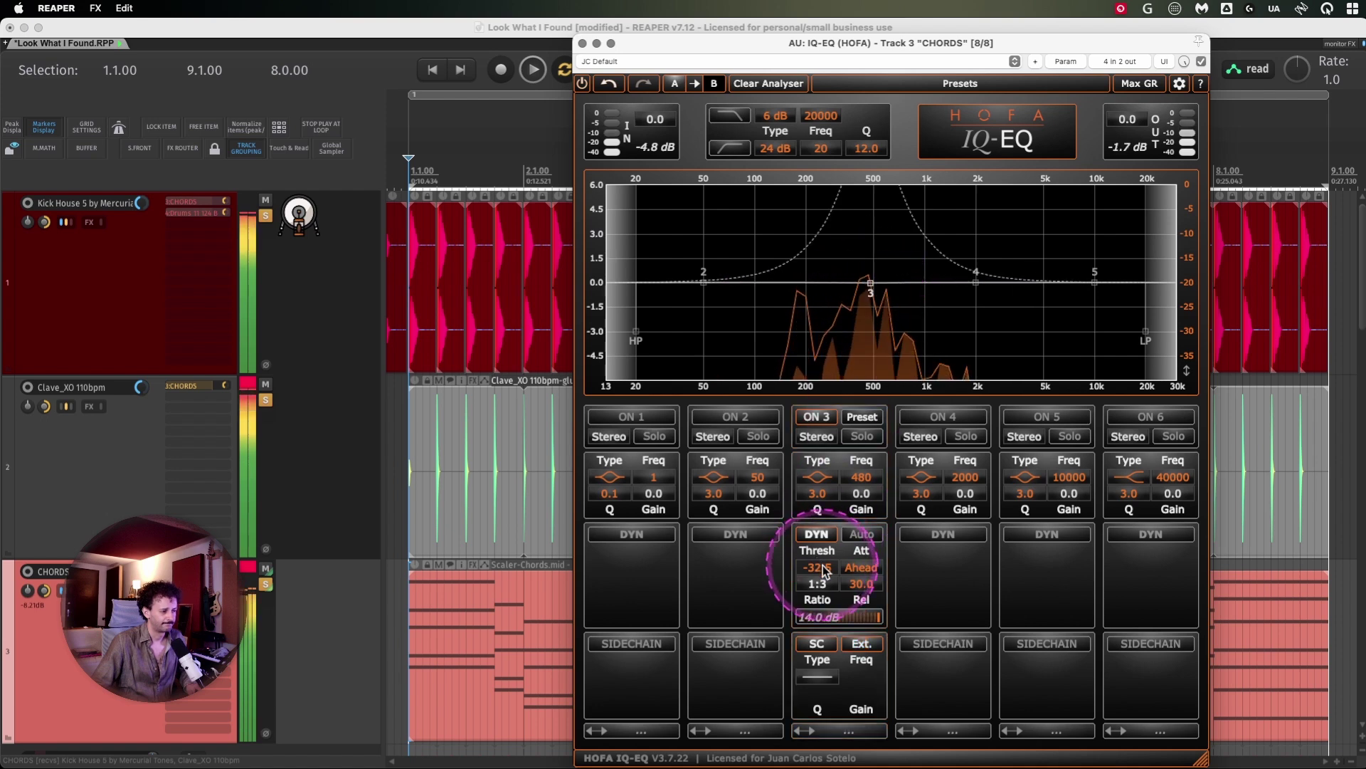
left_click_drag(873, 586, 873, 562)
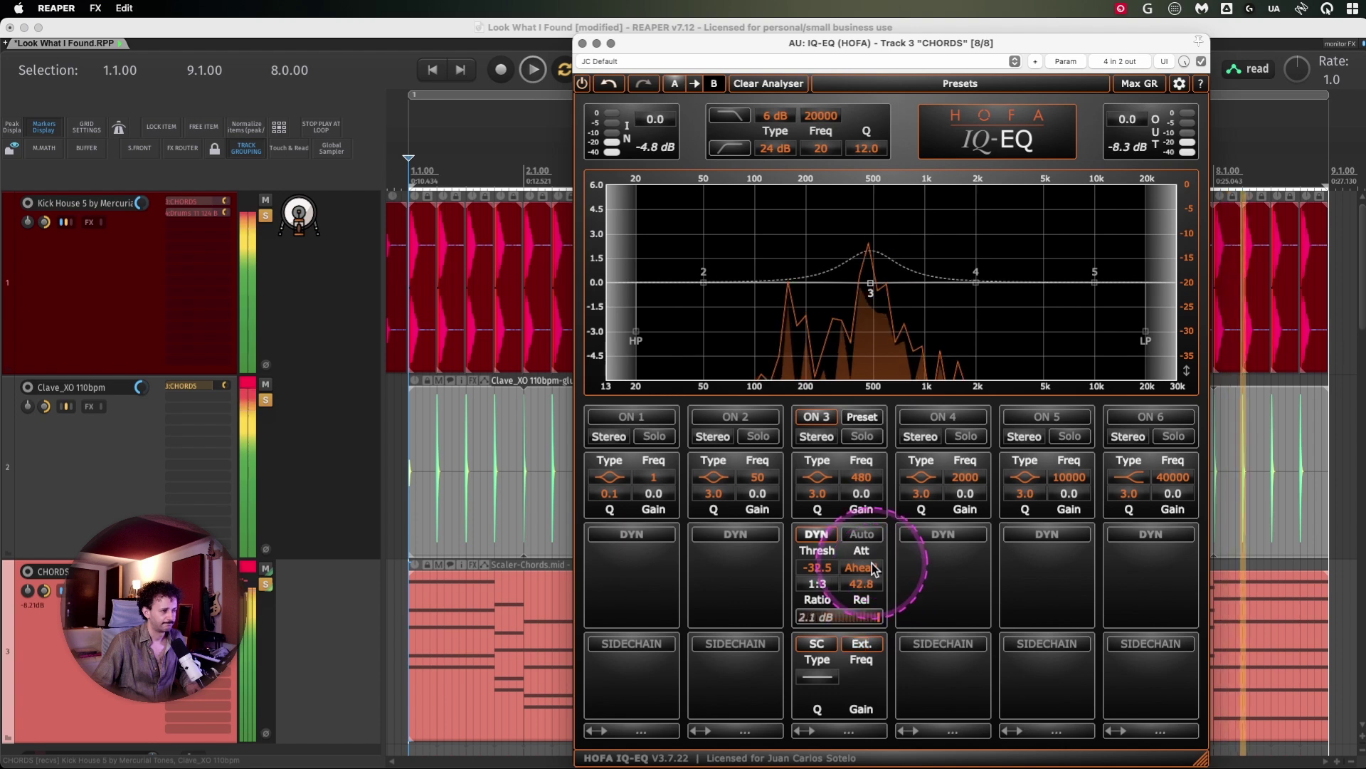
Step: Inspect IQ-EQ's plug-in pin connector with all four track channels in view to check the sidechain input routing
left_click(1118, 61)
left_click_drag(1195, 68, 924, 142)
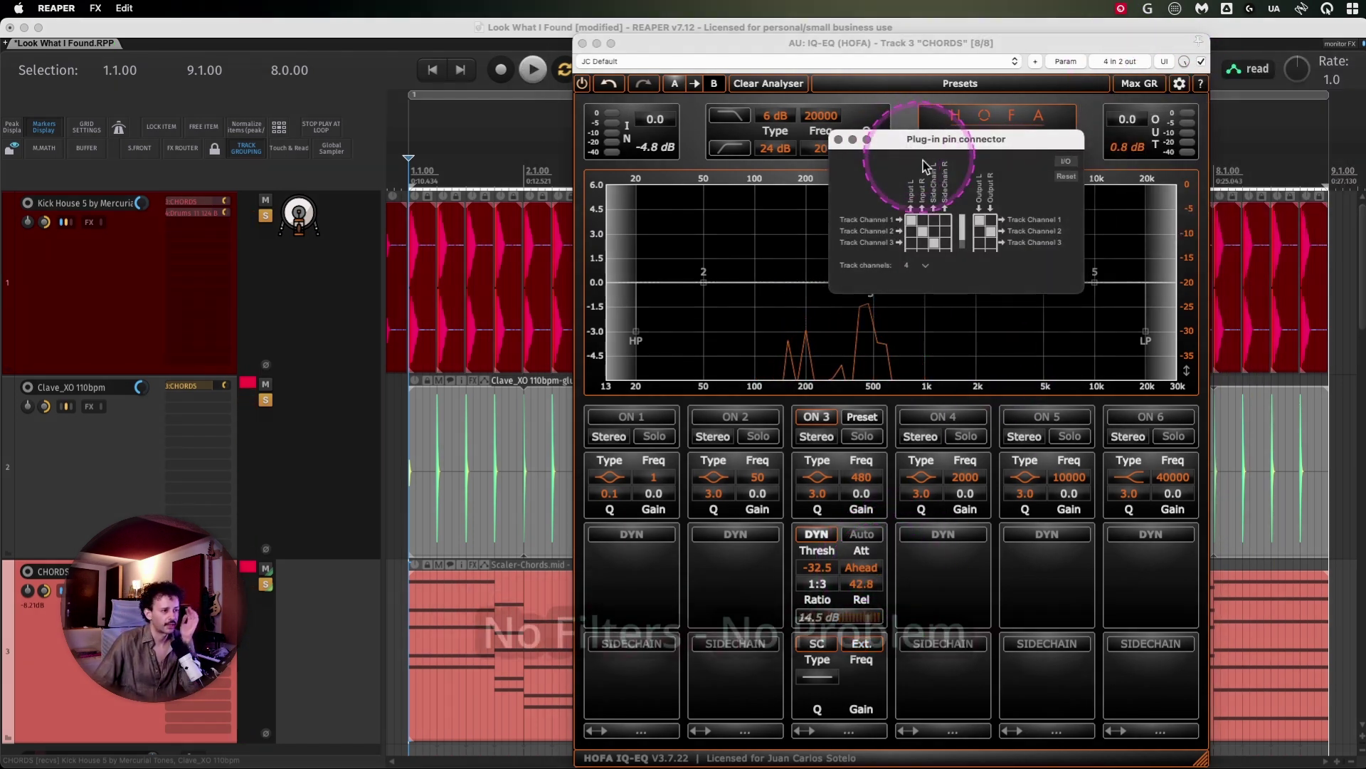
left_click_drag(1082, 306, 1125, 348)
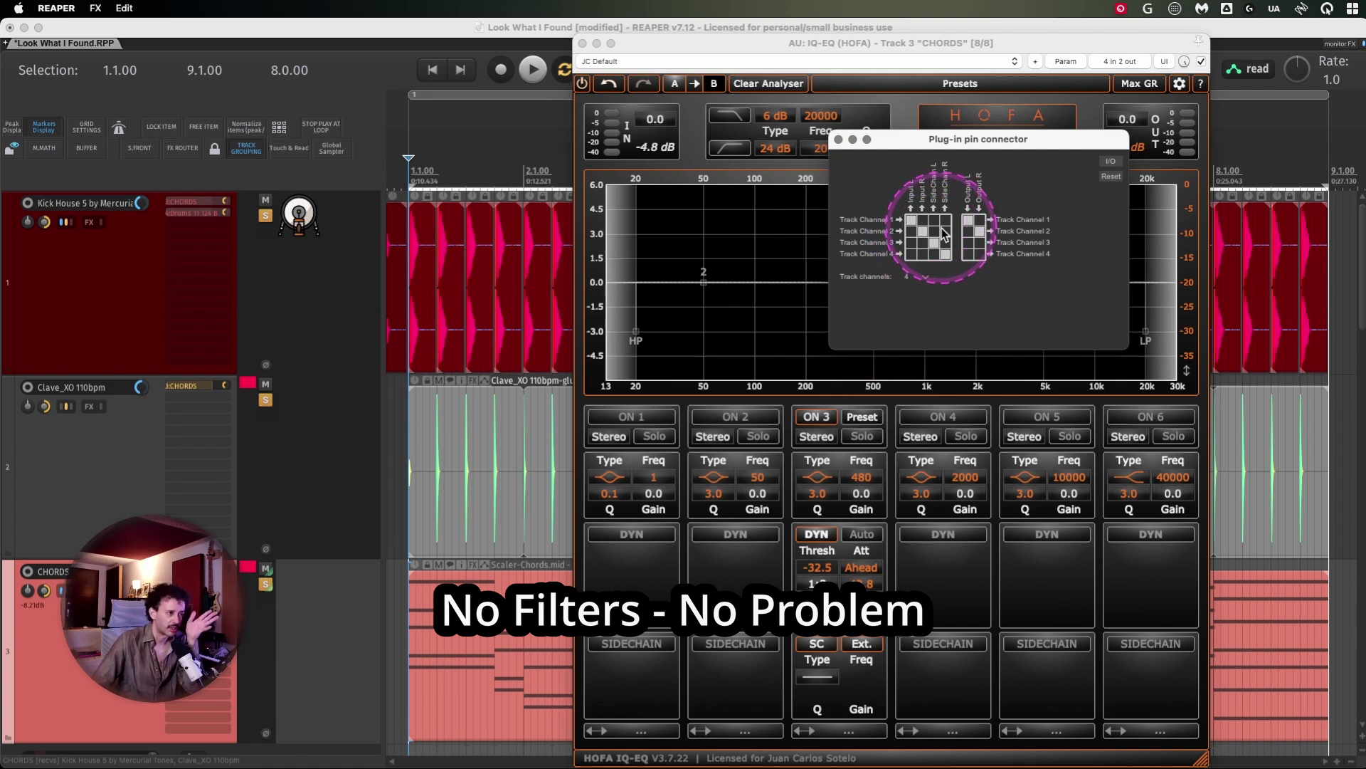
left_click(839, 139)
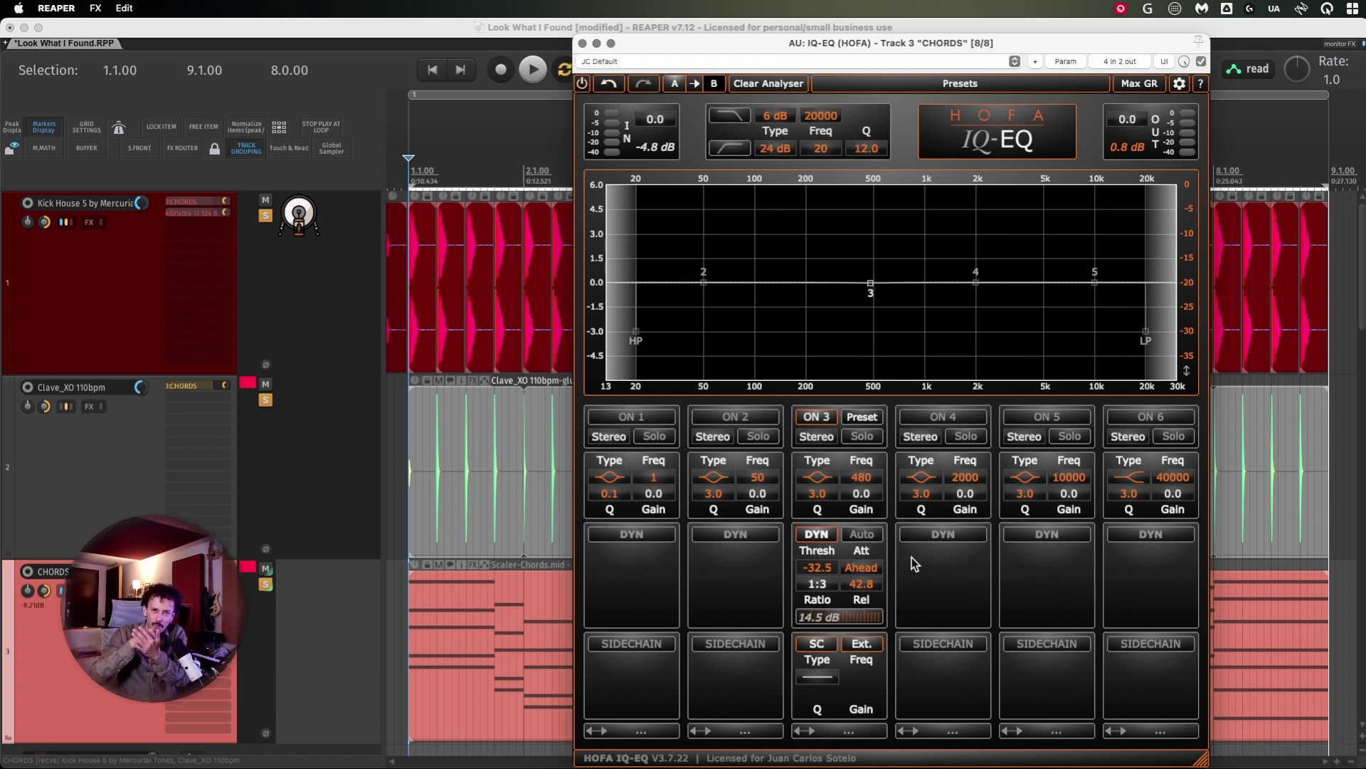
Step: Close IQ-EQ and open the CHORDS track's ReaComp with its auxiliary-input sidechain settings, placing its window over the arrangement
left_click(582, 44)
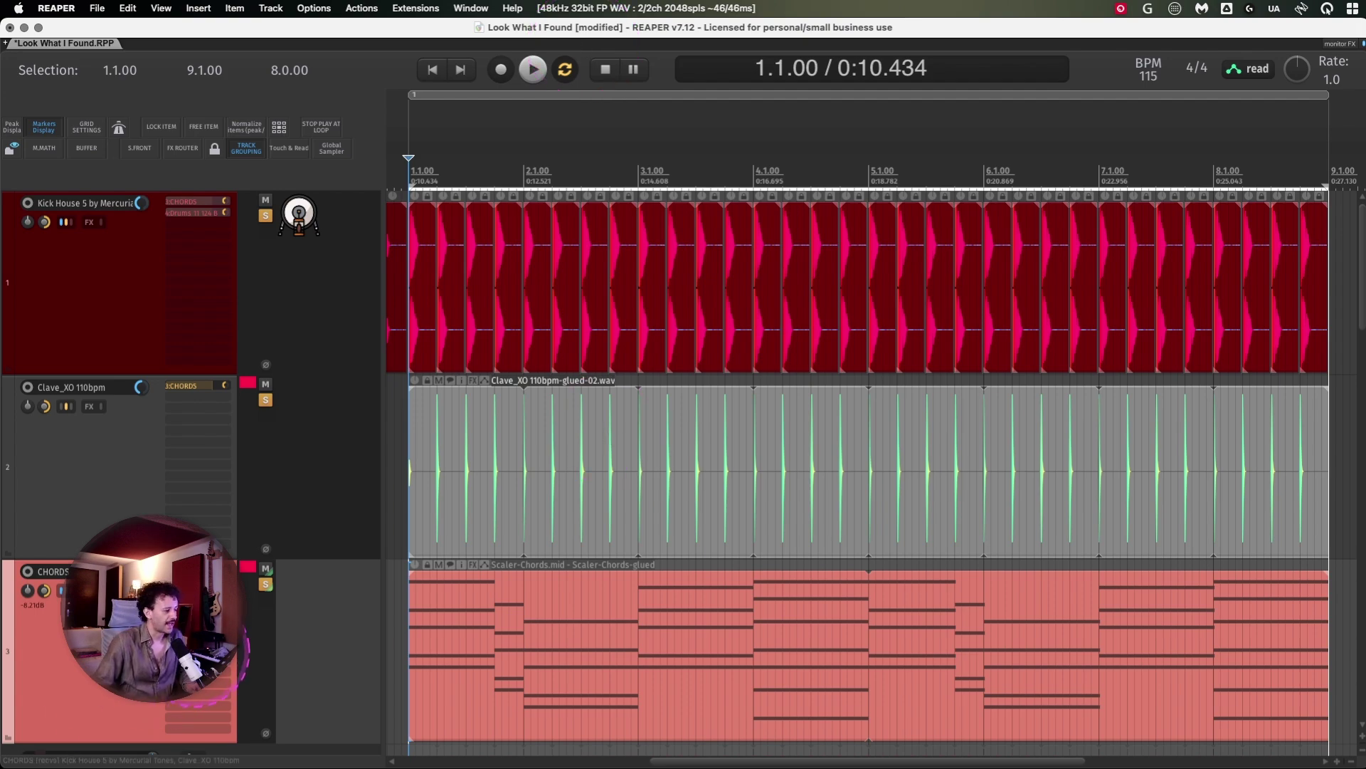
left_click(194, 652)
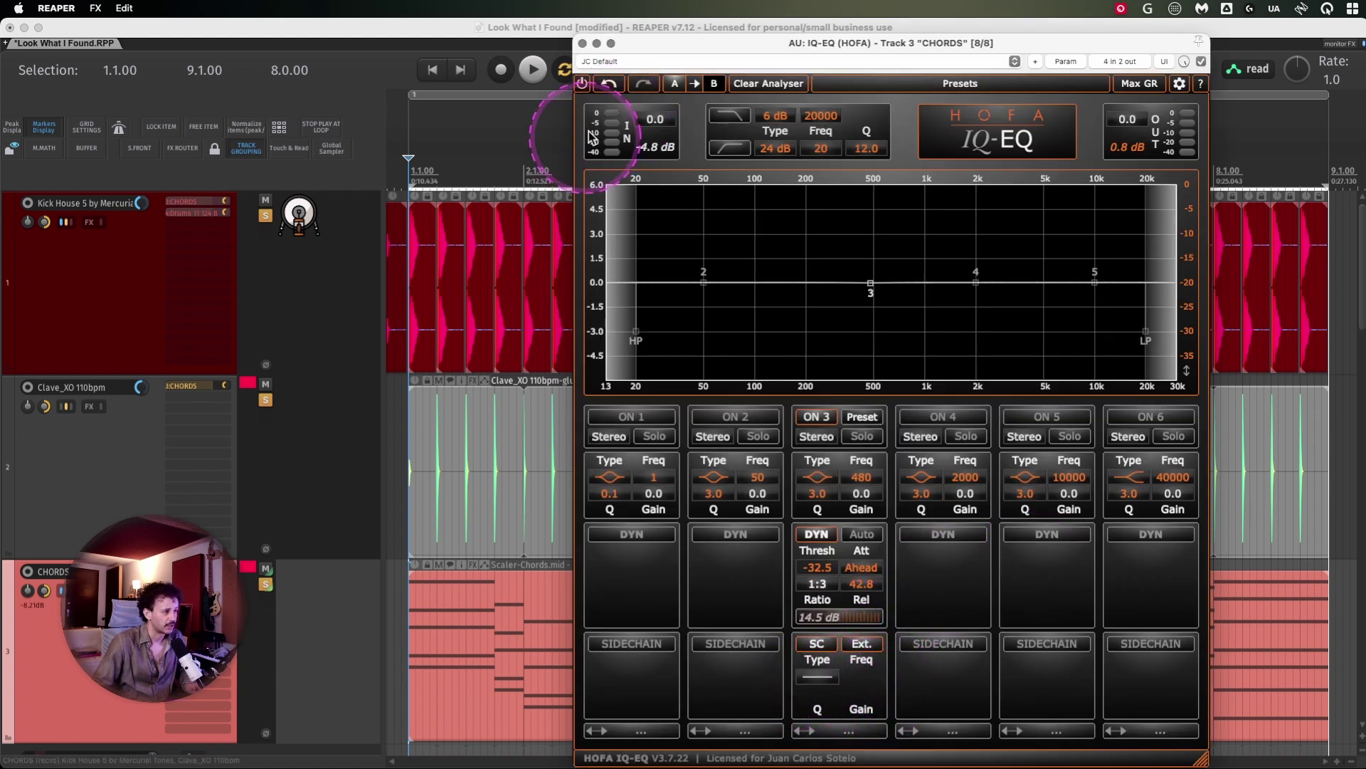
left_click(582, 43)
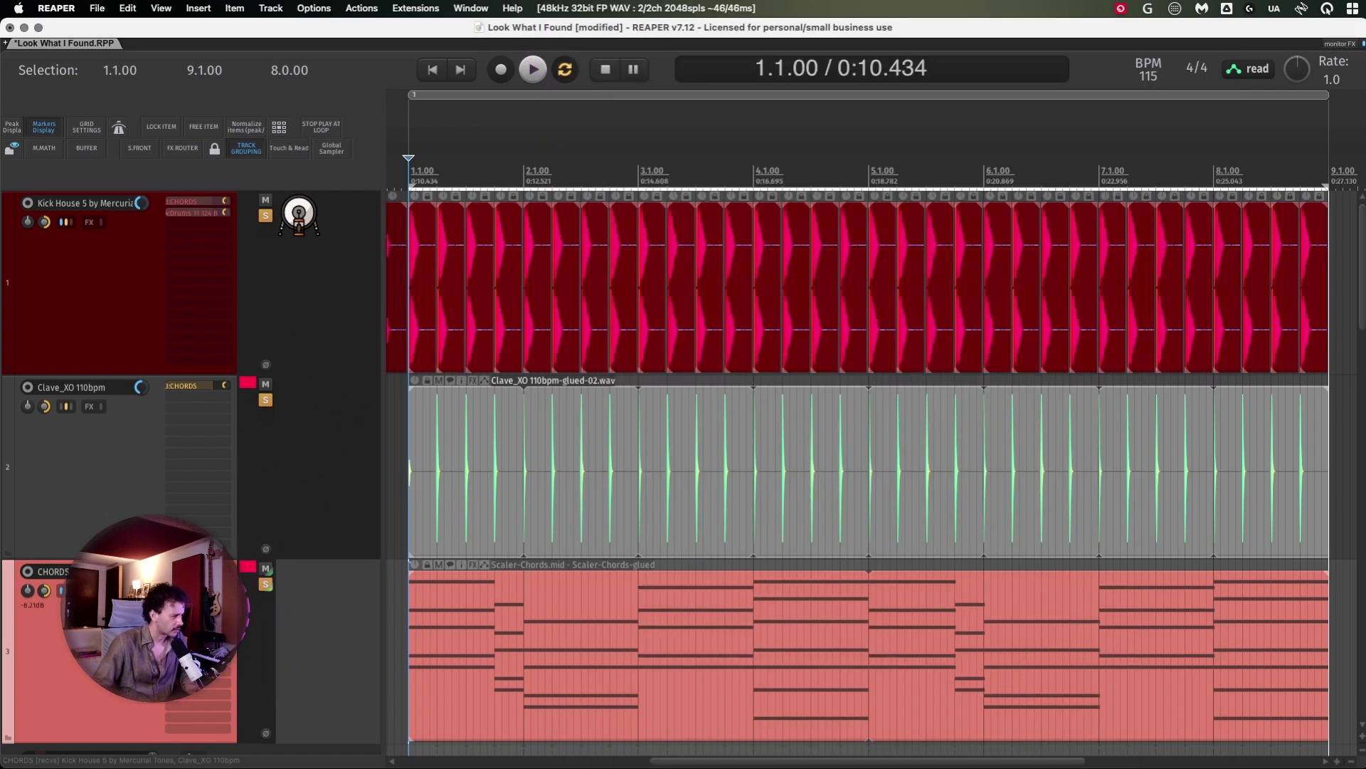
left_click(212, 606)
left_click_drag(1148, 169, 961, 124)
left_click_drag(903, 357, 237, 385)
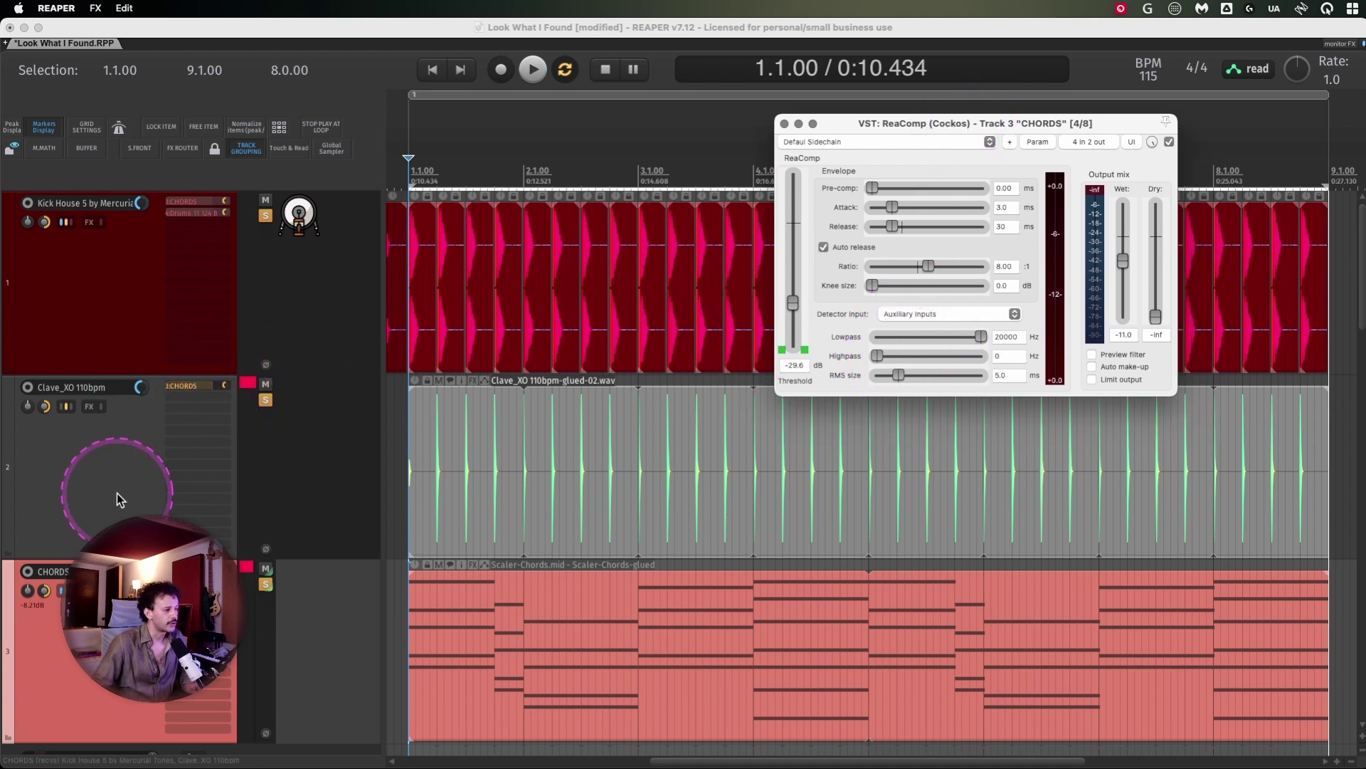
Step: Set up a purple FILTERED KICK track between the kick and CHORDS and route a send from the kick to it
left_click(108, 473)
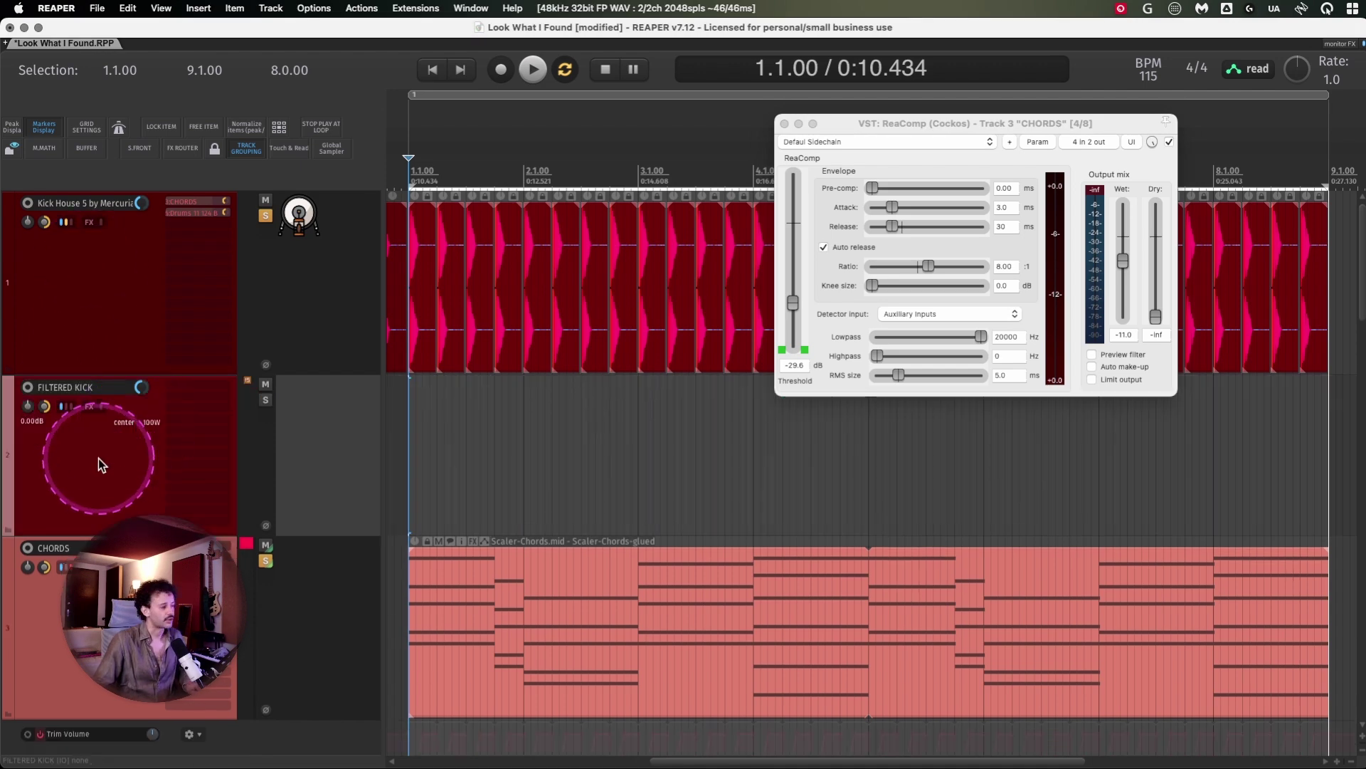
left_click(100, 464)
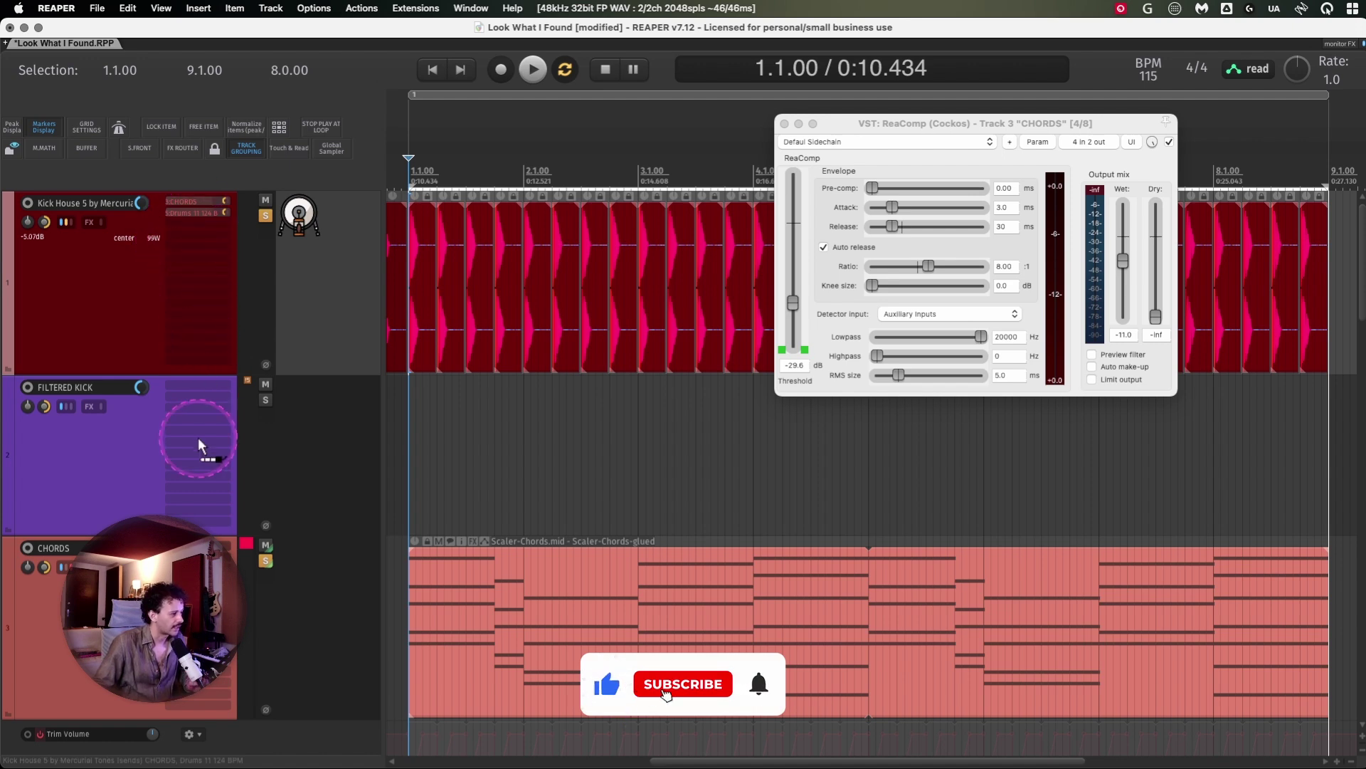
left_click_drag(198, 438, 197, 439)
Step: Add ReaEQ to the FILTERED KICK track
left_click(96, 471)
left_click(190, 395)
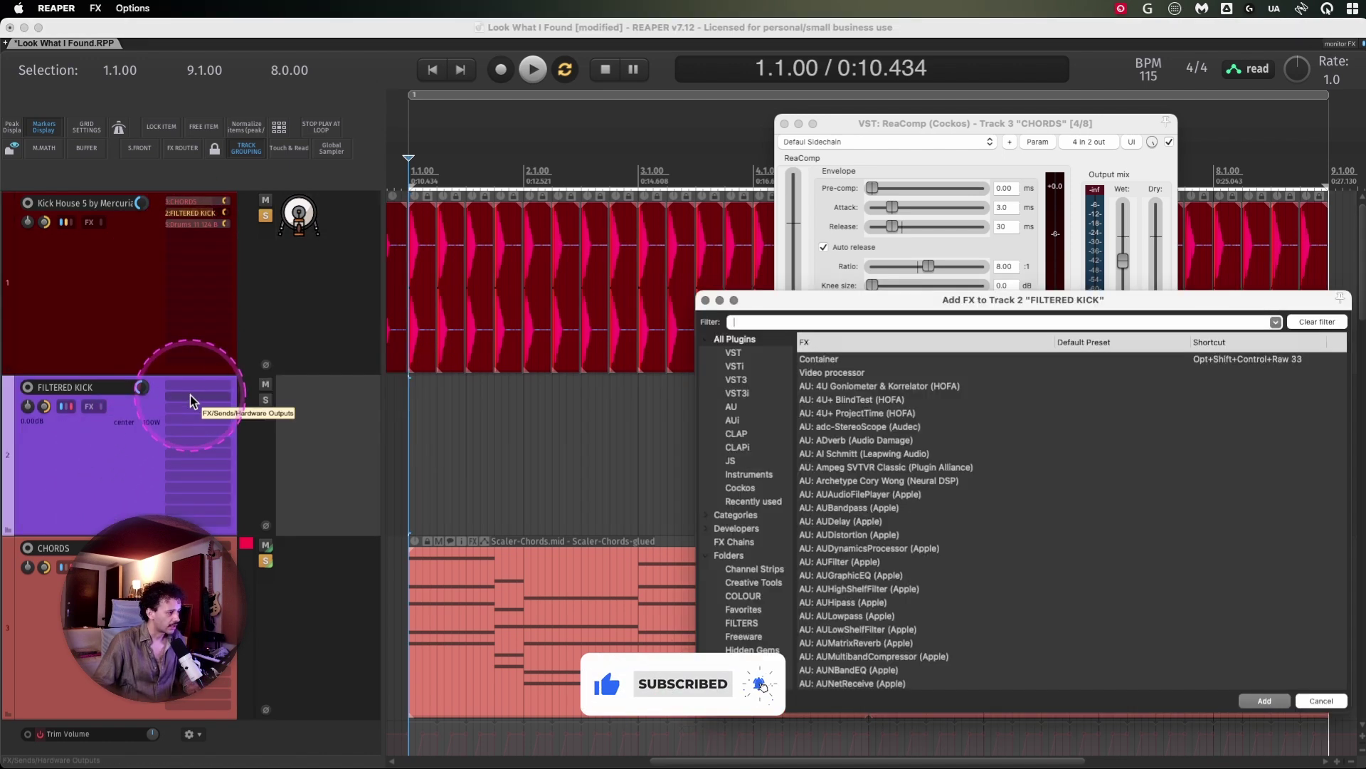
type("reaeq")
key("Return")
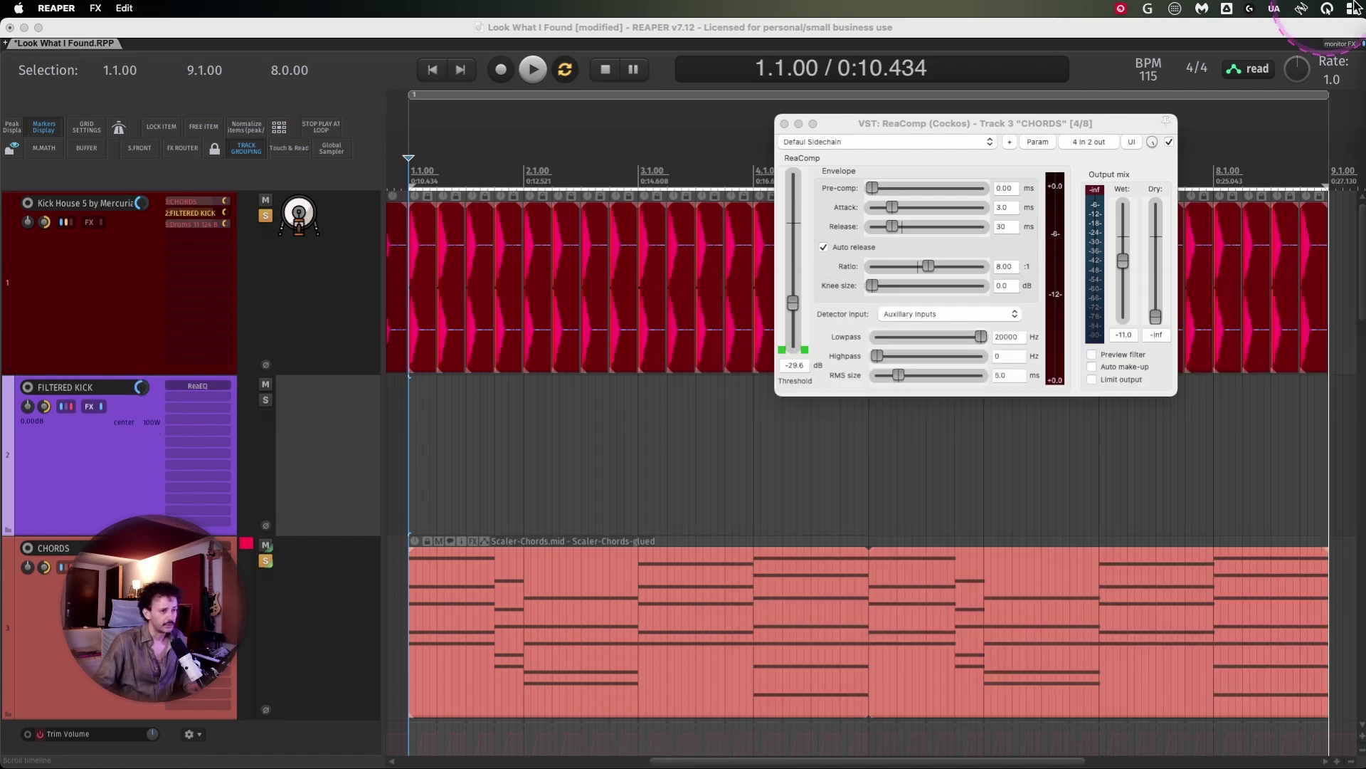
Step: Shape ReaEQ on FILTERED KICK into a band-pass with a high pass at 559.3 Hz and high-end roll-off from about 3 kHz
left_click_drag(603, 308, 669, 308)
double_click(858, 285)
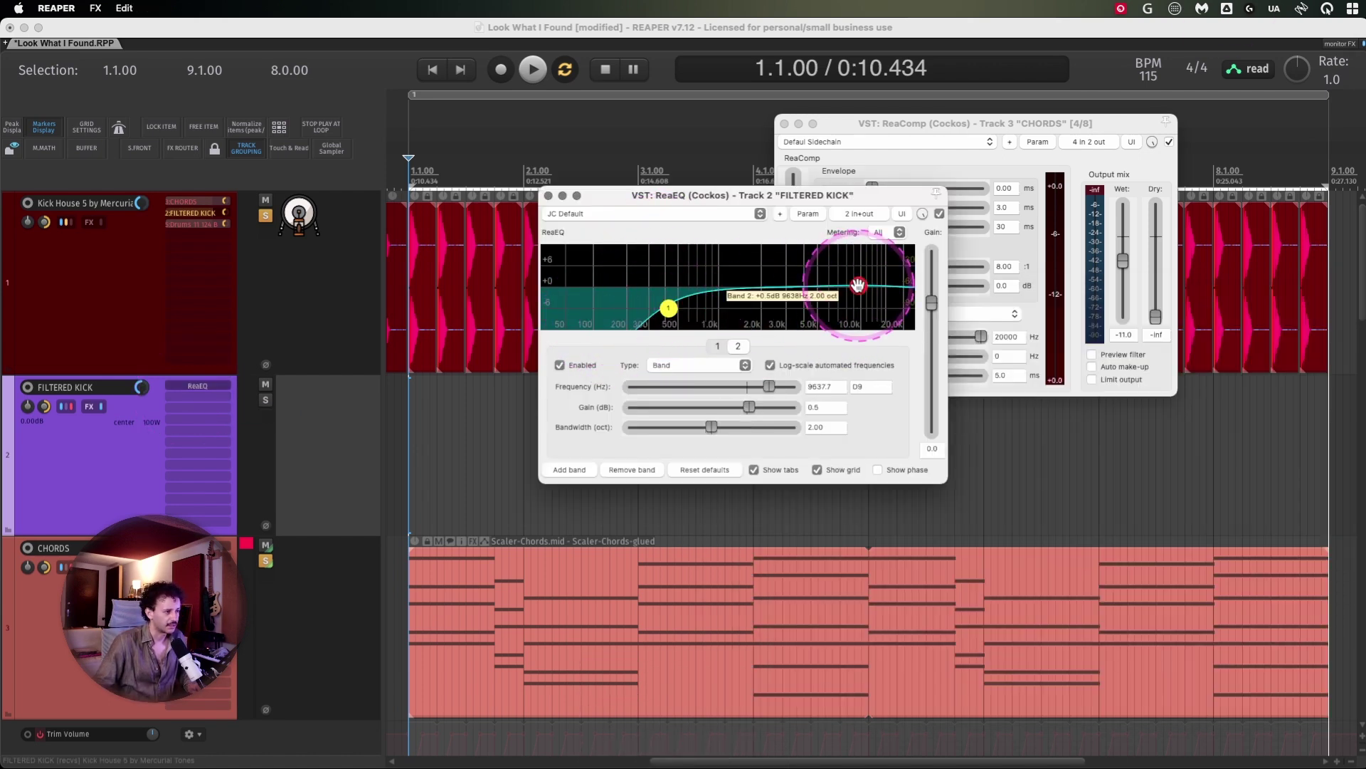
left_click_drag(858, 285, 778, 307)
left_click(672, 307)
left_click_drag(704, 192, 512, 122)
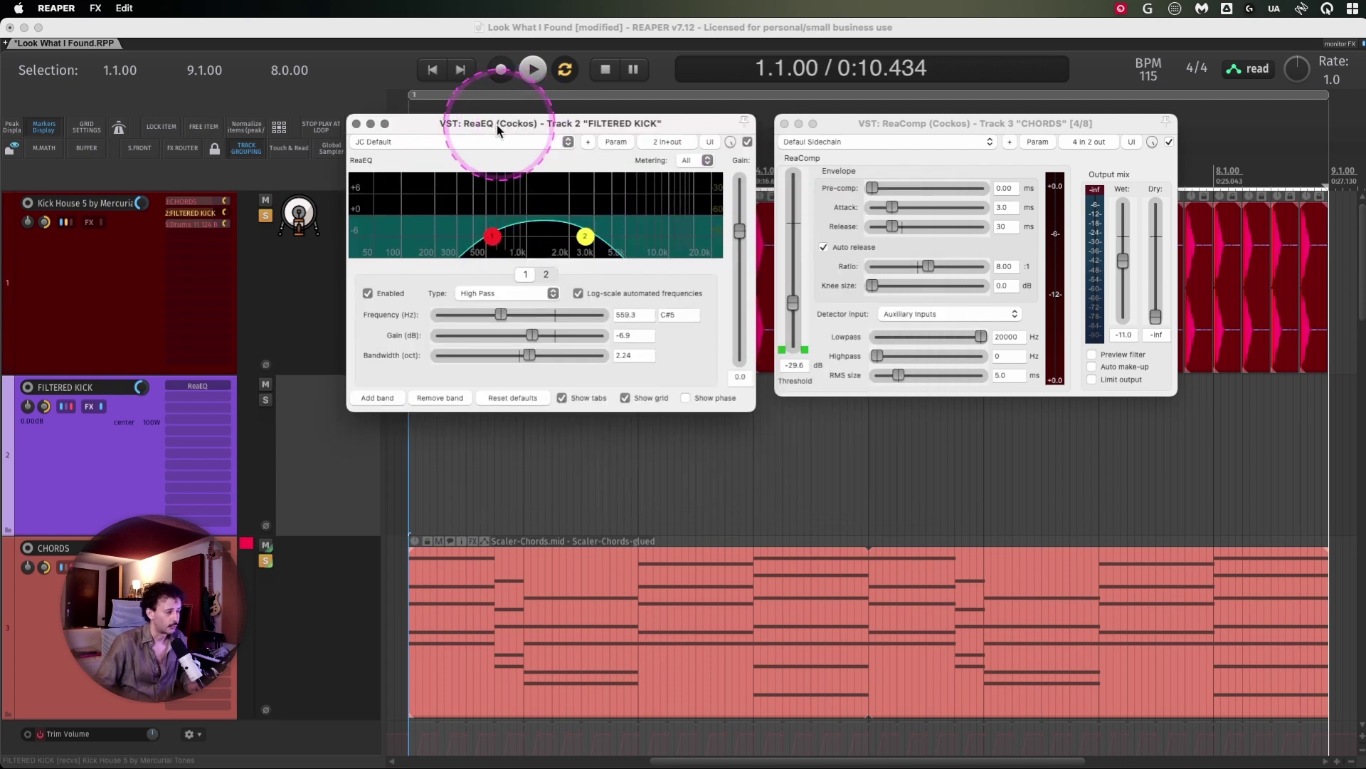
left_click(357, 124)
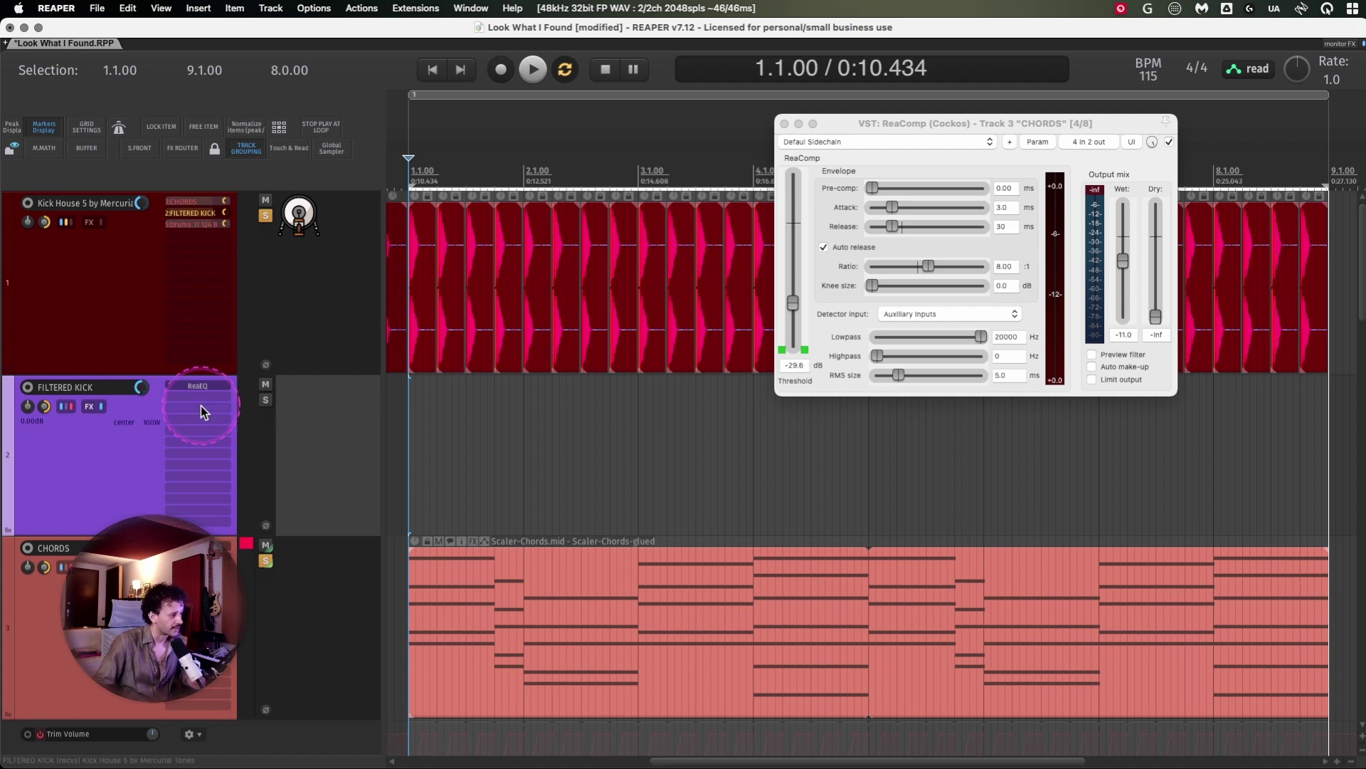
Step: Send FILTERED KICK to channels 3/4 of CHORDS for ReaComp's sidechain and check the track's routing
left_click_drag(187, 649, 941, 276)
left_click(86, 471)
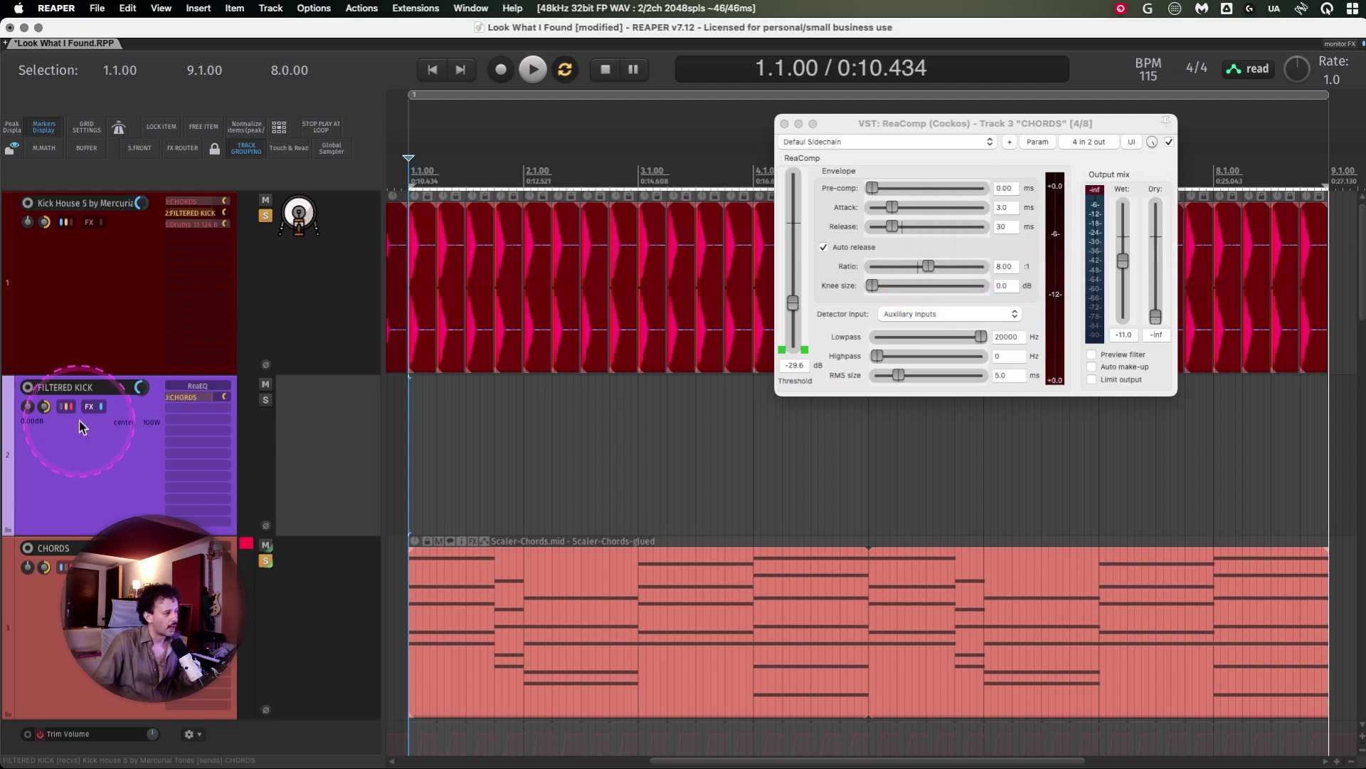
left_click(67, 406)
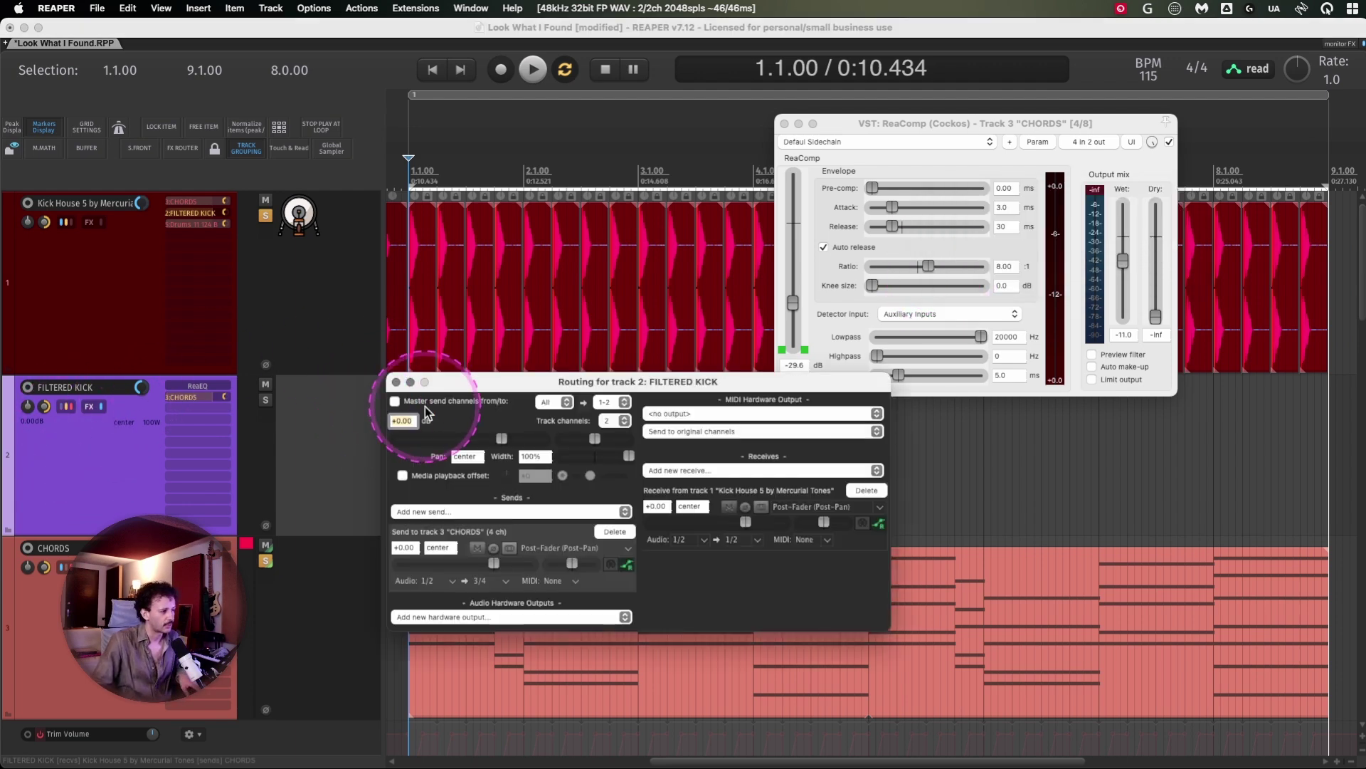
left_click(396, 382)
Step: Play the loop briefly to hear ReaComp on CHORDS react to the filtered kick sidechain
left_click_drag(1018, 120, 926, 189)
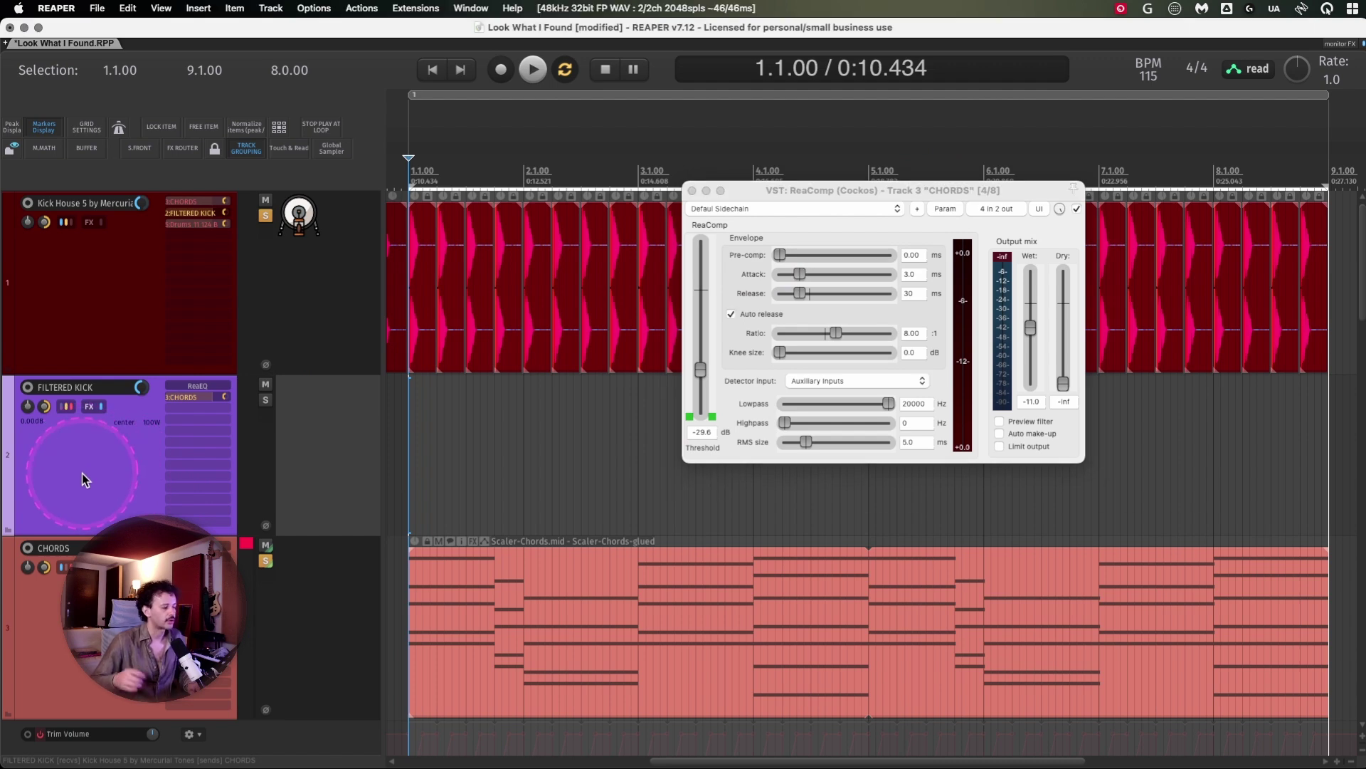
key("F6")
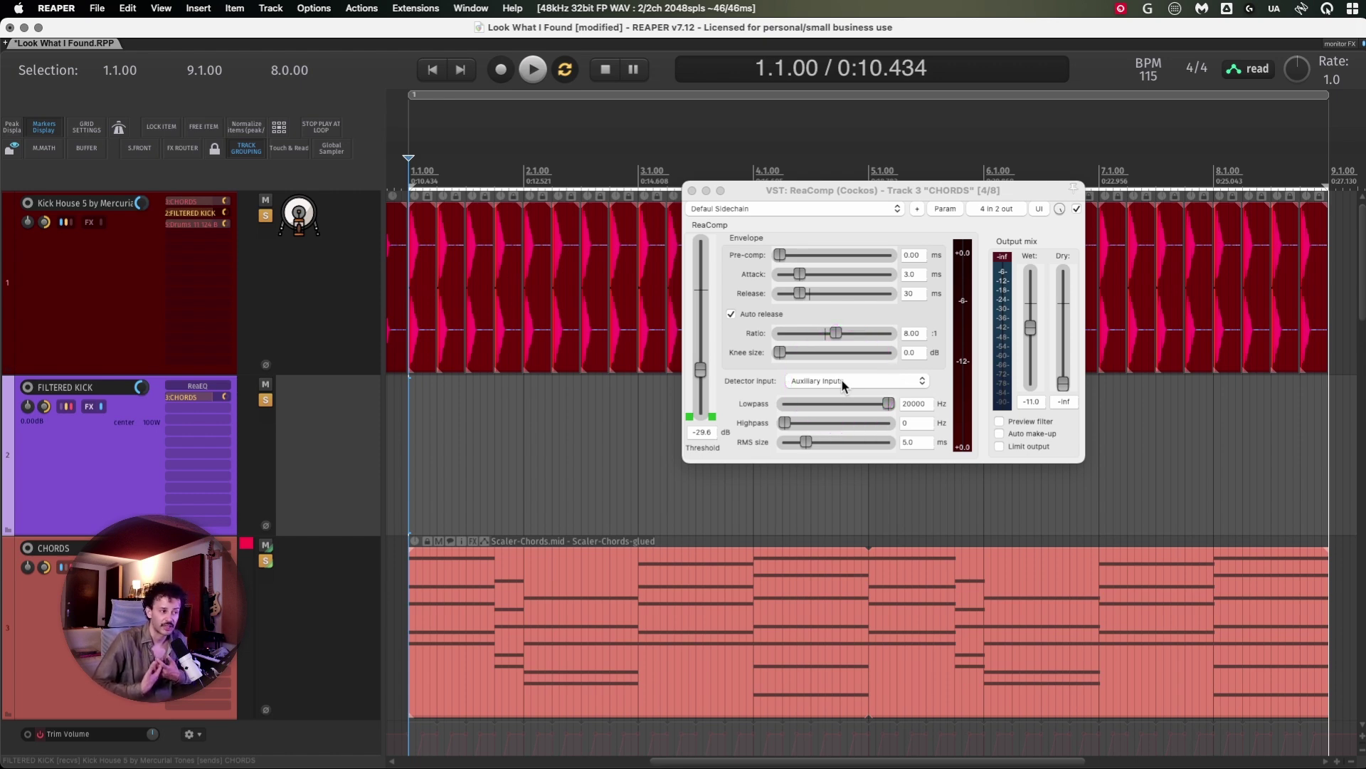
key("space")
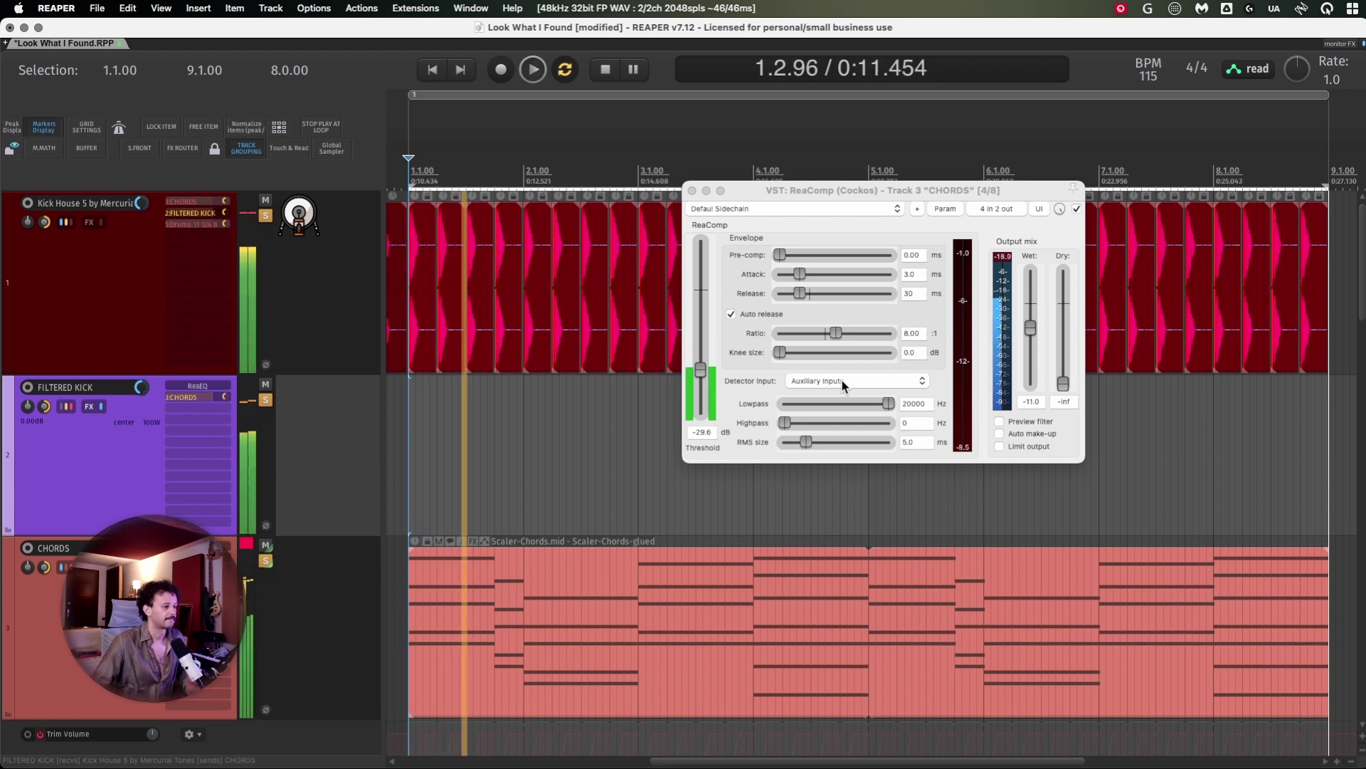
key("space")
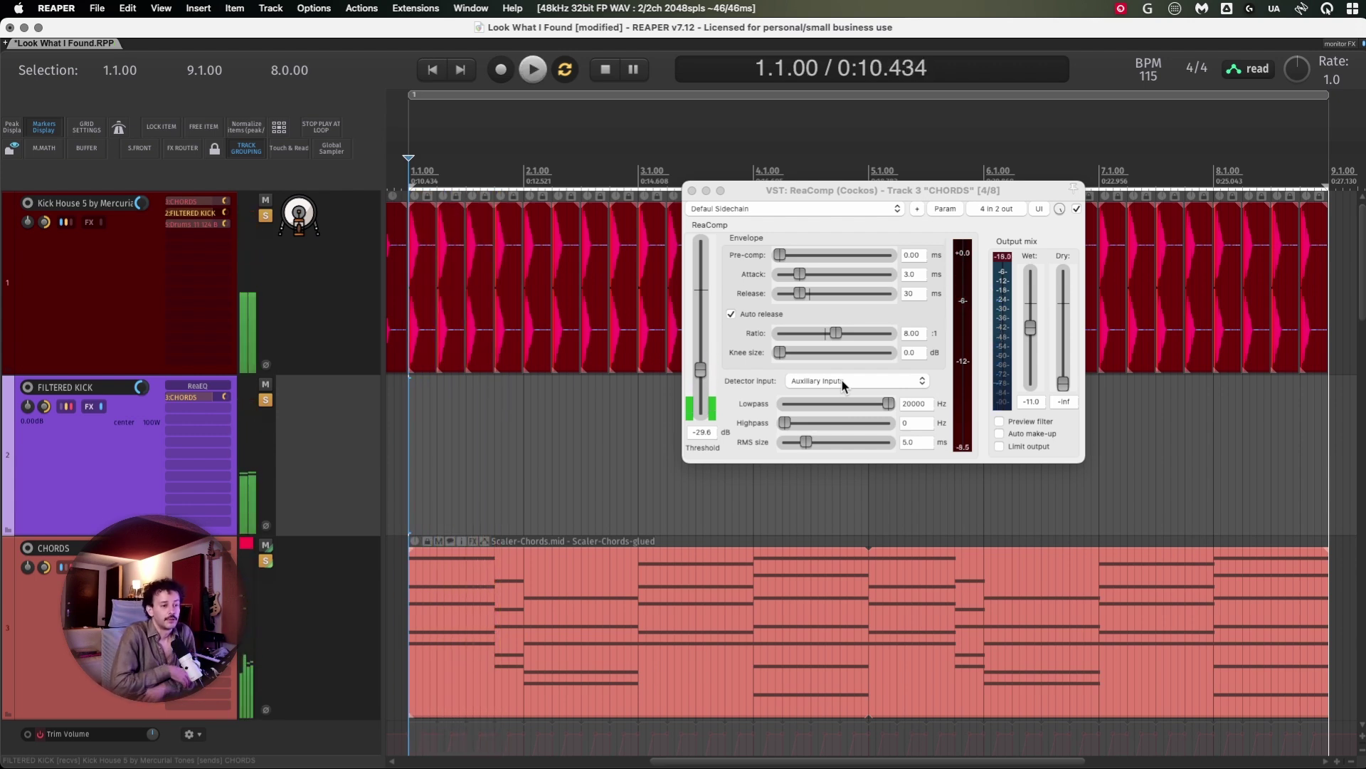